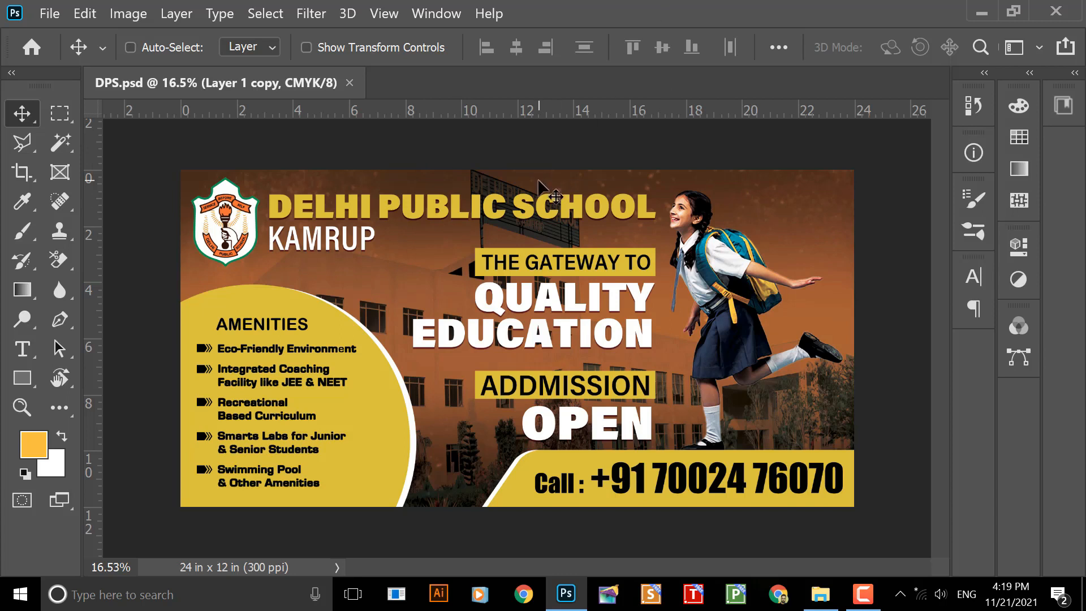
# - Check the canvas dimensions of the school banner without changing them
pyautogui.press('ctrl')
pyautogui.hotkey('ctrl', 'alt', 'c')
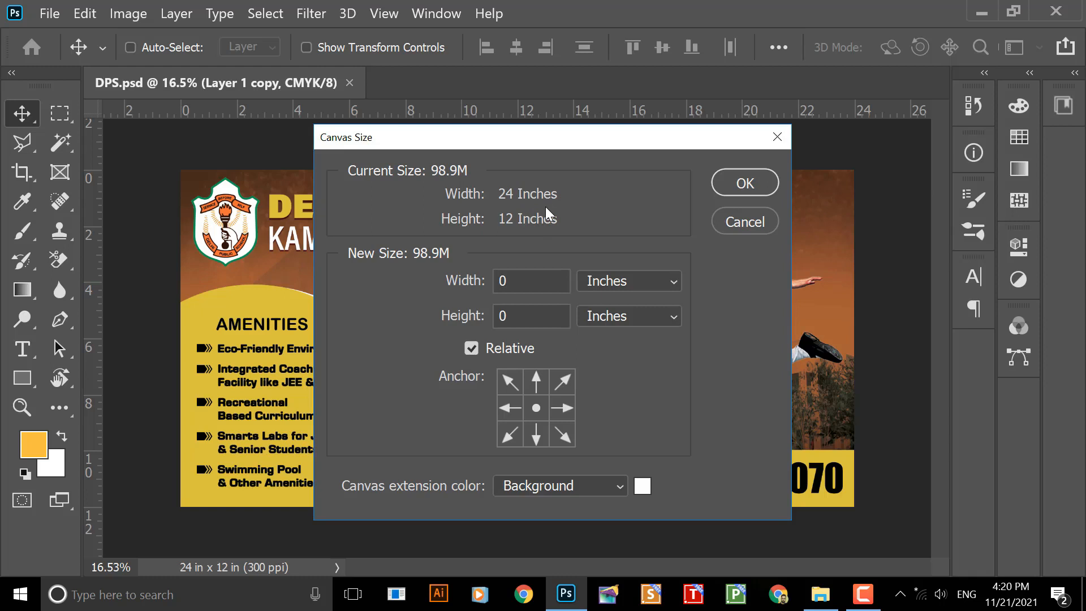
pyautogui.click(742, 225)
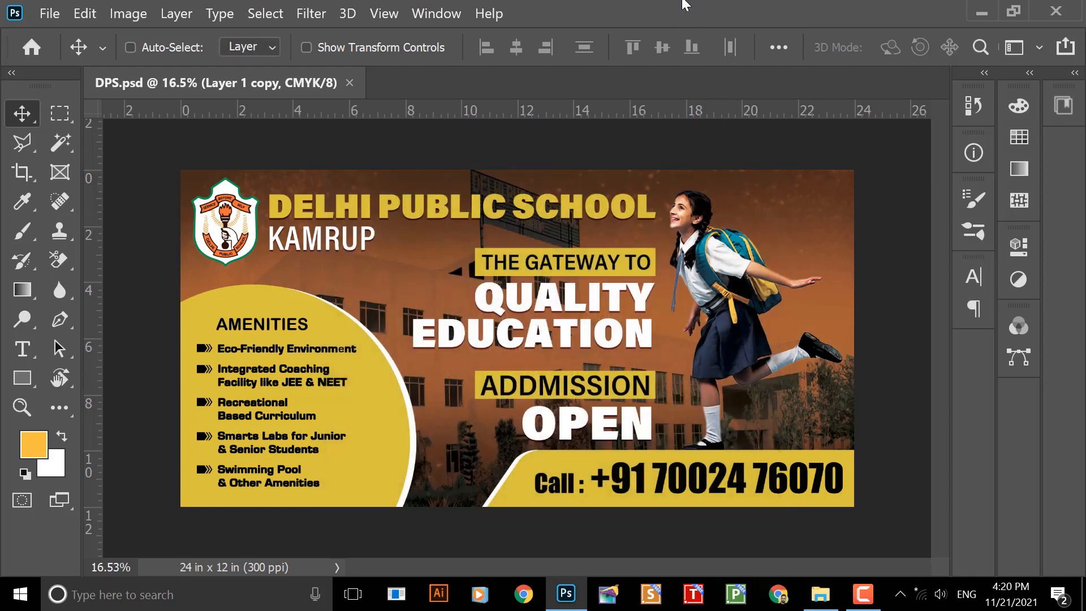
# - Begin a new document based on the Tabloid print preset
pyautogui.click(50, 14)
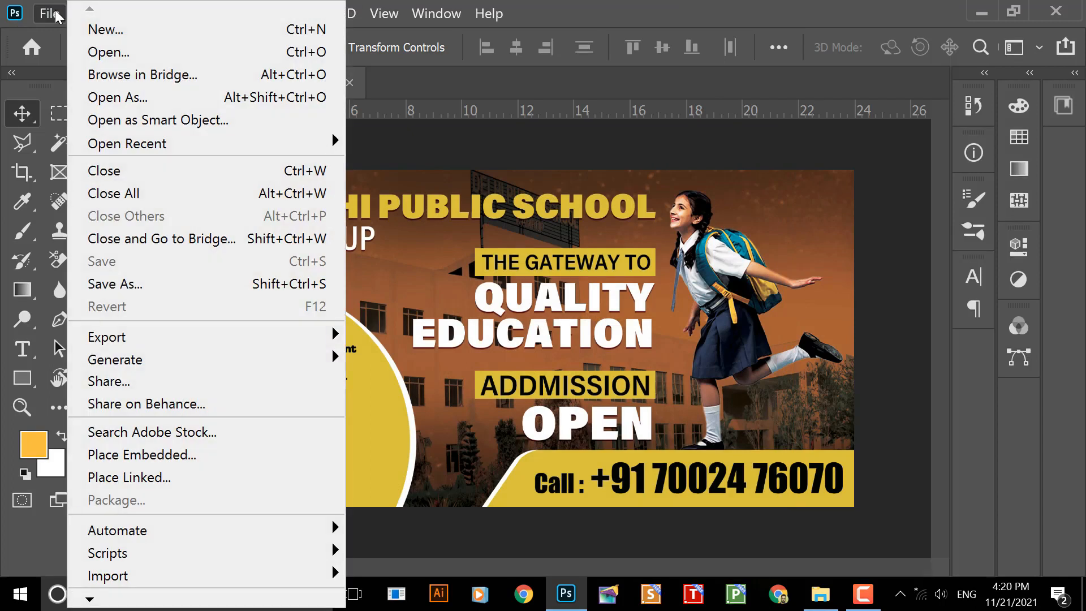
pyautogui.click(75, 28)
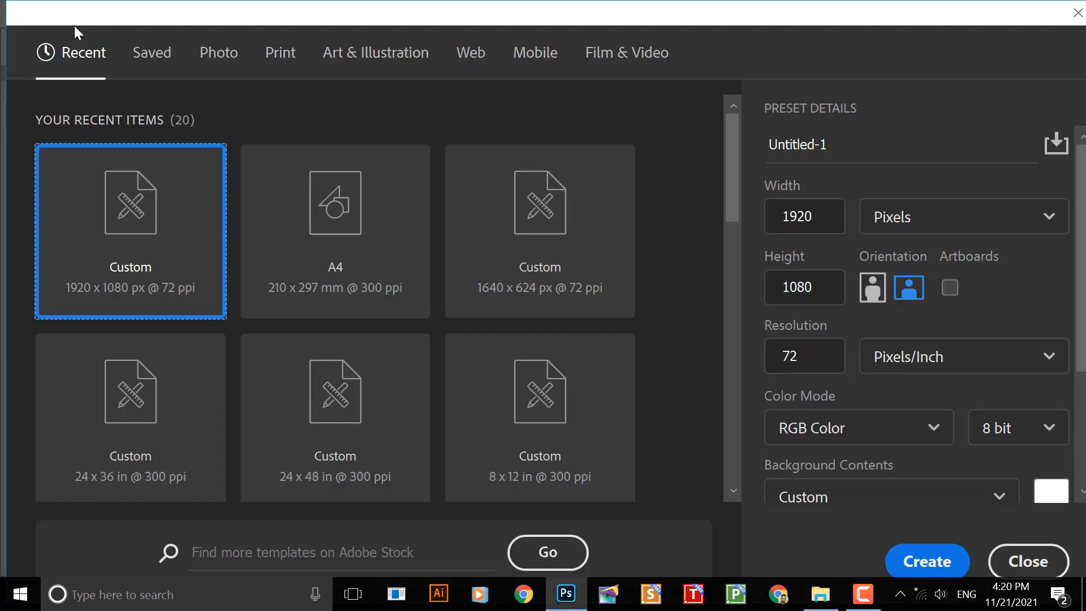
pyautogui.click(286, 61)
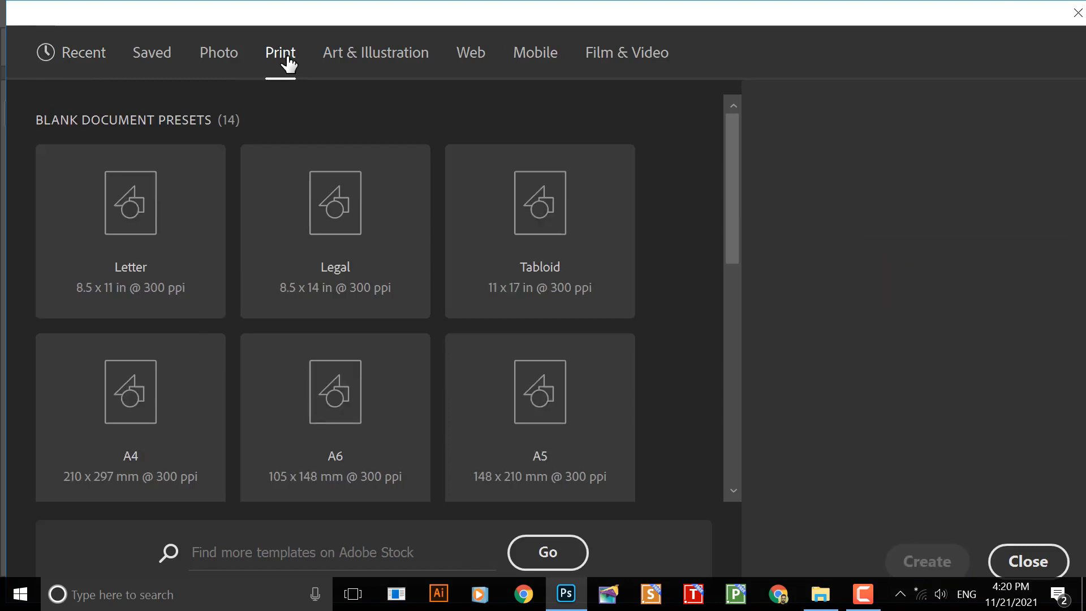
pyautogui.click(182, 243)
pyautogui.click(322, 232)
pyautogui.click(570, 232)
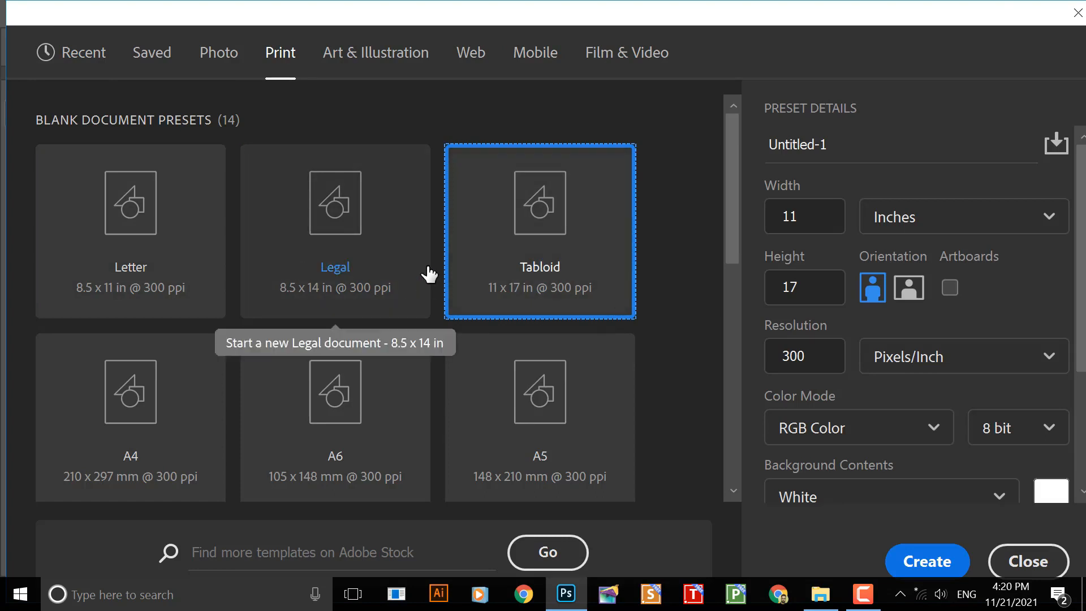
# - Set the new document's height to 120 inches
pyautogui.click(826, 221)
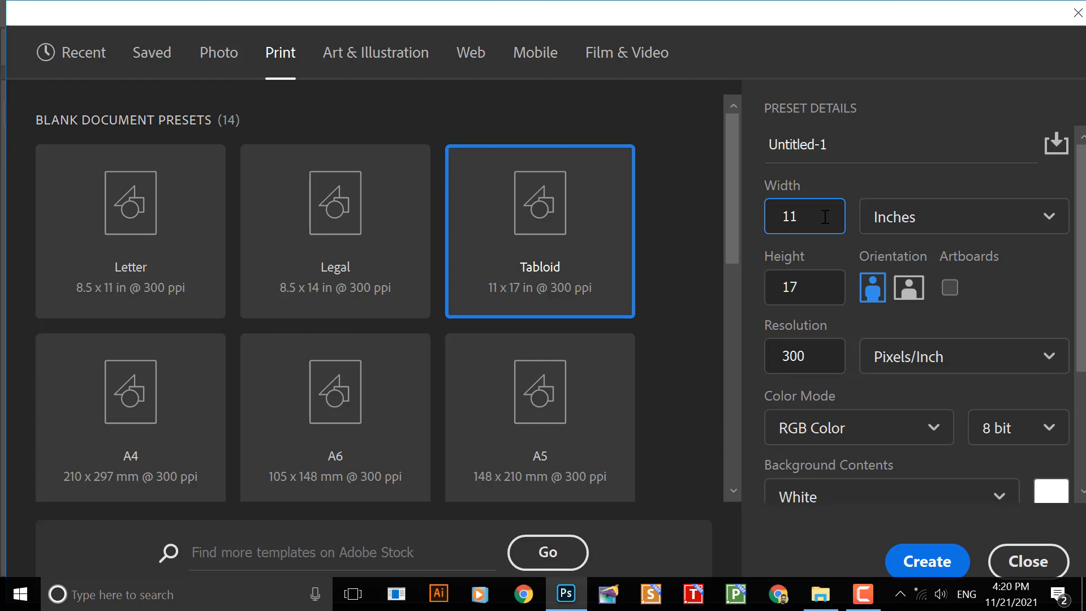
pyautogui.press('Tab')
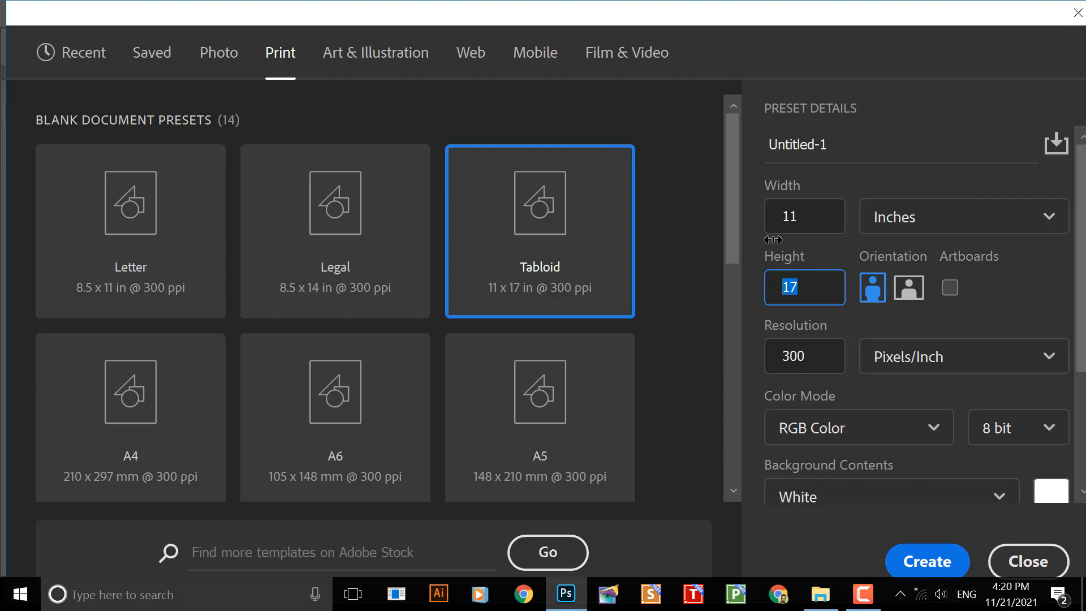
pyautogui.write('120')
pyautogui.doubleClick(826, 284)
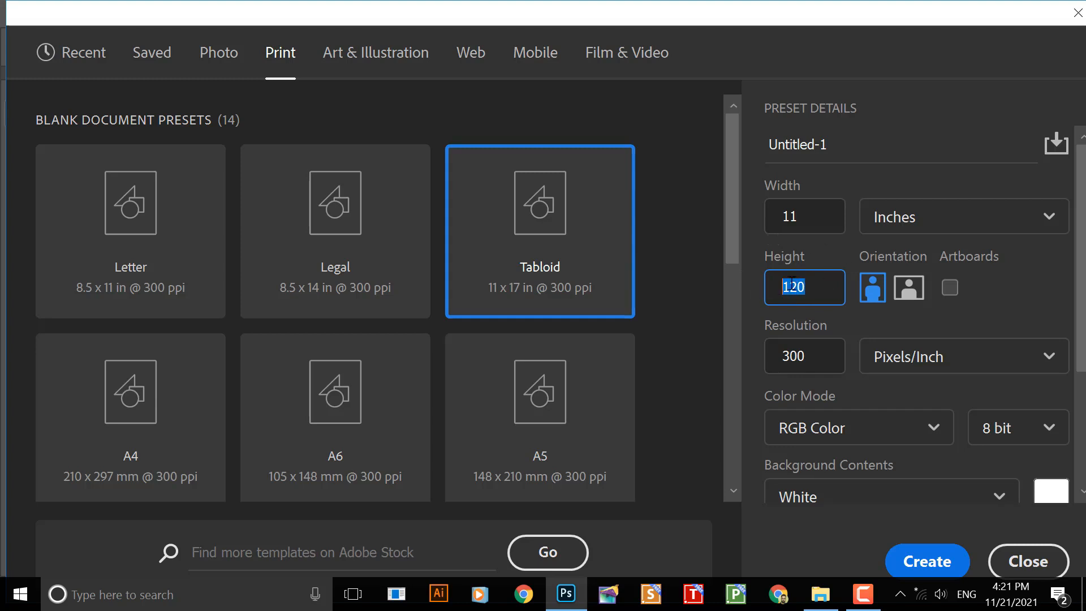
pyautogui.click(836, 286)
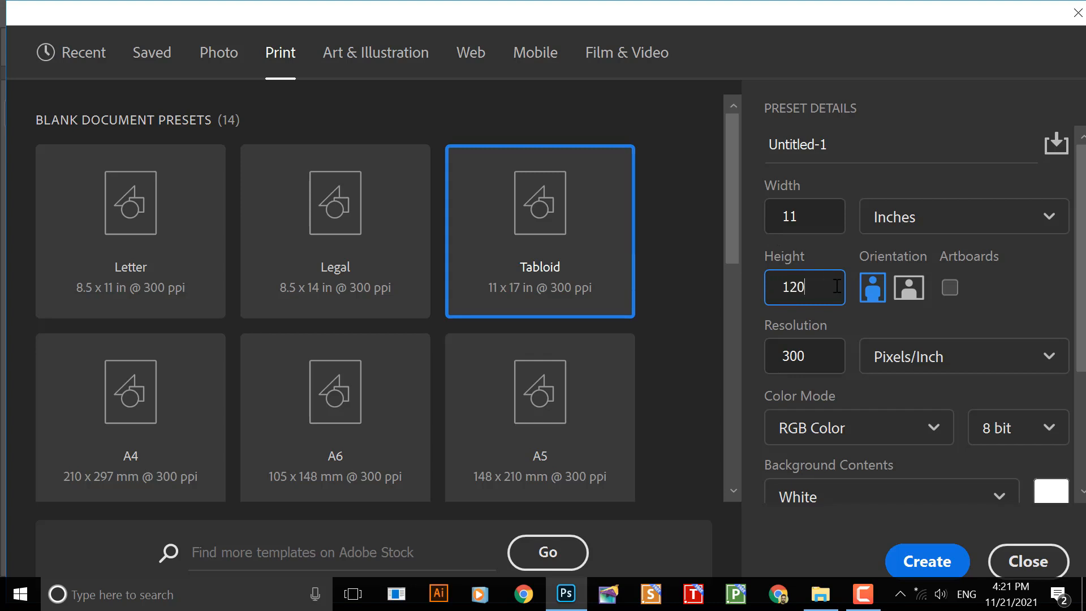
# - Set the new document's width to 240, keeping inches as the unit
pyautogui.click(821, 219)
pyautogui.doubleClick(819, 219)
pyautogui.click(814, 217)
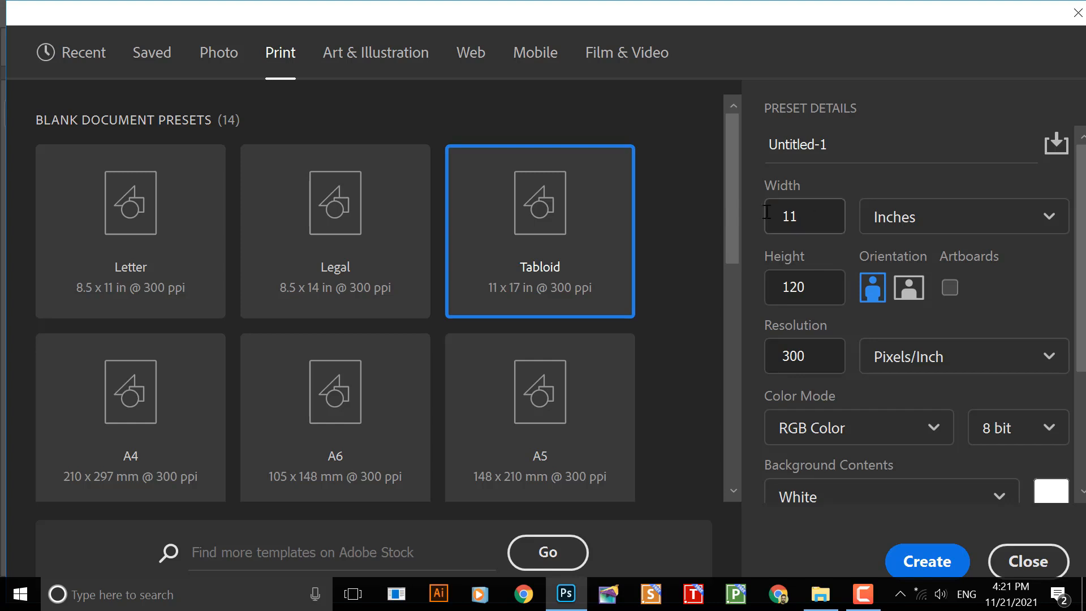
pyautogui.moveTo(809, 219); pyautogui.dragTo(760, 218)
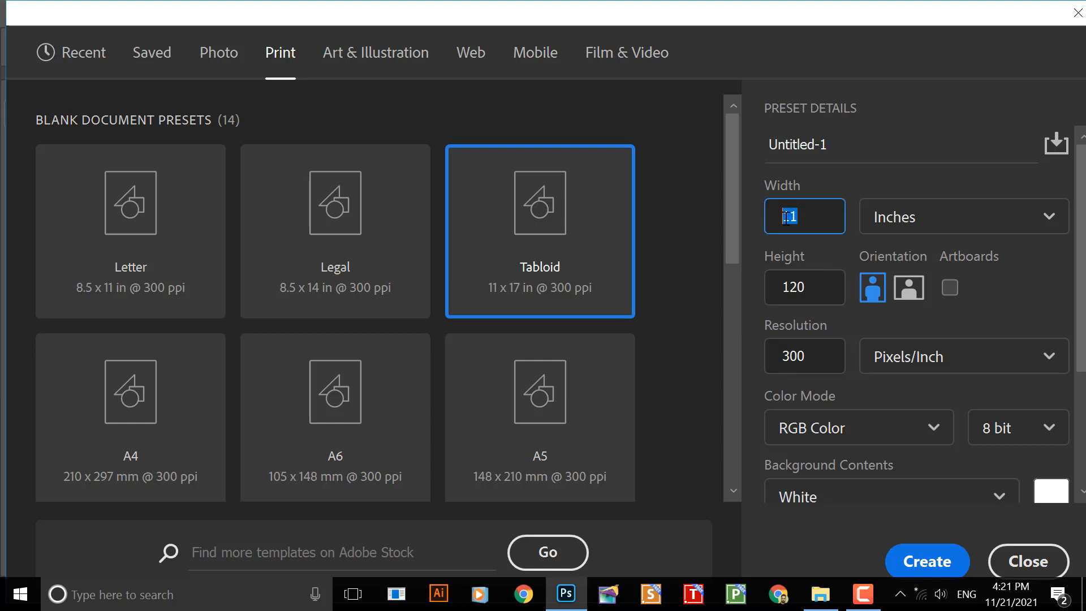
pyautogui.click(822, 219)
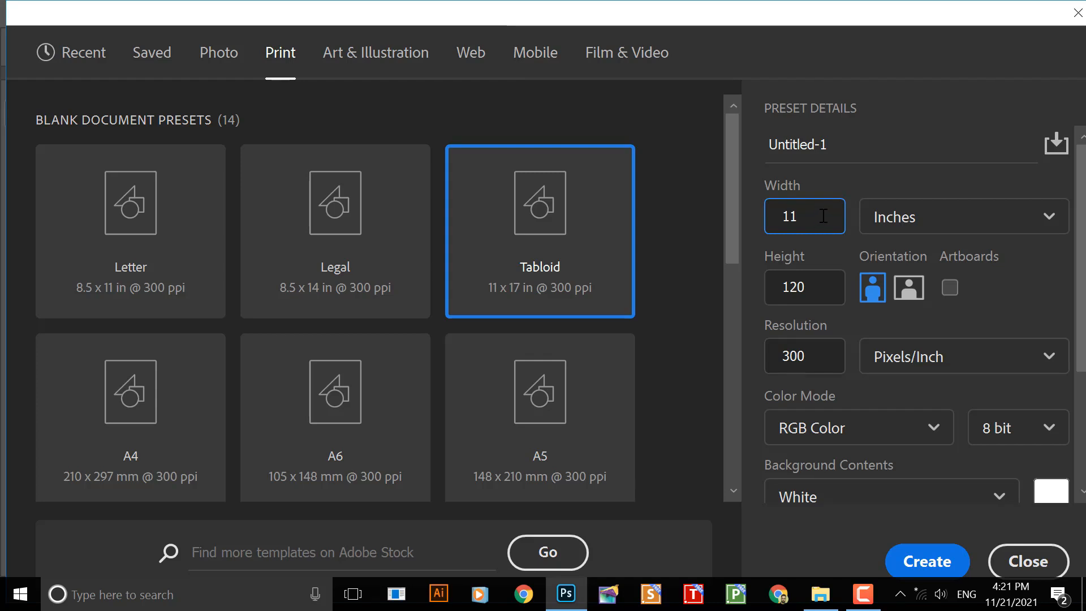
pyautogui.hotkey('shift', 'Left')
pyautogui.hotkey('shift', 'Left')
pyautogui.write('240')
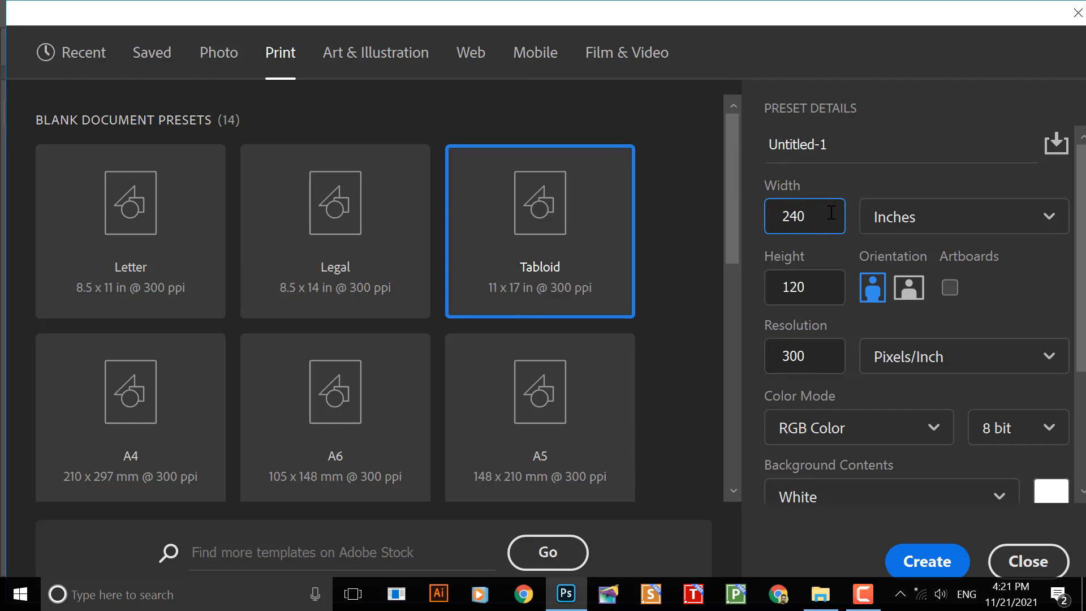
pyautogui.click(933, 217)
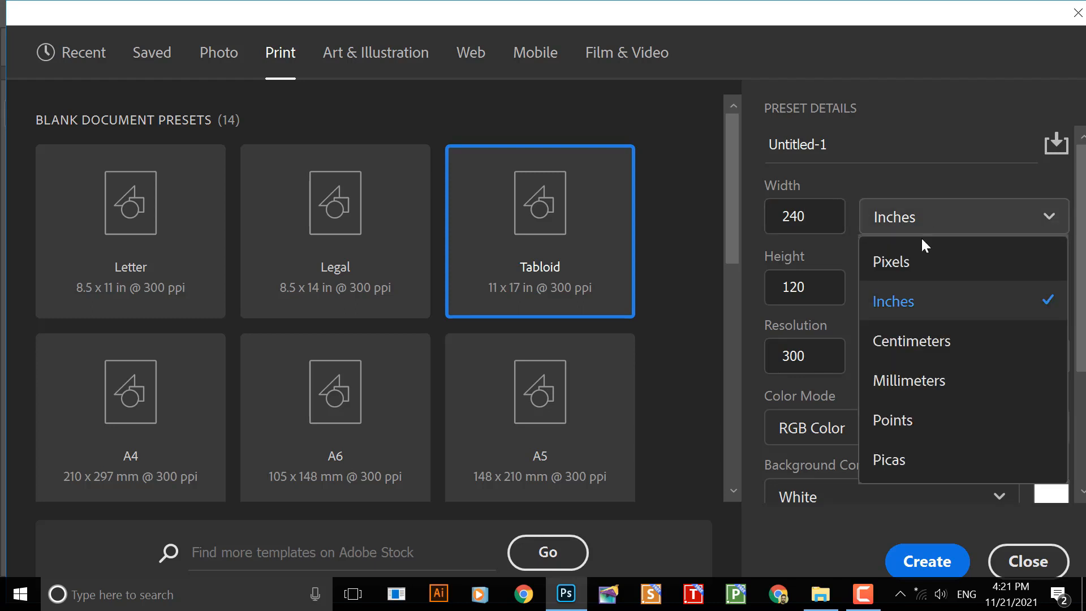
pyautogui.click(921, 309)
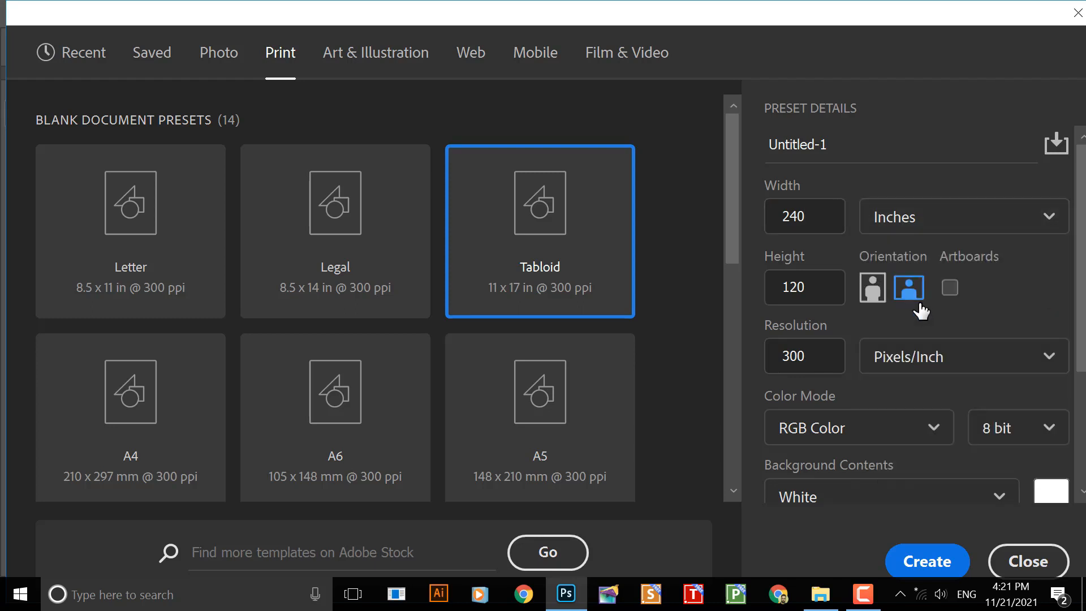
pyautogui.click(829, 219)
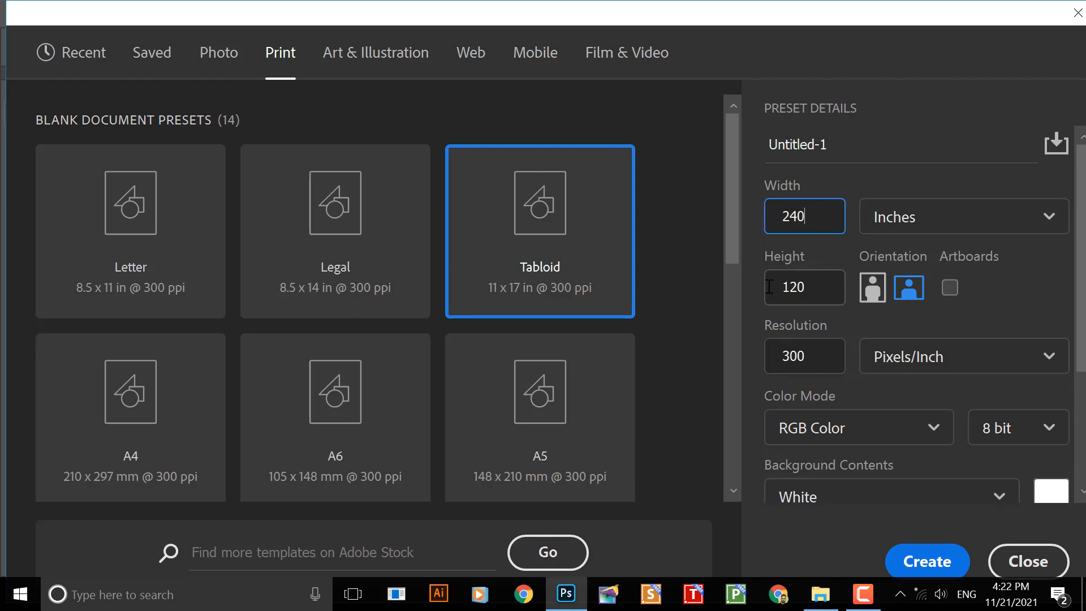
pyautogui.click(824, 290)
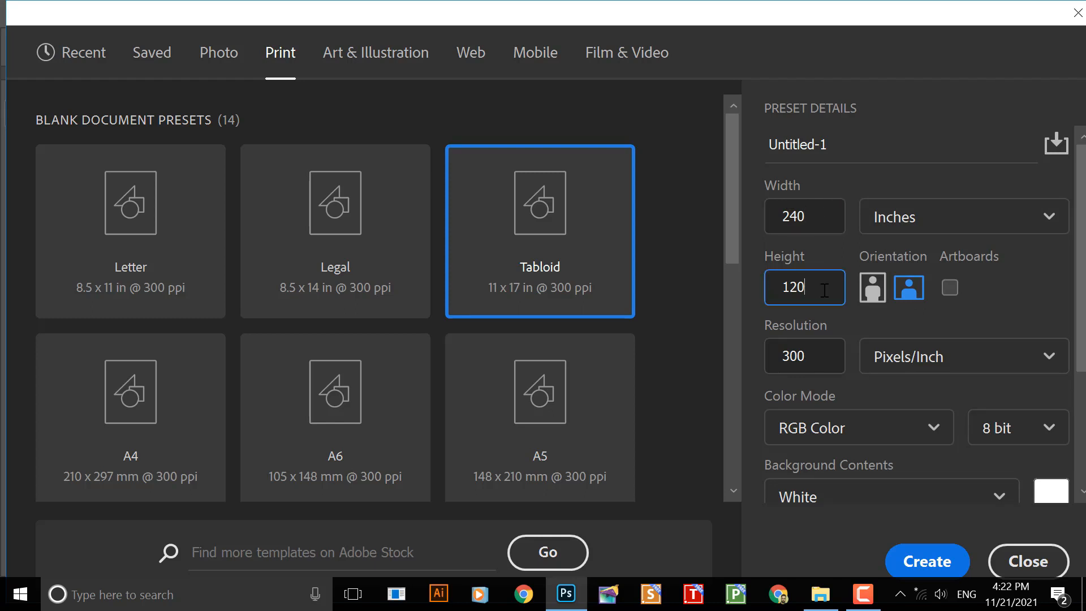
# - Set the new document's resolution to 72 pixels per inch
pyautogui.click(816, 363)
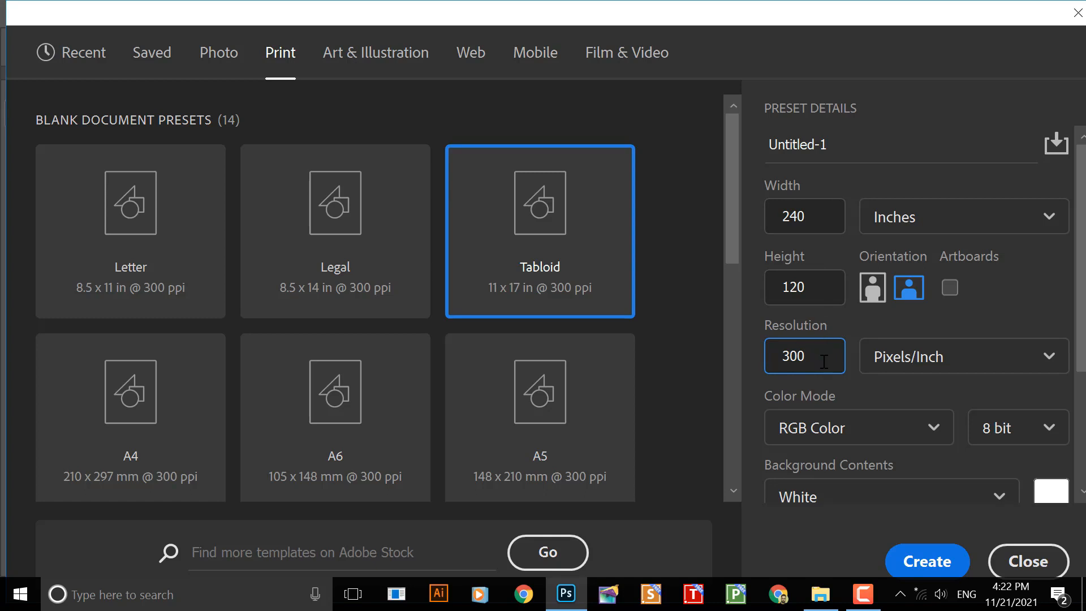
pyautogui.doubleClick(794, 357)
pyautogui.write('72')
pyautogui.doubleClick(830, 347)
# - Set the color mode to CMYK Color and create the full-size banner document
pyautogui.click(901, 429)
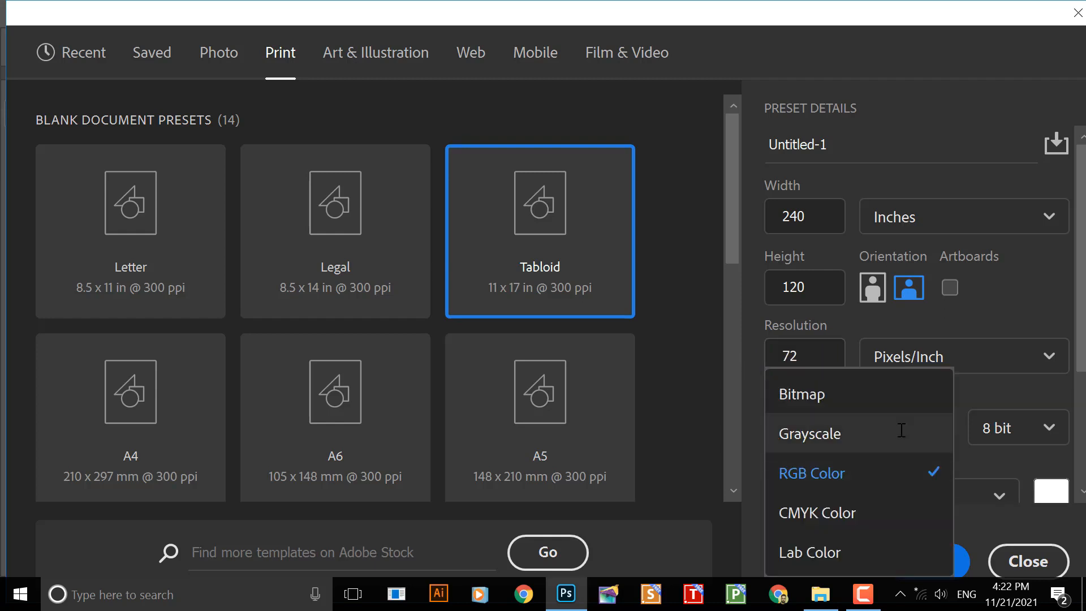
pyautogui.click(847, 519)
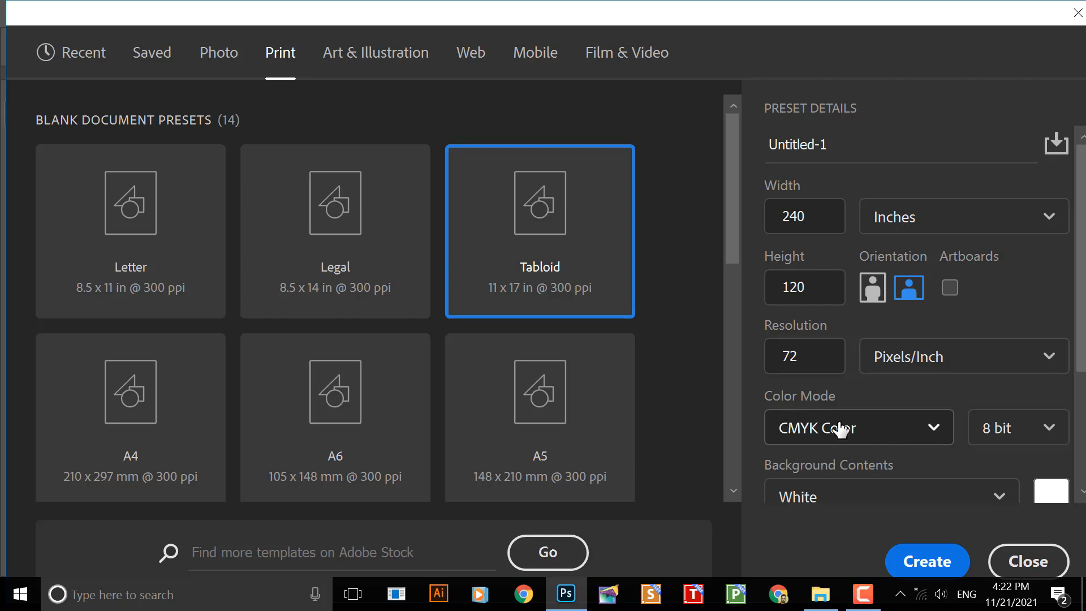
pyautogui.click(923, 563)
pyautogui.scroll(-2, 639, 351)
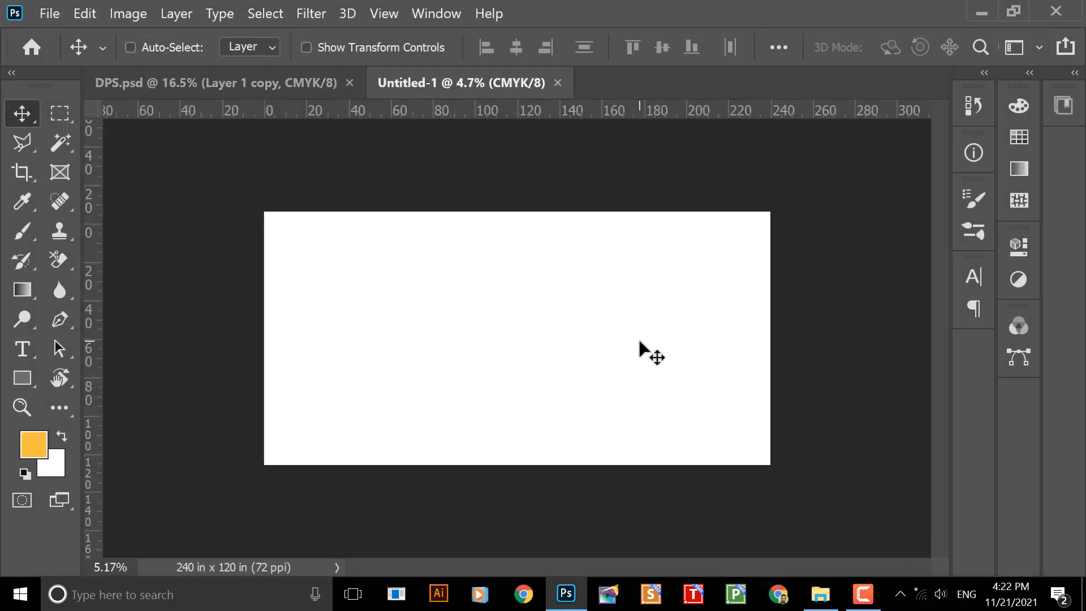
pyautogui.scroll(2, 640, 352)
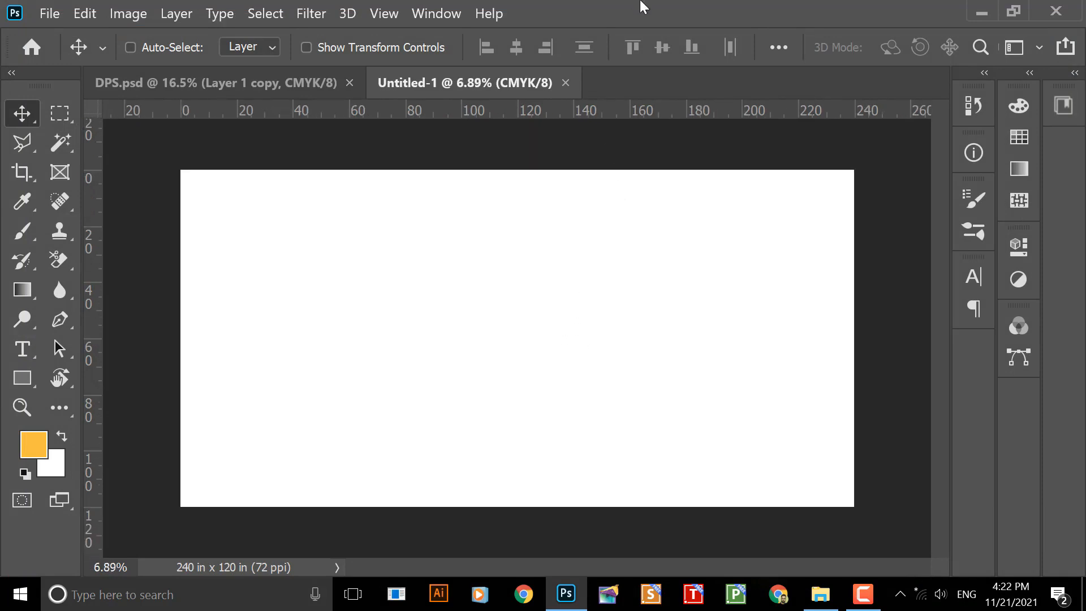
# - Begin another new document with a width of 24 inches and a height of 12 inches
pyautogui.click(50, 13)
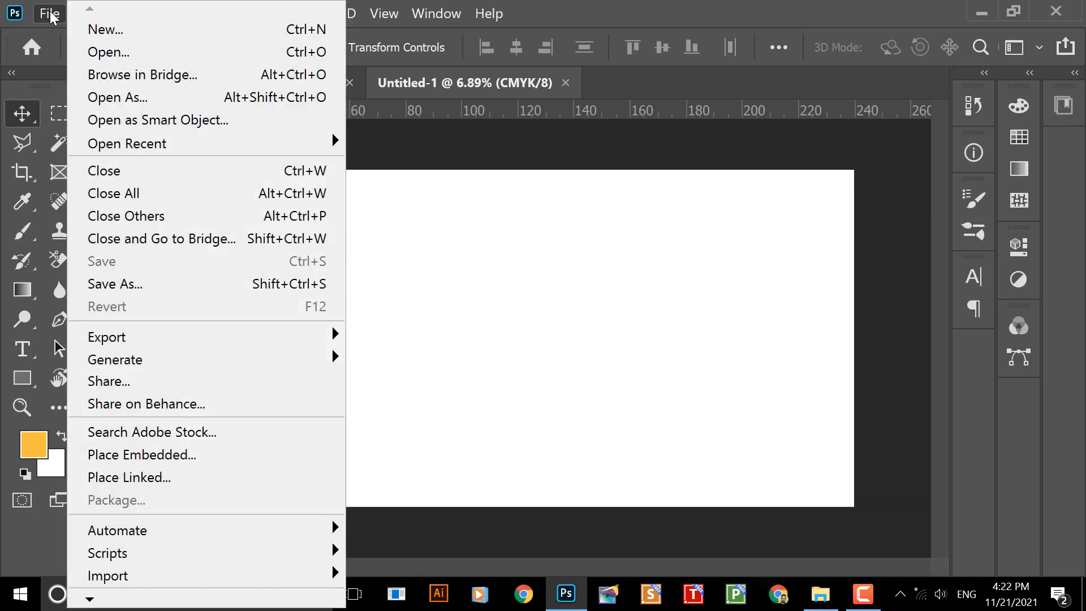
pyautogui.click(99, 27)
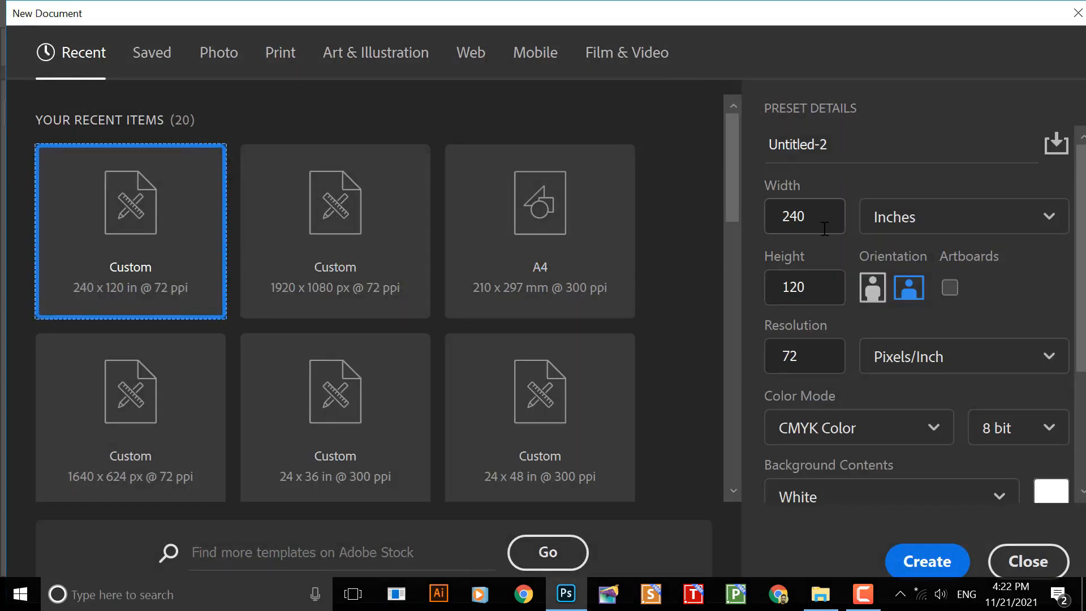
pyautogui.moveTo(824, 221); pyautogui.dragTo(758, 219)
pyautogui.write('24')
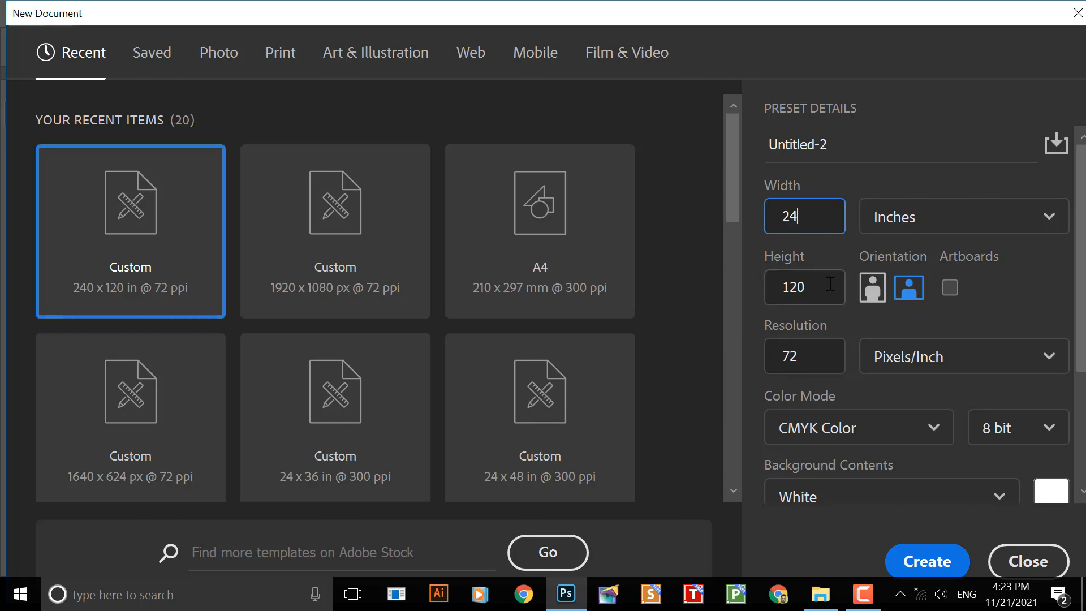
pyautogui.moveTo(829, 284); pyautogui.dragTo(769, 276)
pyautogui.write('12')
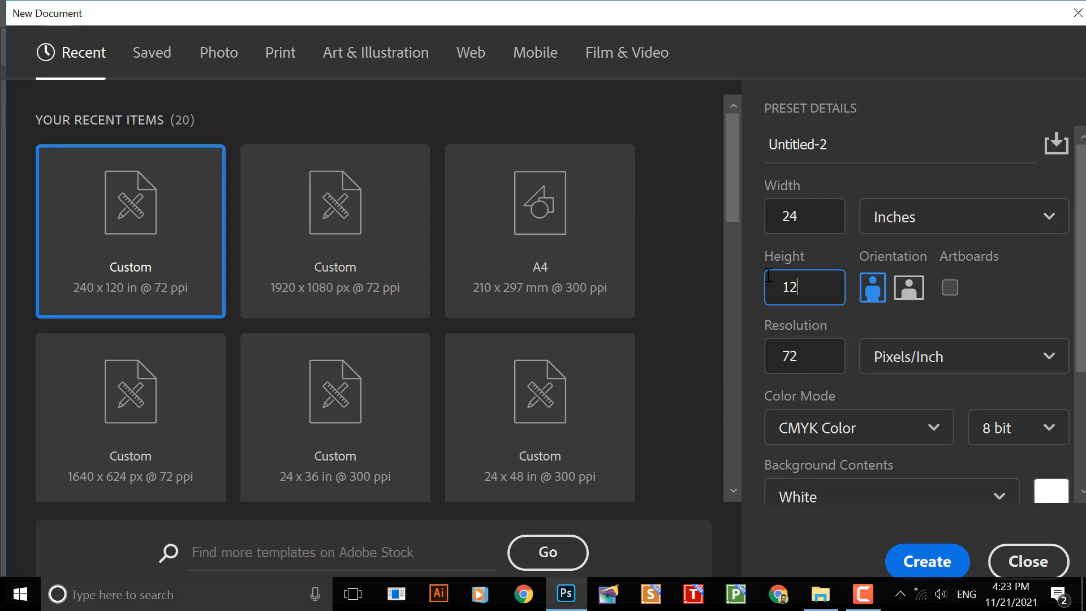
pyautogui.click(820, 218)
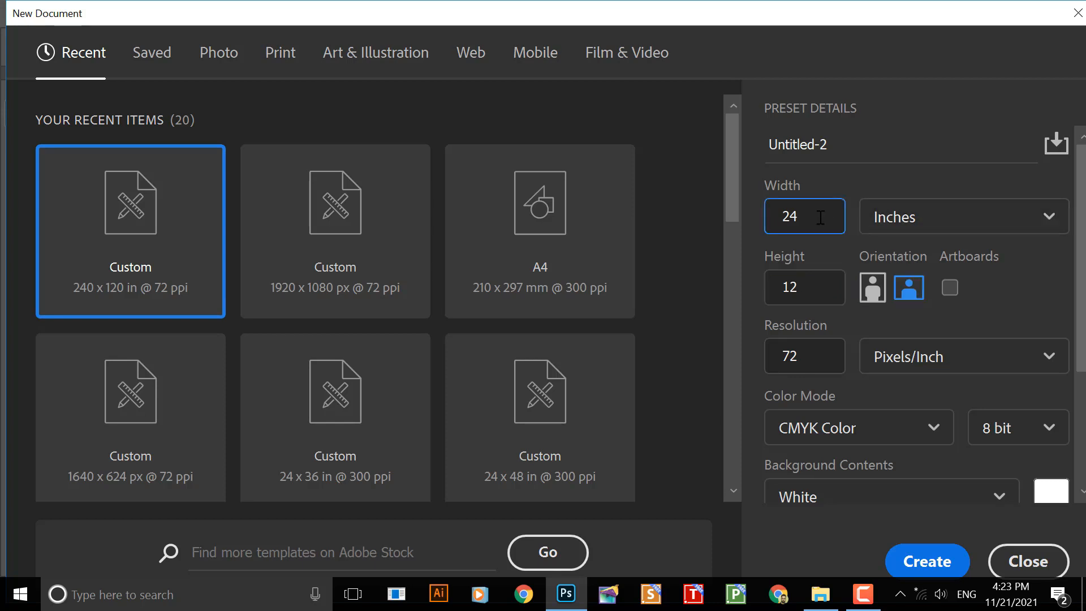
pyautogui.moveTo(819, 218); pyautogui.dragTo(744, 205)
pyautogui.click(823, 293)
pyautogui.click(765, 276)
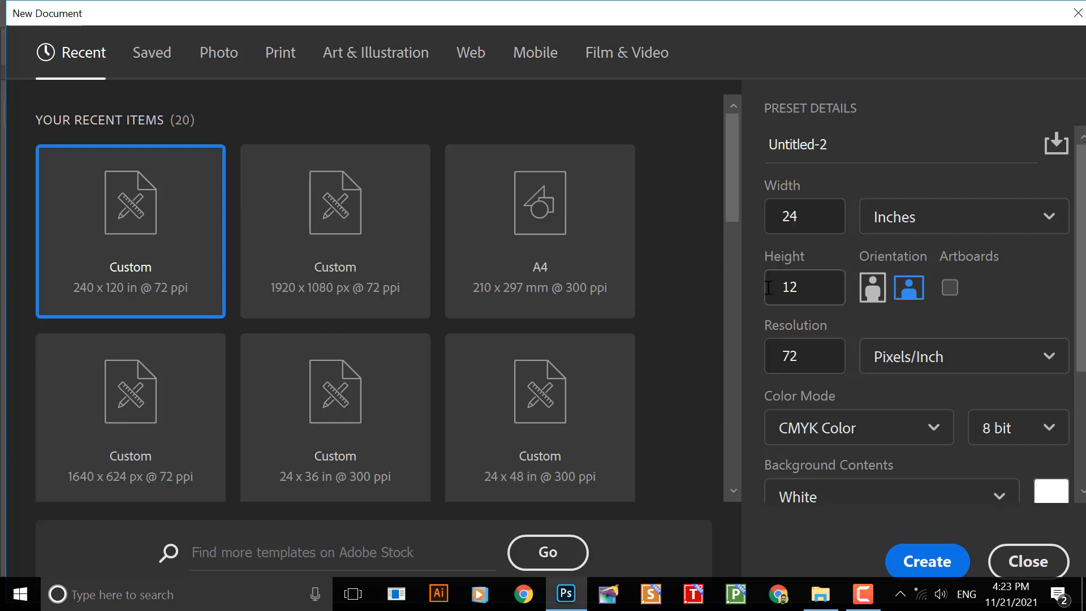
pyautogui.click(827, 215)
# - Set the second document's resolution to 300 pixels per inch
pyautogui.click(820, 362)
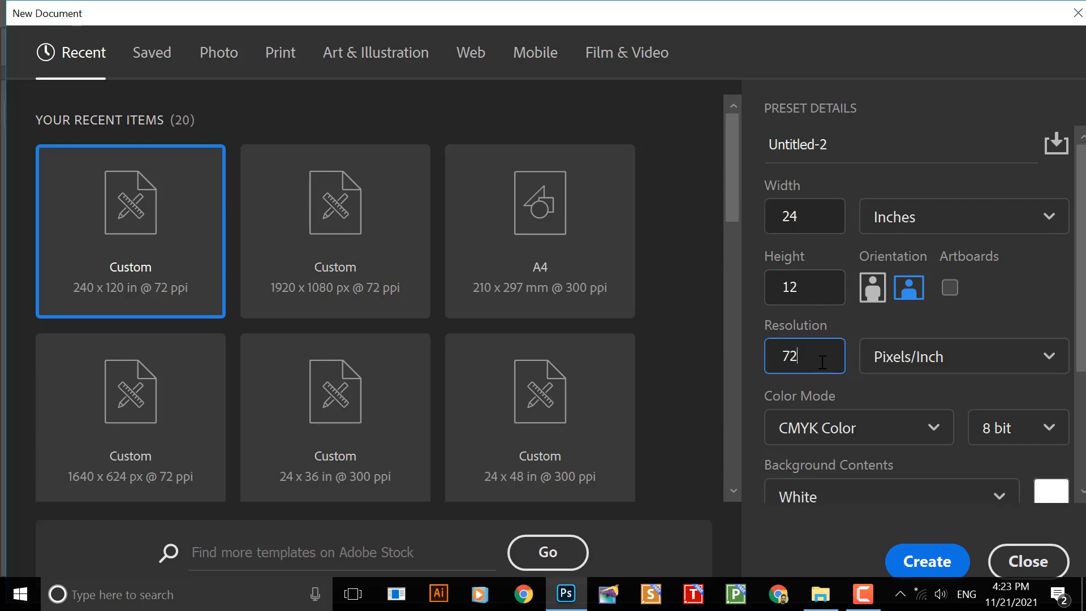
pyautogui.moveTo(822, 360); pyautogui.dragTo(768, 351)
pyautogui.write('300')
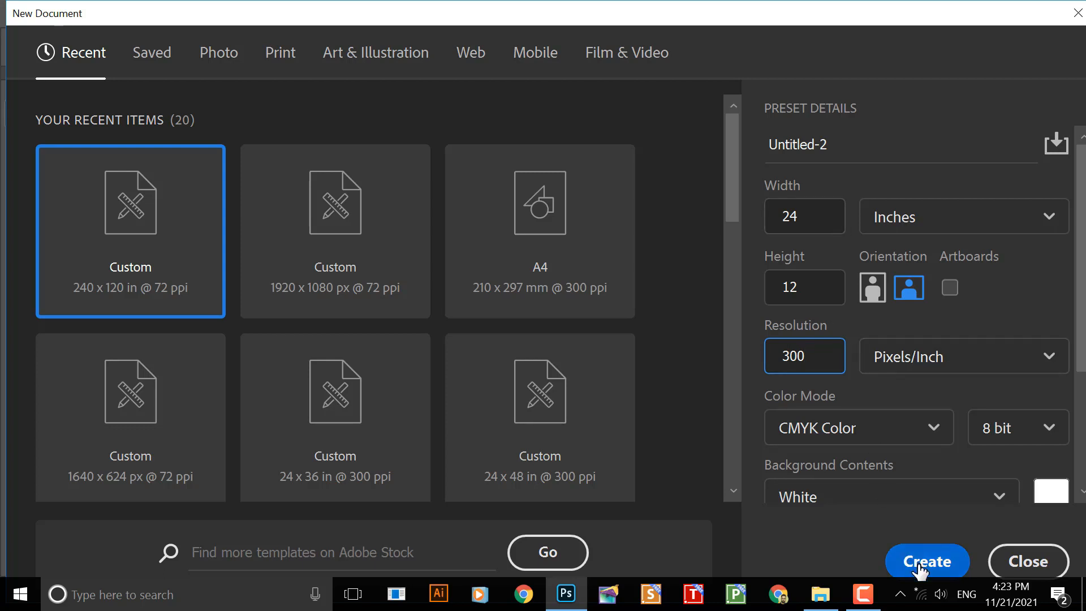
# - Choose CMYK Color as the color mode, create the scaled-down document and compare it with the 240 x 120 inch one
pyautogui.click(934, 430)
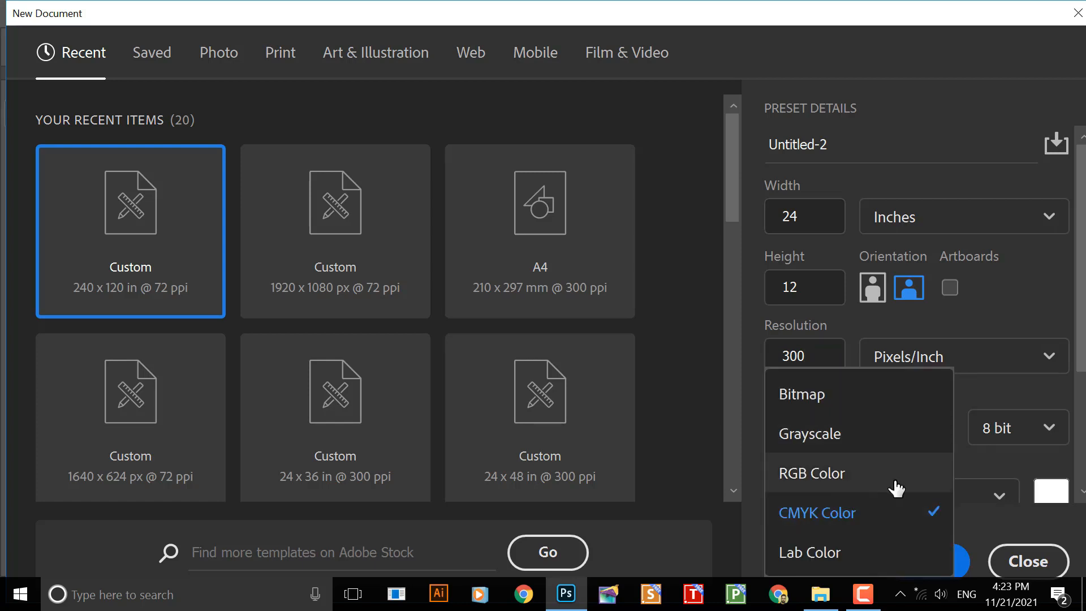
pyautogui.click(871, 525)
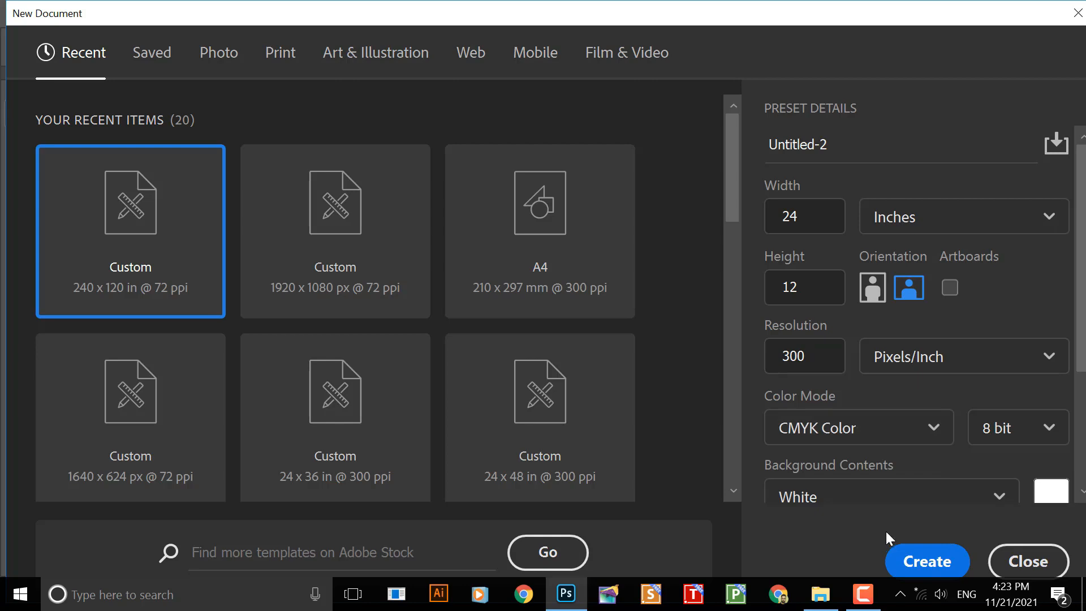
pyautogui.click(926, 565)
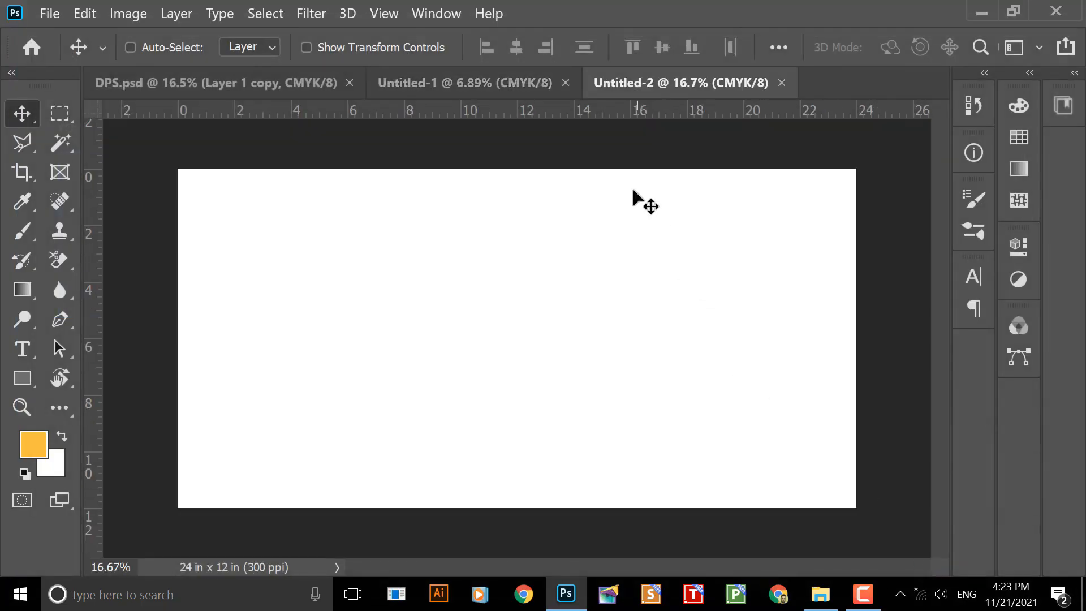
pyautogui.click(494, 83)
pyautogui.click(694, 79)
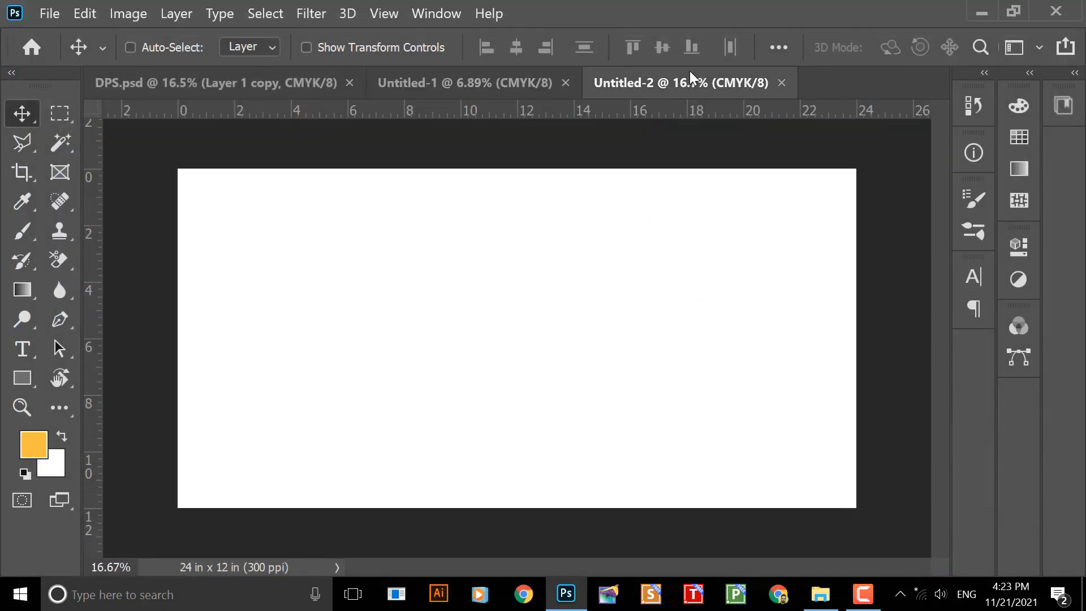
# - Compare the two blank documents and close the 24 x 12 inch one
pyautogui.click(506, 83)
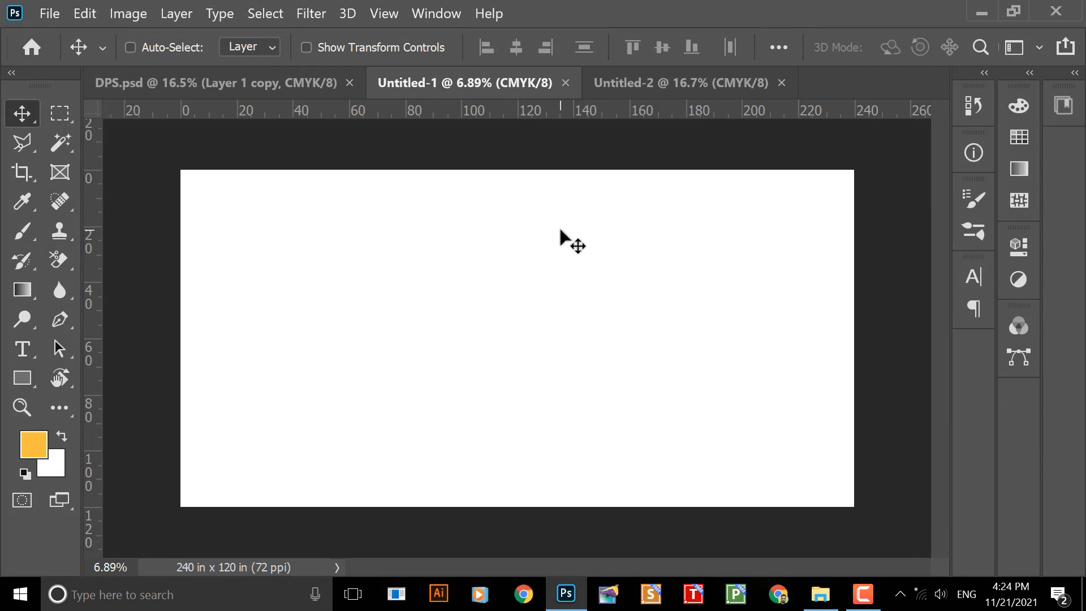
pyautogui.click(646, 92)
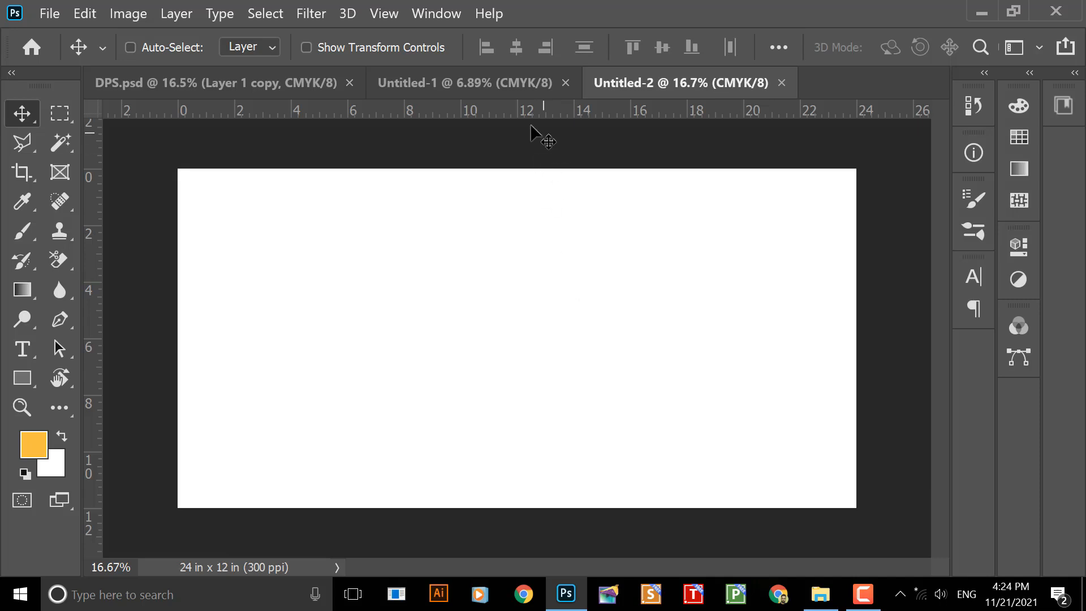
pyautogui.press('ctrl')
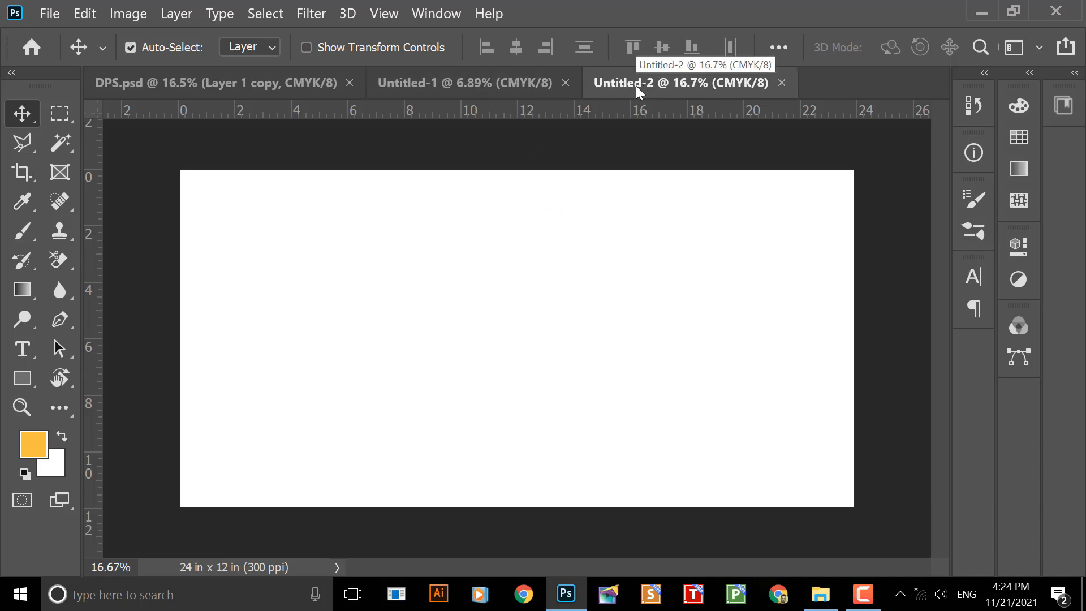
pyautogui.hotkey('ctrl', 'w')
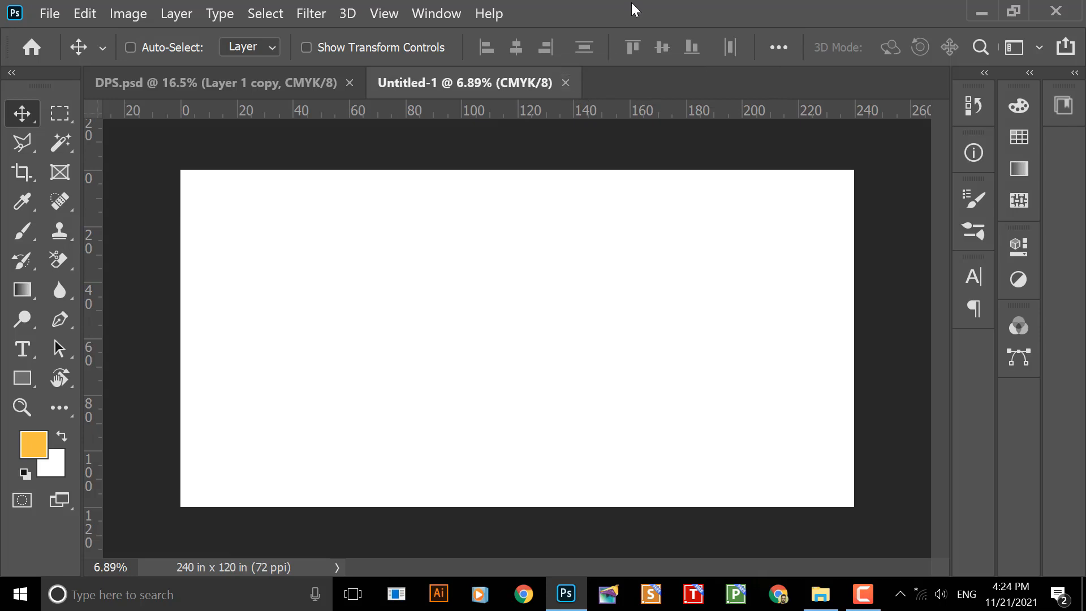
pyautogui.scroll(3, 490, 213)
pyautogui.scroll(-3, 490, 213)
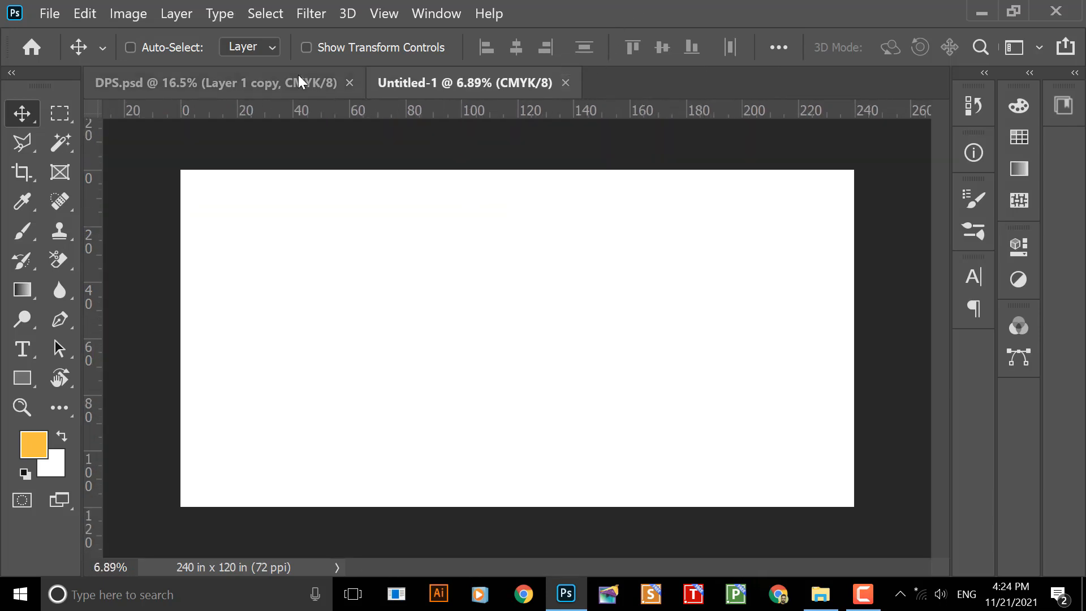
# - Compare the finished banner design in DPS.psd with the blank 240 x 120 inch document
pyautogui.click(279, 82)
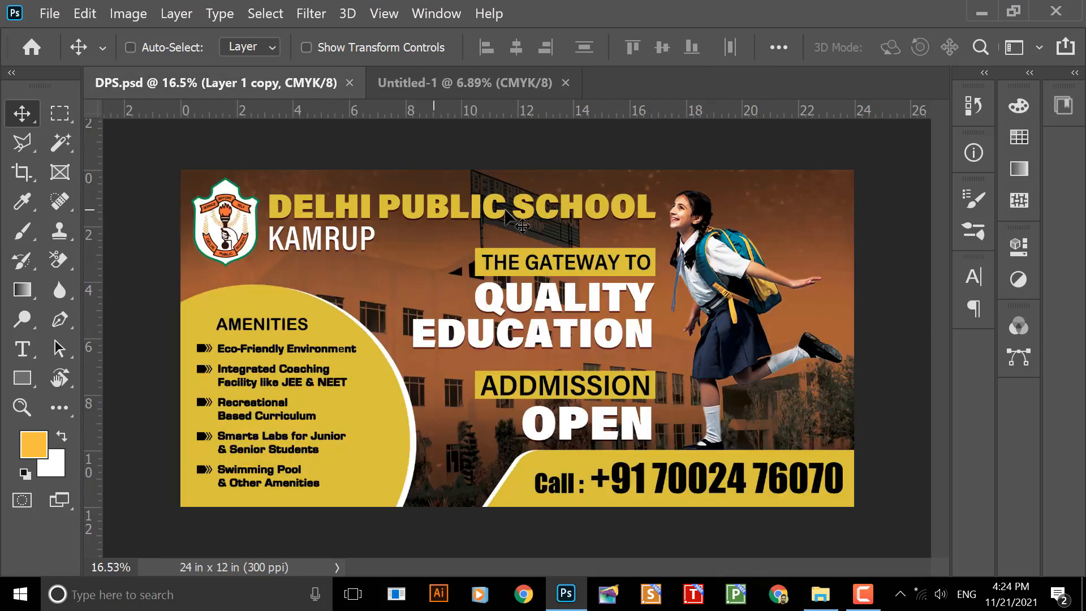
pyautogui.click(512, 83)
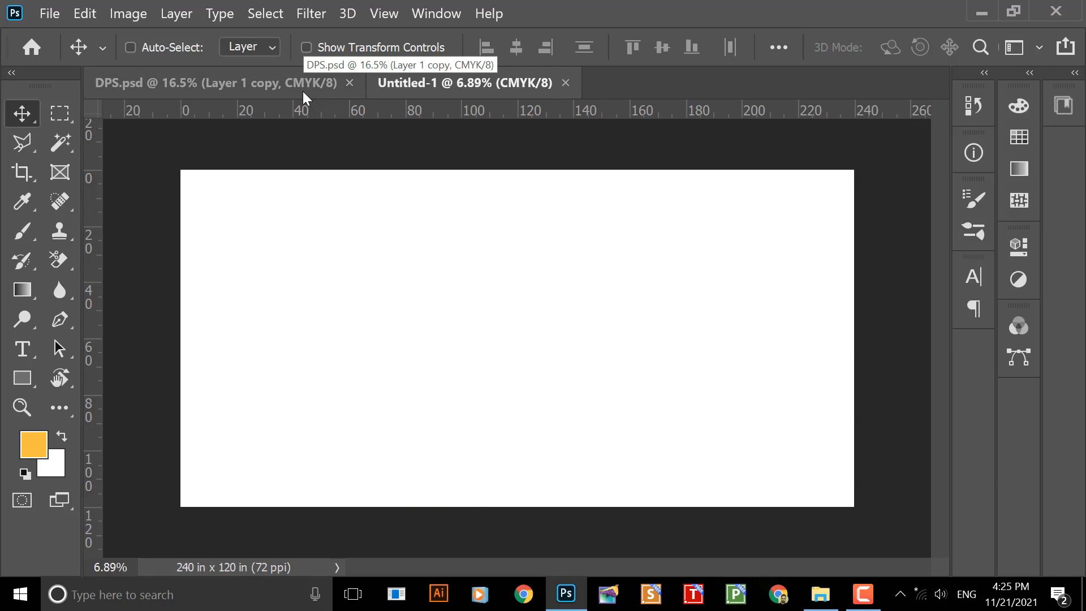
pyautogui.click(274, 79)
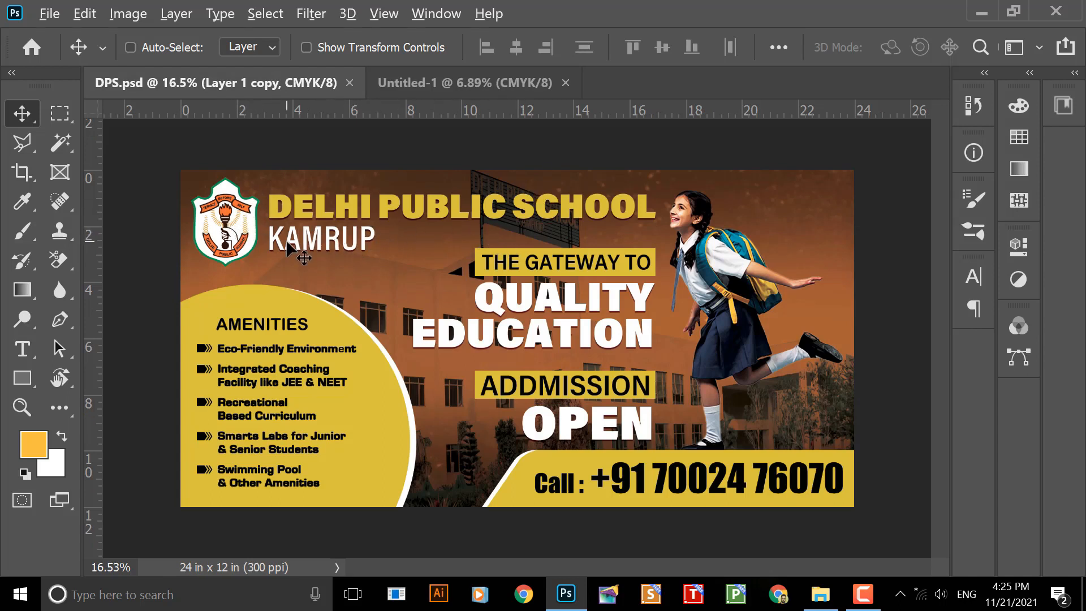
pyautogui.scroll(6, 287, 244)
pyautogui.scroll(-1, 287, 244)
pyautogui.moveTo(458, 237); pyautogui.dragTo(468, 261)
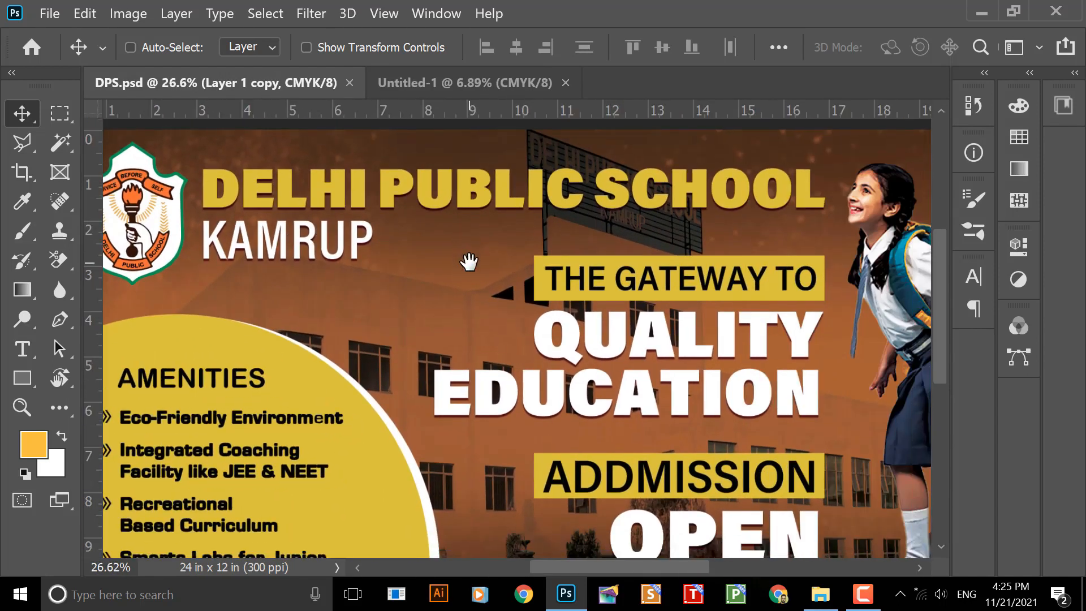
pyautogui.scroll(-3, 469, 262)
# - Copy the school building image on Layer 5 from DPS.psd into the 240 x 120 inch document
pyautogui.rightClick(447, 407)
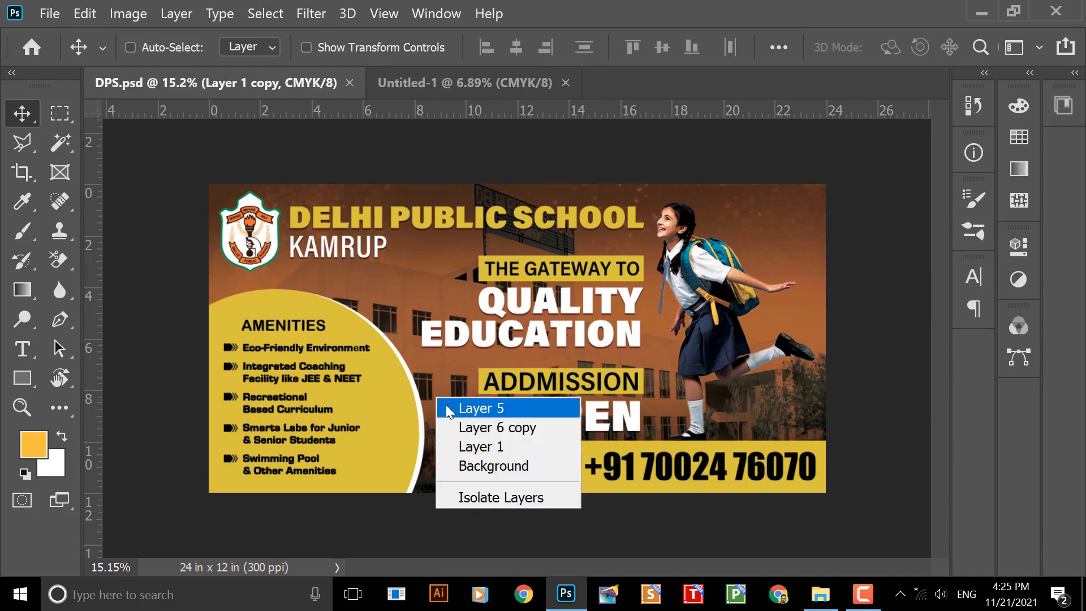
pyautogui.click(446, 410)
pyautogui.moveTo(447, 410); pyautogui.dragTo(450, 348)
pyautogui.hotkey('ctrl', 'z')
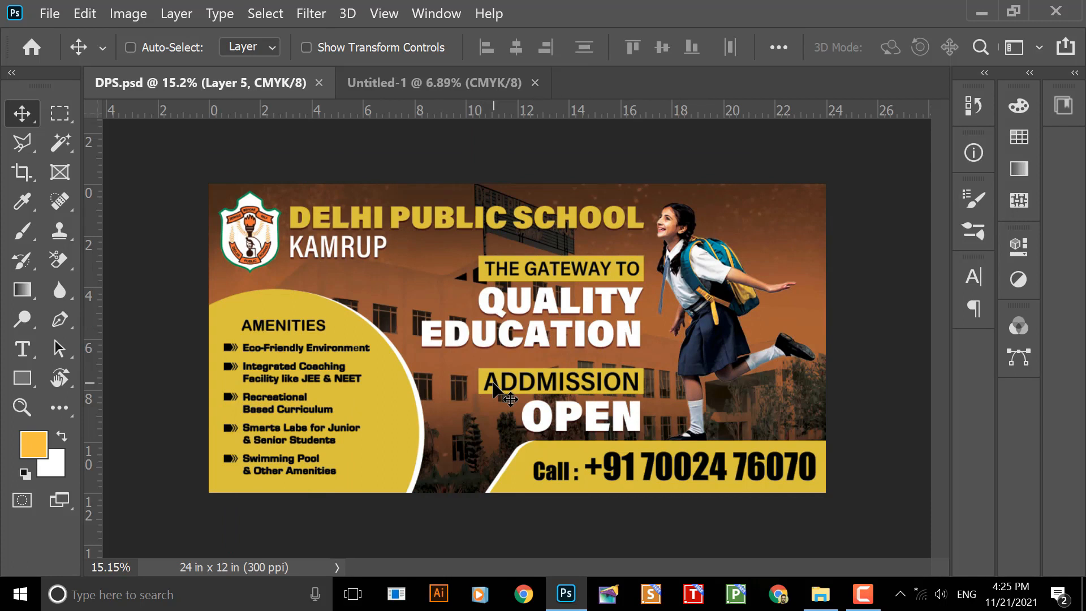
pyautogui.moveTo(483, 403); pyautogui.dragTo(851, 320)
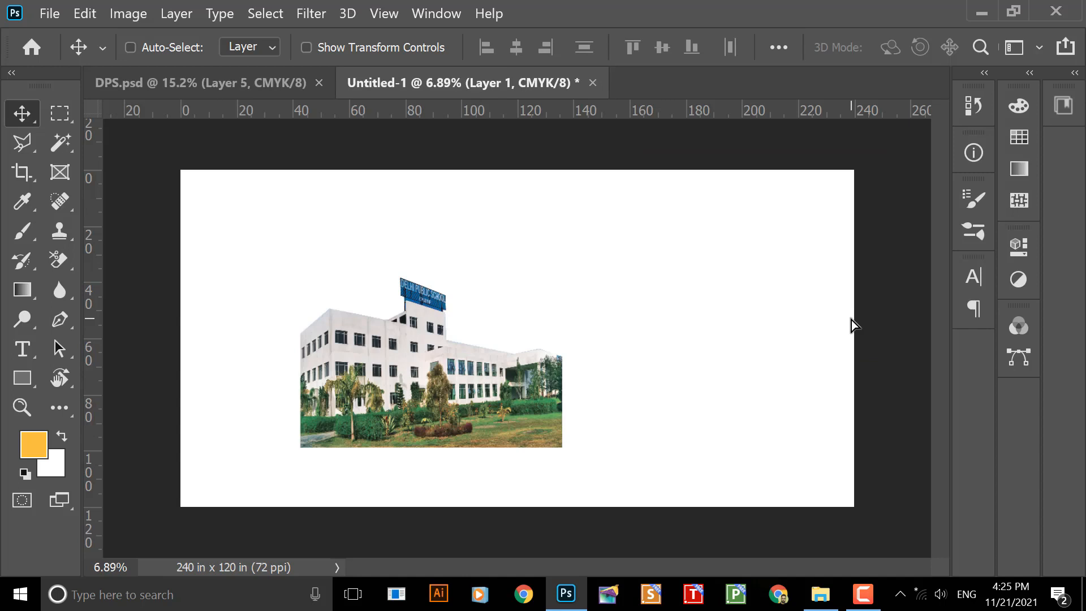
# - Inspect the building image up close and reposition it near the middle of the canvas
pyautogui.scroll(4, 359, 381)
pyautogui.scroll(-4, 358, 381)
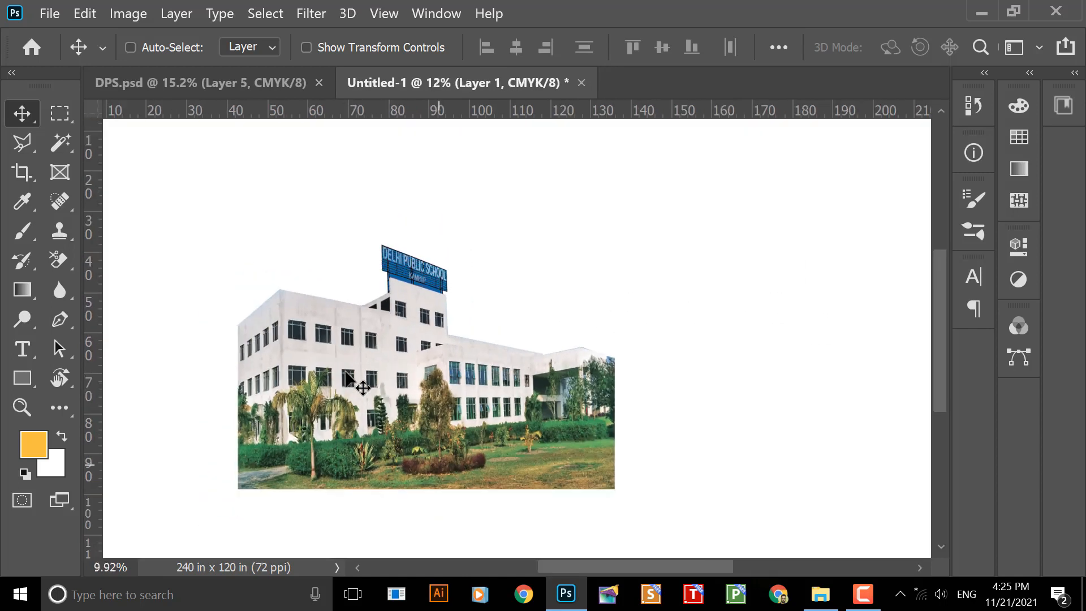
pyautogui.moveTo(459, 373); pyautogui.dragTo(553, 374)
pyautogui.scroll(7, 494, 350)
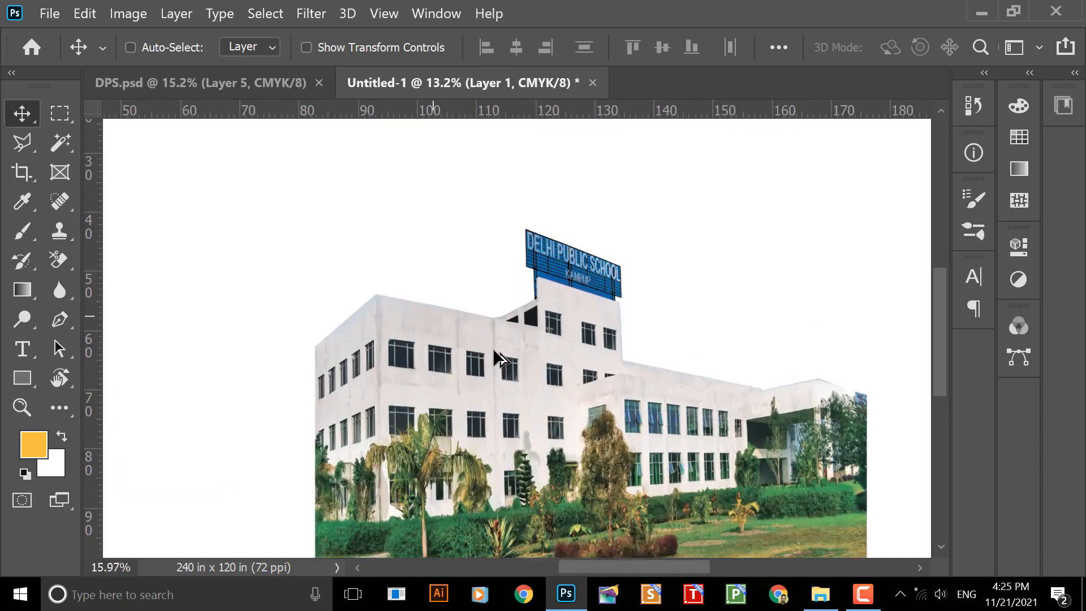
pyautogui.scroll(-6, 493, 350)
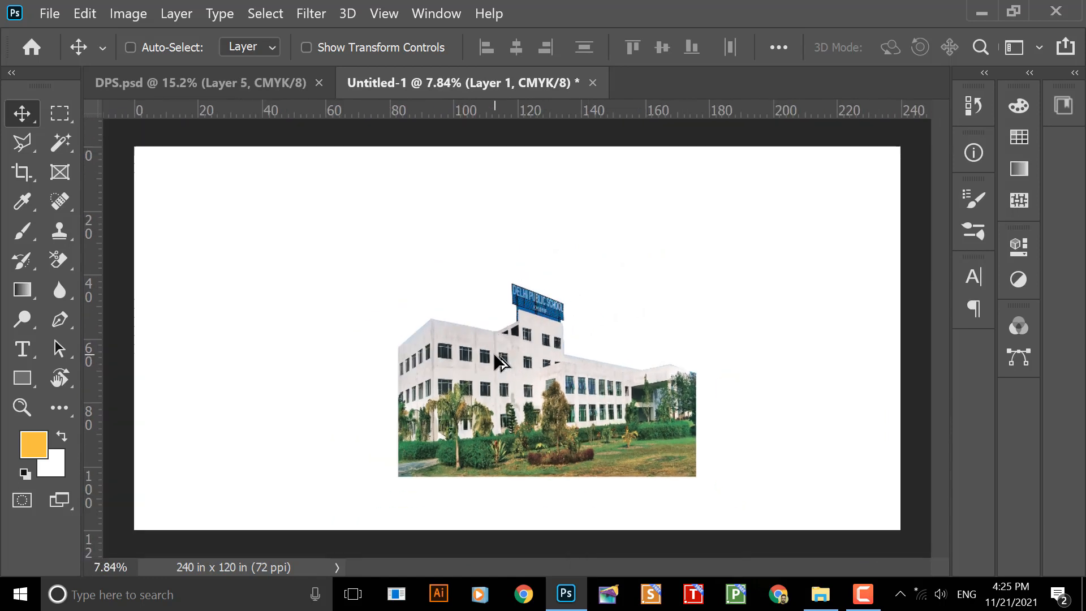
pyautogui.moveTo(511, 373); pyautogui.dragTo(481, 356)
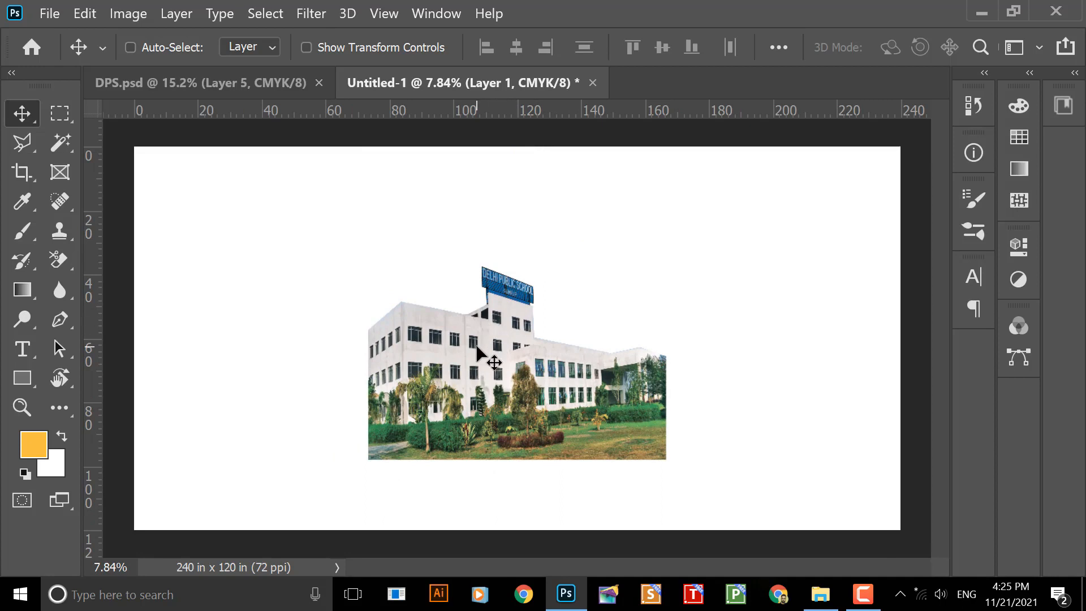
pyautogui.moveTo(428, 344); pyautogui.dragTo(450, 302)
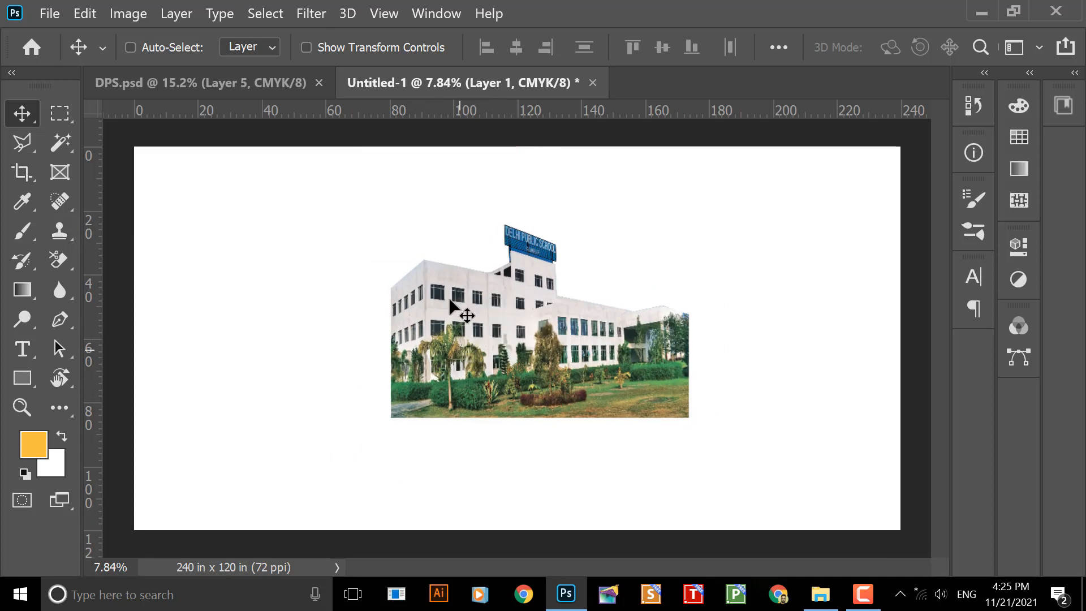
# - Copy the school logo on the DELHI layer from DPS.psd into the 240 x 120 inch document
pyautogui.click(264, 84)
pyautogui.scroll(2, 351, 275)
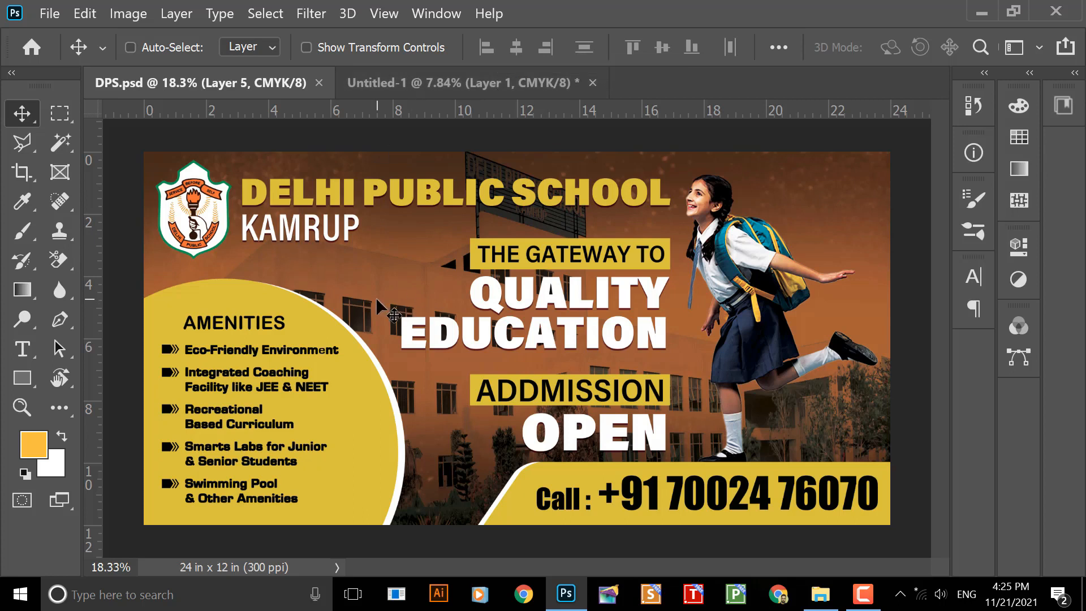
pyautogui.rightClick(192, 221)
pyautogui.click(230, 223)
pyautogui.scroll(6, 190, 221)
pyautogui.moveTo(334, 242); pyautogui.dragTo(666, 293)
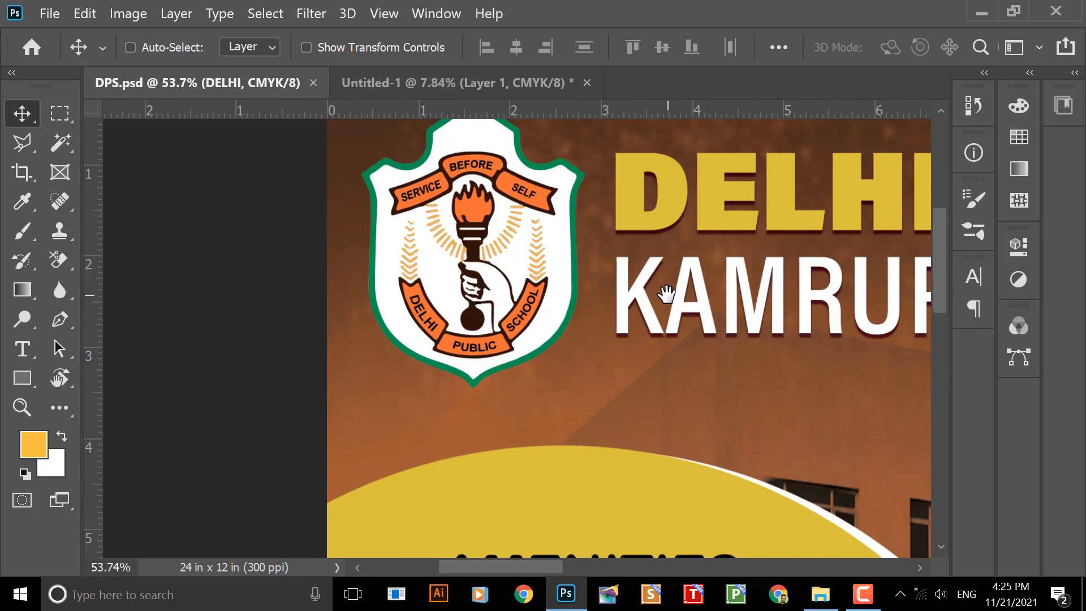
pyautogui.rightClick(475, 225)
pyautogui.click(509, 236)
pyautogui.moveTo(478, 214); pyautogui.dragTo(479, 255)
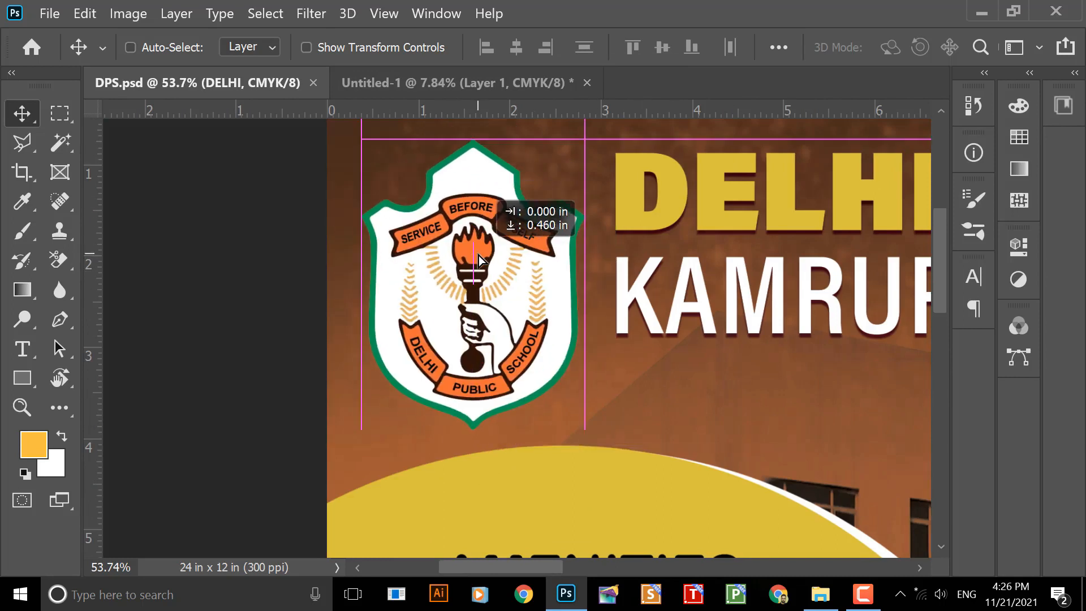
pyautogui.hotkey('ctrl', 'z')
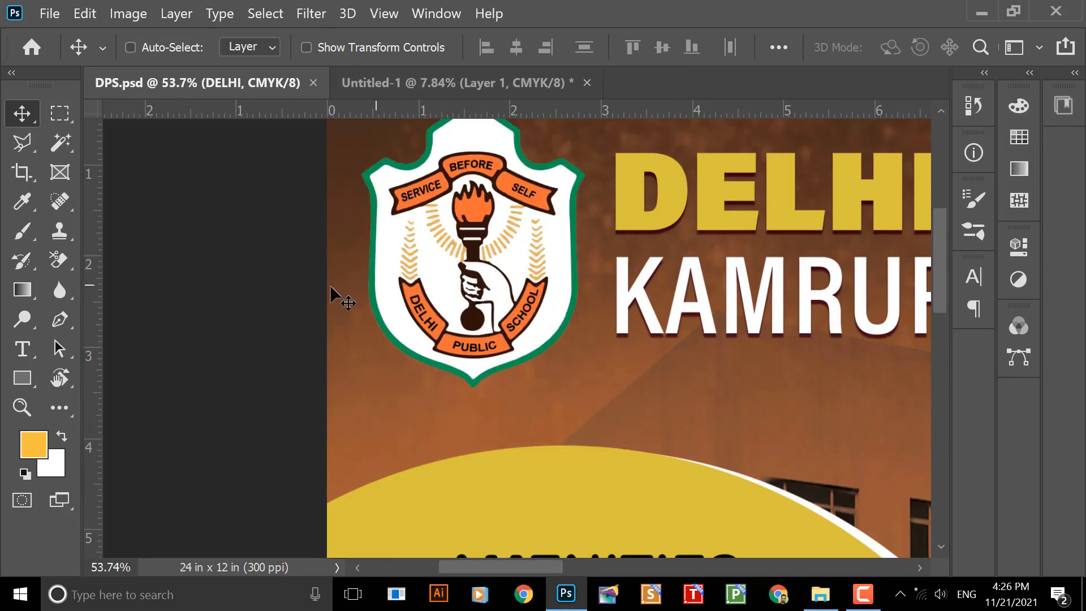
pyautogui.scroll(-5, 330, 291)
pyautogui.moveTo(390, 272); pyautogui.dragTo(297, 251)
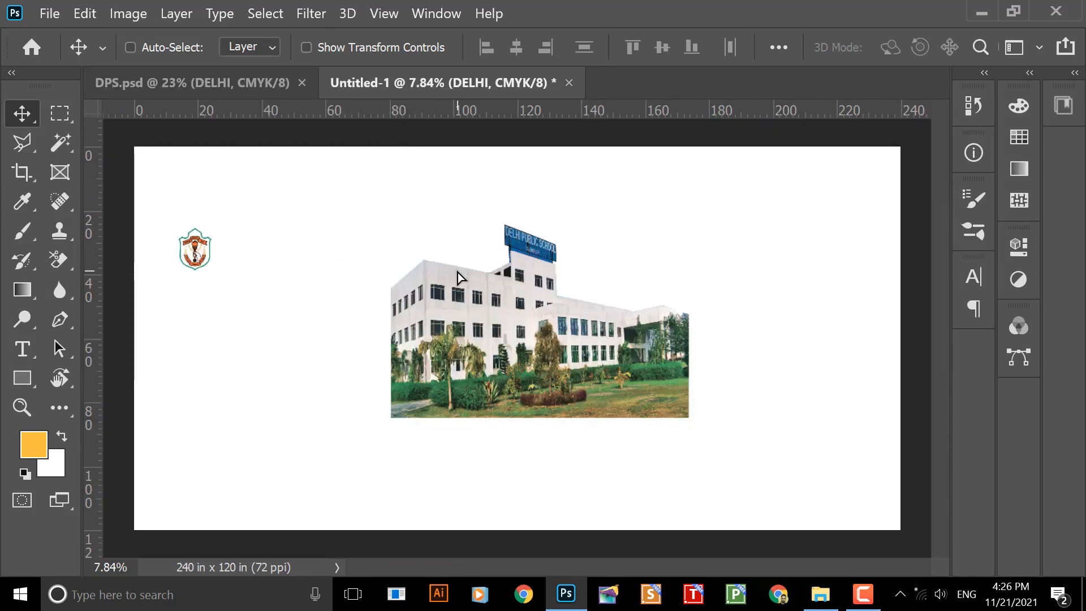
# - Select the building's layer and move the image closer to the logo, slightly below it
pyautogui.rightClick(457, 304)
pyautogui.click(461, 309)
pyautogui.moveTo(478, 303); pyautogui.dragTo(385, 248)
pyautogui.scroll(-2, 514, 317)
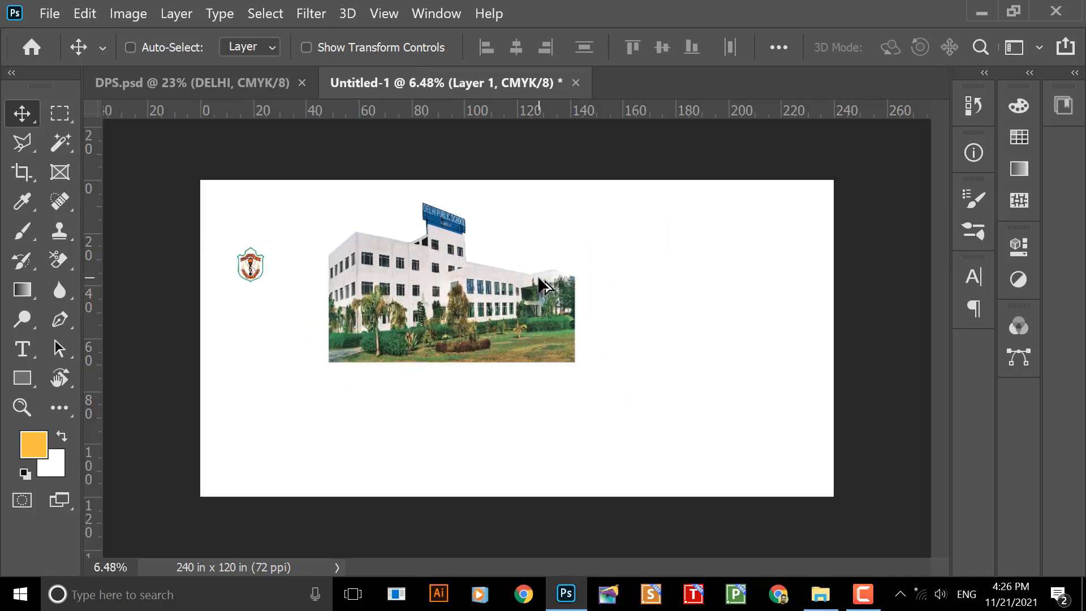
pyautogui.moveTo(507, 324); pyautogui.dragTo(497, 399)
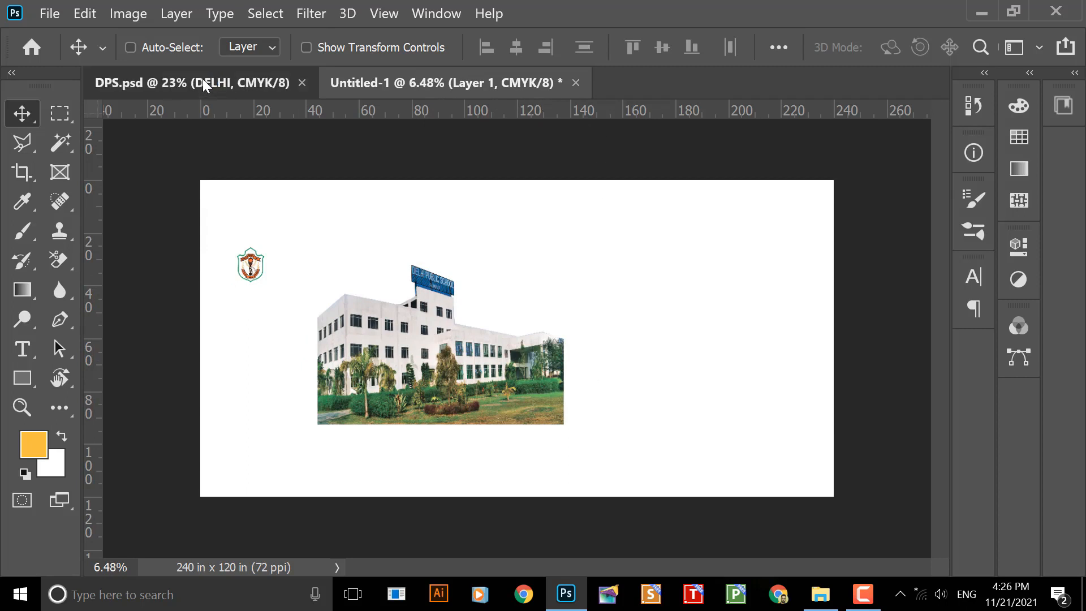
# - Try moving Layer 6 in DPS.psd and undo the move
pyautogui.click(179, 86)
pyautogui.moveTo(513, 205); pyautogui.dragTo(525, 262)
pyautogui.rightClick(431, 210)
pyautogui.click(456, 221)
pyautogui.moveTo(441, 202); pyautogui.dragTo(494, 168)
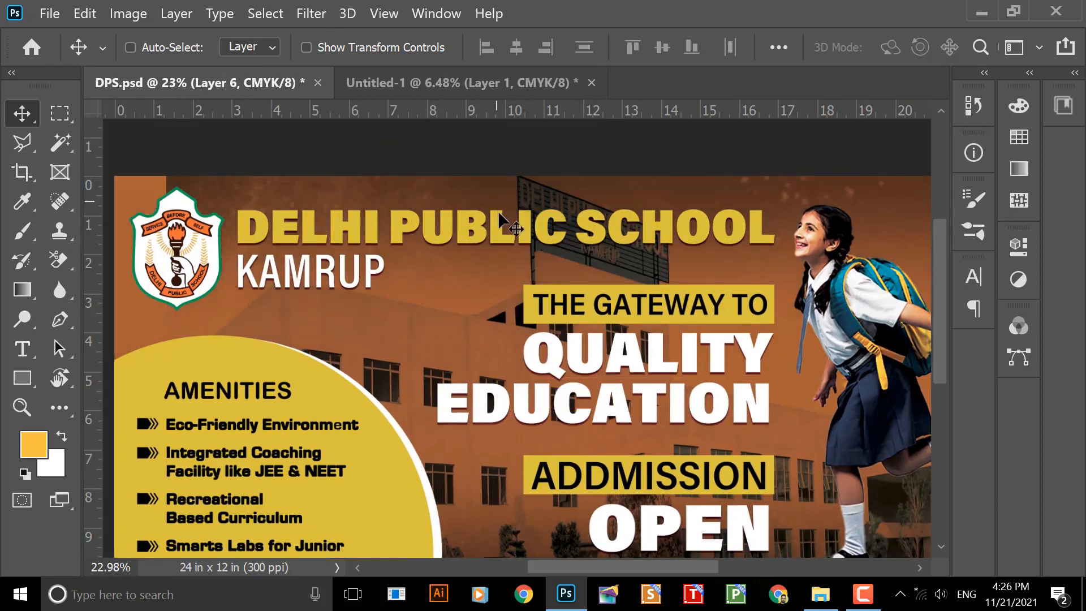
pyautogui.hotkey('ctrl', 'z')
# - Select the DELHI PUBLIC SCHOOL KAMRUP title in DPS.psd, try moving it and undo the move
pyautogui.rightClick(459, 220)
pyautogui.click(498, 225)
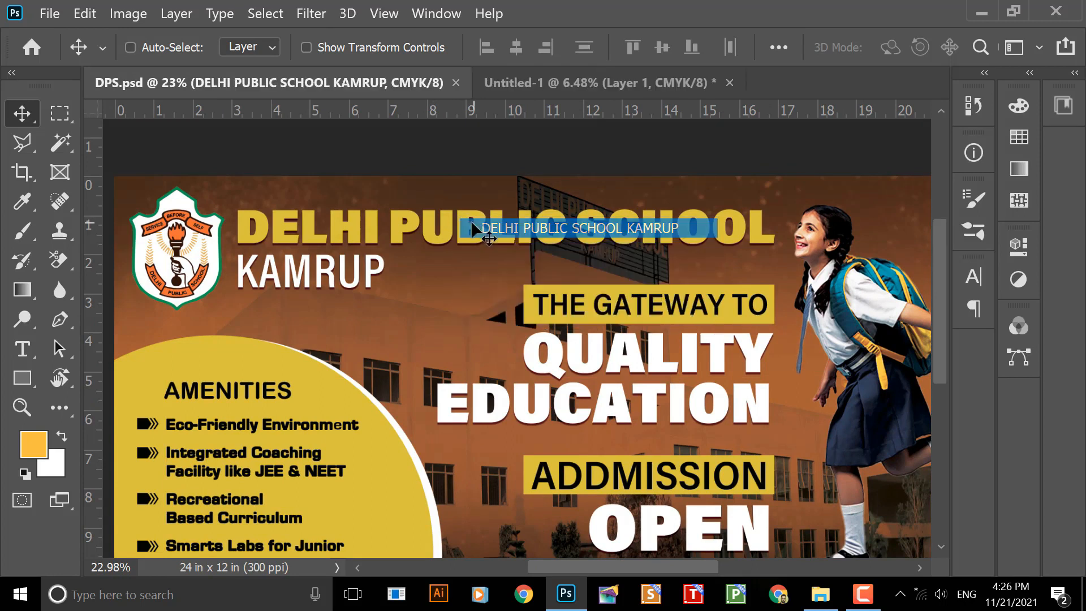
pyautogui.moveTo(442, 227); pyautogui.dragTo(487, 209)
pyautogui.hotkey('ctrl', 'z')
pyautogui.scroll(-4, 461, 229)
pyautogui.hotkey('ctrl', 'z')
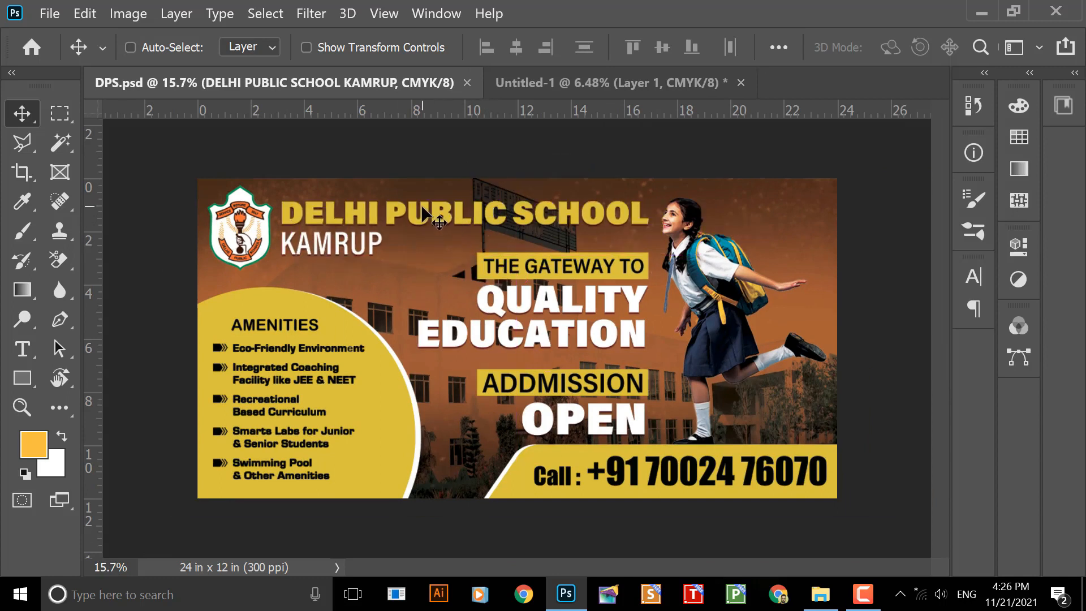
# - Add the sample text "FDJFJHDJFHJ" above the building and logo in the 240 x 120 inch document
pyautogui.click(531, 79)
pyautogui.scroll(3, 386, 207)
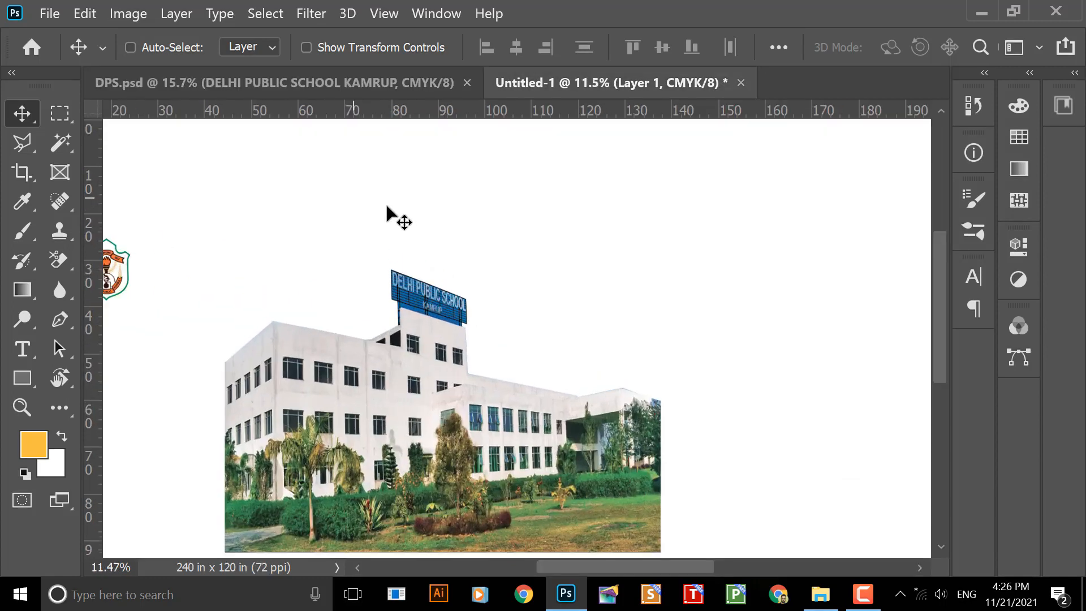
pyautogui.moveTo(440, 196); pyautogui.dragTo(647, 220)
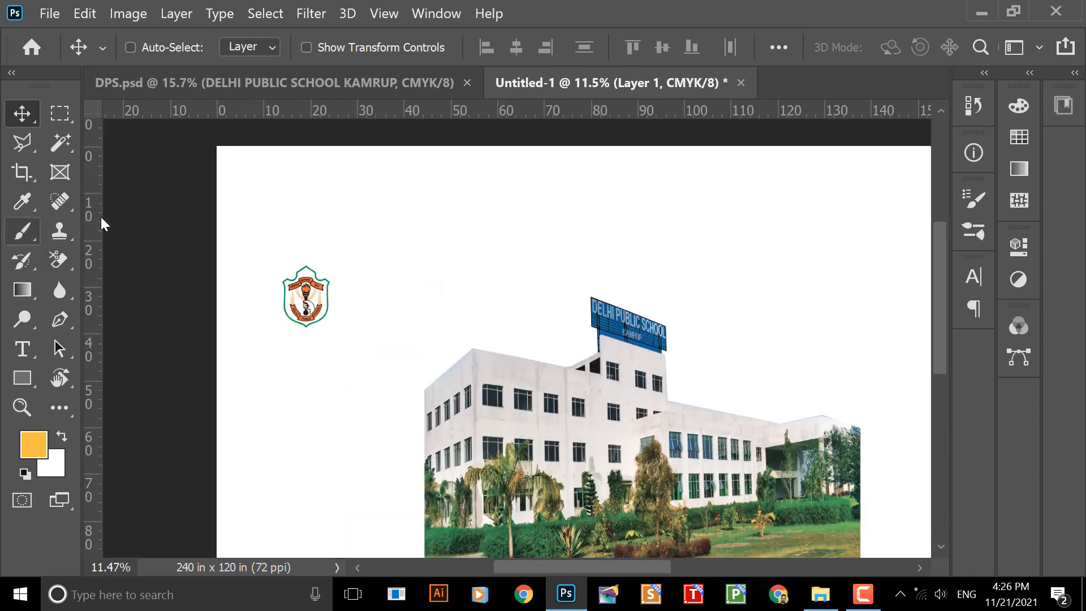
pyautogui.click(25, 348)
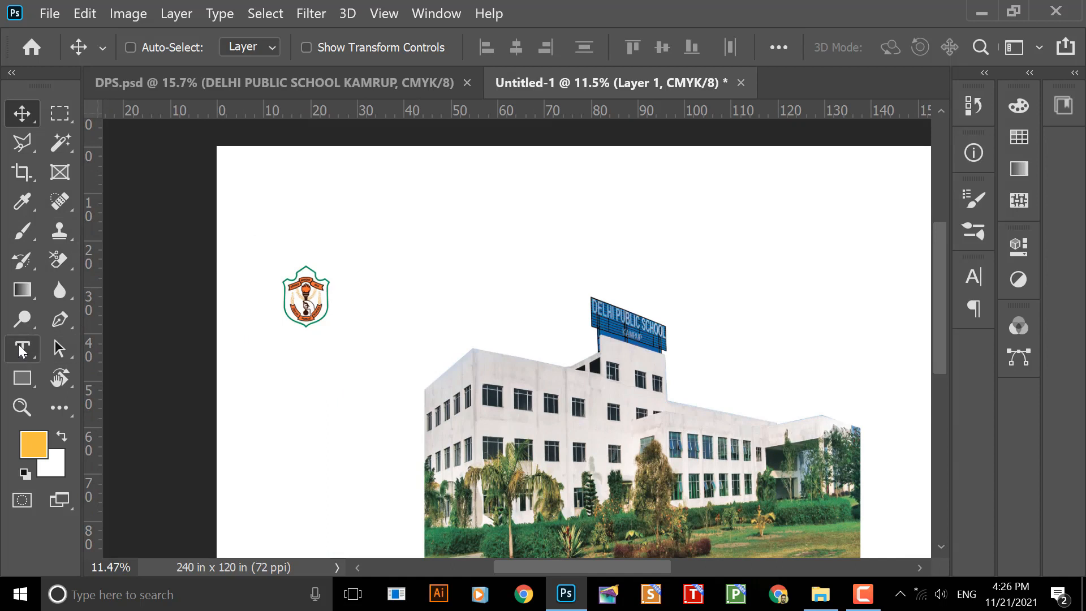
pyautogui.click(393, 233)
pyautogui.write('FDJFJHDJF HJ')
# - Enlarge the whole sample text to 141.5 pt
pyautogui.hotkey('ctrl', 'a')
pyautogui.hotkey('ctrl', 'shift', '.')
pyautogui.hotkey('ctrl', 'shift', '.')
pyautogui.hotkey('ctrl', 'shift', '.')
pyautogui.hotkey('ctrl', 'shift', '.')
pyautogui.hotkey('ctrl', 'shift', '.')
pyautogui.hotkey('ctrl', 'shift', '.')
pyautogui.hotkey('ctrl', 'shift', '.')
pyautogui.hotkey('ctrl', 'shift', '.')
pyautogui.hotkey('ctrl', 'shift', '.')
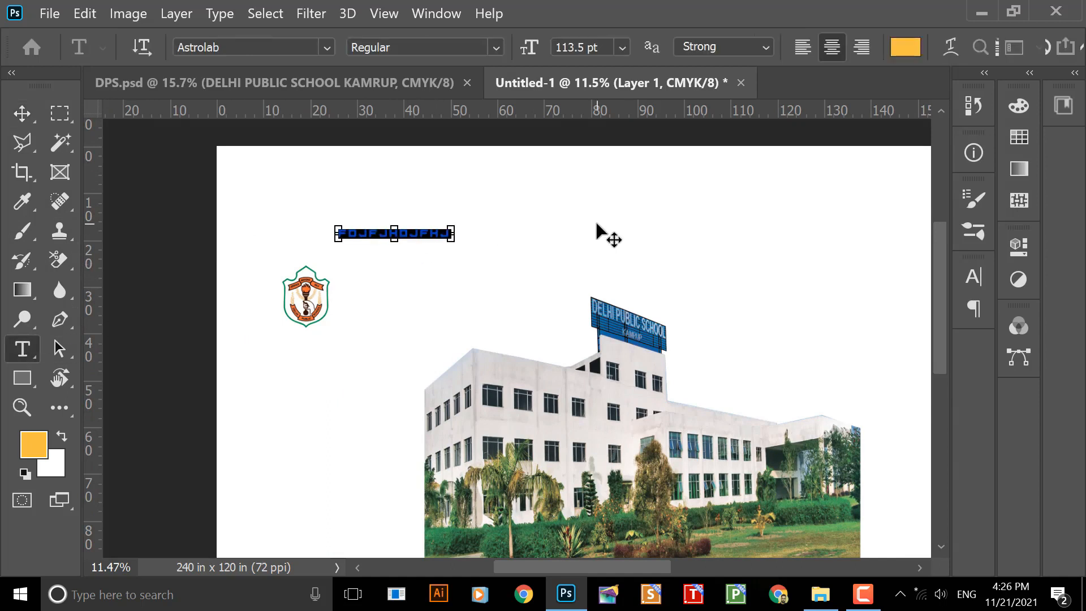
pyautogui.hotkey('ctrl', 'shift', '.')
pyautogui.hotkey('ctrl', 'shift', '.')
pyautogui.hotkey('ctrl', 'shift', '.')
pyautogui.hotkey('ctrl', 'shift', '.')
pyautogui.hotkey('ctrl', 'shift', '.')
pyautogui.hotkey('ctrl', 'shift', '.')
pyautogui.hotkey('ctrl', 'shift', '.')
pyautogui.hotkey('ctrl', 'shift', '.')
pyautogui.hotkey('ctrl', 'shift', '.')
pyautogui.hotkey('ctrl', 'shift', '.')
pyautogui.hotkey('ctrl', 'shift', '.')
pyautogui.hotkey('ctrl', 'shift', '.')
pyautogui.hotkey('ctrl', 'shift', '.')
pyautogui.hotkey('ctrl', 'shift', '.')
pyautogui.hotkey('ctrl', 'shift', '.')
pyautogui.hotkey('ctrl', 'shift', '.')
pyautogui.hotkey('ctrl', 'shift', '.')
pyautogui.hotkey('ctrl', 'shift', '.')
pyautogui.hotkey('ctrl', 'shift', '.')
pyautogui.hotkey('ctrl', 'shift', '.')
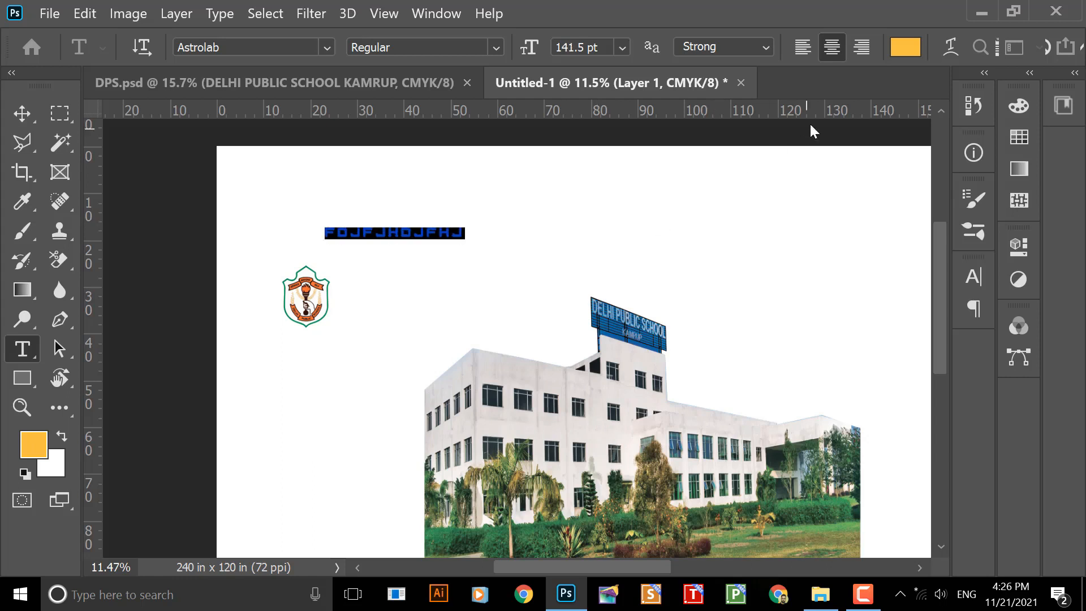
# - Set the sample text's color to black (000000) and inspect it up close
pyautogui.click(903, 49)
pyautogui.moveTo(749, 276); pyautogui.dragTo(838, 457)
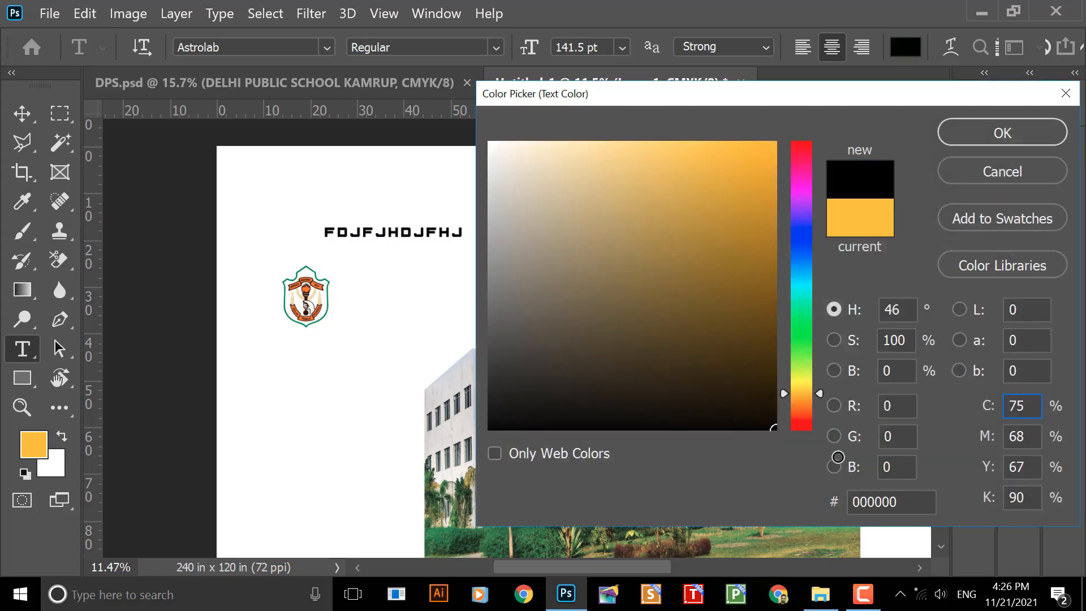
pyautogui.press('Return')
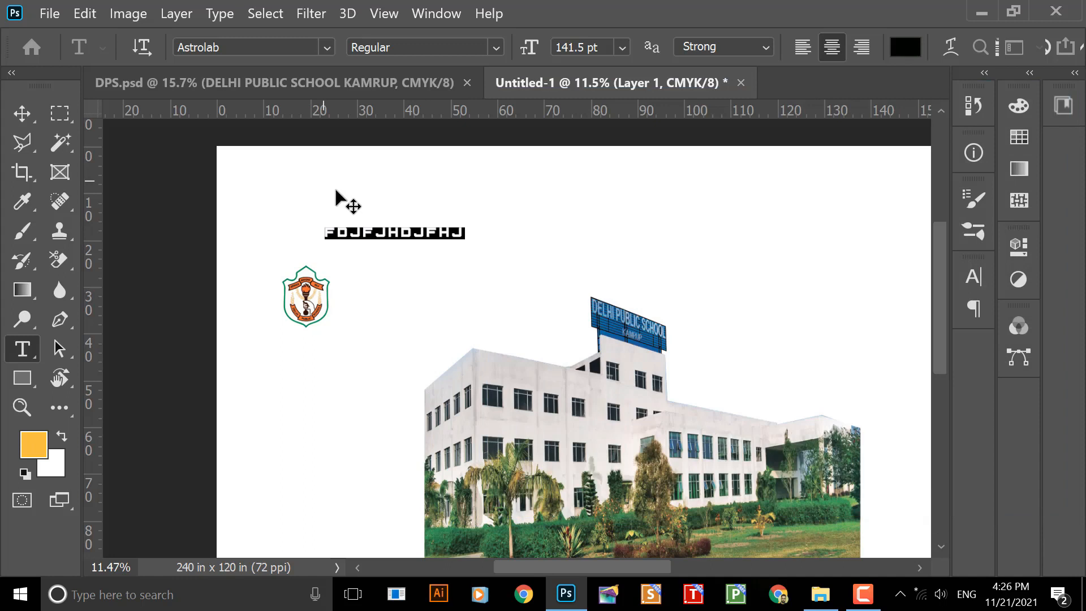
pyautogui.click(390, 233)
pyautogui.scroll(3, 392, 235)
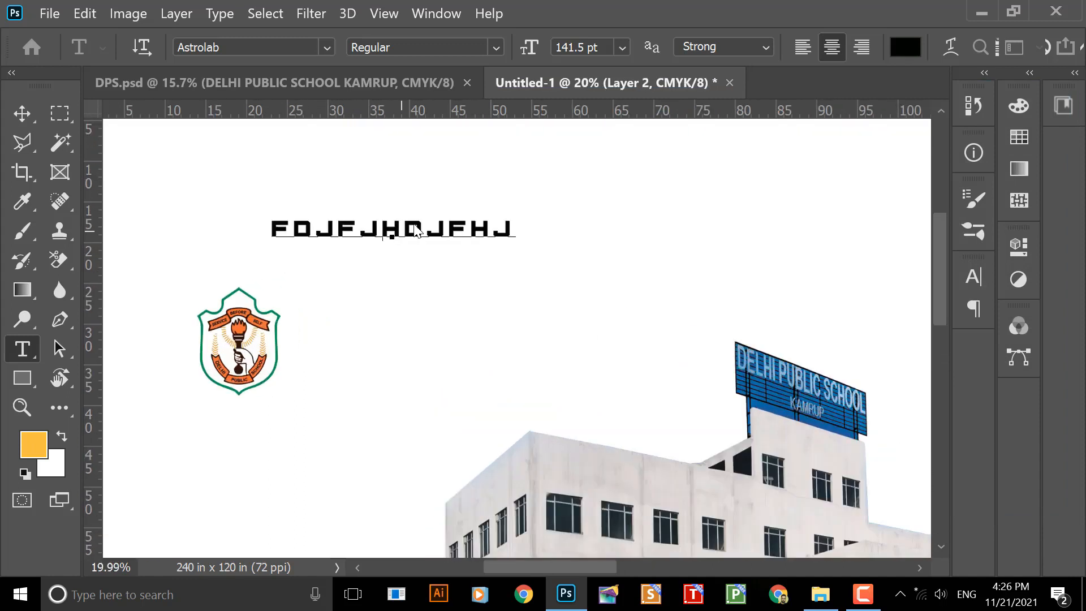
# - Delete the whole sample text from the 240 x 120 inch document and switch to the Move tool
pyautogui.hotkey('ctrl', 'a')
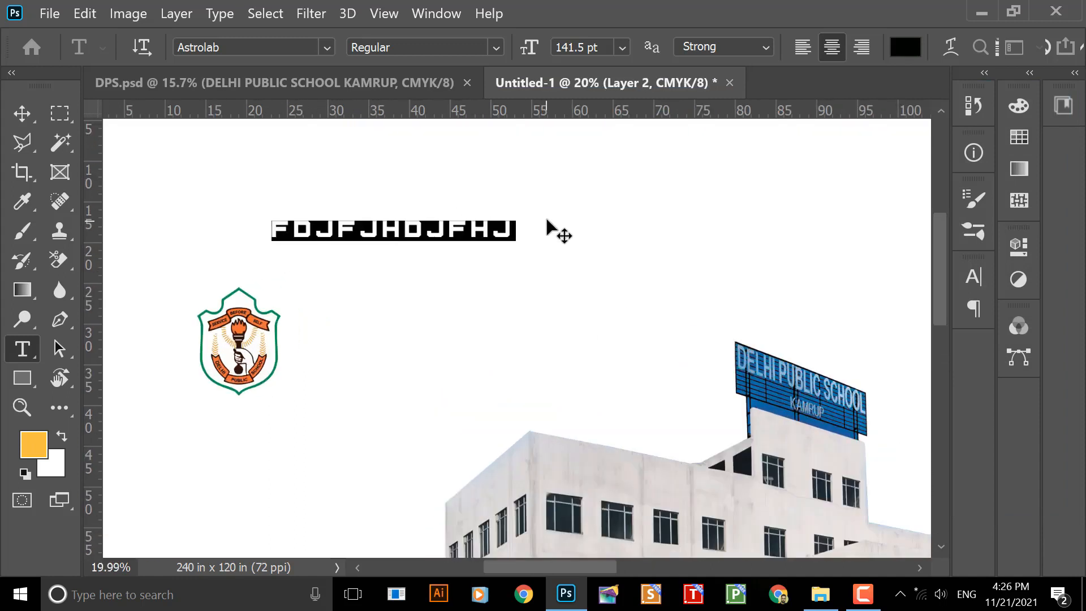
pyautogui.press('BackSpace')
pyautogui.hotkey('ctrl', 'Return')
pyautogui.press('v')
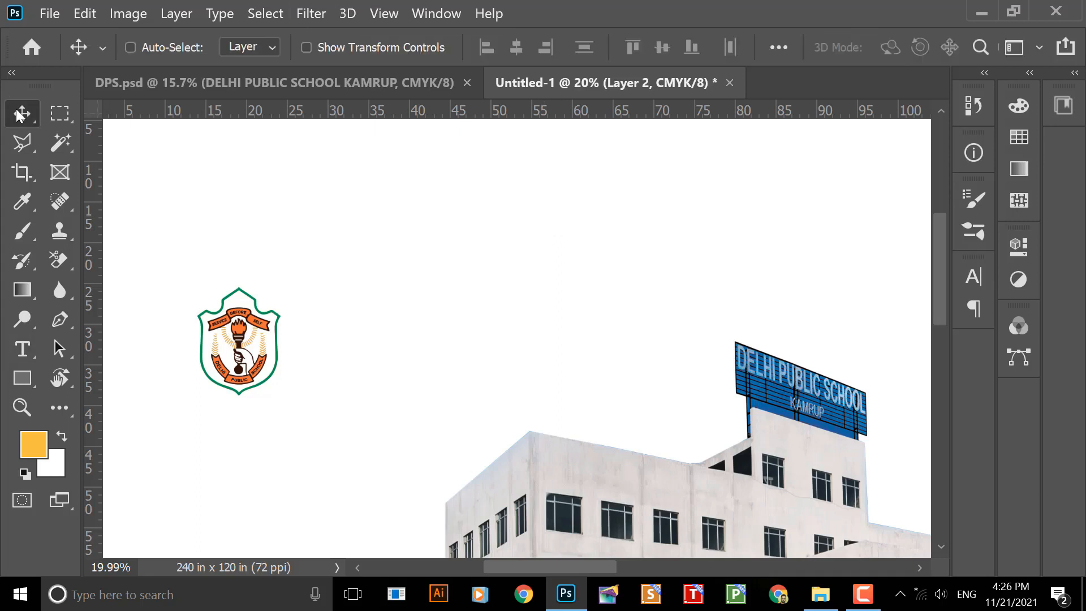
# - Copy the DELHI PUBLIC SCHOOL KAMRUP title from DPS.psd into the 240 x 120 inch document and place it above the building
pyautogui.scroll(-6, 249, 254)
pyautogui.click(379, 82)
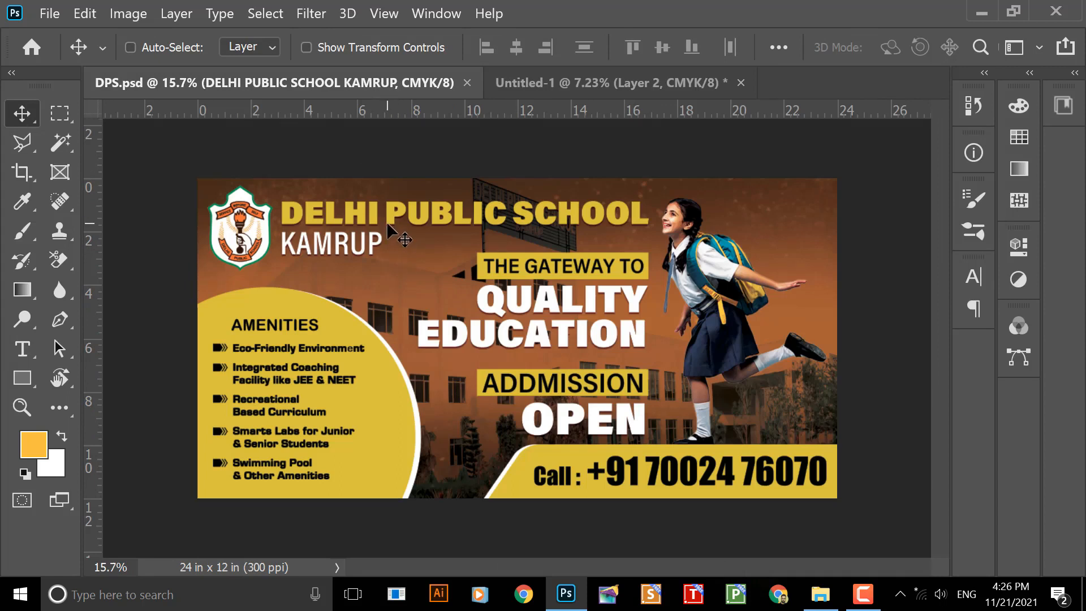
pyautogui.moveTo(362, 210); pyautogui.dragTo(775, 219)
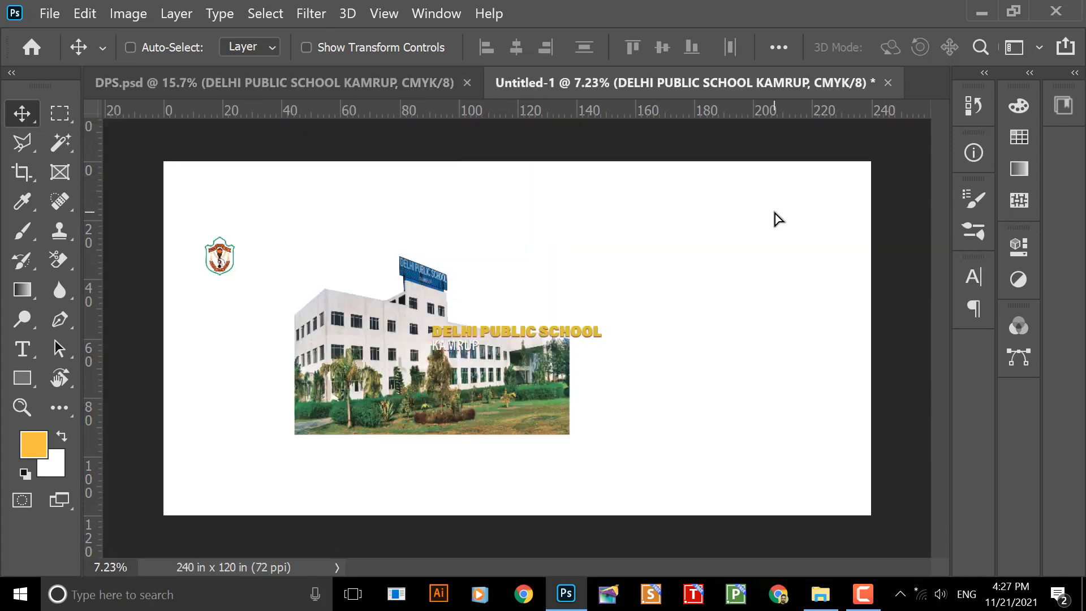
pyautogui.moveTo(508, 335); pyautogui.dragTo(357, 204)
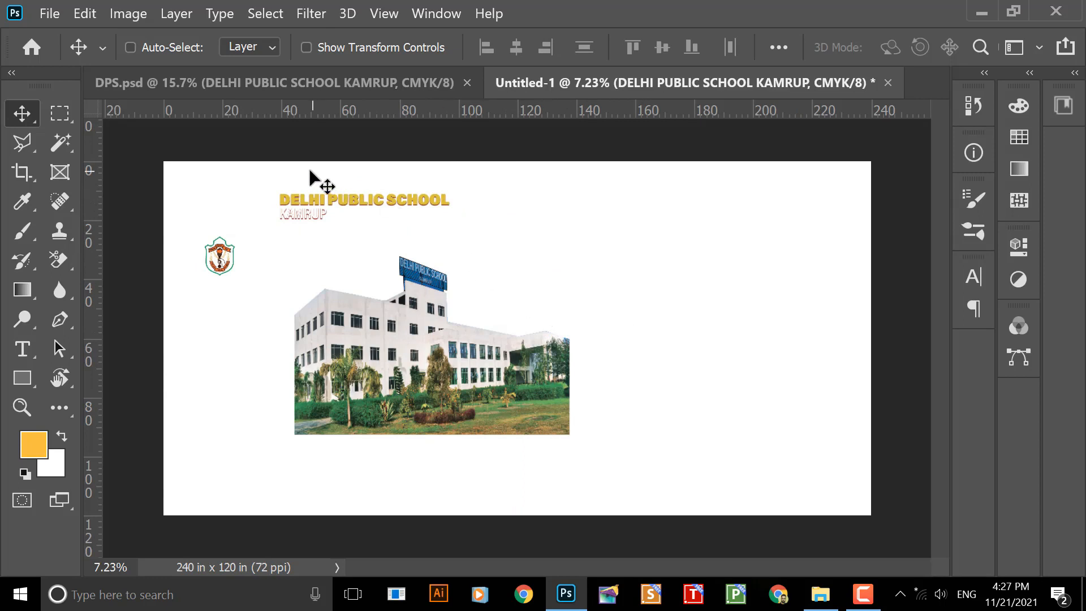
# - Enlarge the building image to about 170 in wide and align its base with the banner's bottom edge
pyautogui.click(276, 81)
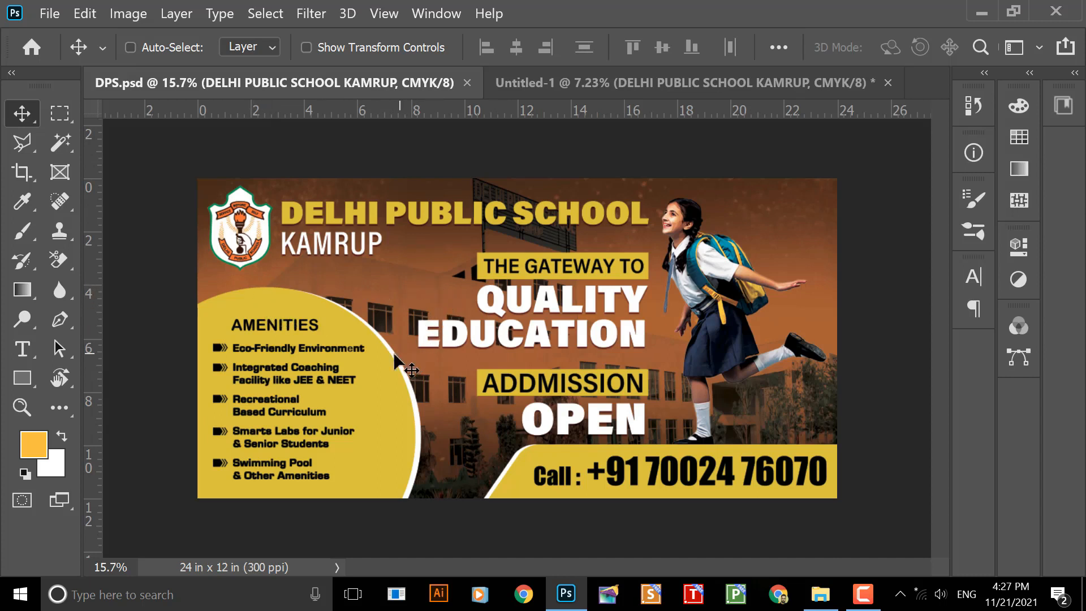
pyautogui.click(544, 79)
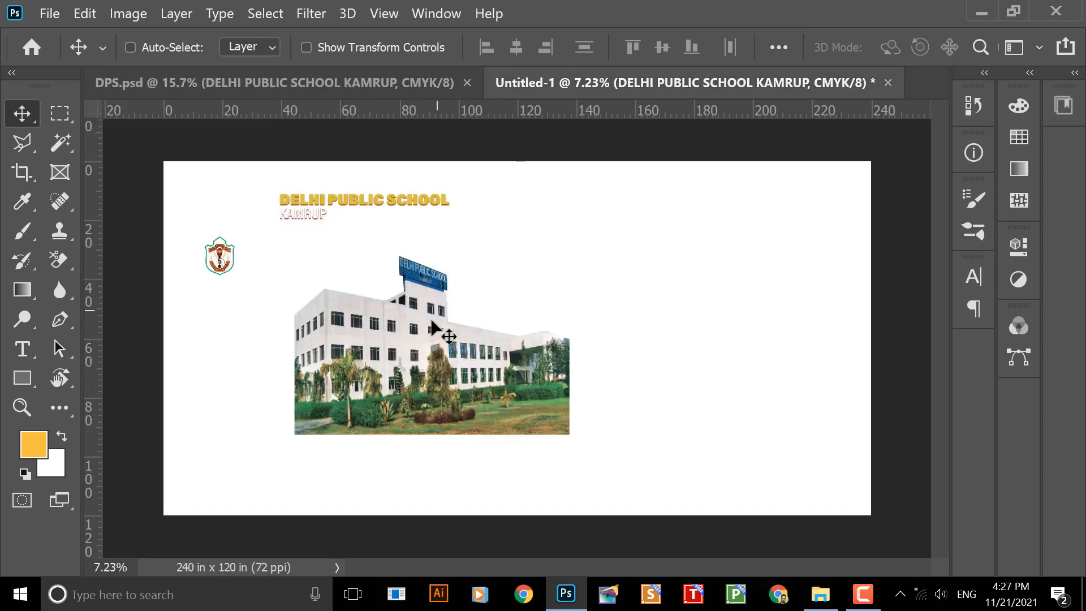
pyautogui.moveTo(392, 353); pyautogui.dragTo(393, 354)
pyautogui.hotkey('ctrl', 't')
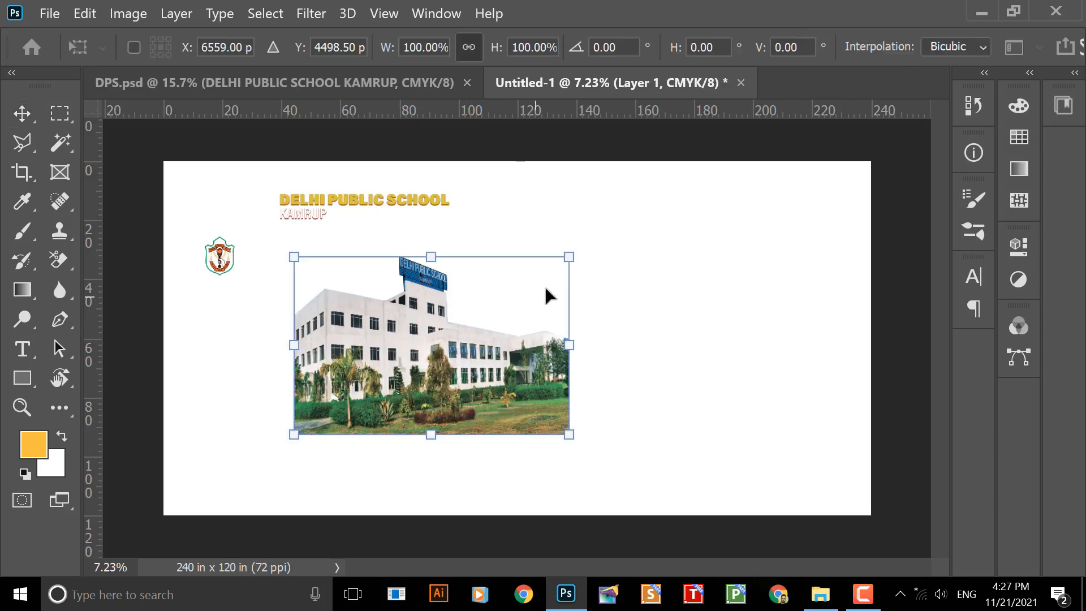
pyautogui.moveTo(570, 258); pyautogui.dragTo(685, 177)
pyautogui.hotkey('ctrl', 'z')
pyautogui.moveTo(569, 255); pyautogui.dragTo(795, 111)
pyautogui.moveTo(608, 312); pyautogui.dragTo(535, 392)
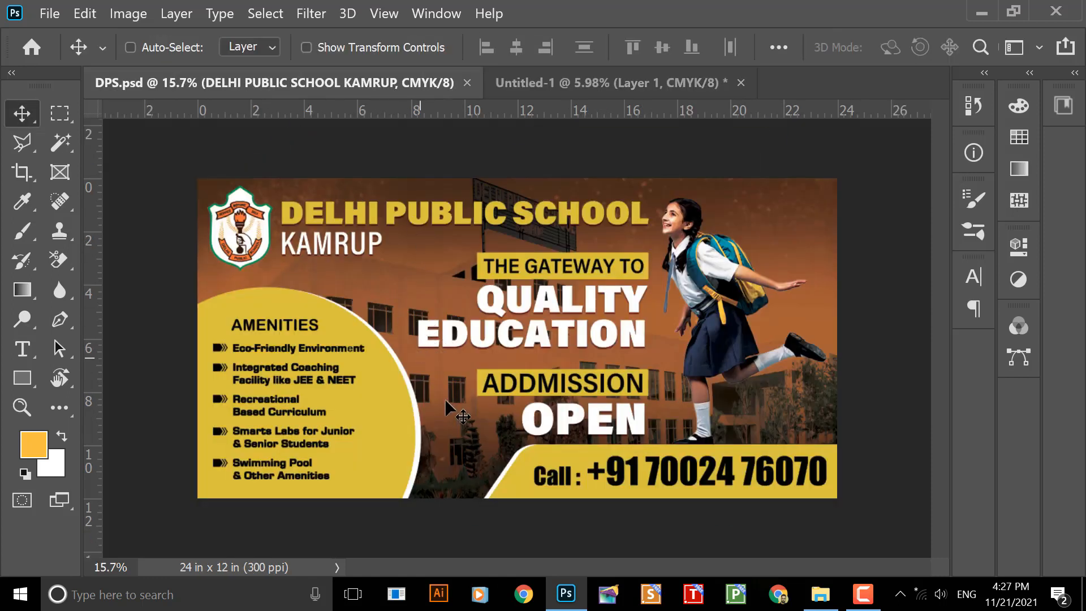
# - In DPS.psd, move the building image (Layer 5) about 10 in to the right
pyautogui.rightClick(446, 402)
pyautogui.click(456, 404)
pyautogui.moveTo(455, 405); pyautogui.dragTo(717, 392)
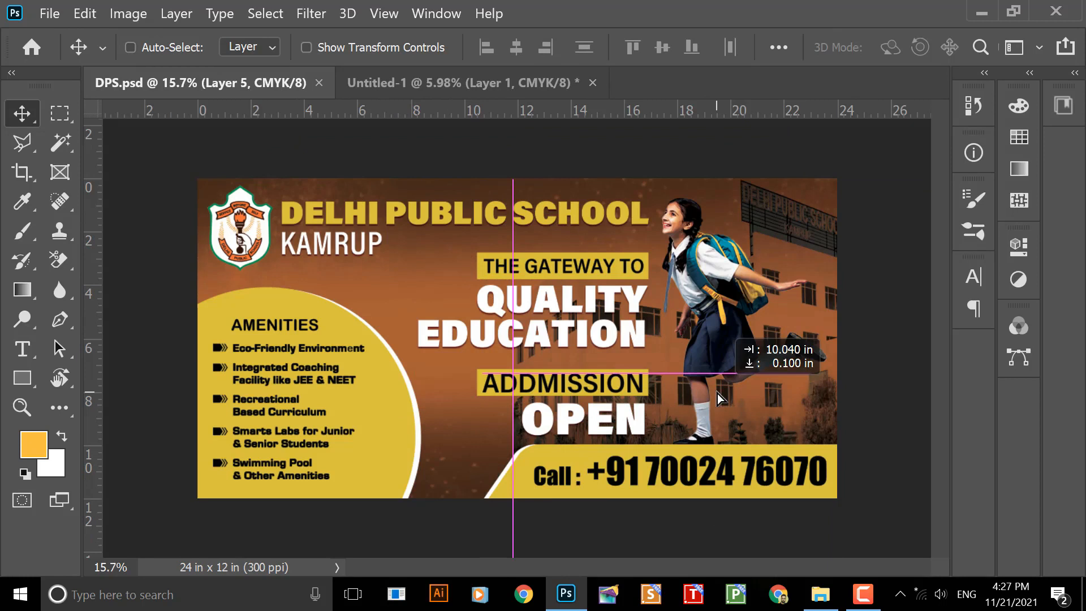
# - Try moving the background artwork on Layer 1 in DPS.psd and undo the move
pyautogui.rightClick(423, 368)
pyautogui.click(442, 381)
pyautogui.moveTo(518, 340); pyautogui.dragTo(620, 288)
pyautogui.hotkey('ctrl', 'z')
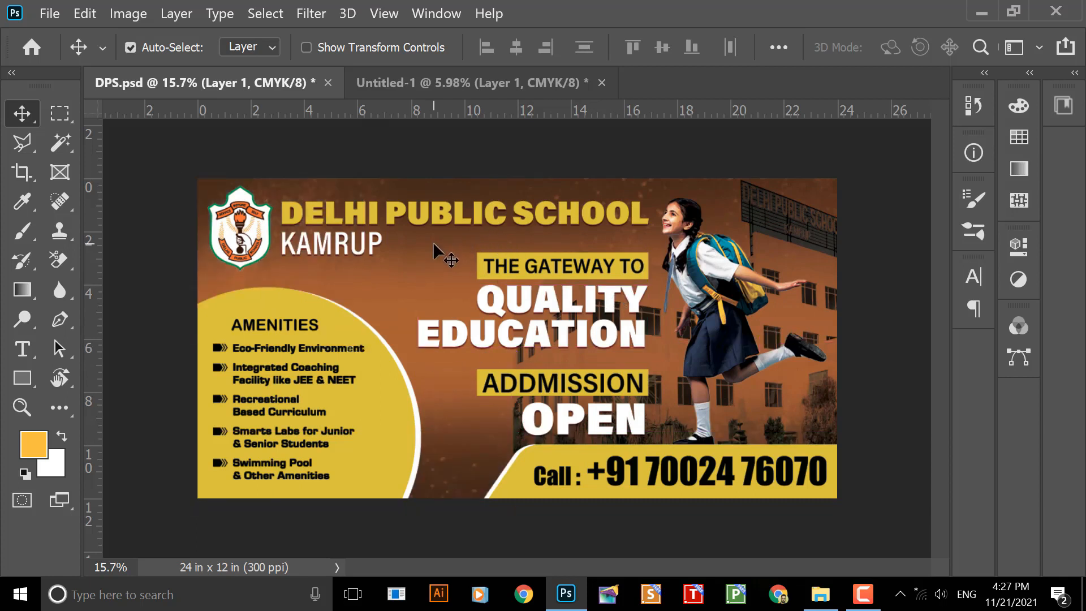
# - In the 240 x 120 inch document, select the whole canvas and add a new normal layer directly above the Background
pyautogui.click(456, 82)
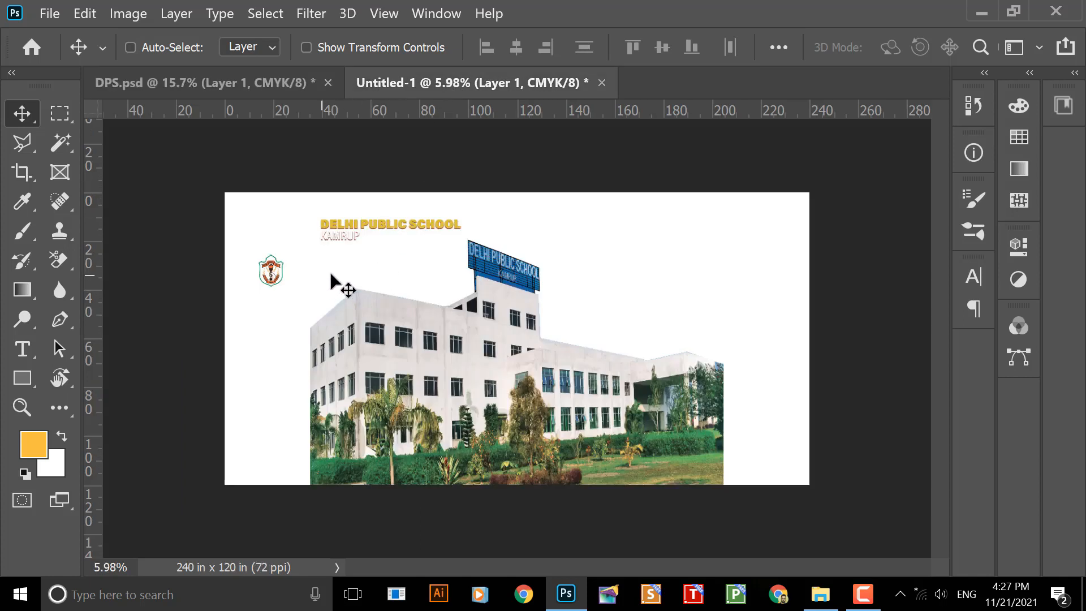
pyautogui.rightClick(613, 258)
pyautogui.click(623, 266)
pyautogui.hotkey('ctrl', 'a')
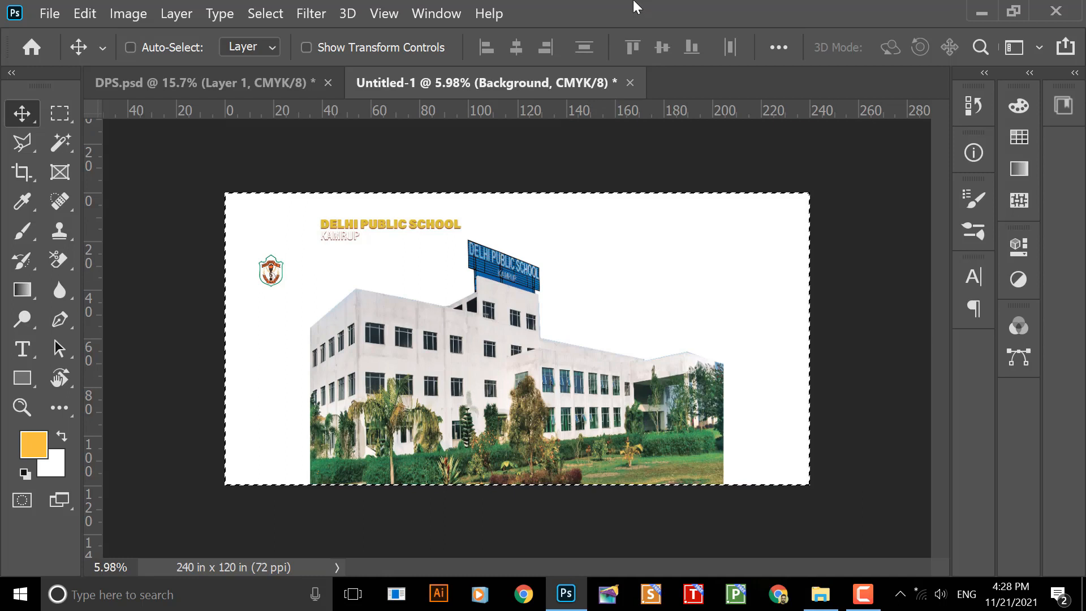
pyautogui.click(34, 443)
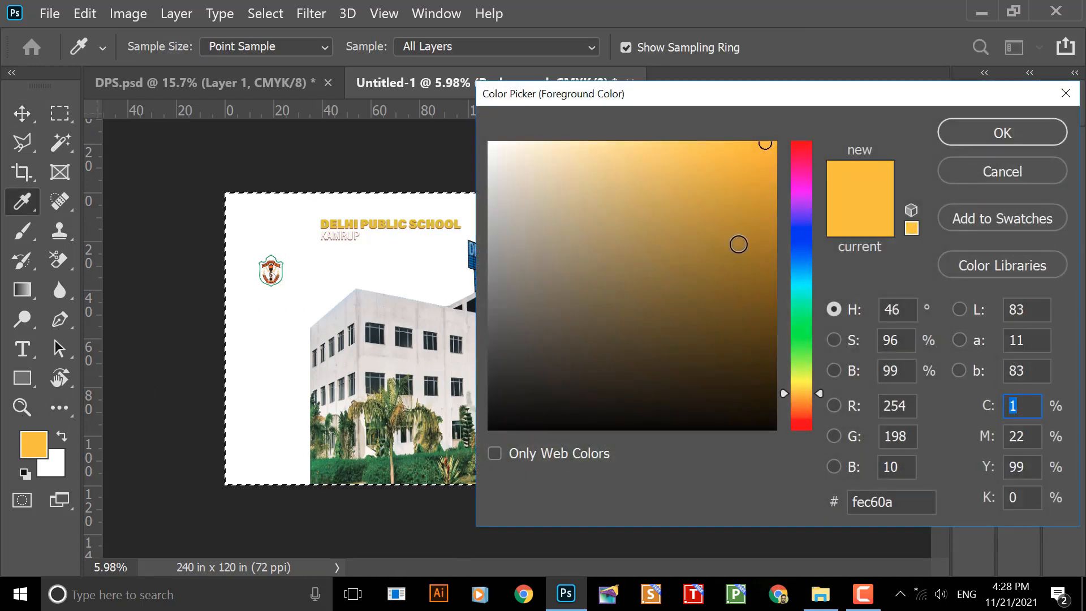
pyautogui.click(997, 171)
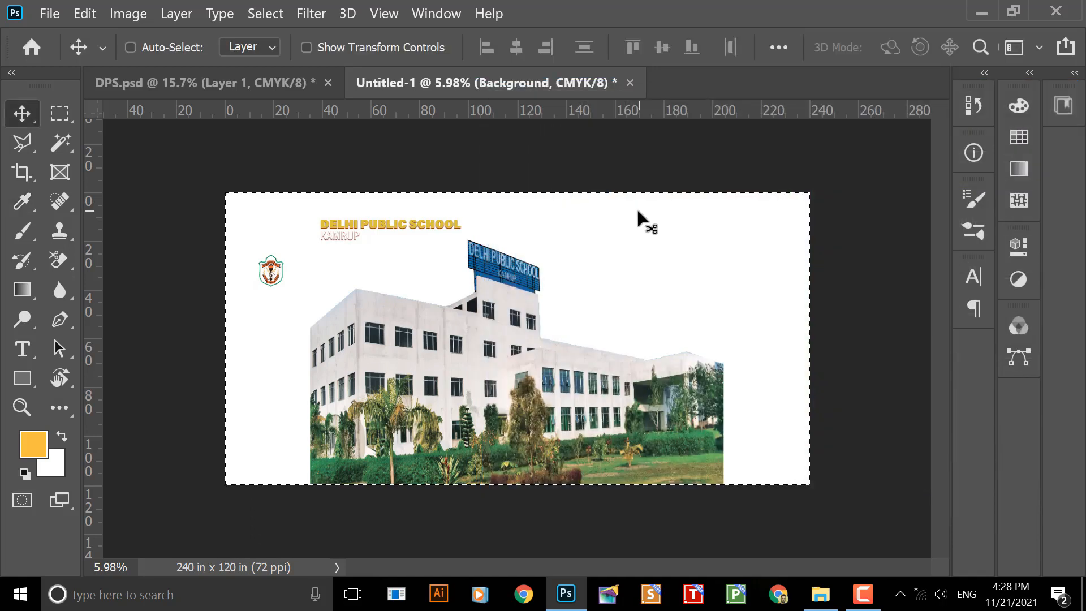
pyautogui.press('ctrl')
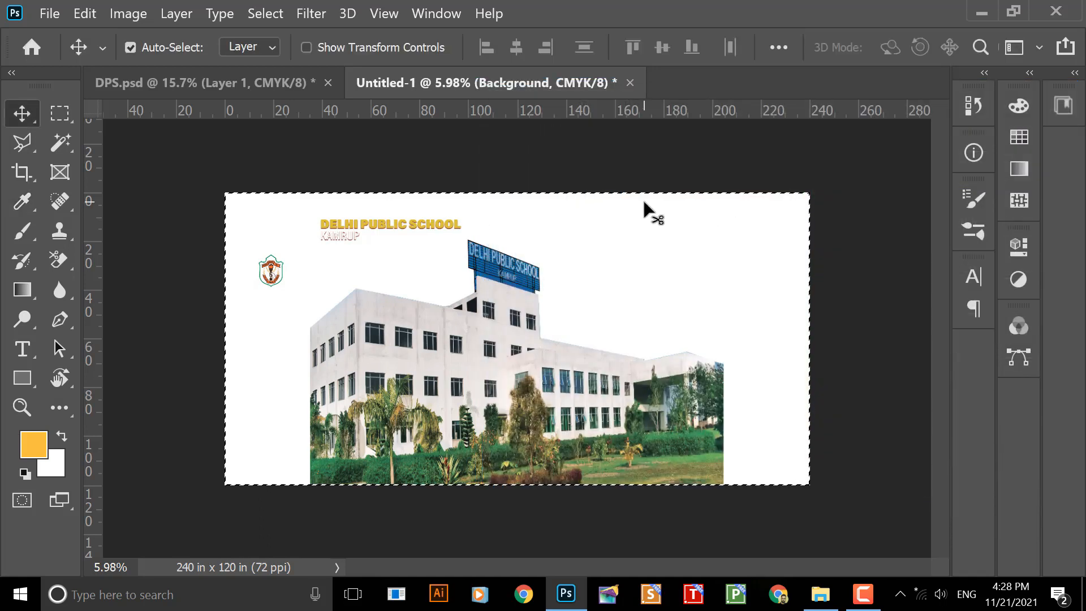
pyautogui.hotkey('ctrl', 'shift', 'n')
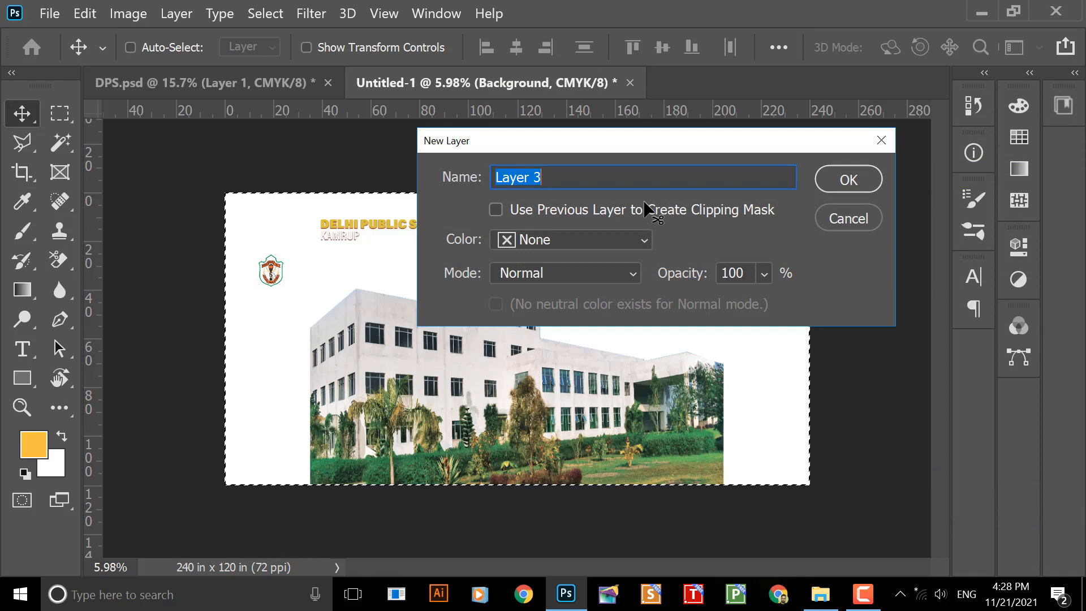
pyautogui.press('Return')
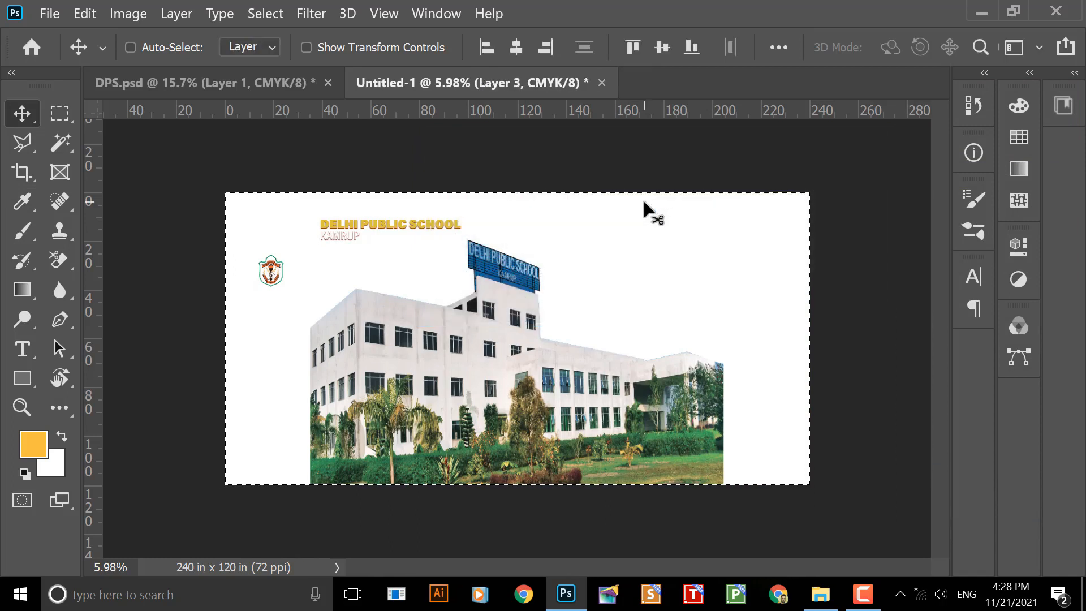
# - Fill the new layer with the golden foreground color d1a618 and deselect the canvas
pyautogui.click(29, 447)
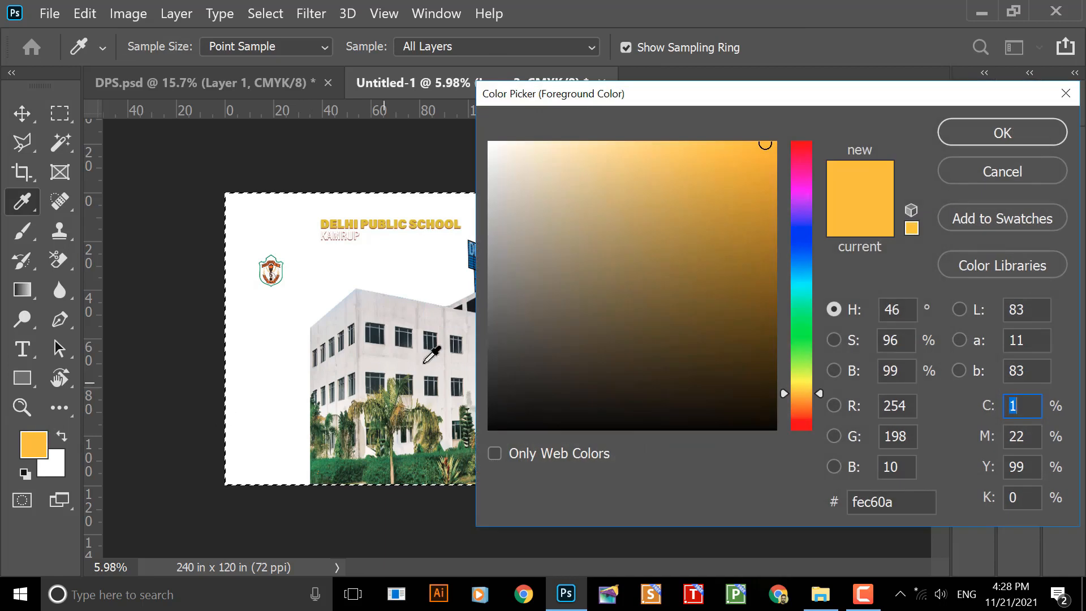
pyautogui.moveTo(746, 180)
pyautogui.mouseDown()
pyautogui.moveTo(745, 203)
pyautogui.moveTo(745, 194)
pyautogui.mouseUp()
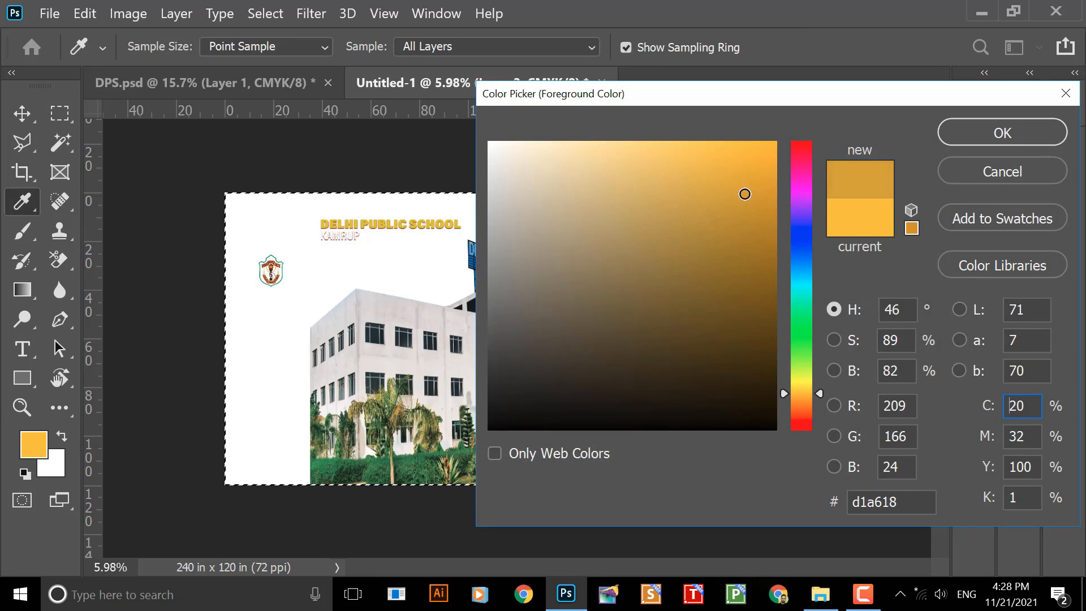
pyautogui.press('Return')
pyautogui.press('v')
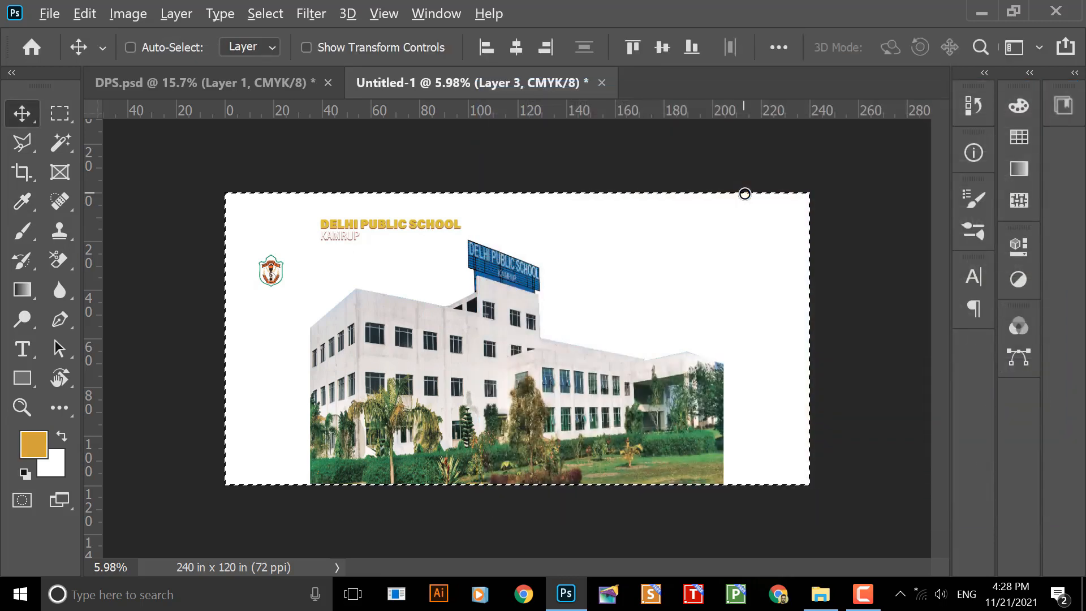
pyautogui.hotkey('alt', 'BackSpace')
pyautogui.hotkey('ctrl', 'z')
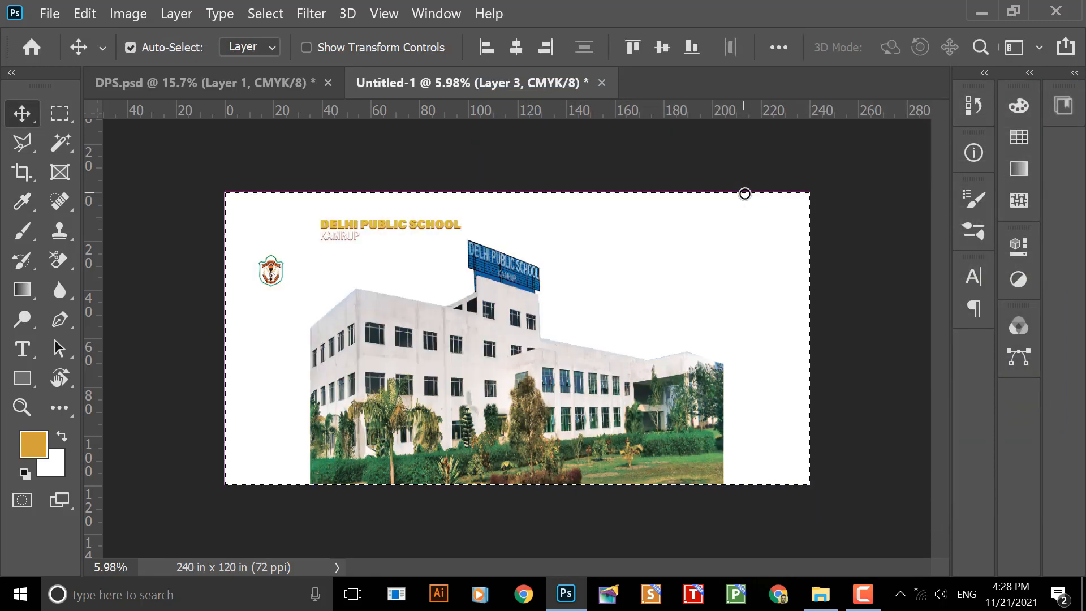
pyautogui.hotkey('alt', 'BackSpace')
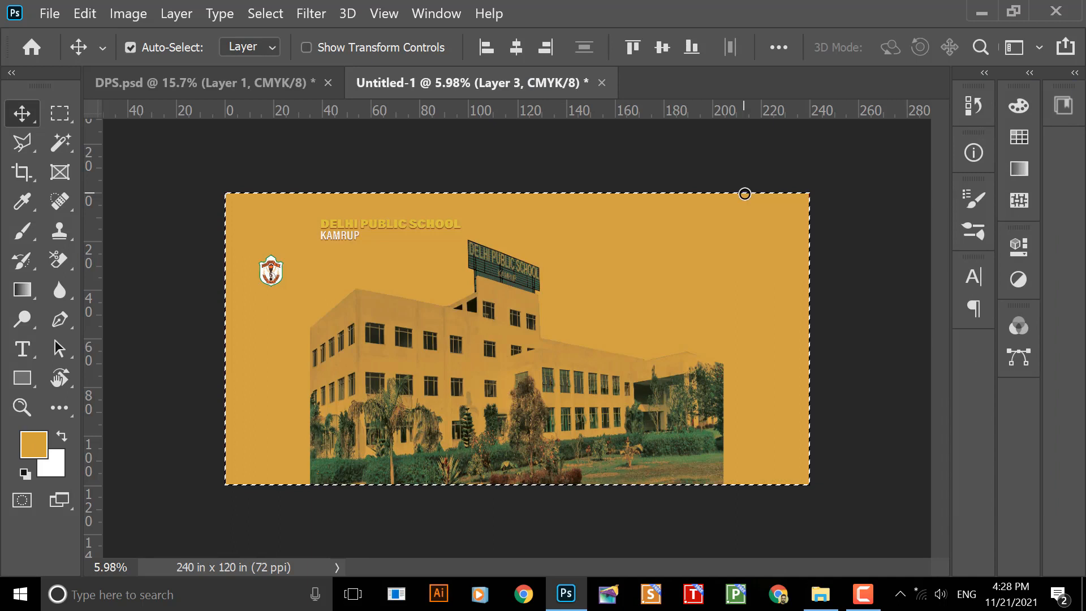
pyautogui.hotkey('ctrl', 'd')
# - Scale the building image down to about 110 in wide, keeping its base on the banner's bottom edge
pyautogui.scroll(4, 513, 267)
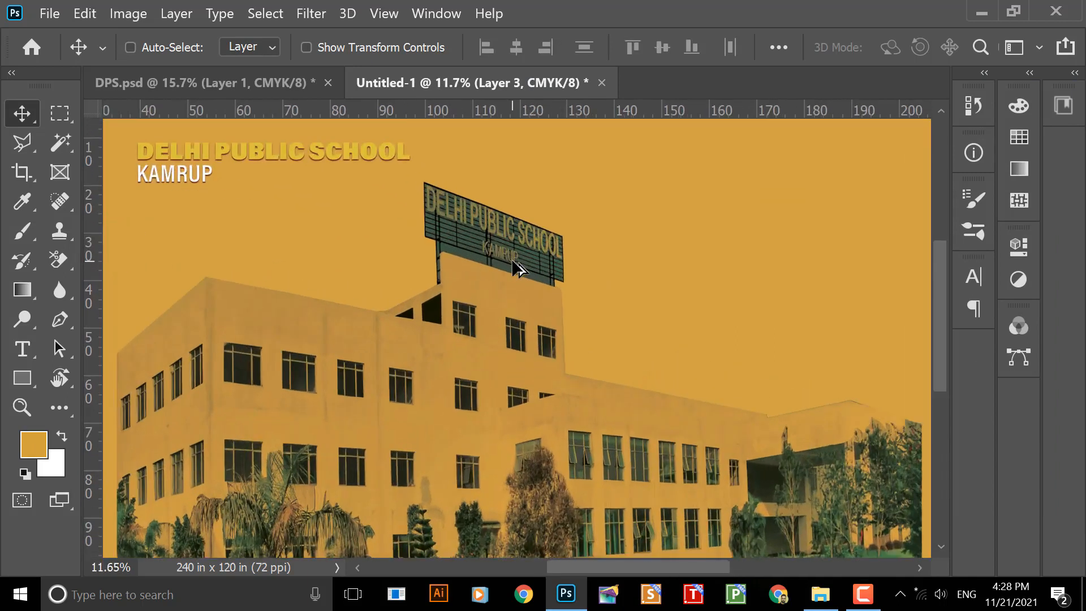
pyautogui.scroll(-5, 515, 266)
pyautogui.rightClick(472, 358)
pyautogui.click(484, 369)
pyautogui.moveTo(481, 362)
pyautogui.mouseDown()
pyautogui.moveTo(495, 336)
pyautogui.moveTo(486, 353)
pyautogui.mouseUp()
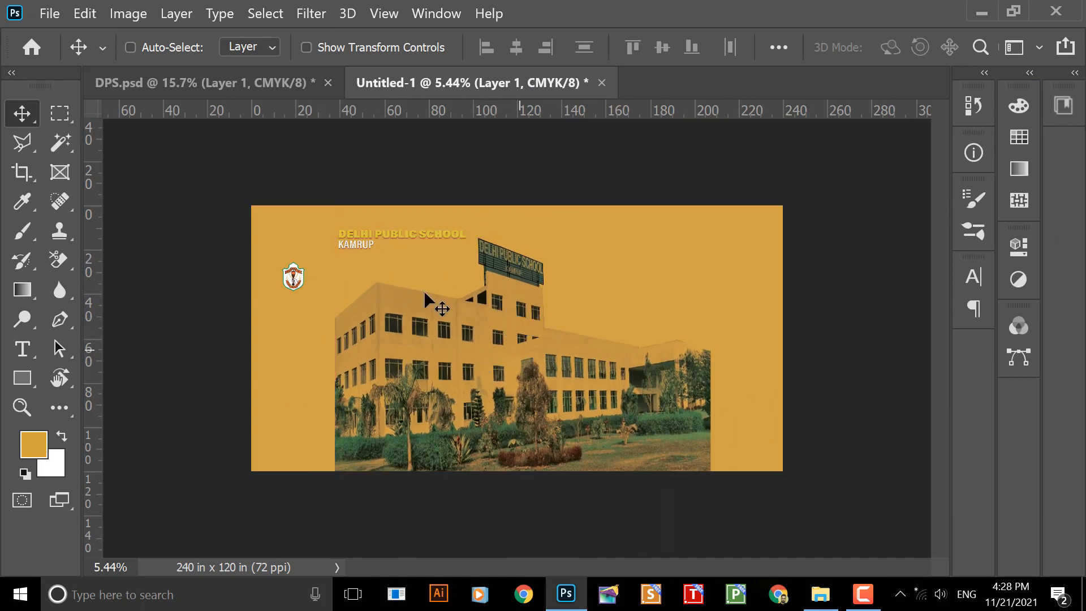
pyautogui.scroll(2, 430, 291)
pyautogui.scroll(-2, 458, 288)
pyautogui.rightClick(475, 308)
pyautogui.click(482, 317)
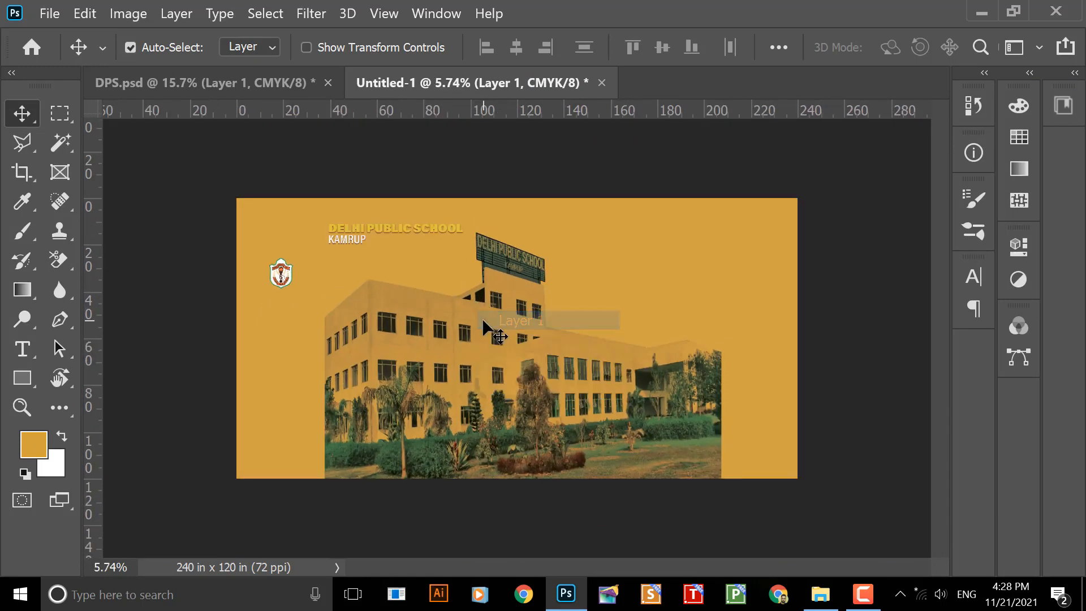
pyautogui.hotkey('ctrl', 't')
pyautogui.moveTo(722, 233); pyautogui.dragTo(589, 330)
pyautogui.press('Return')
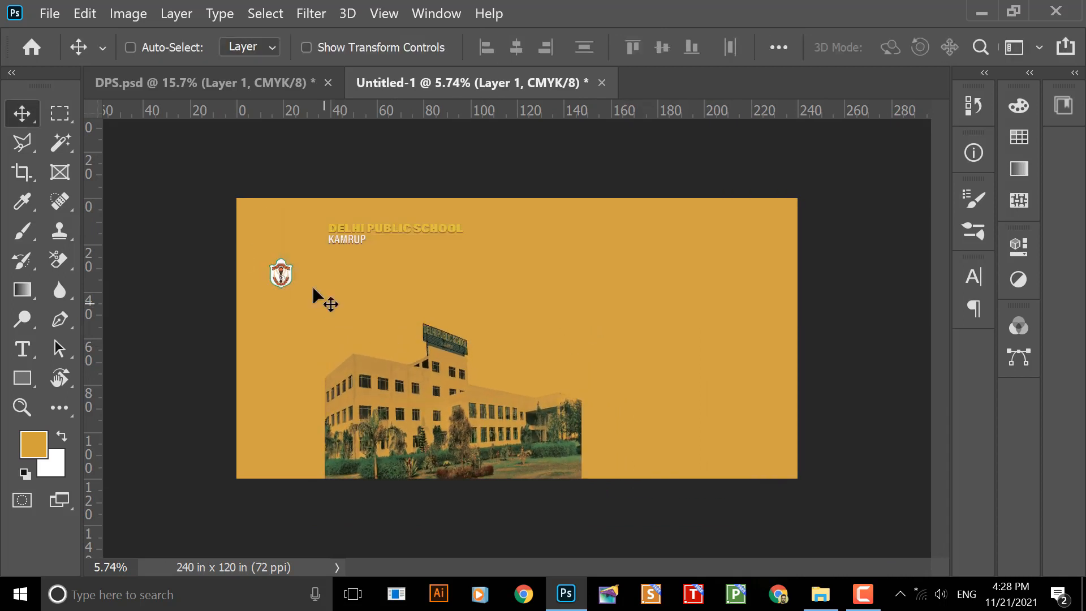
# - Move the school logo up into the banner's upper-left corner, beside the title
pyautogui.scroll(1, 292, 273)
pyautogui.scroll(3, 291, 272)
pyautogui.moveTo(339, 286); pyautogui.dragTo(607, 459)
pyautogui.rightClick(350, 428)
pyautogui.click(351, 417)
pyautogui.moveTo(351, 416); pyautogui.dragTo(299, 288)
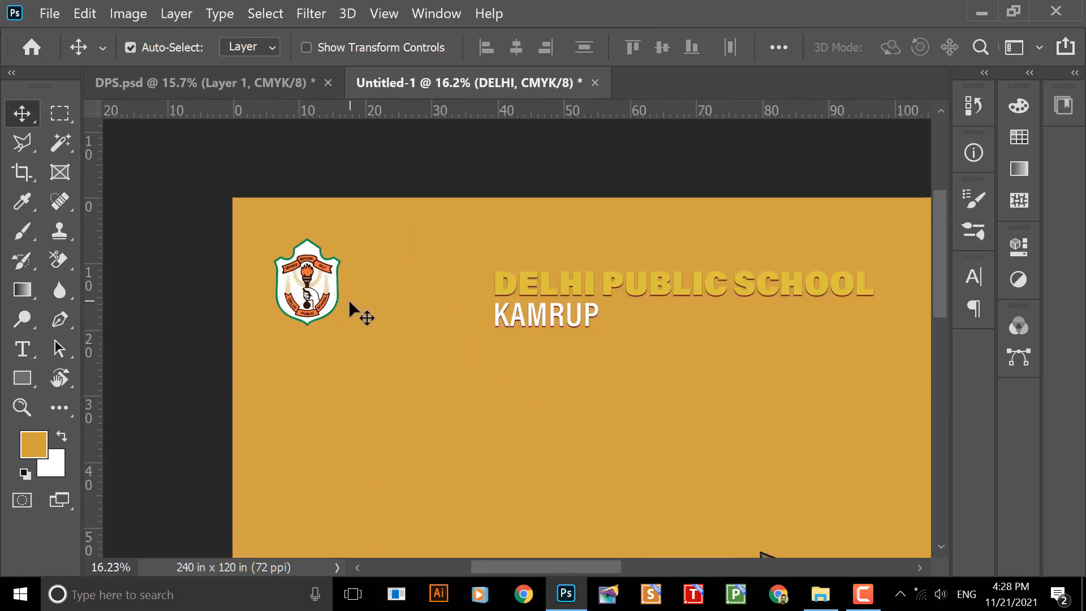
# - Enlarge the school logo to about 27 in wide
pyautogui.hotkey('ctrl', 't')
pyautogui.moveTo(340, 327); pyautogui.dragTo(462, 459)
pyautogui.press('Return')
pyautogui.scroll(-3, 487, 352)
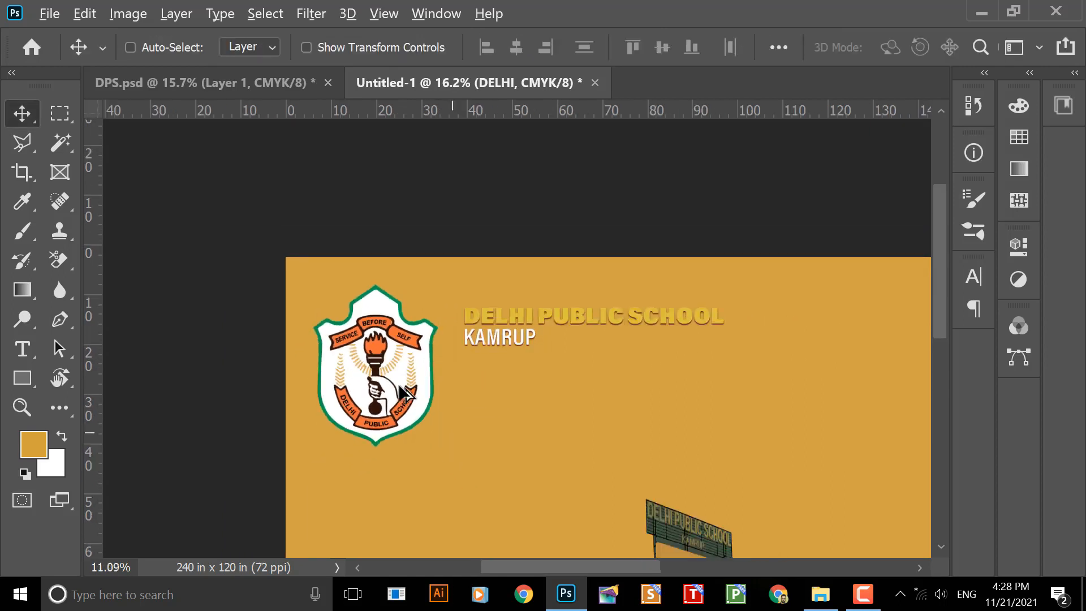
# - Shift the enlarged logo closer to the banner's upper-left corner and scale it down to about 86%
pyautogui.scroll(3, 222, 228)
pyautogui.moveTo(272, 249); pyautogui.dragTo(491, 419)
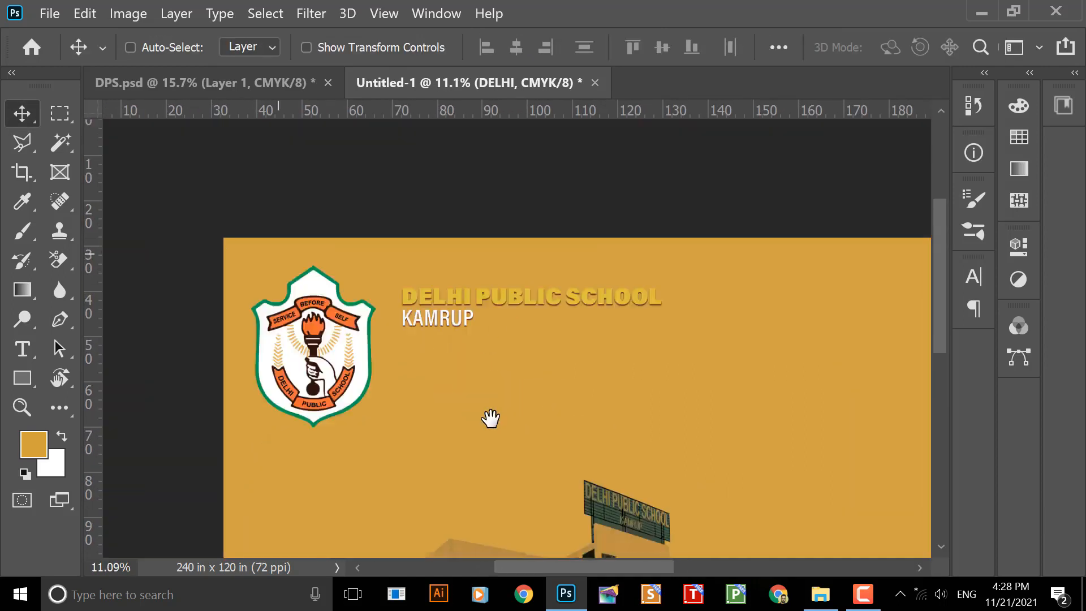
pyautogui.scroll(3, 426, 388)
pyautogui.moveTo(371, 346); pyautogui.dragTo(364, 336)
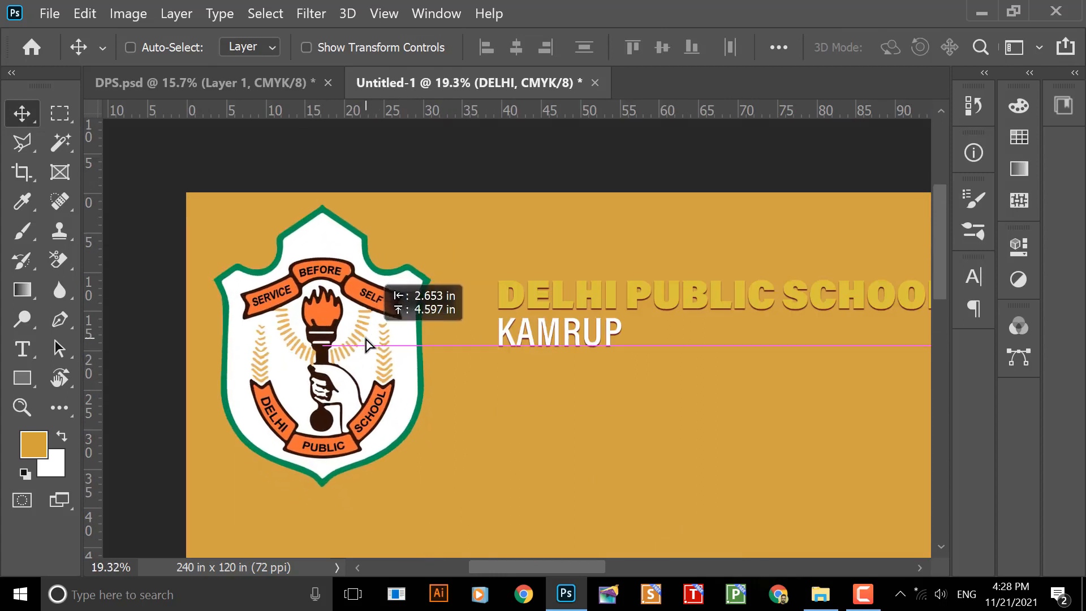
pyautogui.hotkey('ctrl', 't')
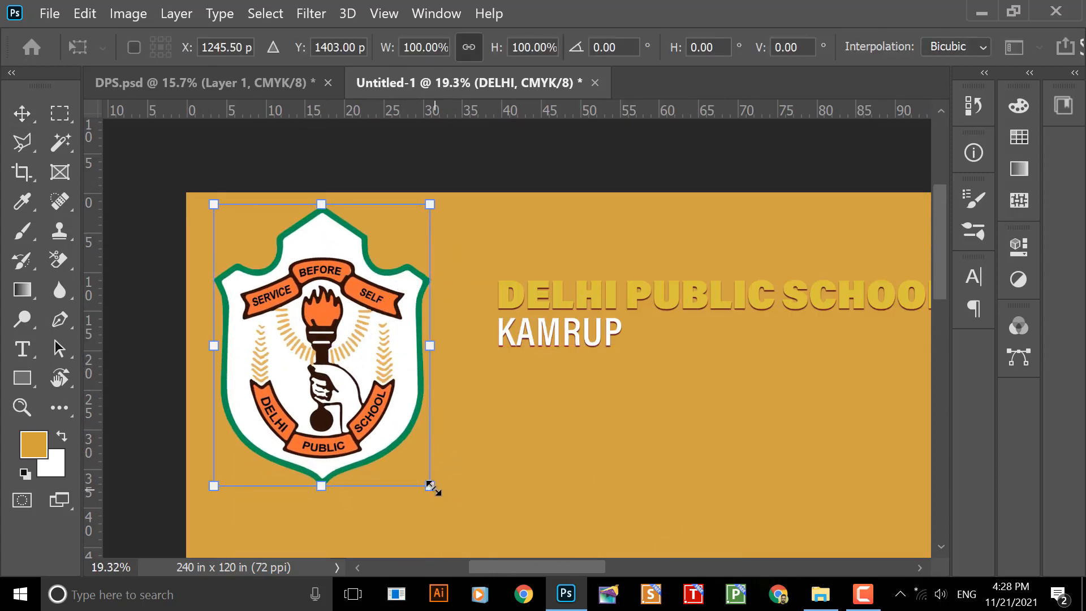
pyautogui.moveTo(427, 483); pyautogui.dragTo(395, 445)
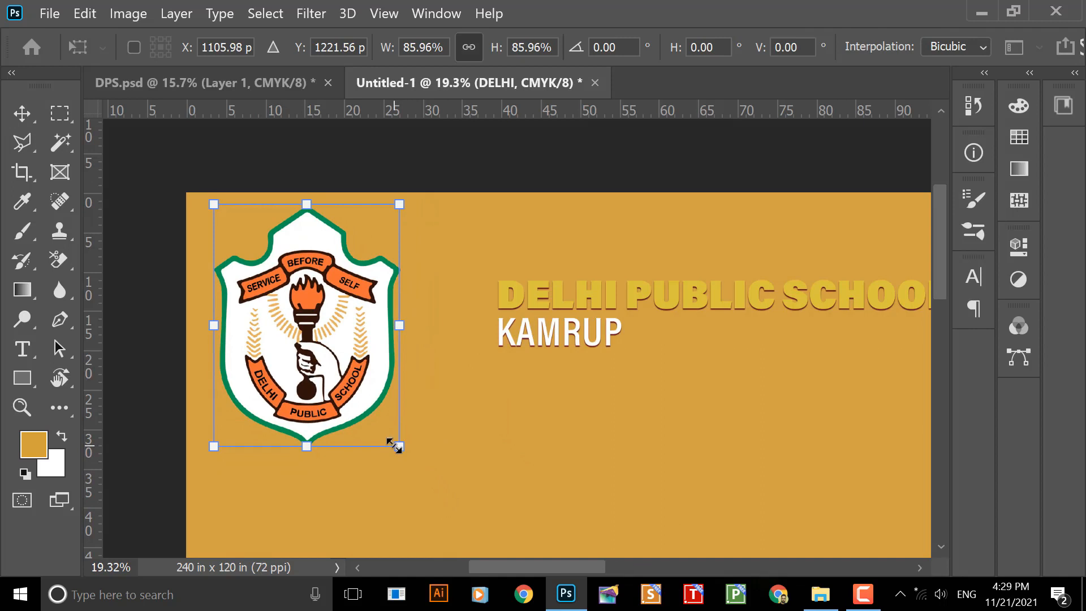
pyautogui.press('Return')
pyautogui.scroll(-3, 366, 383)
pyautogui.moveTo(552, 405); pyautogui.dragTo(447, 339)
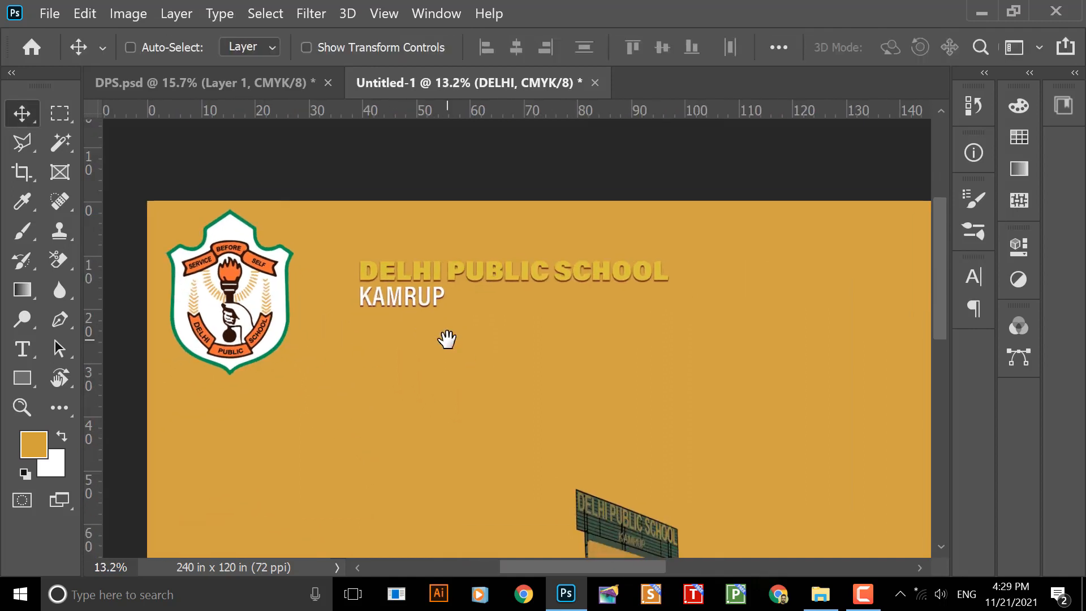
pyautogui.scroll(3, 276, 305)
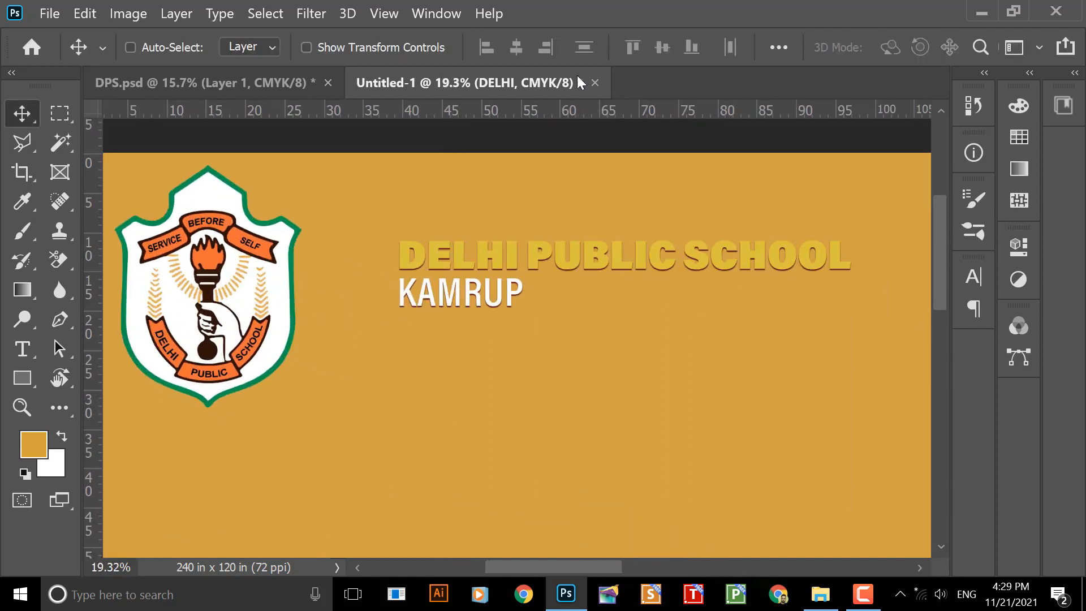
# - Scale the school logo down proportionally to about 22 in wide, keeping its upper-left corner in place
pyautogui.moveTo(337, 230); pyautogui.dragTo(435, 232)
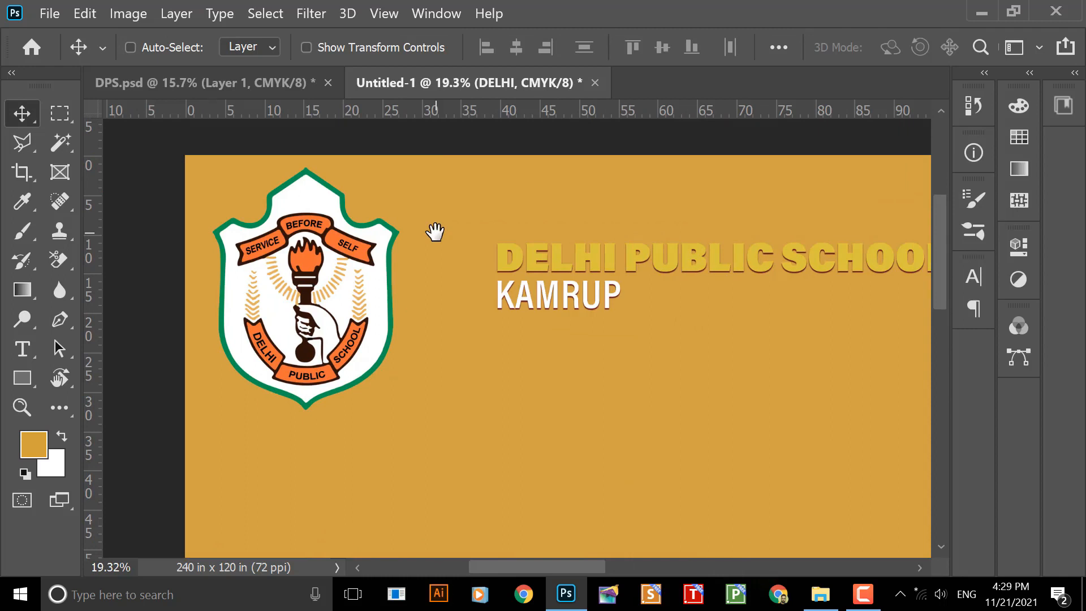
pyautogui.hotkey('ctrl', 't')
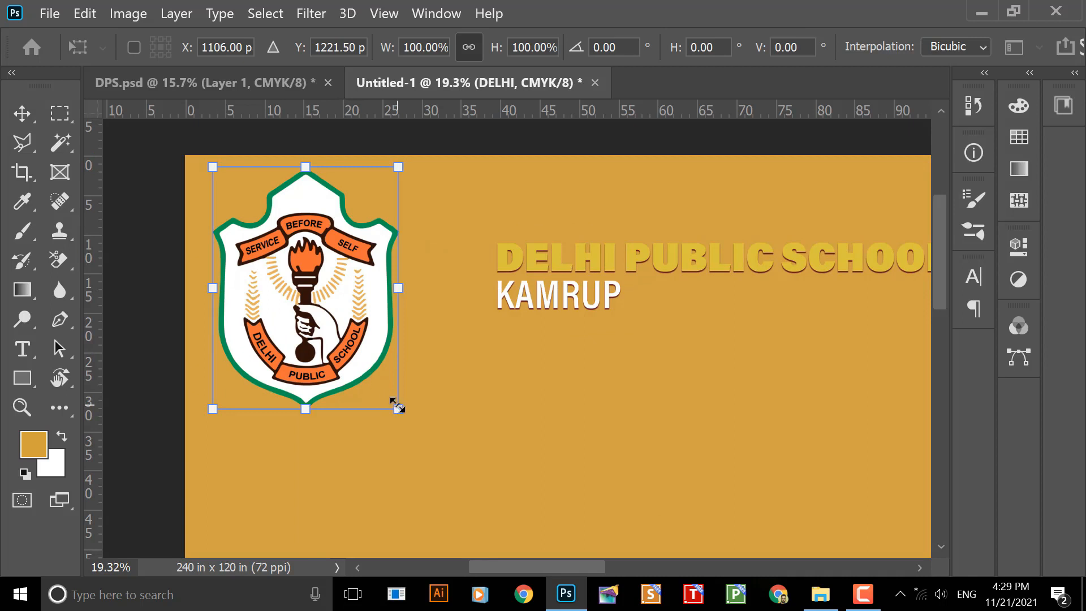
pyautogui.moveTo(398, 406); pyautogui.dragTo(509, 440)
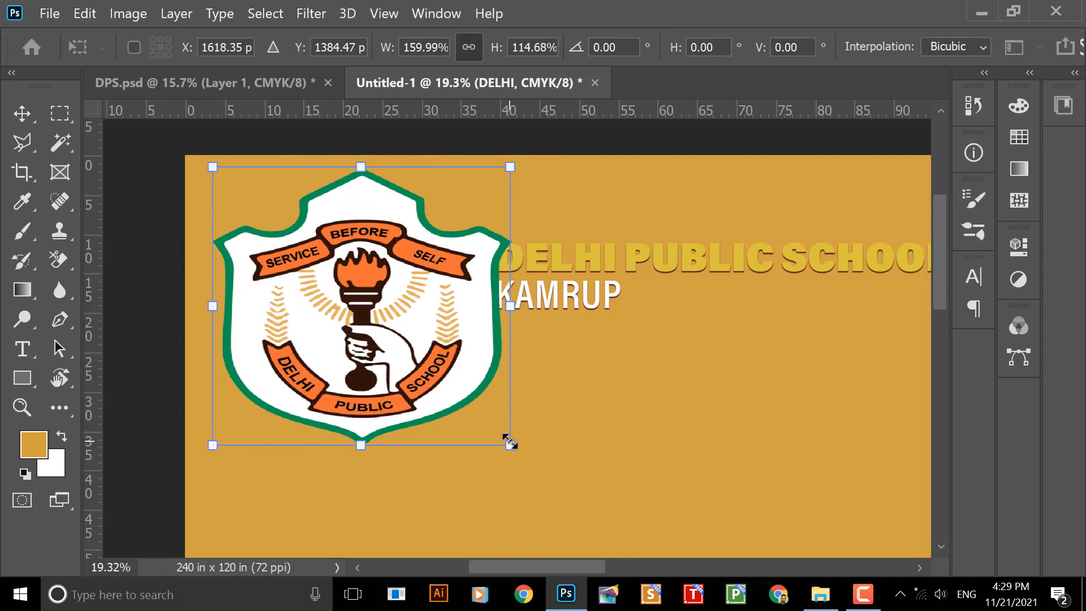
pyautogui.hotkey('ctrl', 'z')
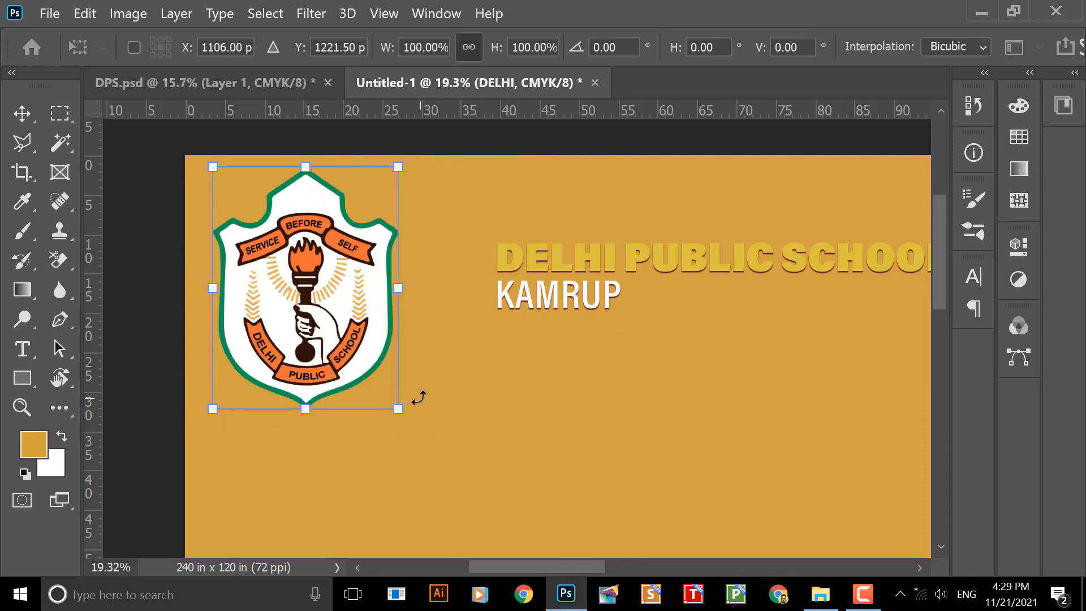
pyautogui.moveTo(390, 407); pyautogui.dragTo(381, 383)
pyautogui.press('Return')
# - Select the DELHI PUBLIC SCHOOL KAMRUP title layer and move the title close beside the school logo
pyautogui.hscroll(3, 362, 356)
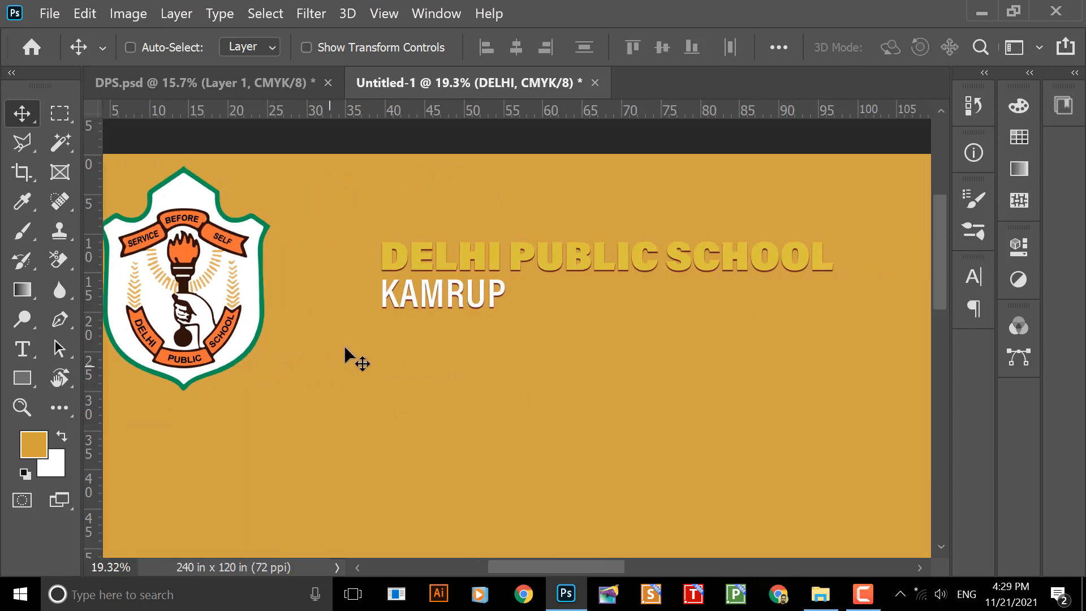
pyautogui.rightClick(430, 253)
pyautogui.click(474, 260)
pyautogui.moveTo(459, 241); pyautogui.dragTo(392, 248)
pyautogui.scroll(-2, 436, 298)
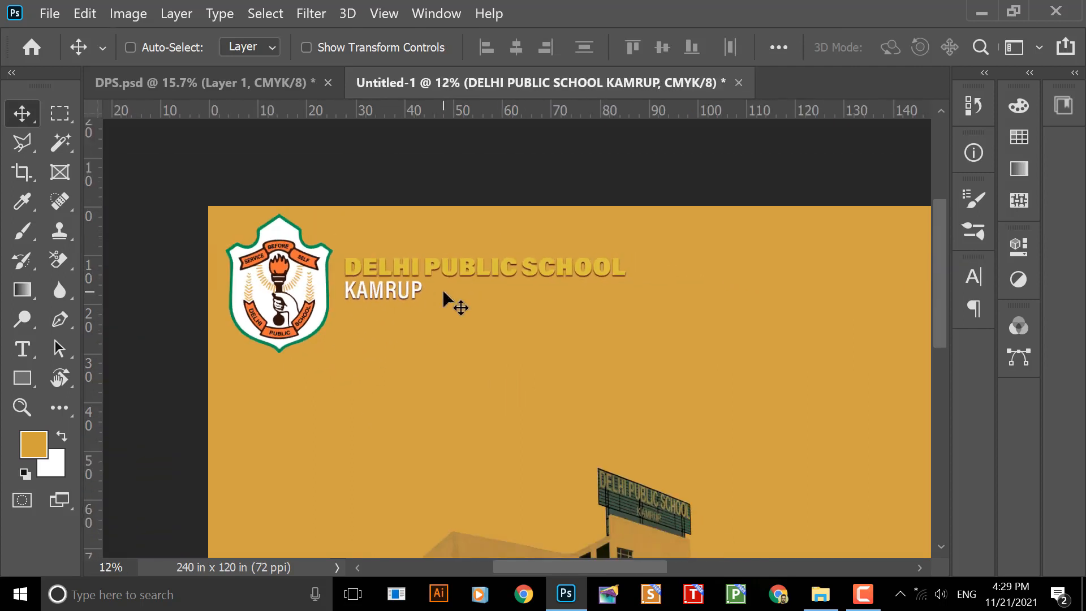
# - Enlarge the DELHI PUBLIC SCHOOL KAMRUP title proportionally to 253.15%, about 146 in wide
pyautogui.hotkey('ctrl', 't')
pyautogui.hscroll(3, 475, 291)
pyautogui.scroll(-1, 436, 279)
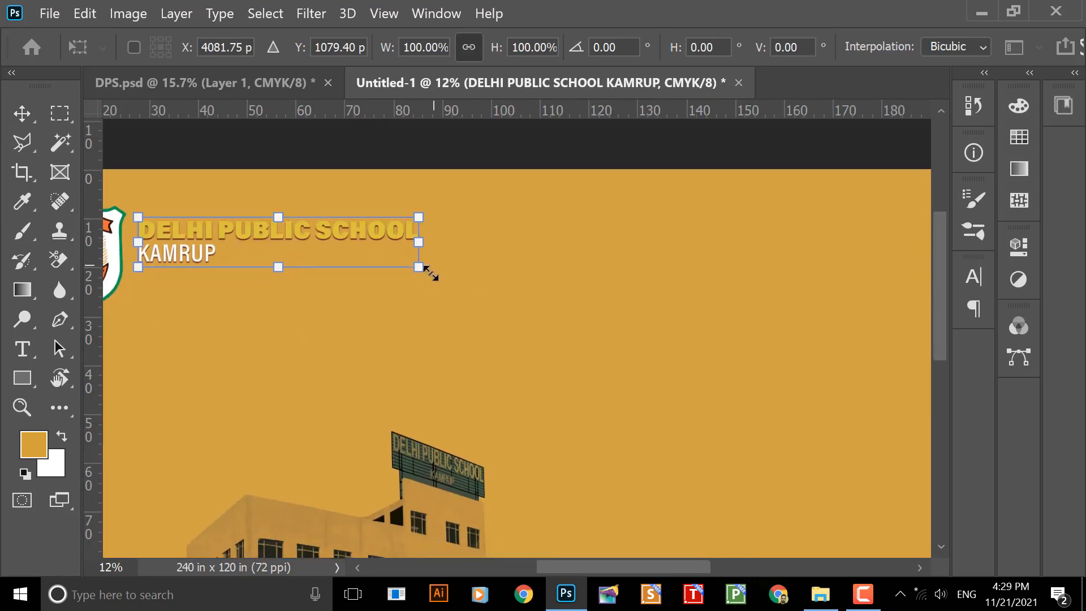
pyautogui.moveTo(659, 368); pyautogui.dragTo(826, 439)
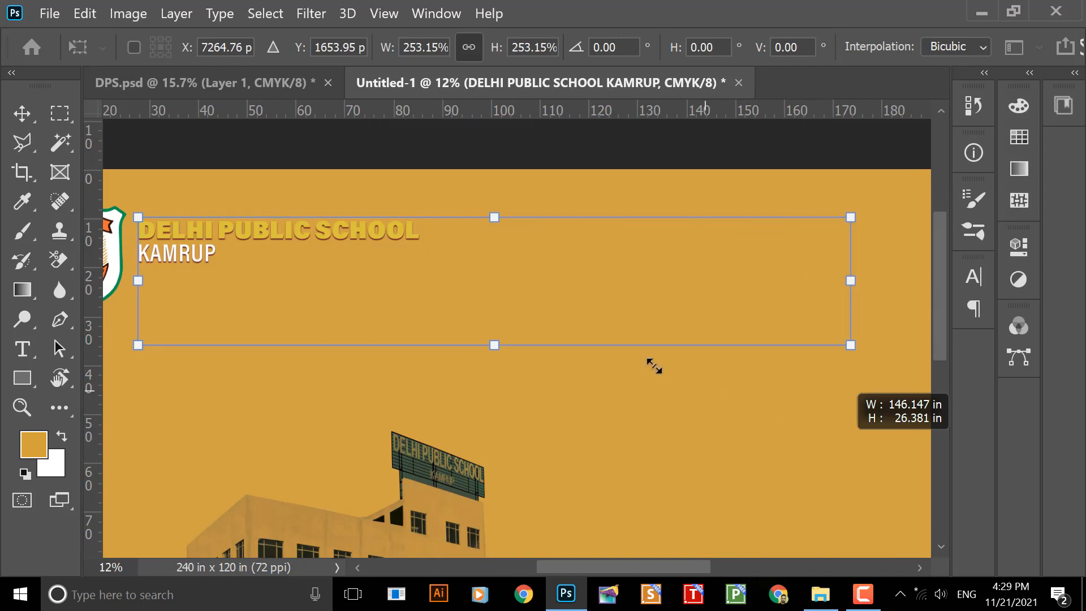
pyautogui.press('Return')
# - Move the enlarged title straight up so it sits level with the school logo
pyautogui.moveTo(441, 304); pyautogui.dragTo(546, 290)
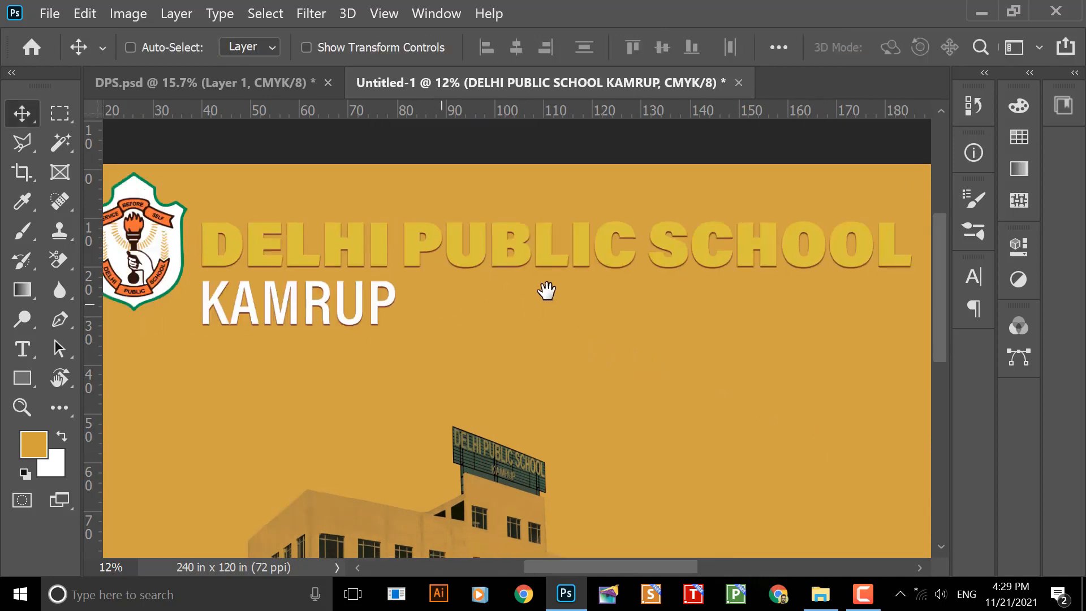
pyautogui.moveTo(292, 275); pyautogui.dragTo(305, 319)
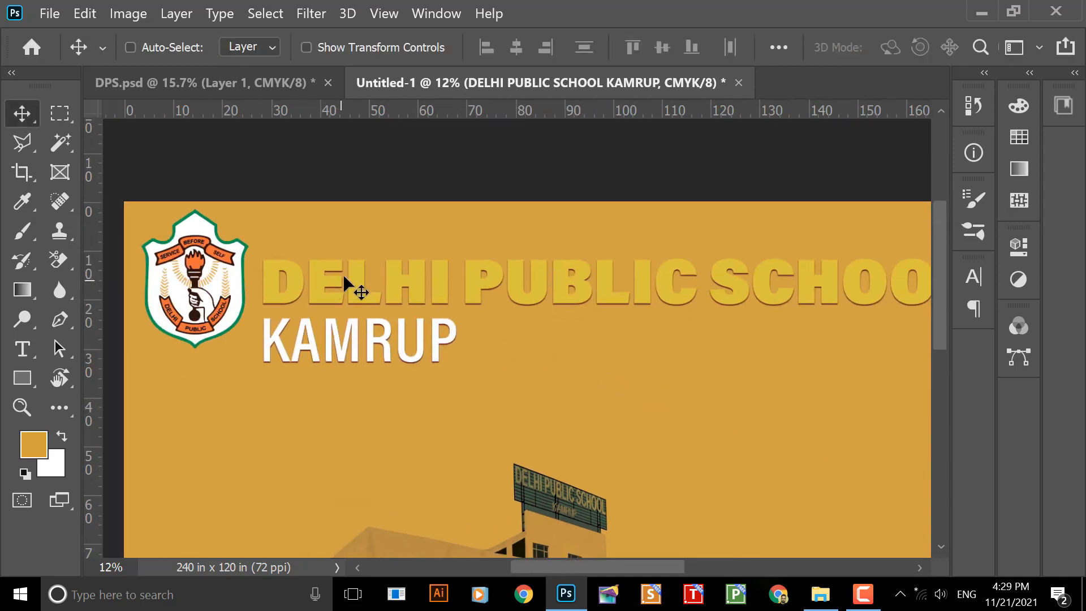
pyautogui.moveTo(355, 270); pyautogui.dragTo(456, 331)
pyautogui.scroll(-2, 418, 296)
pyautogui.scroll(5, 340, 233)
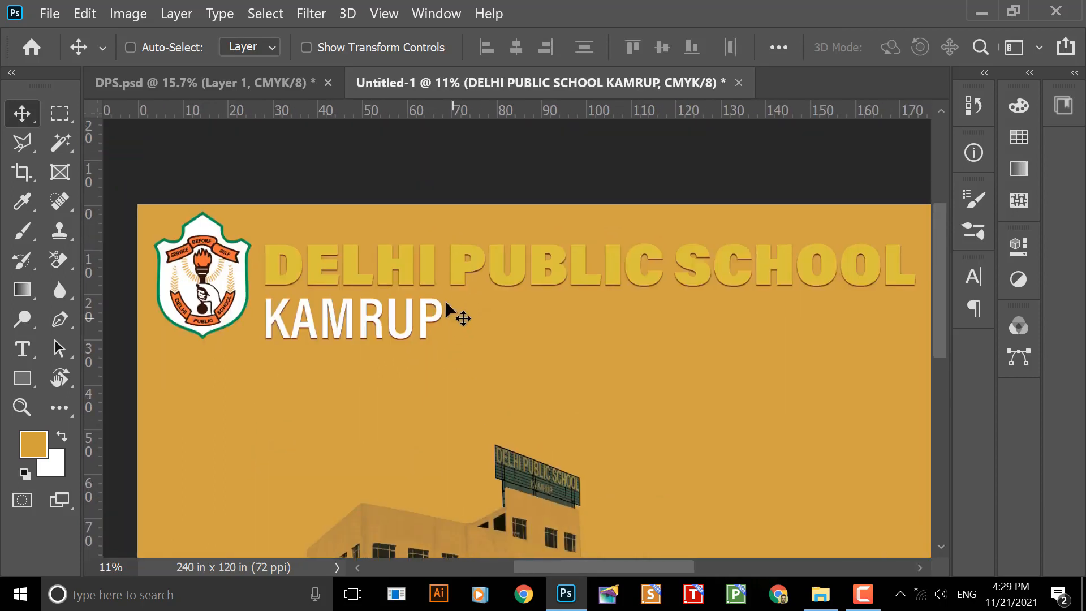
# - Scale the title down to 94.33% and shift it slightly up and away from the logo
pyautogui.hotkey('ctrl', 't')
pyautogui.hscroll(4, 438, 309)
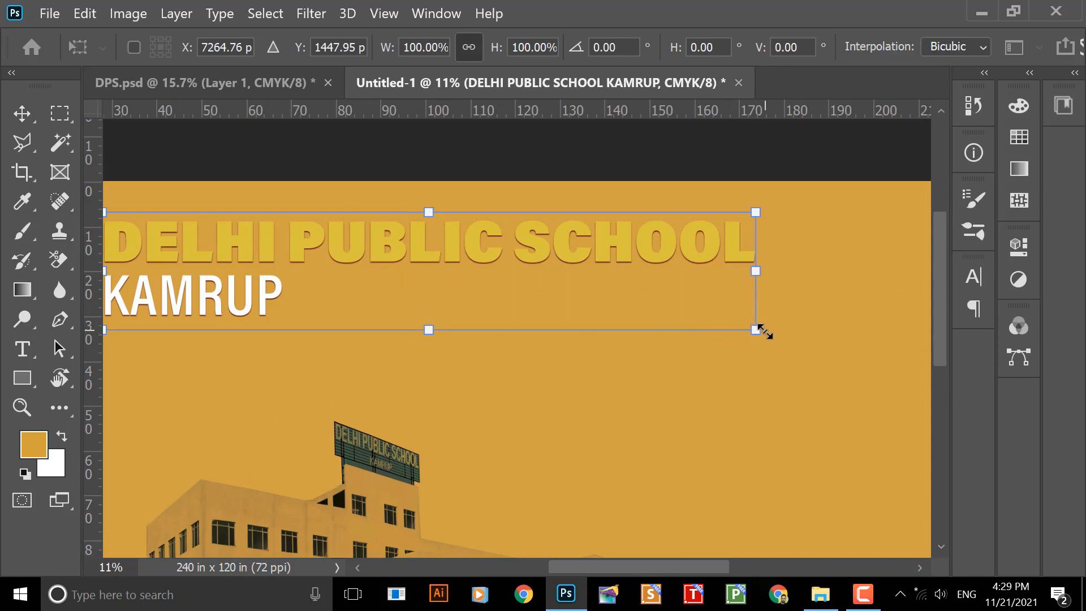
pyautogui.moveTo(731, 304); pyautogui.dragTo(733, 303)
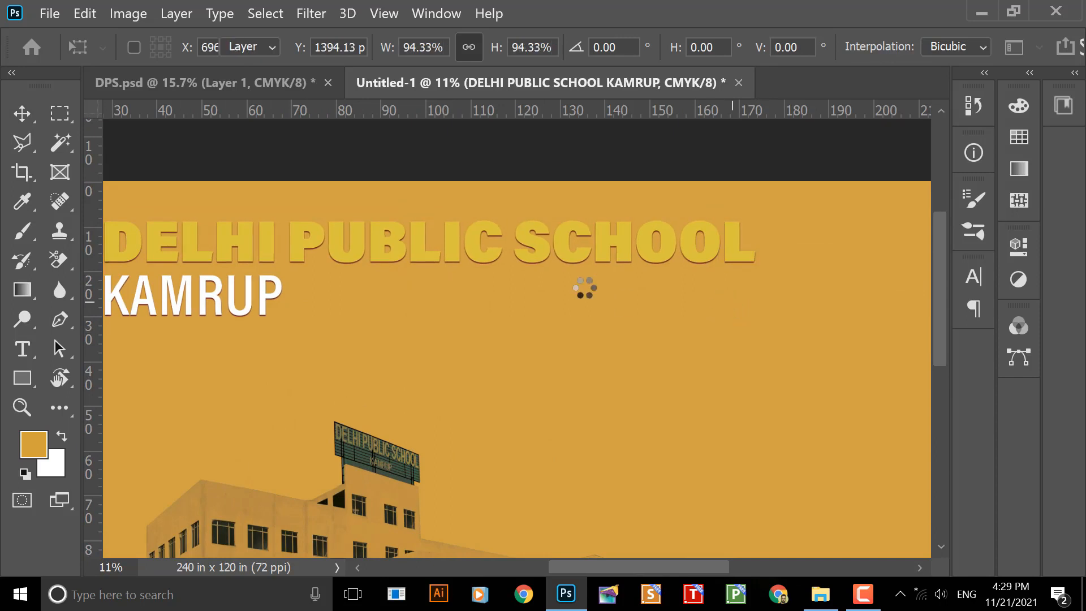
pyautogui.press('Return')
pyautogui.moveTo(531, 217); pyautogui.dragTo(582, 204)
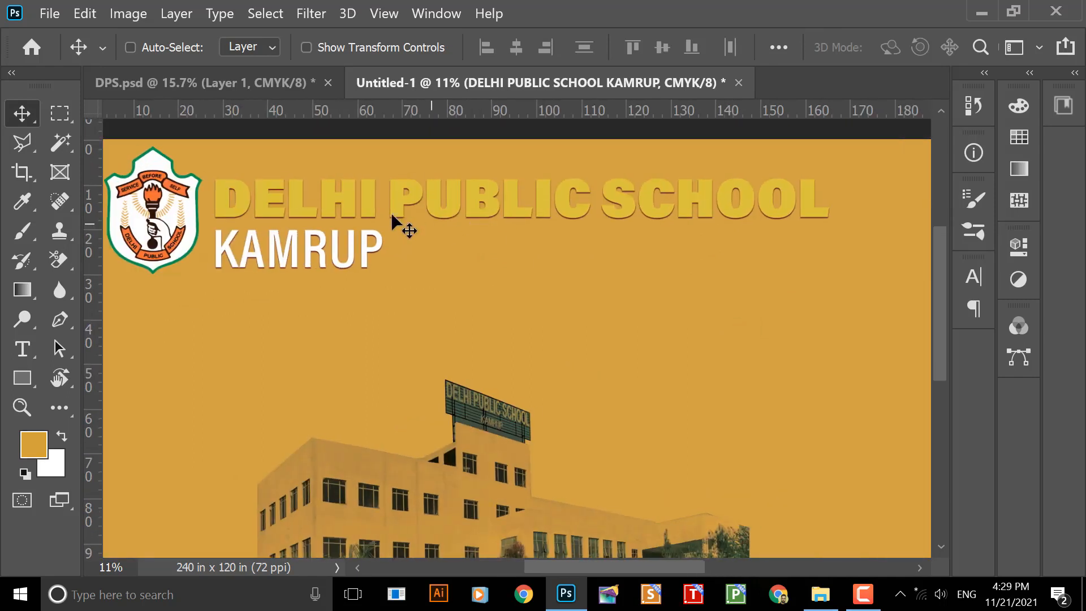
pyautogui.moveTo(378, 196); pyautogui.dragTo(381, 194)
pyautogui.moveTo(320, 225); pyautogui.dragTo(391, 229)
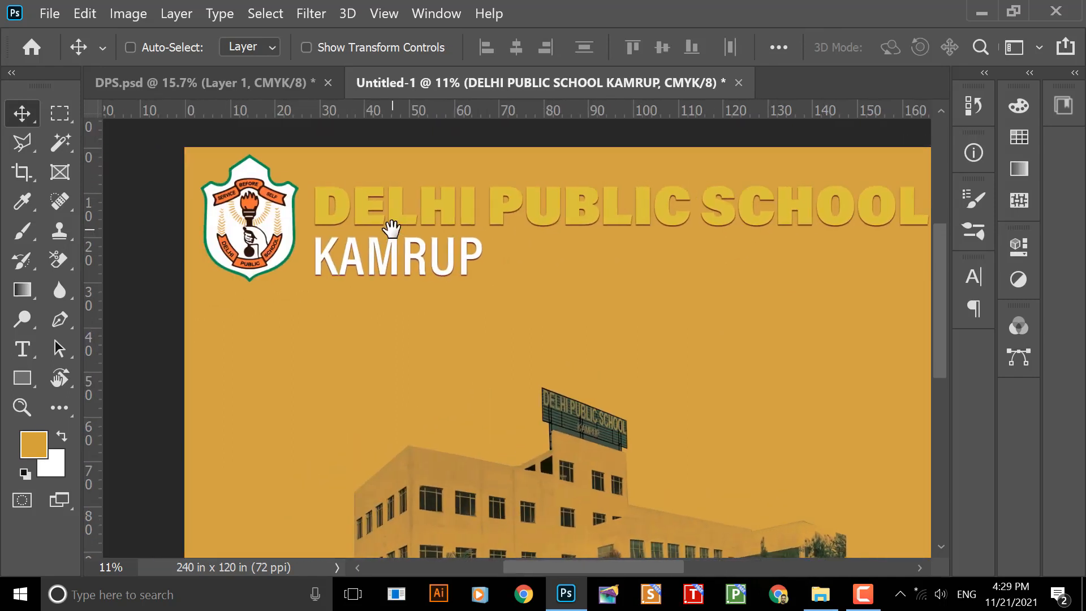
# - Select the school logo's layer and scale the logo up to 104.27%
pyautogui.rightClick(241, 230)
pyautogui.click(272, 244)
pyautogui.hotkey('ctrl', 't')
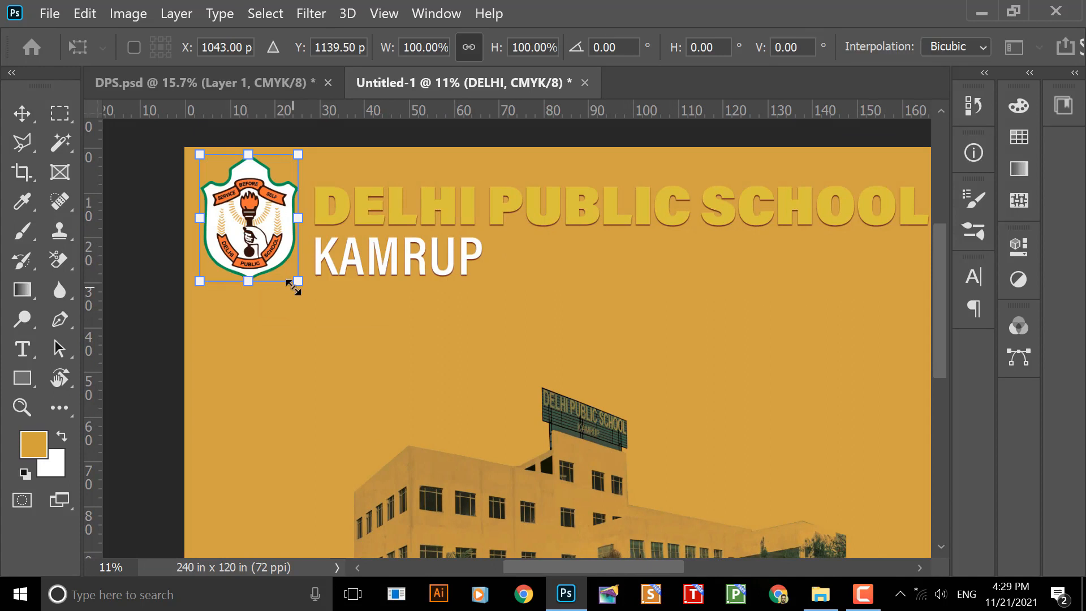
pyautogui.moveTo(300, 283); pyautogui.dragTo(306, 286)
pyautogui.press('Return')
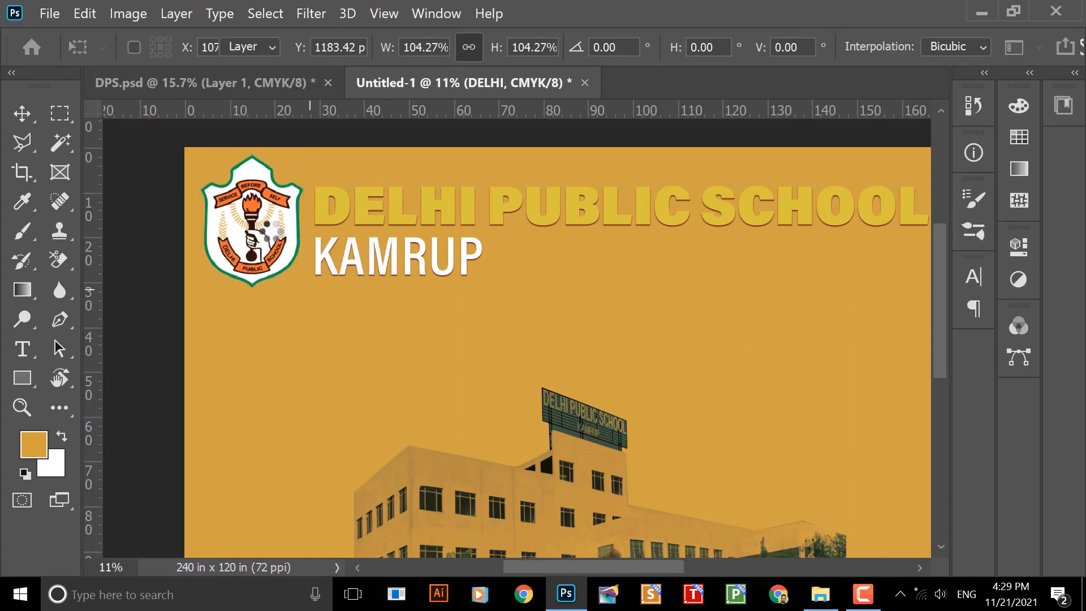
# - Nudge the school logo down and slightly left to center it vertically beside the two-line title
pyautogui.hotkey('shift', 'Down')
pyautogui.hotkey('shift', 'Down')
pyautogui.hotkey('shift', 'Down')
pyautogui.hotkey('shift', 'Down')
pyautogui.hotkey('shift', 'Down')
pyautogui.hotkey('shift', 'Down')
pyautogui.hotkey('shift', 'Down')
pyautogui.hotkey('shift', 'Down')
pyautogui.hotkey('shift', 'Down')
pyautogui.hotkey('shift', 'Down')
pyautogui.hotkey('shift', 'Left')
pyautogui.hotkey('shift', 'Left')
pyautogui.hotkey('shift', 'Left')
pyautogui.hotkey('shift', 'Left')
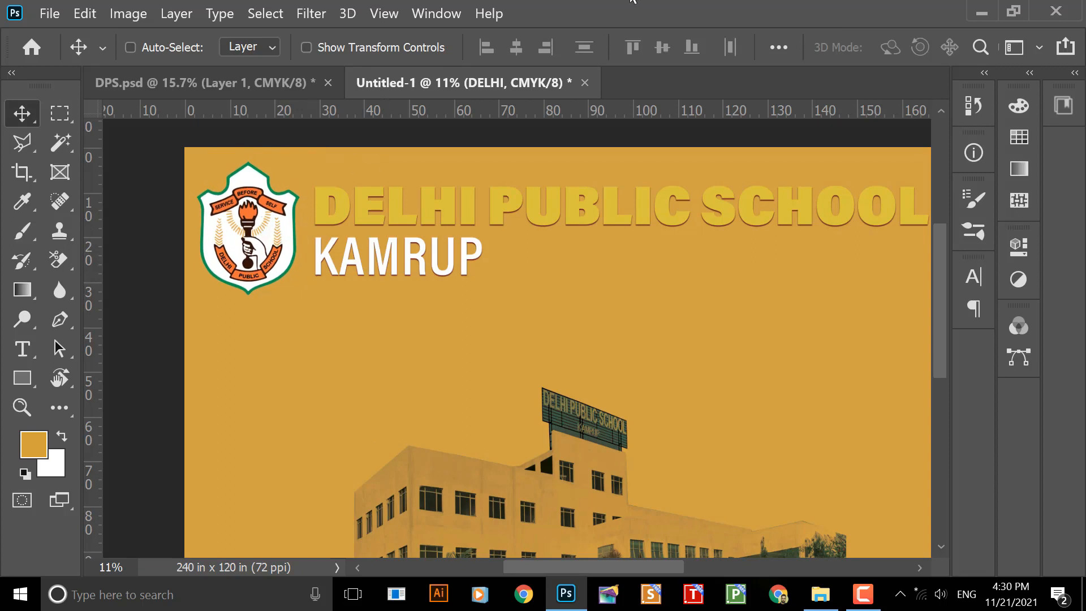
# - Change the text color of the DELHI PUBLIC SCHOOL line to white (ffffff), leaving KAMRUP as it is
pyautogui.moveTo(562, 274); pyautogui.dragTo(488, 297)
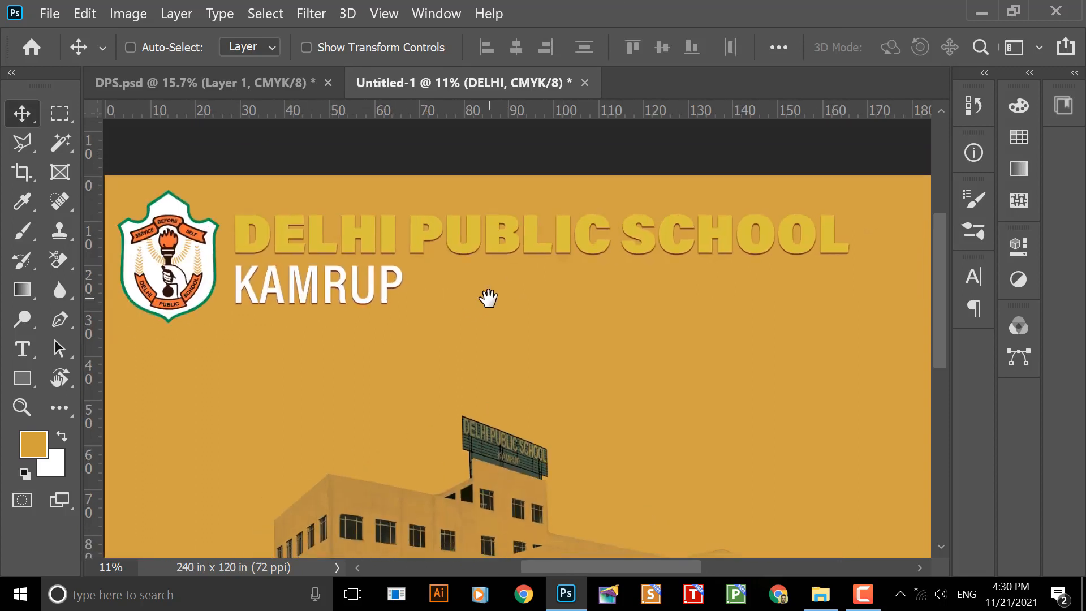
pyautogui.press('t')
pyautogui.click(579, 229)
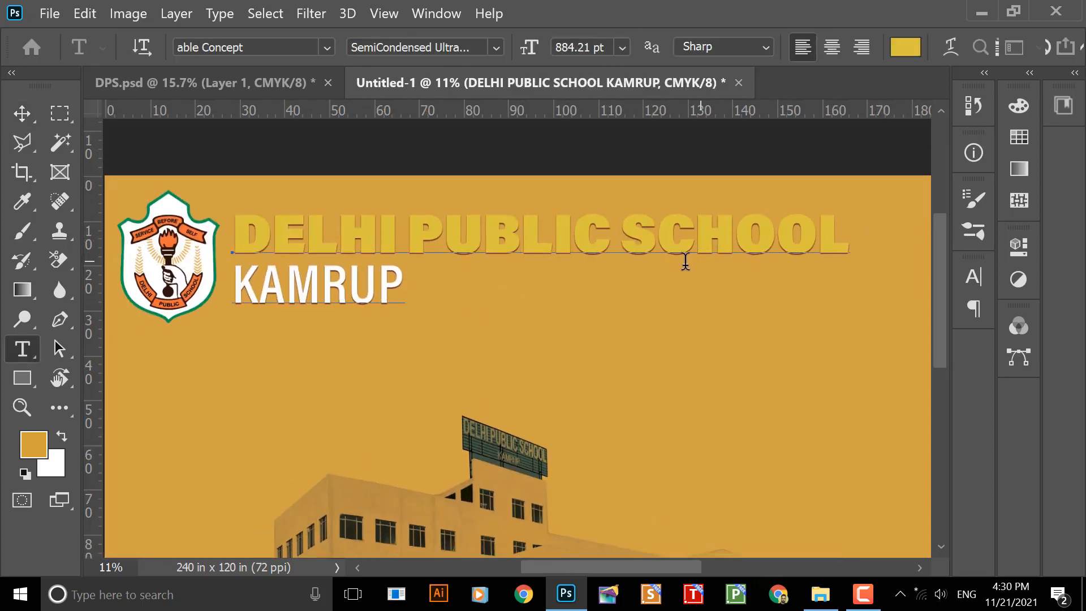
pyautogui.click(244, 225)
pyautogui.moveTo(244, 225); pyautogui.dragTo(874, 250)
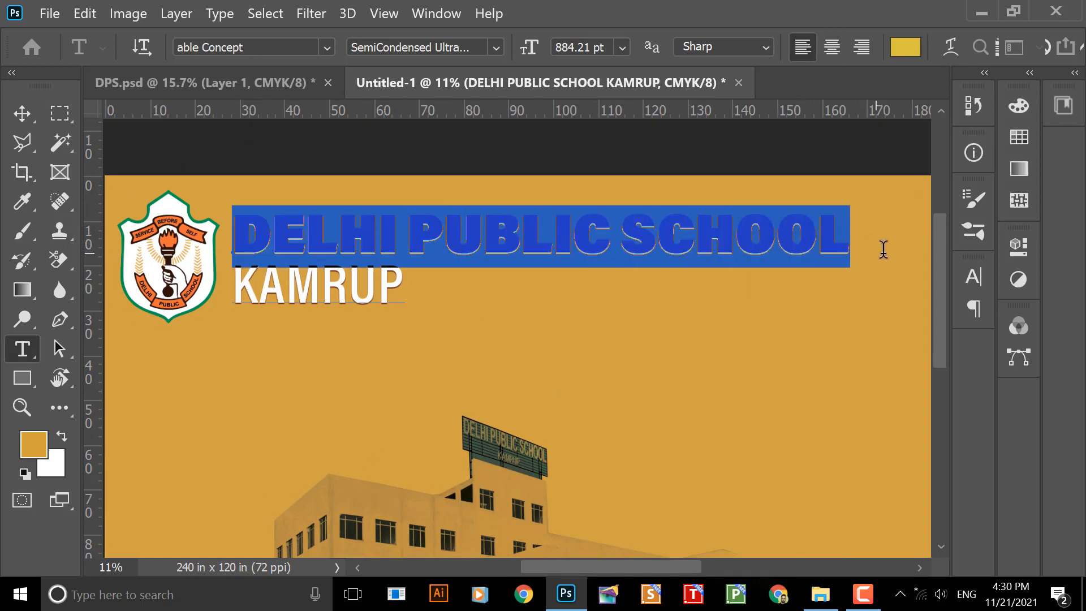
pyautogui.click(908, 57)
pyautogui.click(530, 226)
pyautogui.moveTo(577, 273)
pyautogui.mouseDown()
pyautogui.moveTo(689, 291)
pyautogui.moveTo(743, 210)
pyautogui.moveTo(623, 181)
pyautogui.mouseUp()
pyautogui.moveTo(535, 189); pyautogui.dragTo(487, 141)
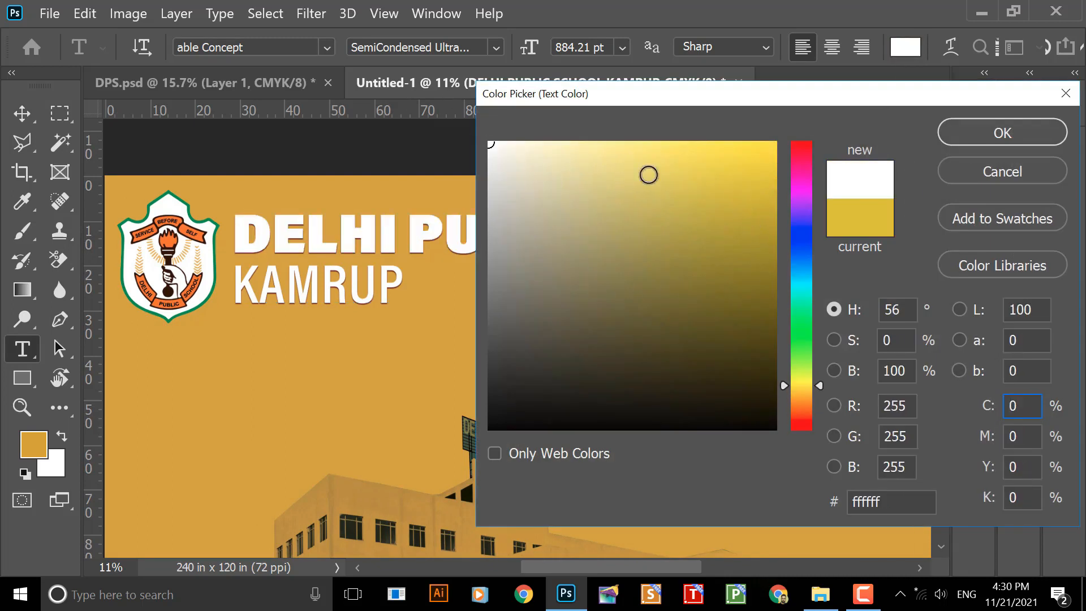
pyautogui.click(1002, 133)
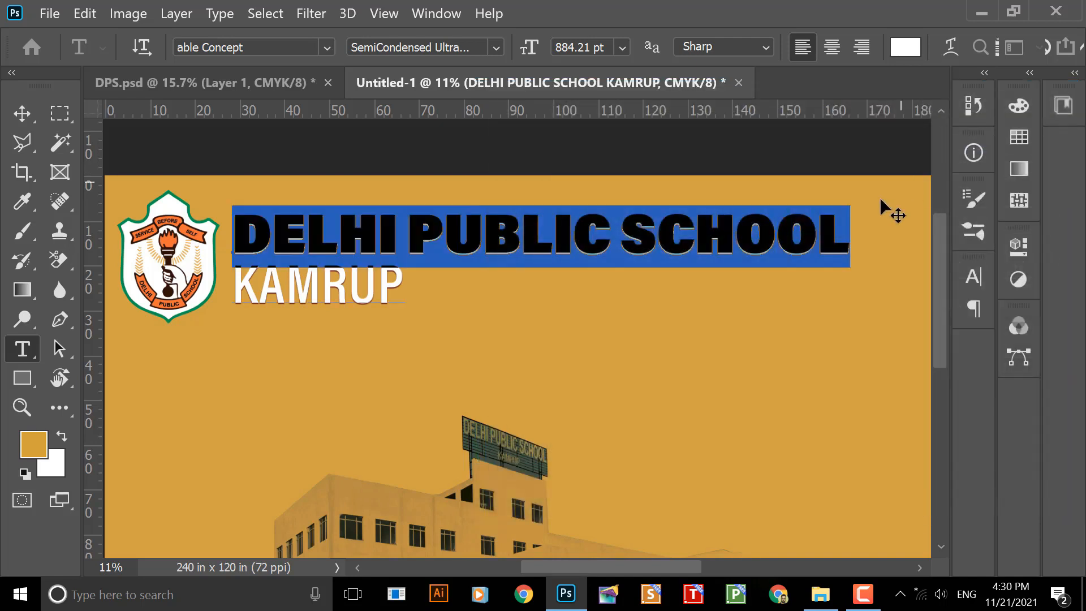
pyautogui.click(735, 238)
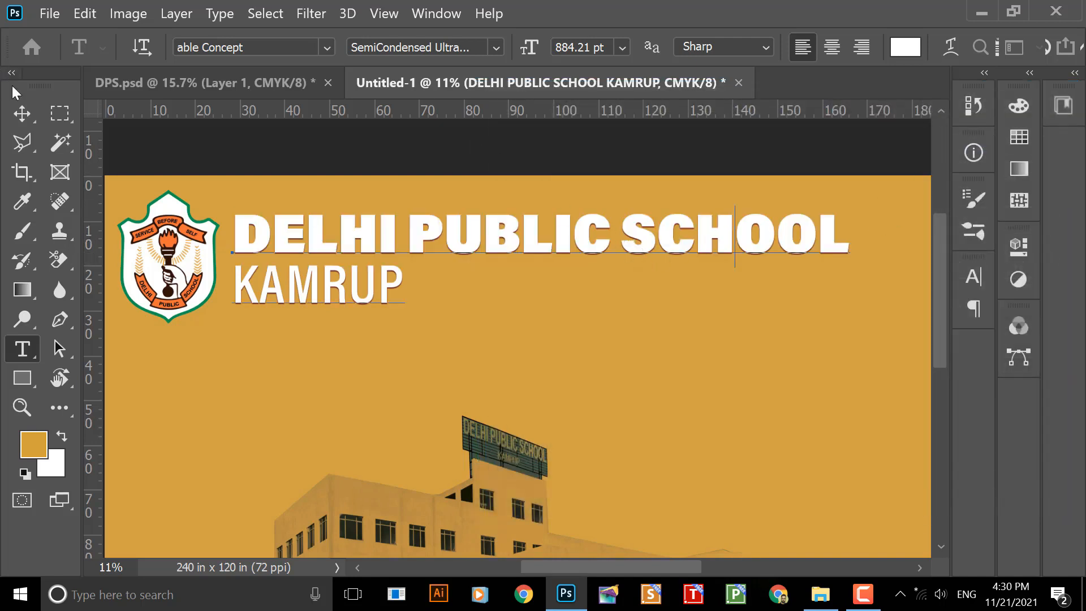
pyautogui.click(22, 118)
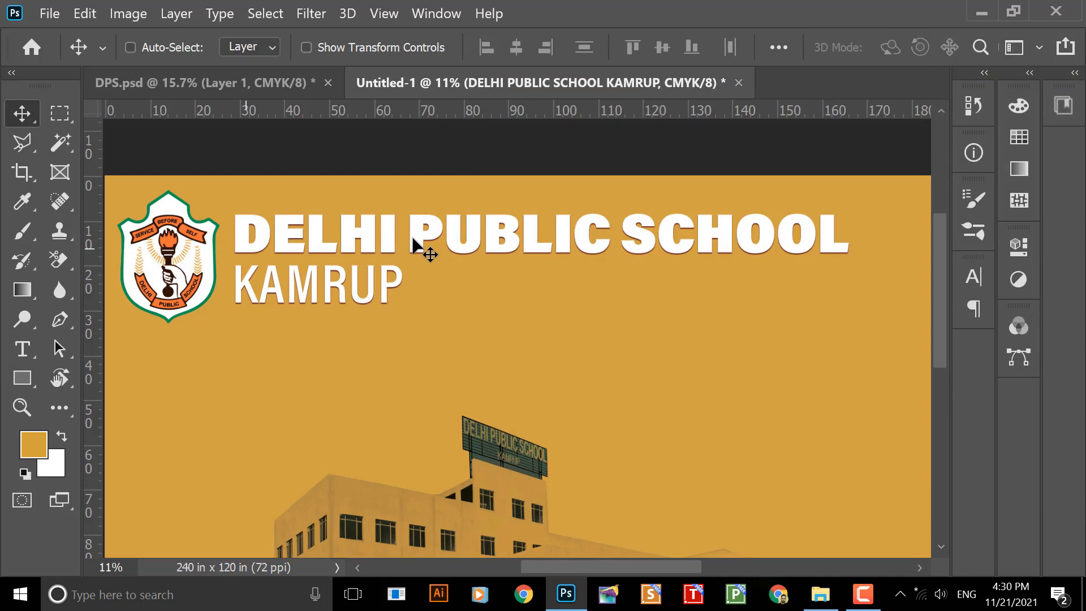
# - Return to the finished DPS.psd design and examine its remaining elements, picking the schoolgirl's layer, Layer 1 copy
pyautogui.scroll(-2, 412, 236)
pyautogui.scroll(-5, 373, 229)
pyautogui.scroll(2, 377, 226)
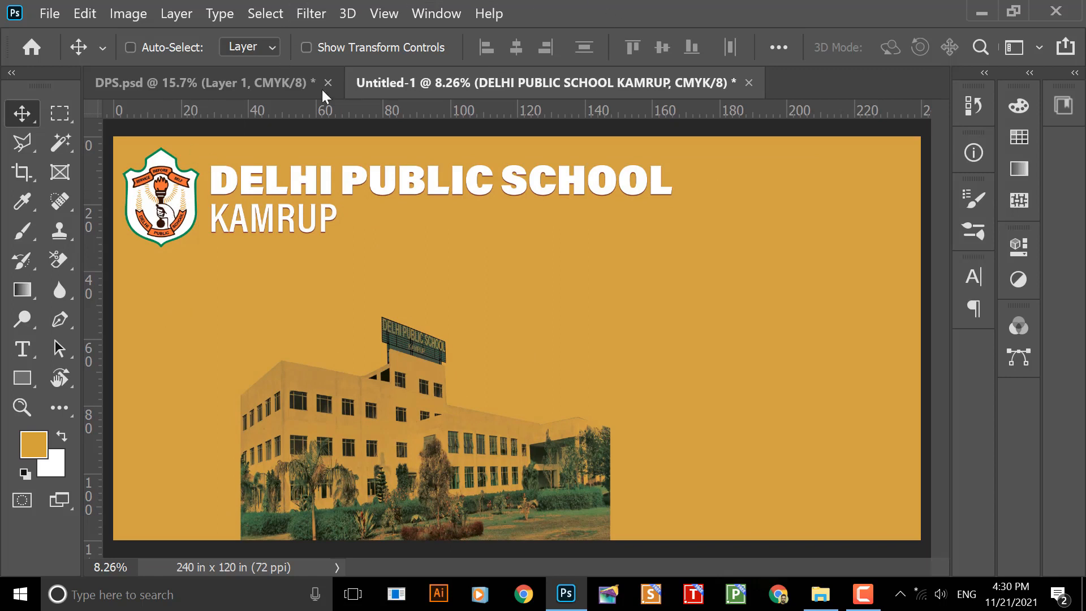
pyautogui.click(274, 89)
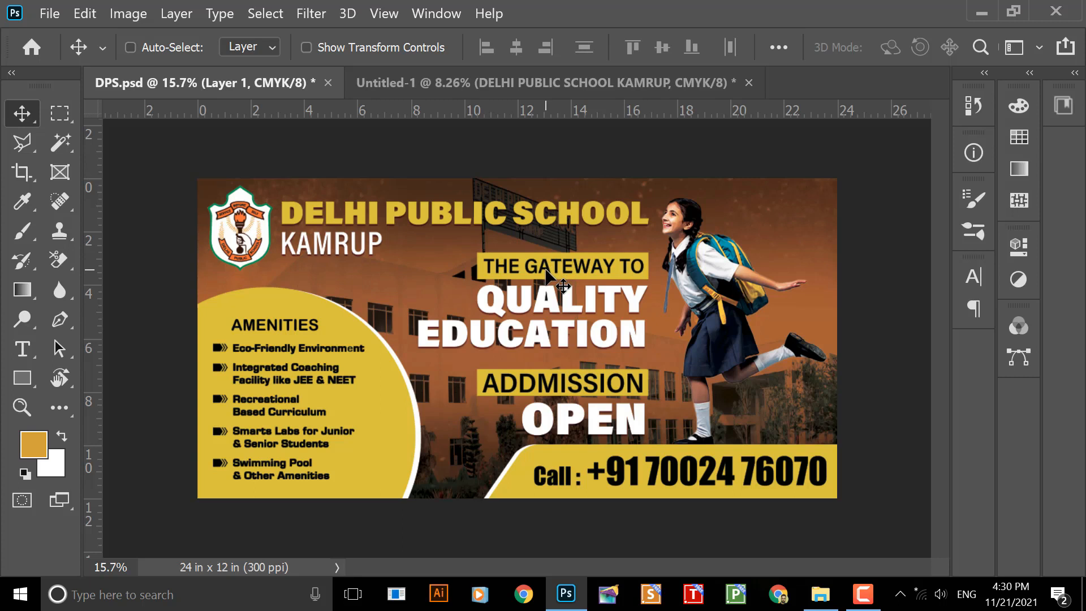
pyautogui.rightClick(699, 279)
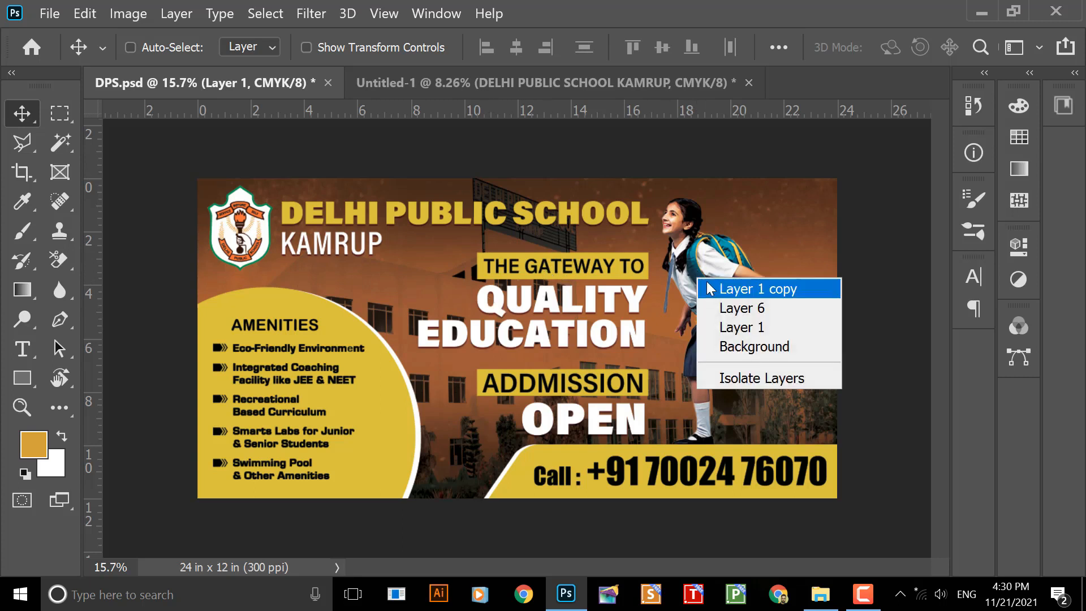
pyautogui.click(710, 288)
pyautogui.scroll(2, 579, 404)
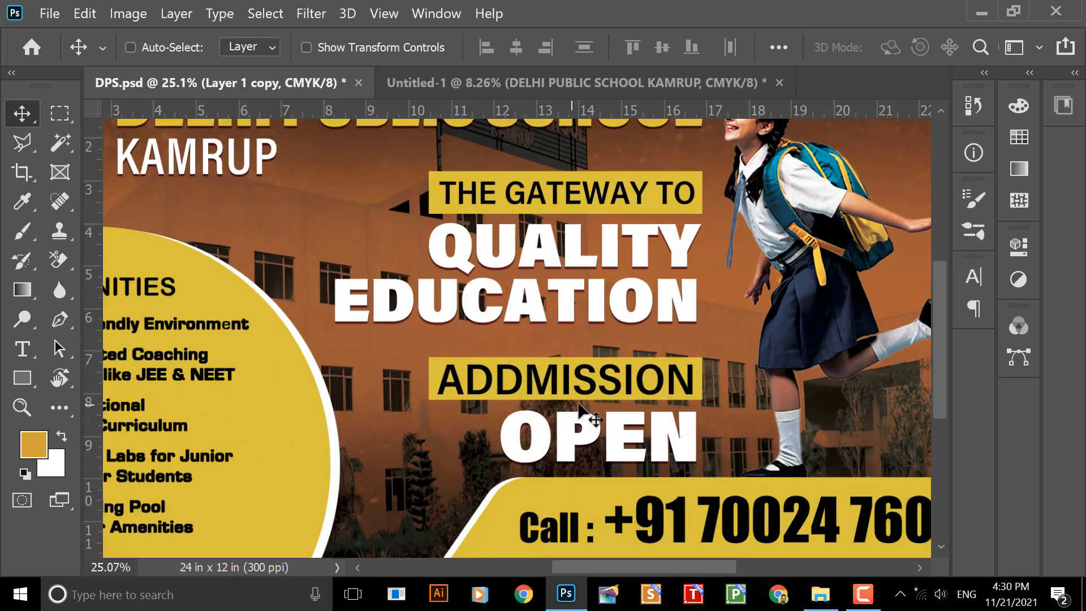
pyautogui.scroll(-3, 579, 404)
pyautogui.scroll(2, 360, 337)
# - Copy the slanted yellow contact strip, Rectangle 5 copy, from DPS.psd into the Untitled-1 banner document
pyautogui.rightClick(360, 331)
pyautogui.click(359, 329)
pyautogui.moveTo(359, 329); pyautogui.dragTo(685, 293)
pyautogui.scroll(5, 685, 293)
pyautogui.scroll(-1, 685, 293)
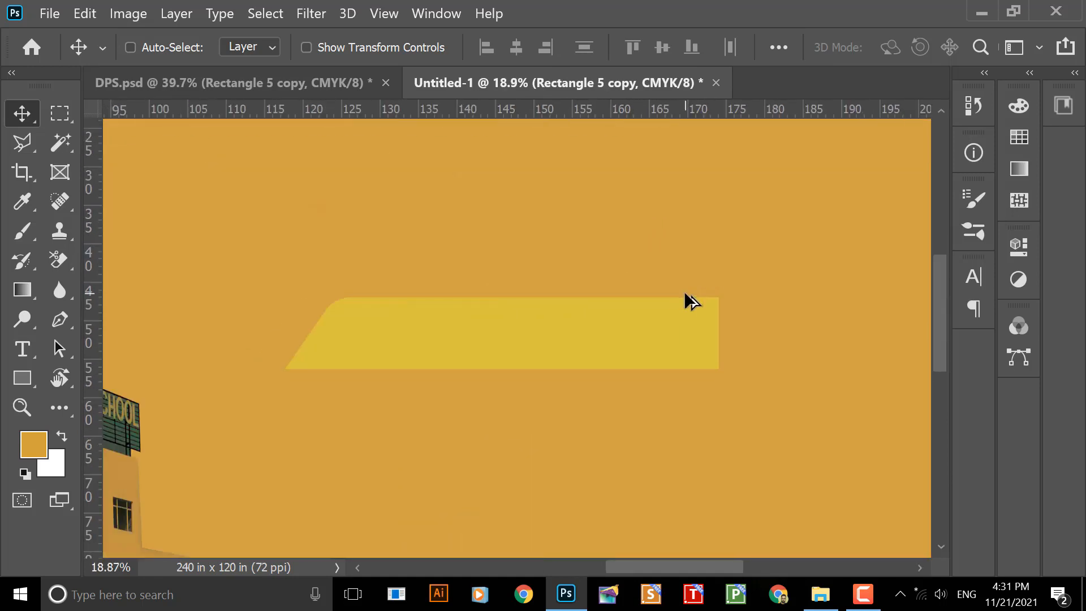
pyautogui.moveTo(613, 325); pyautogui.dragTo(616, 329)
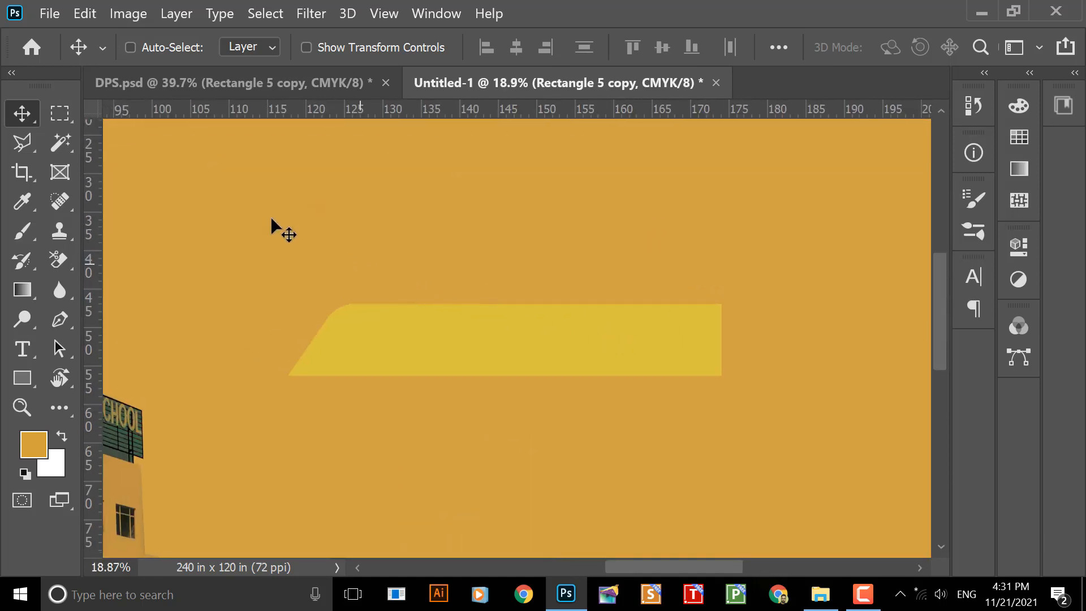
# - Make a rectangular selection about 66 in wide and 9 in high above the yellow strip and add a new layer
pyautogui.click(63, 111)
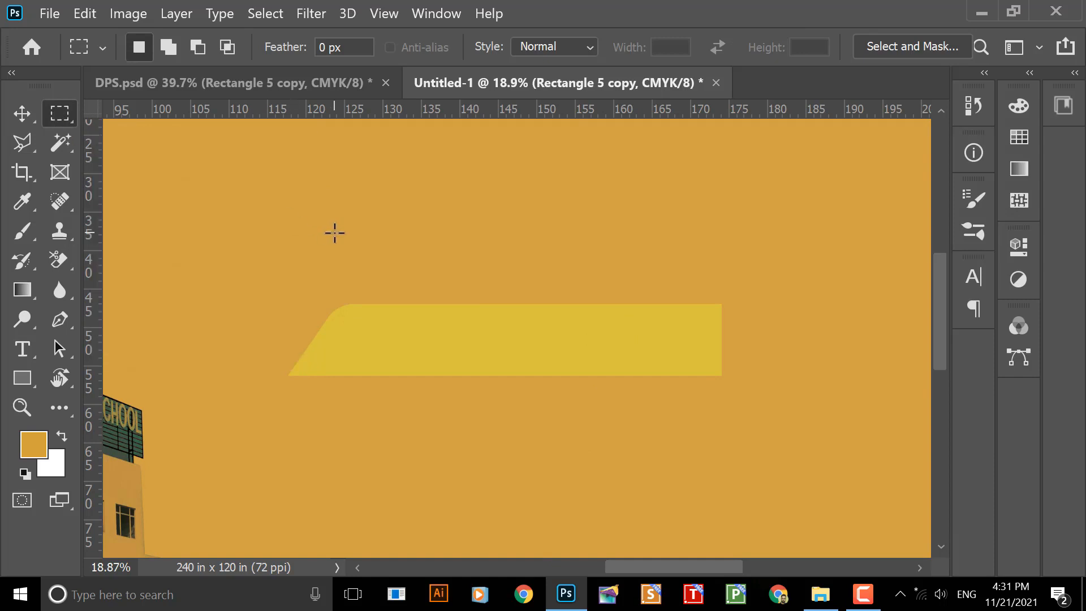
pyautogui.moveTo(291, 188); pyautogui.dragTo(787, 262)
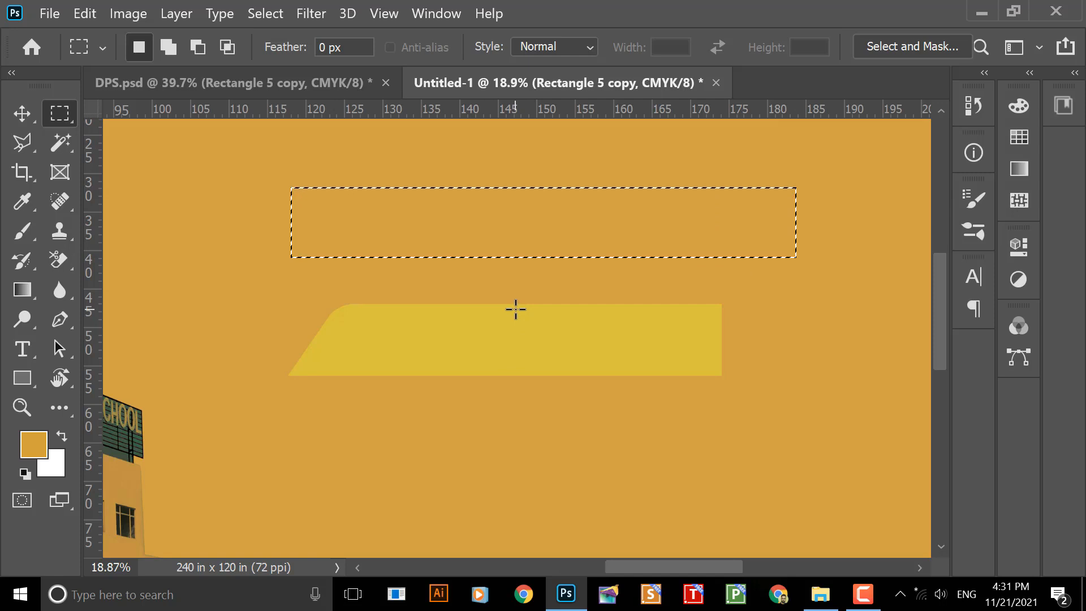
pyautogui.hotkey('ctrl', 'shift', 'n')
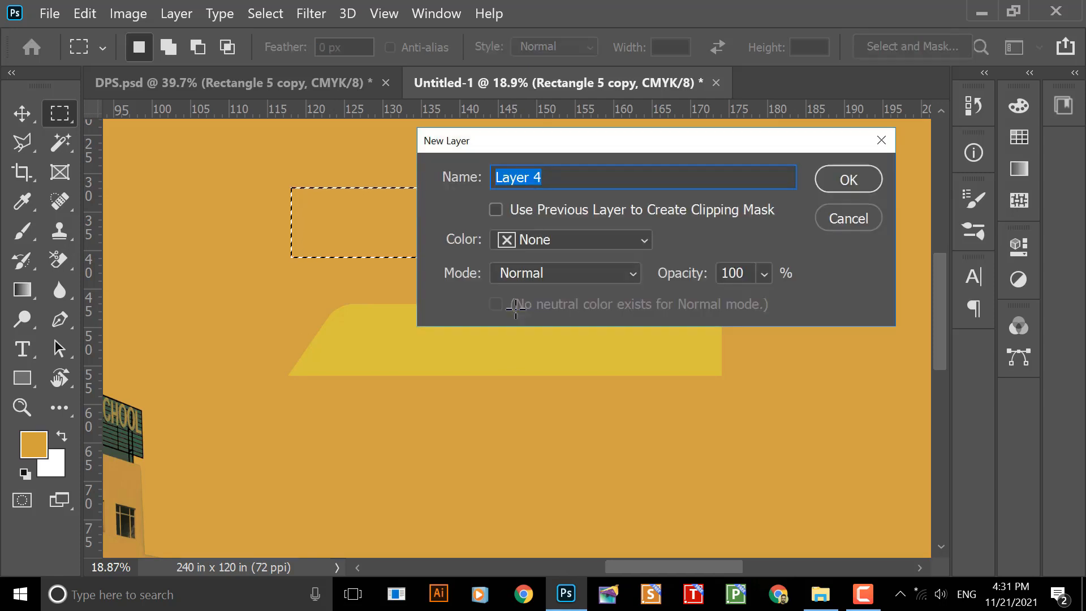
pyautogui.press('Return')
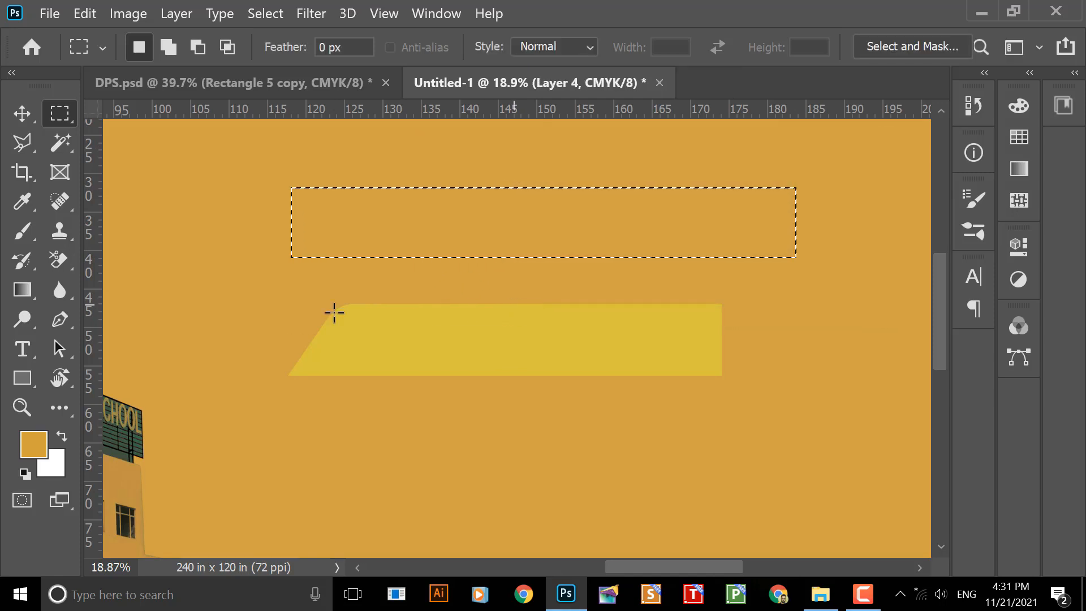
# - Fill the rectangular selection above the yellow strip with dark grey 39362c, then deselect it
pyautogui.click(25, 438)
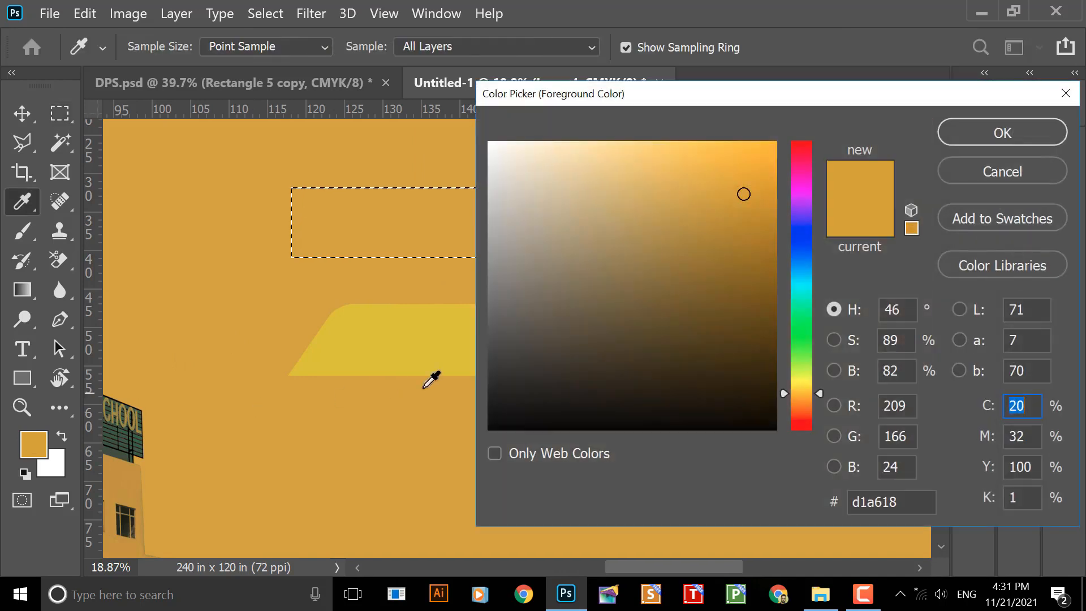
pyautogui.click(505, 371)
pyautogui.click(552, 363)
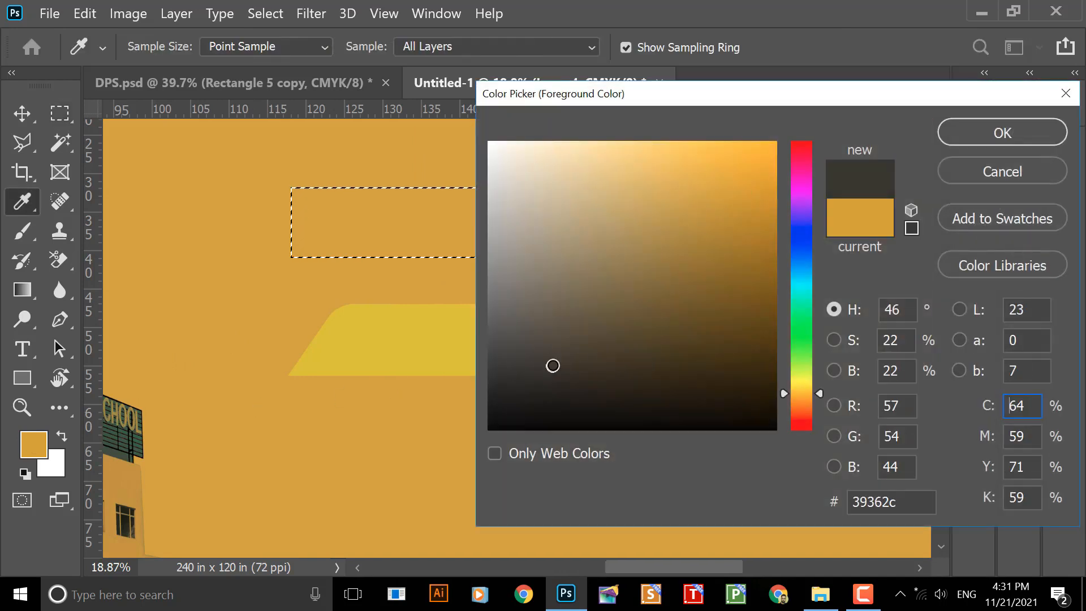
pyautogui.press('Return')
pyautogui.hotkey('ctrl', 'BackSpace')
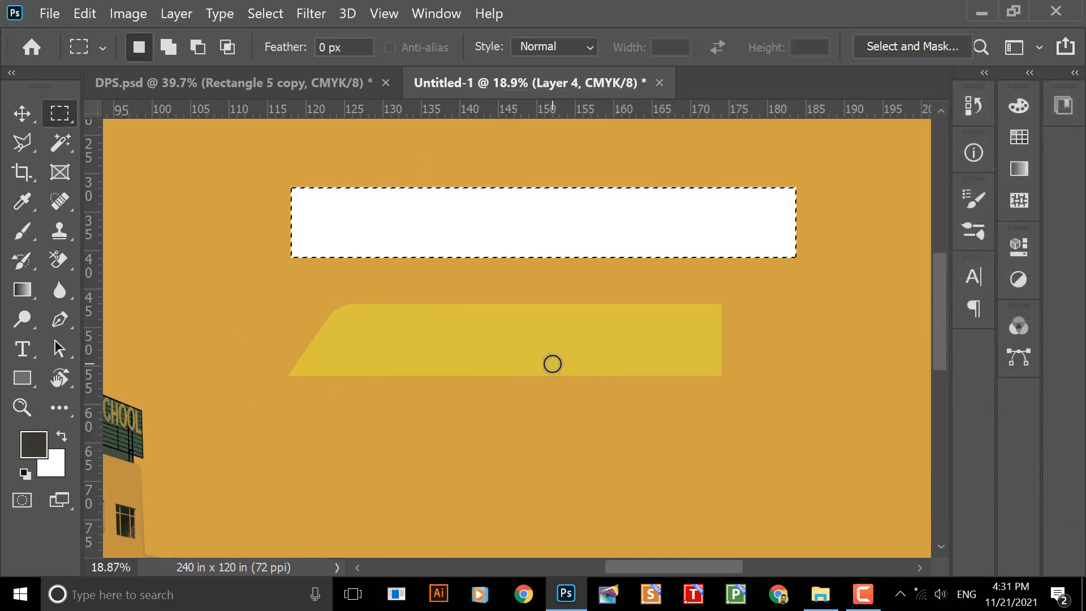
pyautogui.hotkey('alt', 'BackSpace')
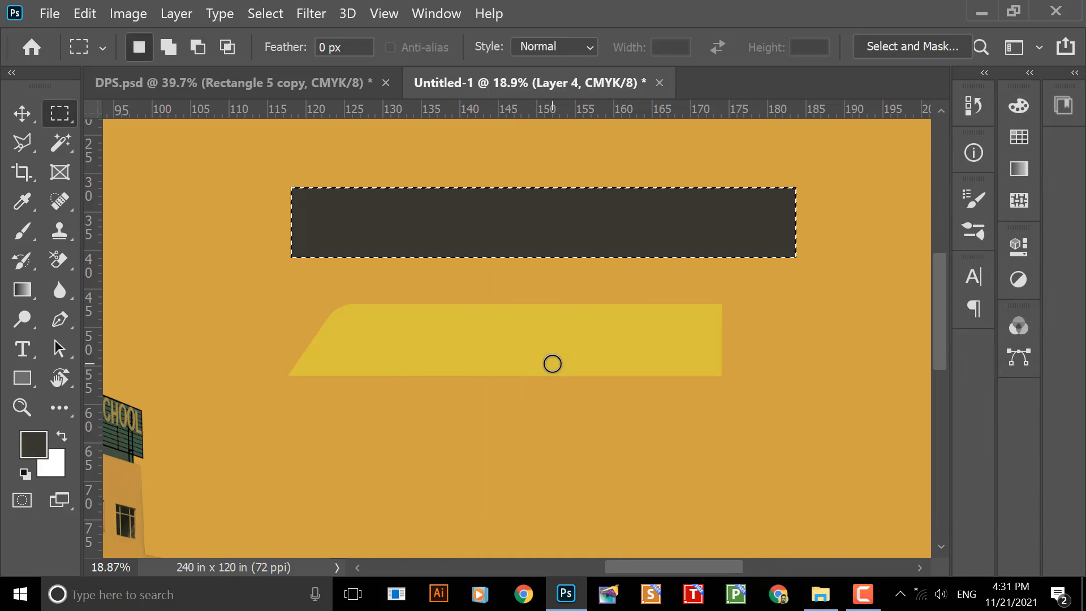
pyautogui.hotkey('ctrl', 'd')
pyautogui.press('v')
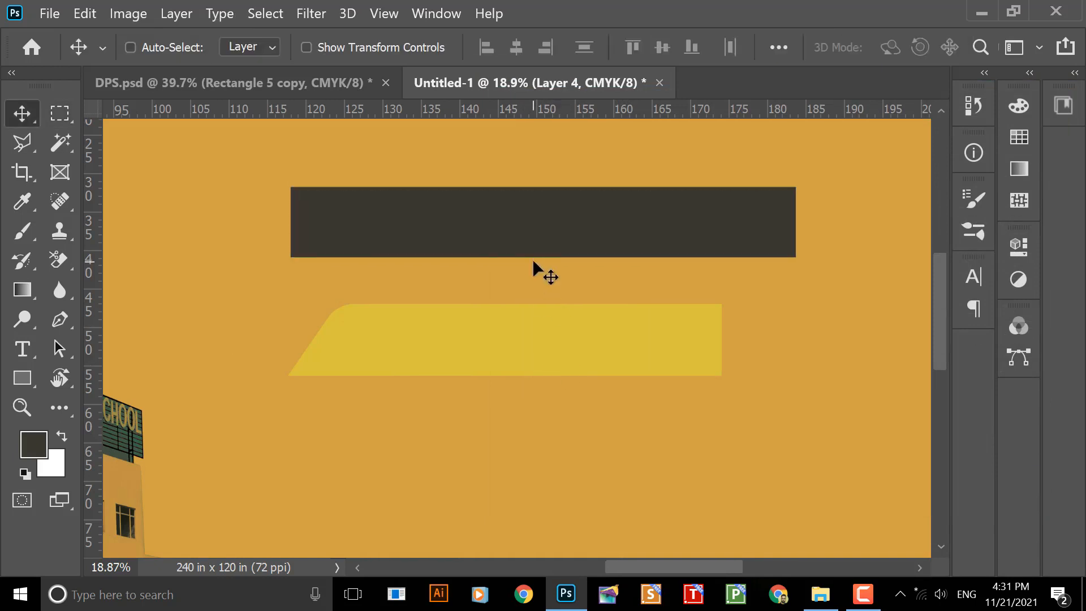
pyautogui.moveTo(532, 261); pyautogui.dragTo(518, 307)
pyautogui.rightClick(512, 277)
pyautogui.click(531, 286)
pyautogui.moveTo(507, 266); pyautogui.dragTo(483, 268)
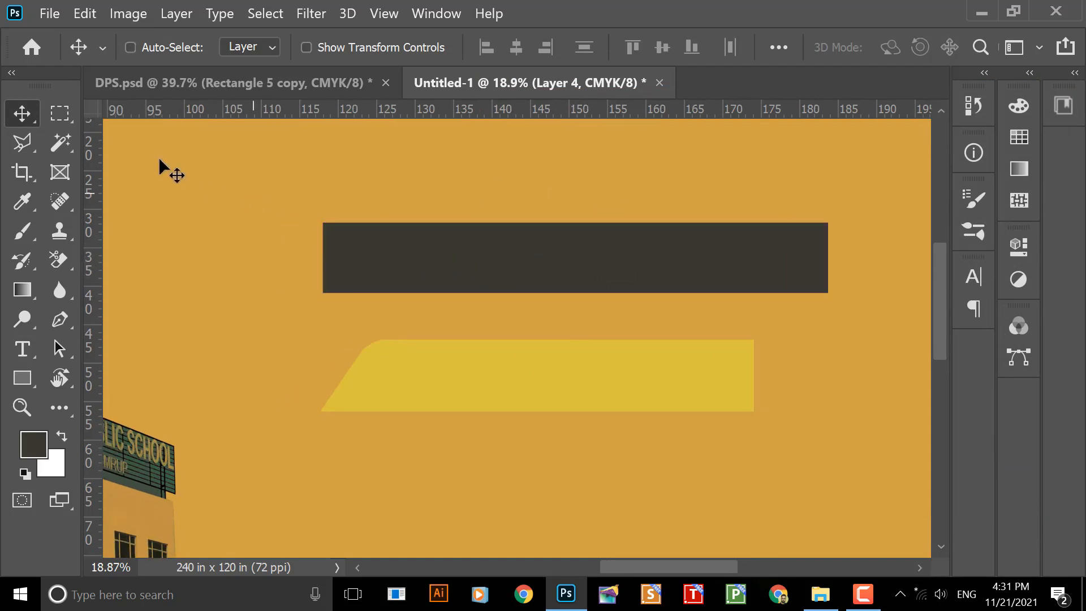
pyautogui.moveTo(465, 283); pyautogui.dragTo(494, 286)
pyautogui.hotkey('ctrl', 'z')
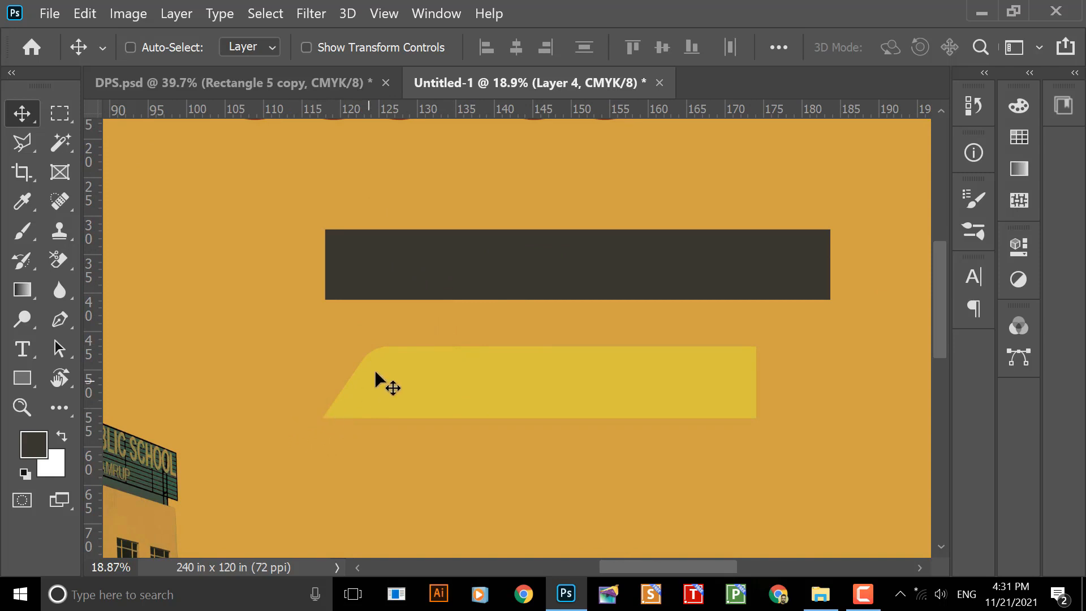
pyautogui.scroll(3, 374, 371)
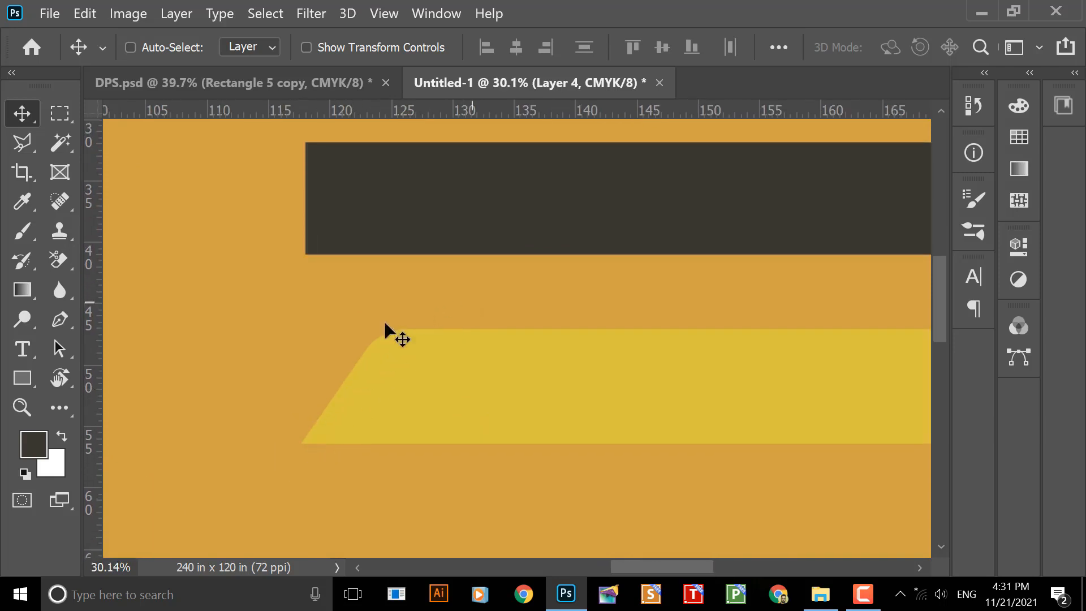
pyautogui.moveTo(468, 317)
pyautogui.mouseDown()
pyautogui.moveTo(473, 369)
pyautogui.moveTo(466, 327)
pyautogui.mouseUp()
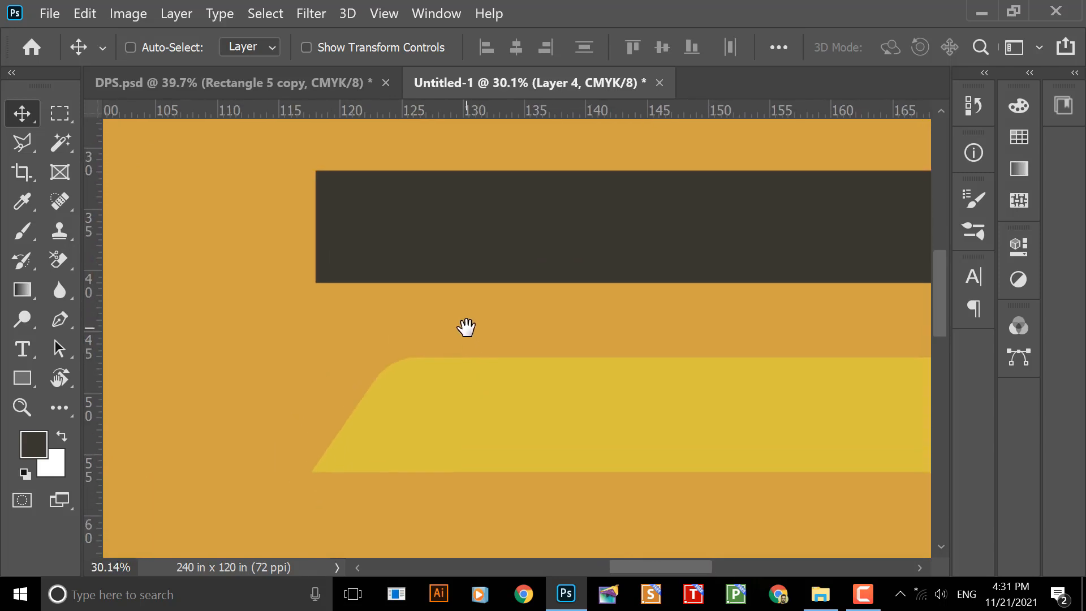
pyautogui.moveTo(415, 365); pyautogui.dragTo(416, 375)
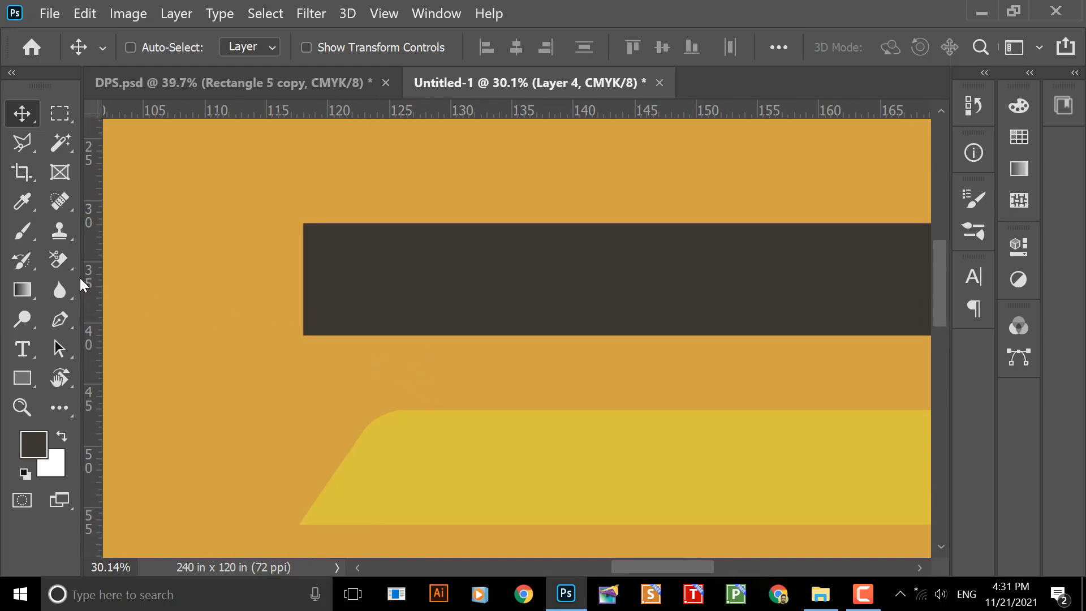
pyautogui.press('p')
pyautogui.click(338, 355)
pyautogui.click(425, 177)
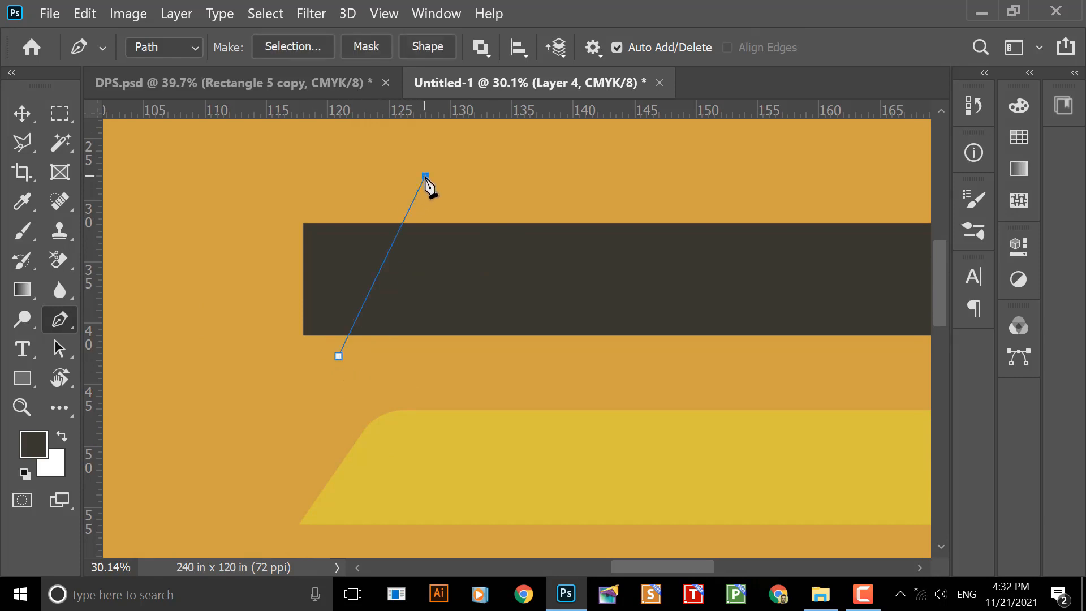
pyautogui.moveTo(425, 176); pyautogui.dragTo(502, 138)
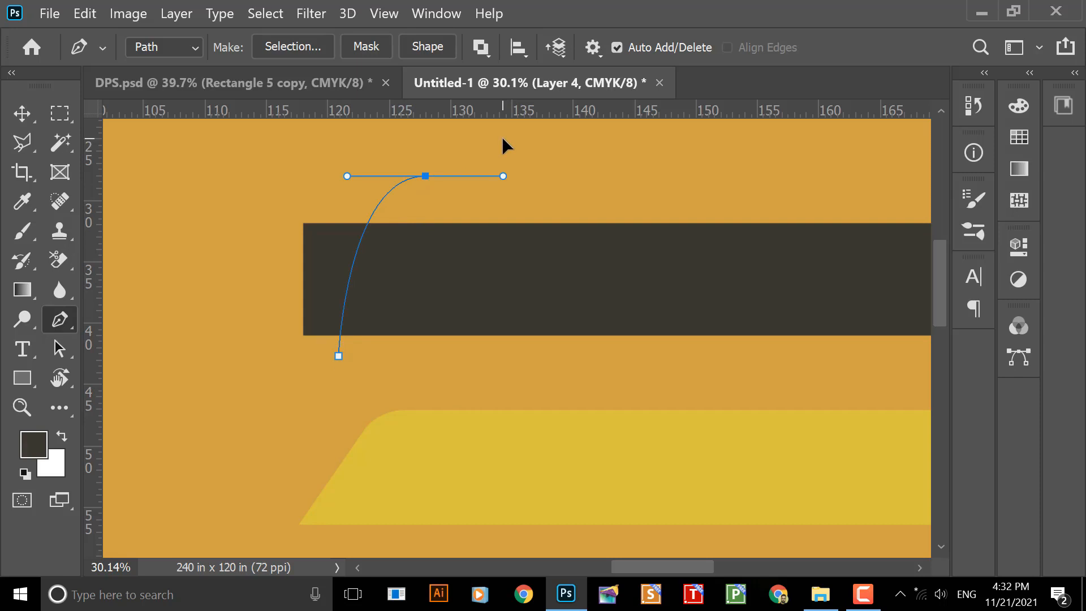
pyautogui.moveTo(502, 138); pyautogui.dragTo(502, 137)
pyautogui.press('Escape')
pyautogui.press('Escape')
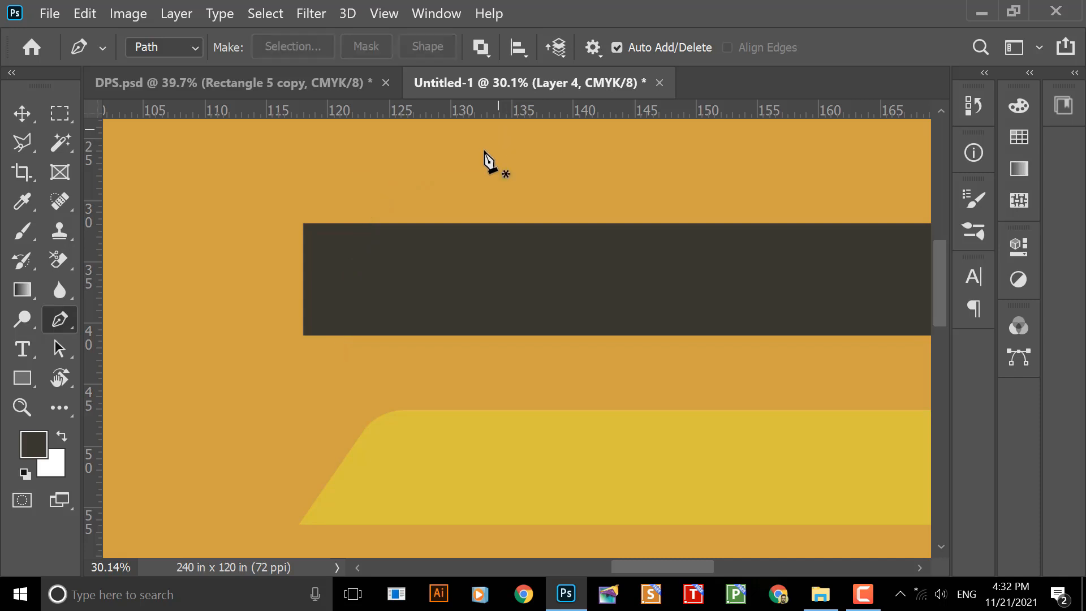
# - Draw a Pen tool path that curves across the dark strip's slant end and loops around outside its left corner
pyautogui.click(297, 364)
pyautogui.click(534, 179)
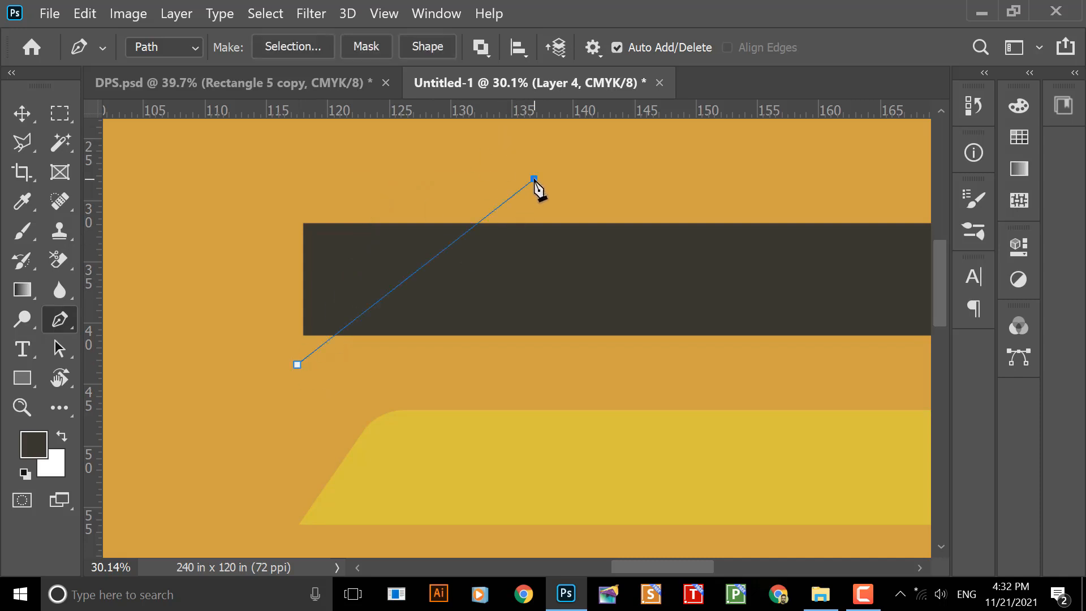
pyautogui.moveTo(534, 179); pyautogui.dragTo(605, 179)
pyautogui.moveTo(619, 194); pyautogui.dragTo(679, 240)
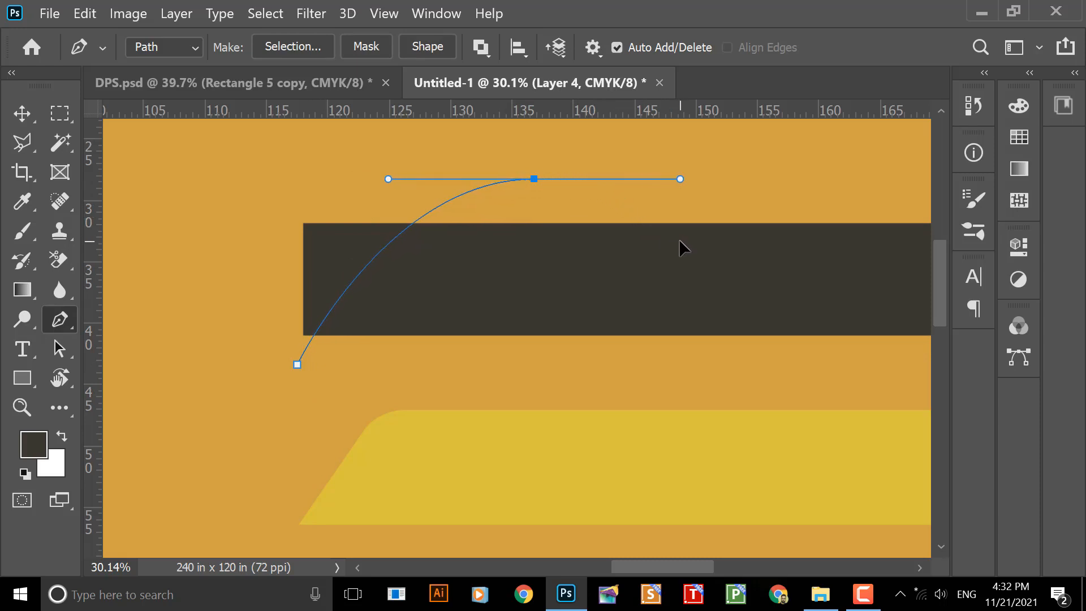
pyautogui.moveTo(528, 207); pyautogui.dragTo(518, 279)
pyautogui.click(538, 172)
pyautogui.moveTo(384, 154); pyautogui.dragTo(347, 160)
pyautogui.moveTo(226, 186); pyautogui.dragTo(212, 206)
pyautogui.moveTo(192, 273); pyautogui.dragTo(191, 327)
pyautogui.moveTo(198, 378); pyautogui.dragTo(212, 314)
pyautogui.click(218, 356)
pyautogui.keyDown('ctrl'); pyautogui.click(242, 370); pyautogui.keyUp('ctrl')
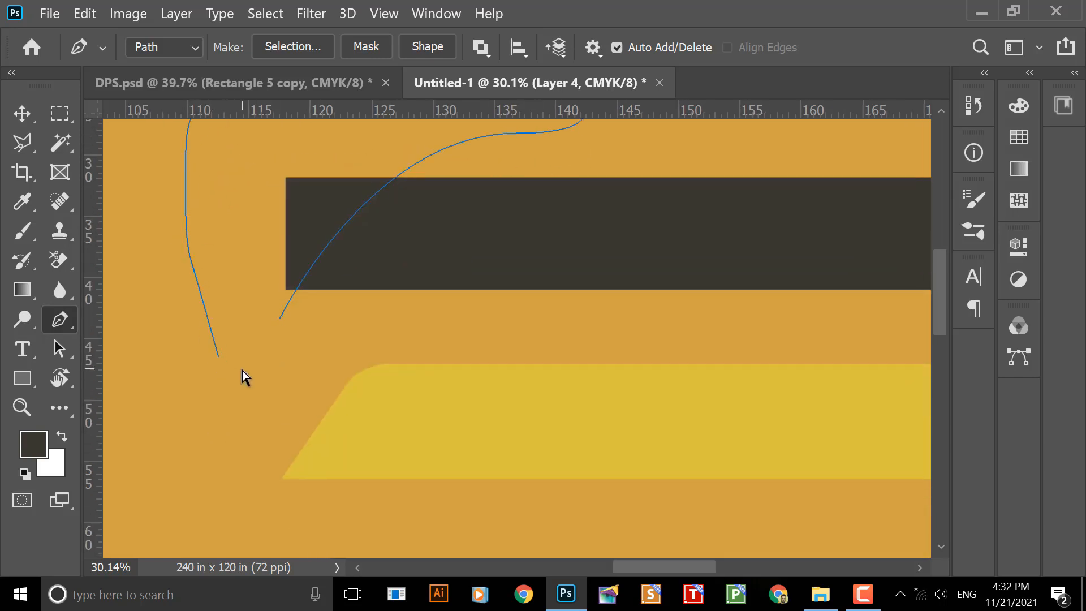
# - Convert the curved path to a selection, delete the enclosed end of the dark strip and deselect
pyautogui.press('Escape')
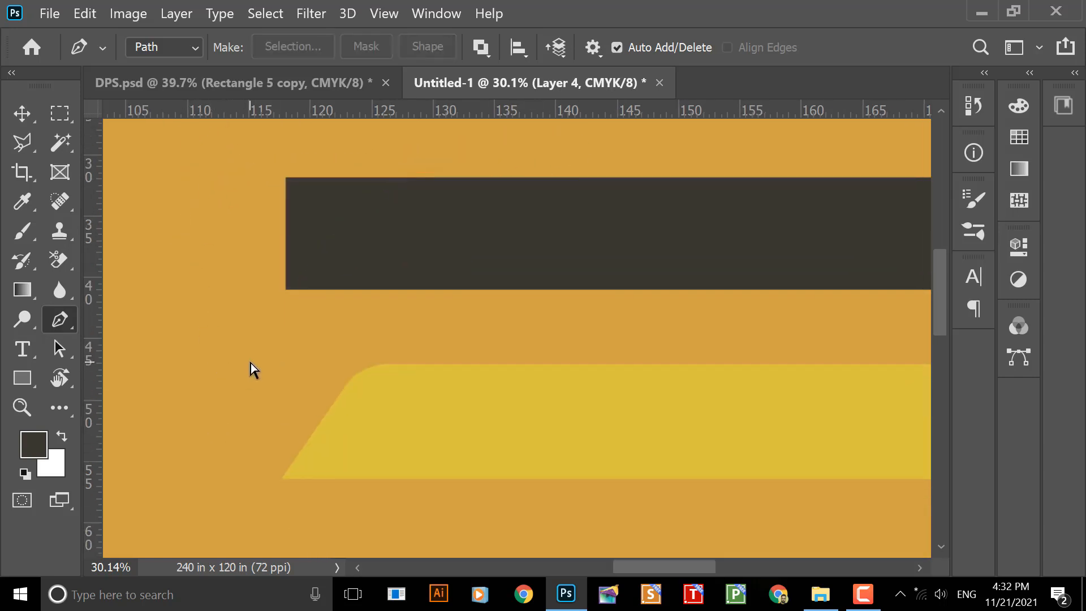
pyautogui.hotkey('ctrl', 'Return')
pyautogui.moveTo(384, 351); pyautogui.dragTo(388, 406)
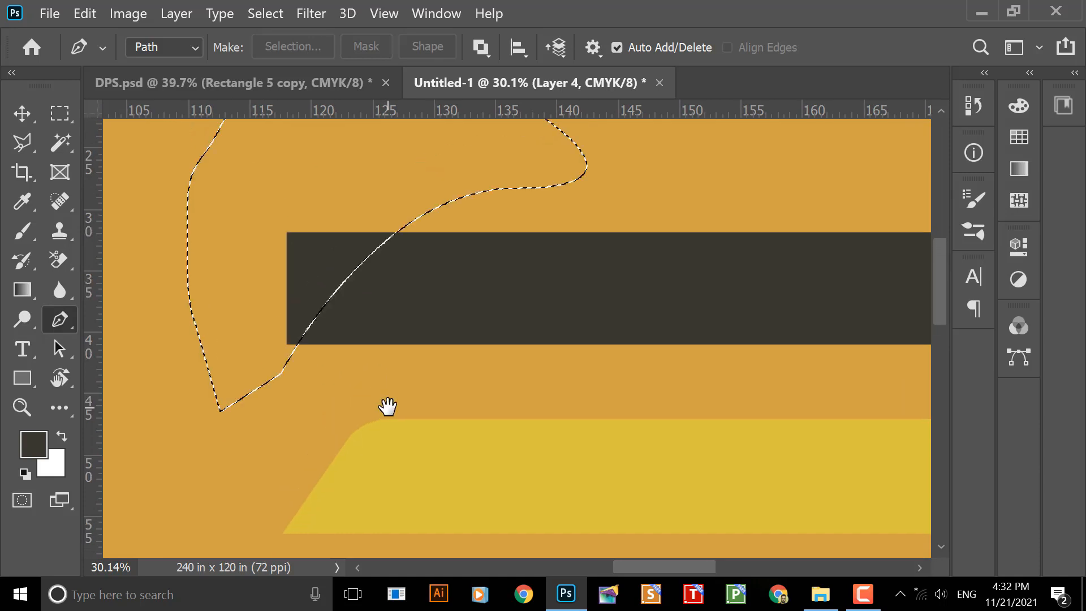
pyautogui.press('Delete')
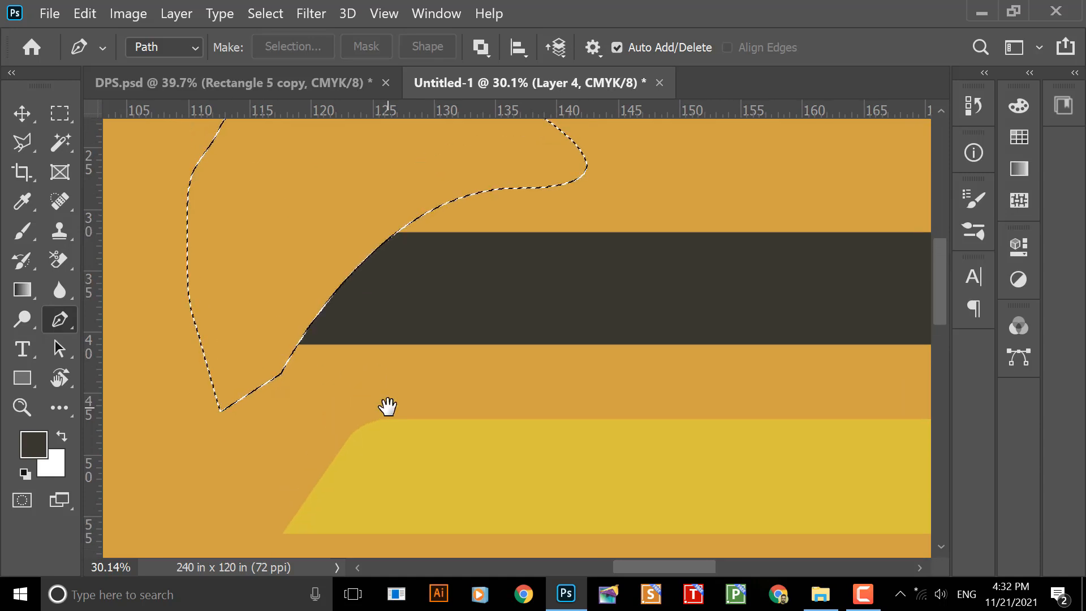
pyautogui.hotkey('ctrl', 'd')
pyautogui.press('v')
pyautogui.scroll(-5, 485, 352)
# - Try the dark strip slightly higher, undo that move, and remove the dark strip from the banner
pyautogui.moveTo(477, 347); pyautogui.dragTo(454, 313)
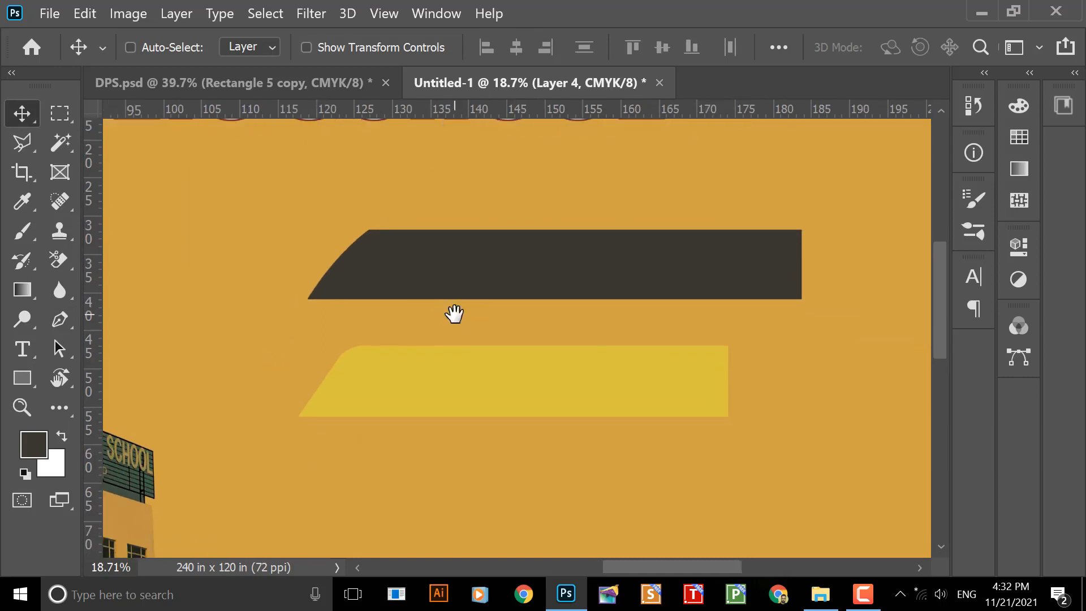
pyautogui.moveTo(455, 277); pyautogui.dragTo(446, 242)
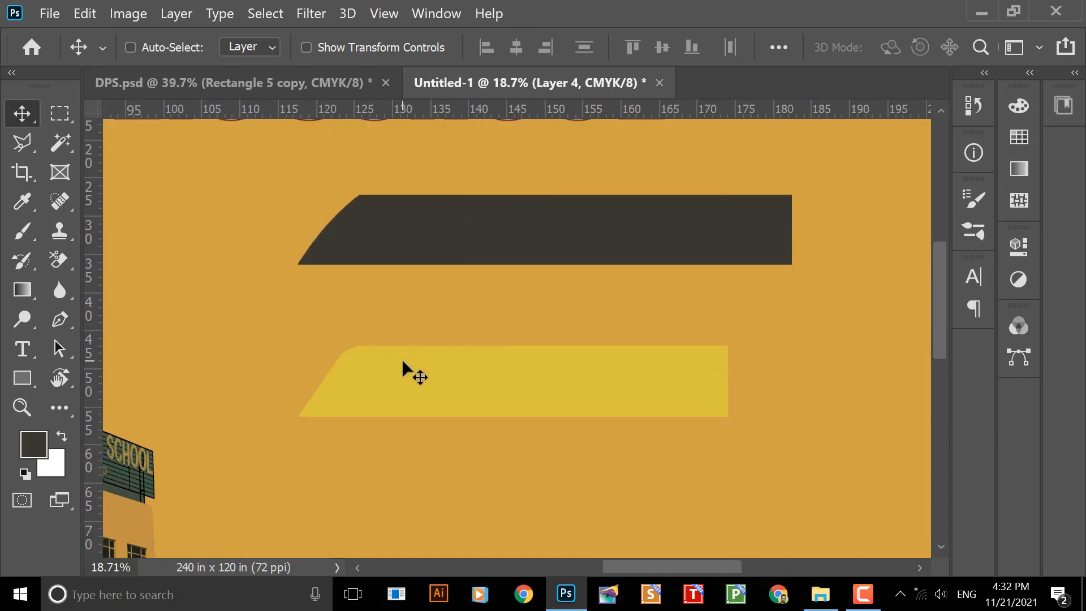
pyautogui.hotkey('ctrl', 'z')
pyautogui.scroll(2, 403, 316)
pyautogui.scroll(-1, 364, 371)
pyautogui.rightClick(459, 232)
pyautogui.click(474, 243)
pyautogui.hotkey('ctrl', 'z')
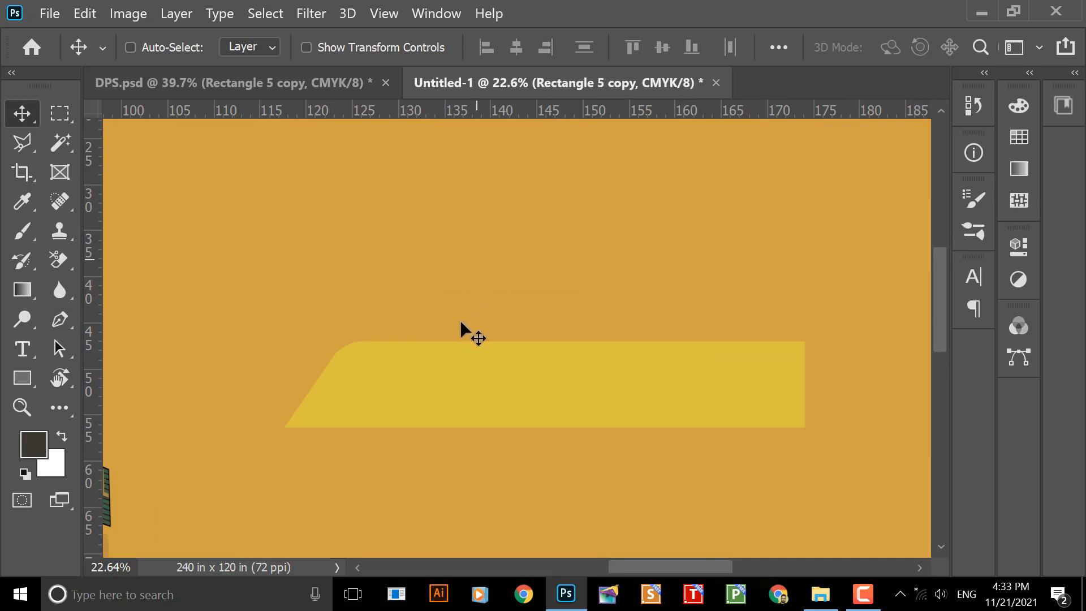
# - Move the yellow strip, Rectangle 5 copy, to the banner's lower right and enlarge it to about 279%
pyautogui.scroll(-2, 447, 322)
pyautogui.scroll(-3, 431, 317)
pyautogui.moveTo(519, 342); pyautogui.dragTo(628, 415)
pyautogui.rightClick(503, 180)
pyautogui.click(516, 189)
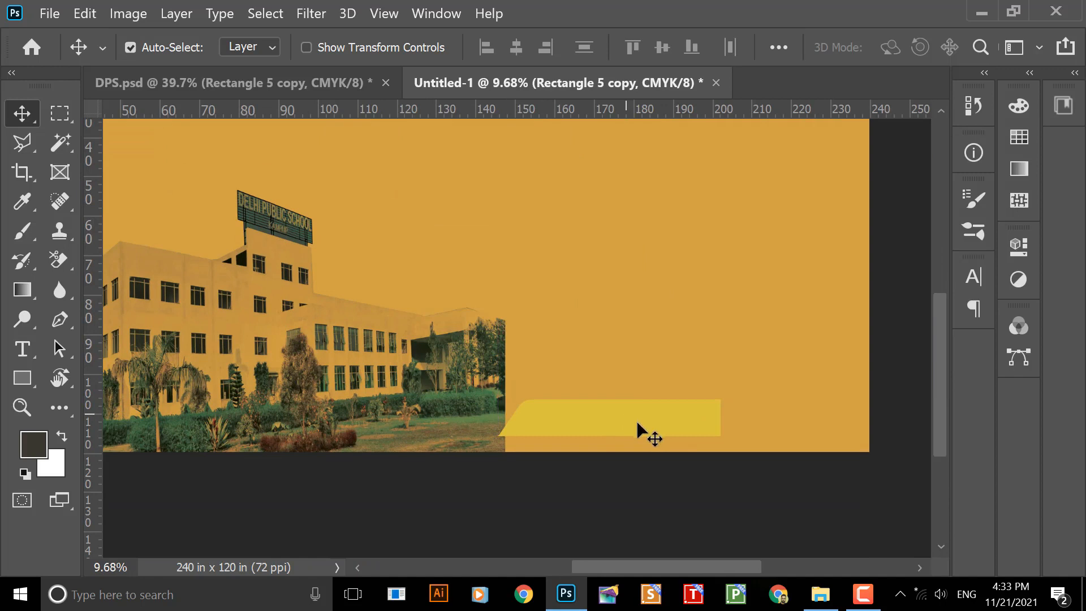
pyautogui.hotkey('ctrl', 't')
pyautogui.moveTo(716, 391); pyautogui.dragTo(864, 309)
pyautogui.moveTo(496, 372); pyautogui.dragTo(262, 262)
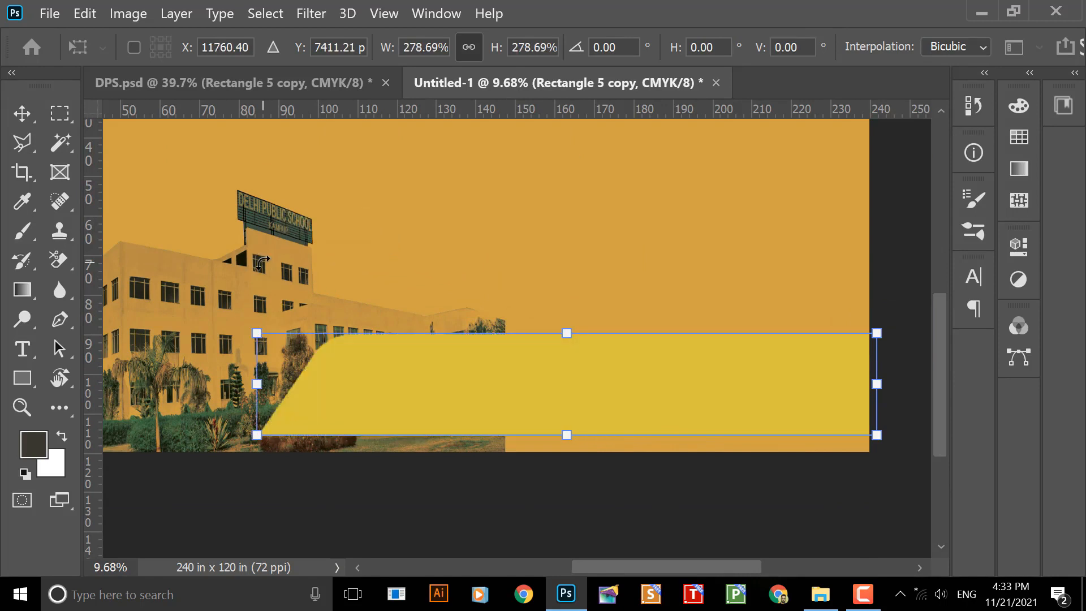
pyautogui.press('Return')
# - Scale the yellow strip down to about 71% and fit it into the banner's bottom-right corner
pyautogui.moveTo(392, 373)
pyautogui.mouseDown()
pyautogui.moveTo(344, 310)
pyautogui.moveTo(410, 363)
pyautogui.moveTo(410, 377)
pyautogui.mouseUp()
pyautogui.scroll(-3, 549, 355)
pyautogui.scroll(-1, 569, 371)
pyautogui.scroll(2, 576, 377)
pyautogui.hotkey('ctrl', 't')
pyautogui.moveTo(401, 448); pyautogui.dragTo(446, 460)
pyautogui.moveTo(575, 502); pyautogui.dragTo(640, 499)
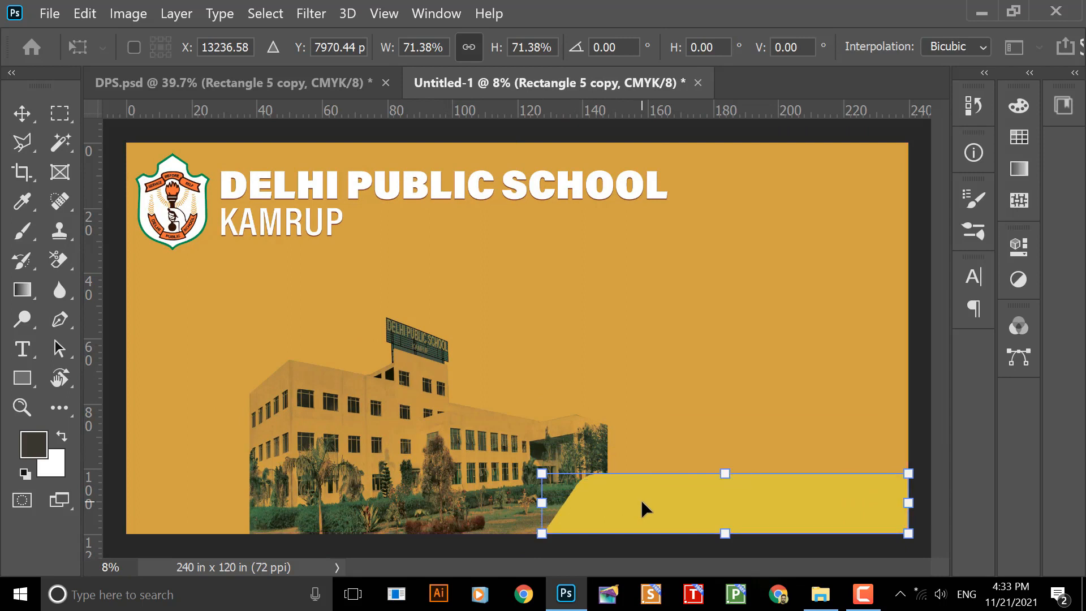
pyautogui.press('Return')
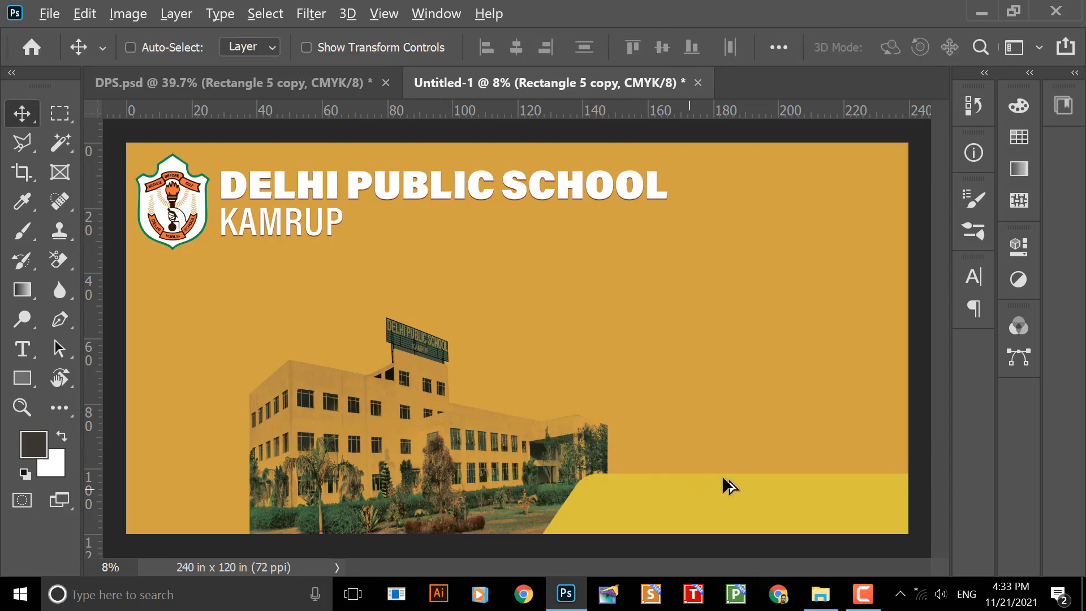
# - Try a dark olive-brown Color Overlay on the yellow strip, Rectangle 5 copy
pyautogui.keyDown('alt'); pyautogui.scroll(2, 636, 431); pyautogui.keyUp('alt')
pyautogui.moveTo(637, 432); pyautogui.dragTo(509, 289)
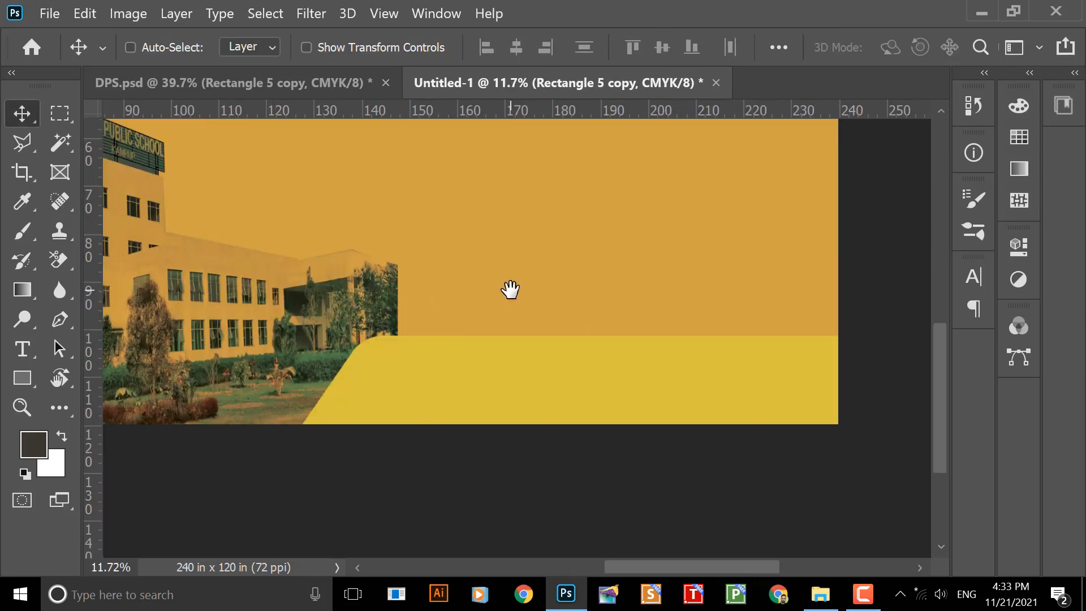
pyautogui.press('F7')
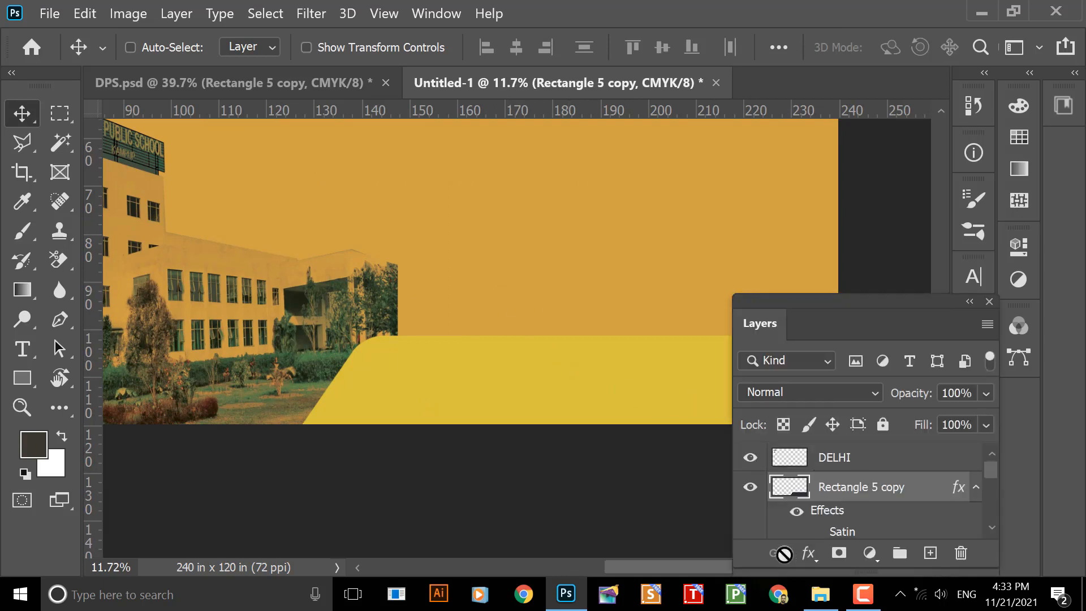
pyautogui.click(806, 556)
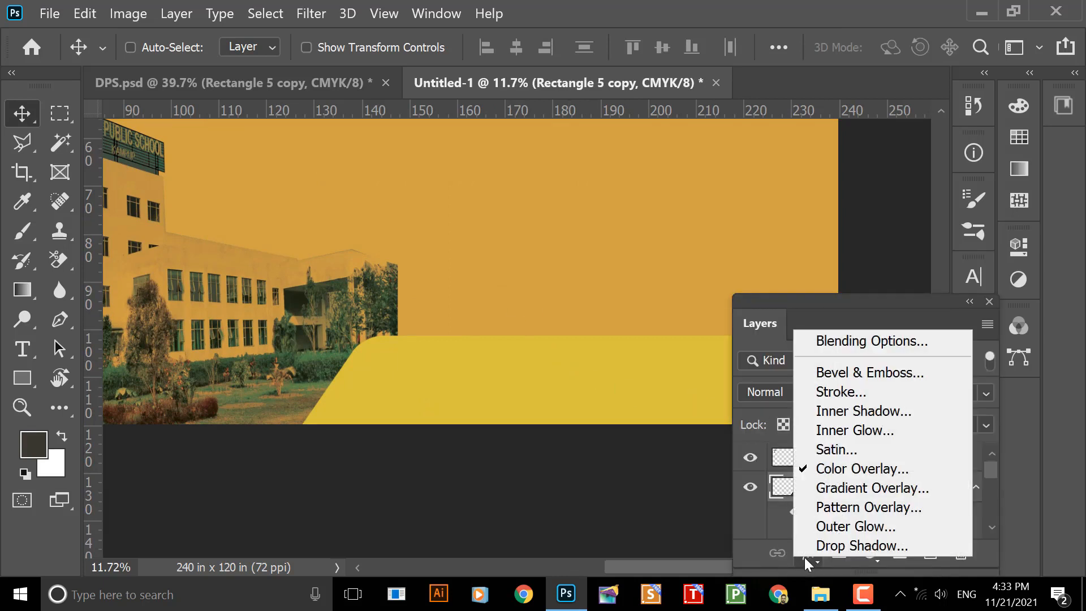
pyautogui.click(815, 467)
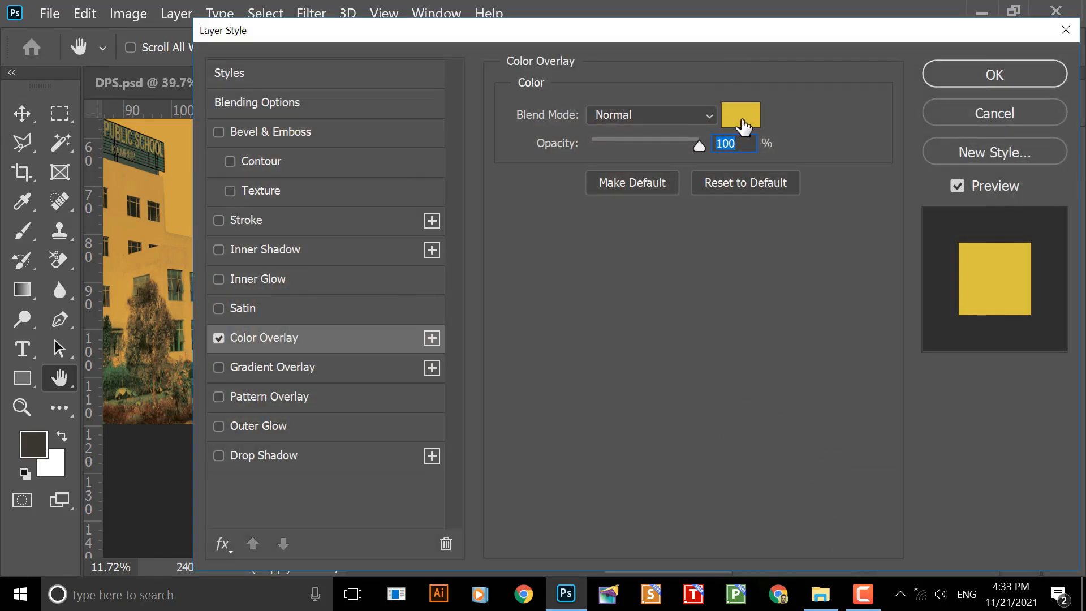
pyautogui.click(739, 118)
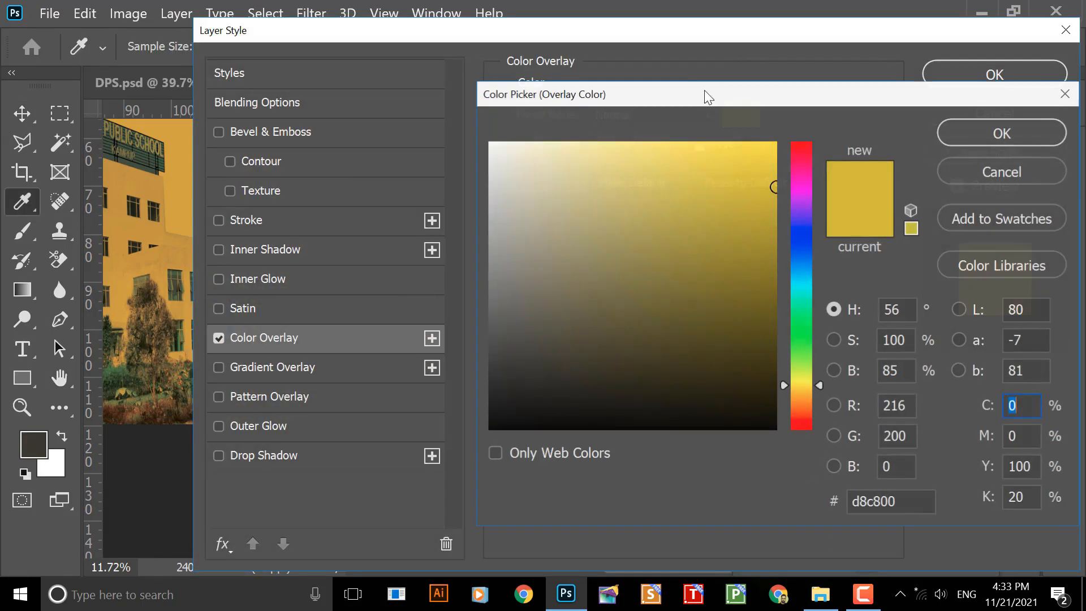
pyautogui.click(537, 332)
pyautogui.click(653, 295)
pyautogui.click(554, 304)
pyautogui.click(604, 351)
pyautogui.press('Return')
pyautogui.press('Return')
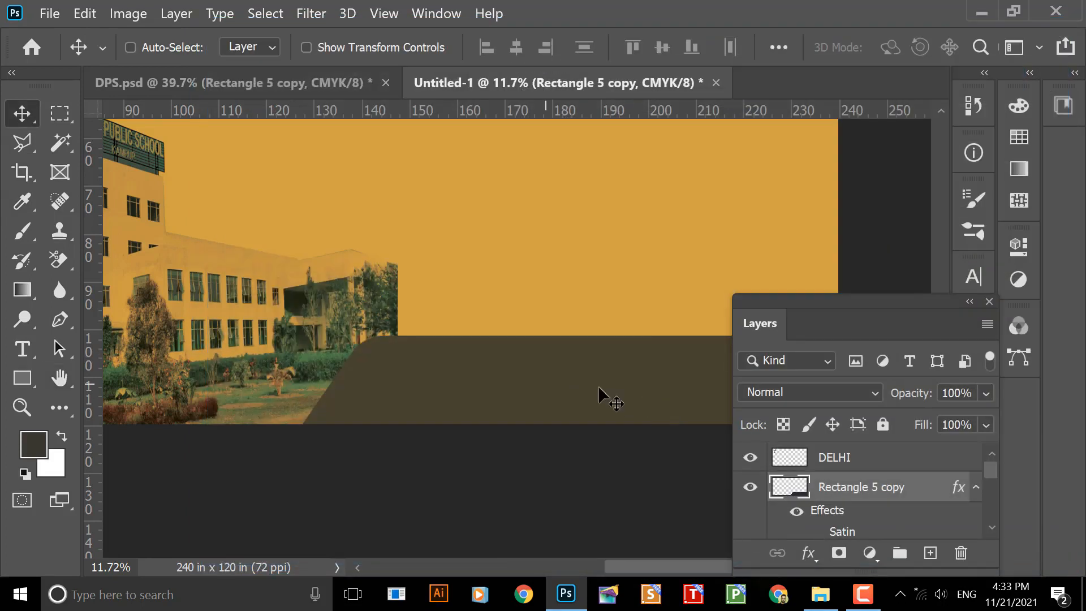
# - Undo the last Color Overlay change on the strip and hide the layer list
pyautogui.hotkey('ctrl', 'z')
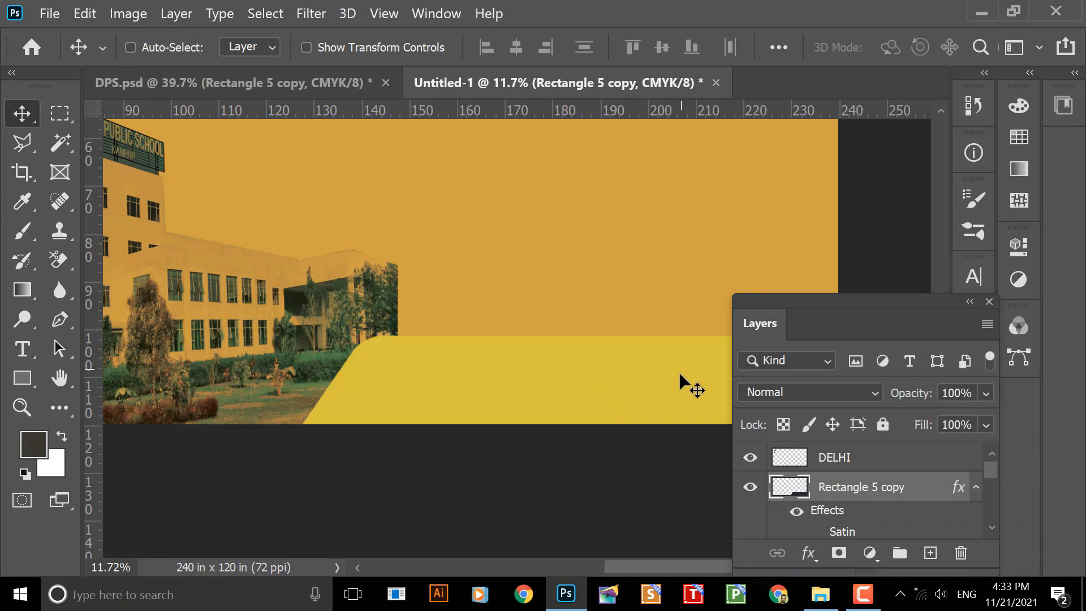
pyautogui.press('F7')
pyautogui.moveTo(523, 311); pyautogui.dragTo(655, 431)
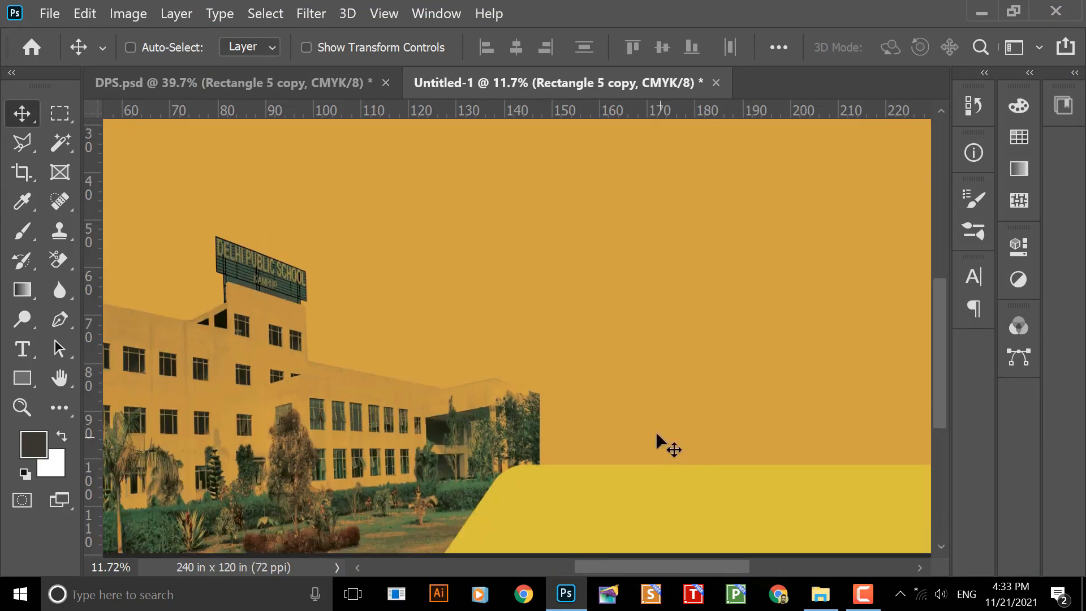
pyautogui.scroll(-1, 602, 392)
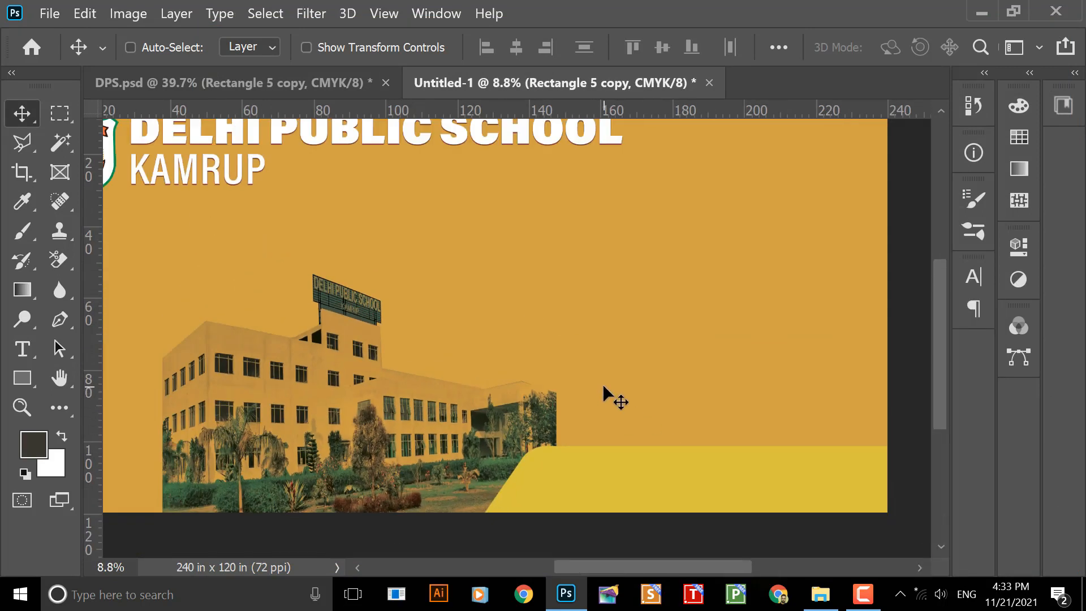
# - Select the schoolgirl layer, Layer 1 copy, in DPS.psd and copy it into the Untitled-1 banner above the yellow strip
pyautogui.moveTo(497, 339); pyautogui.dragTo(478, 354)
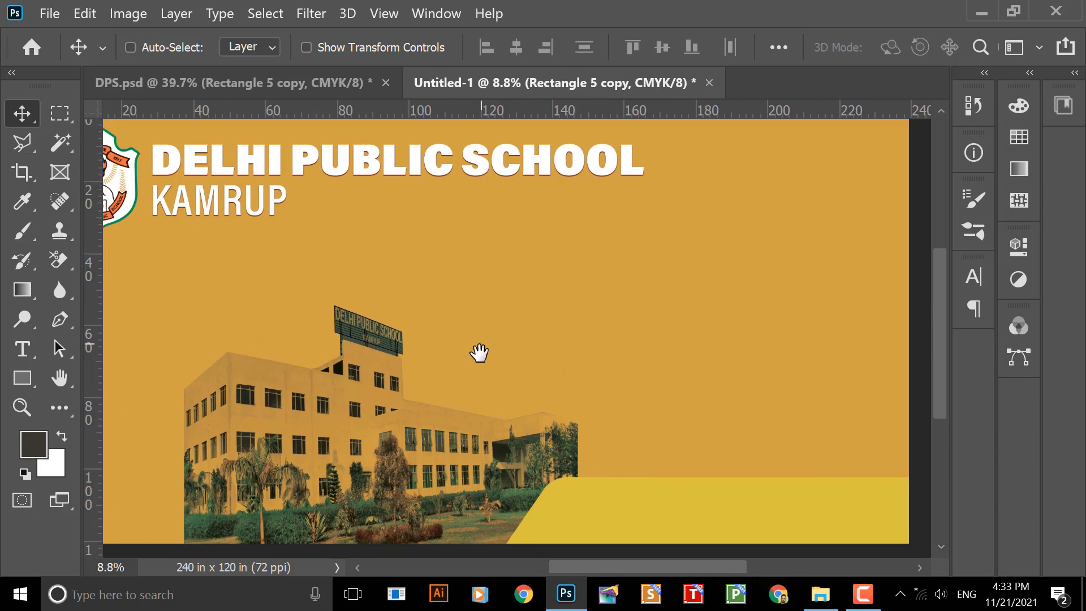
pyautogui.click(320, 83)
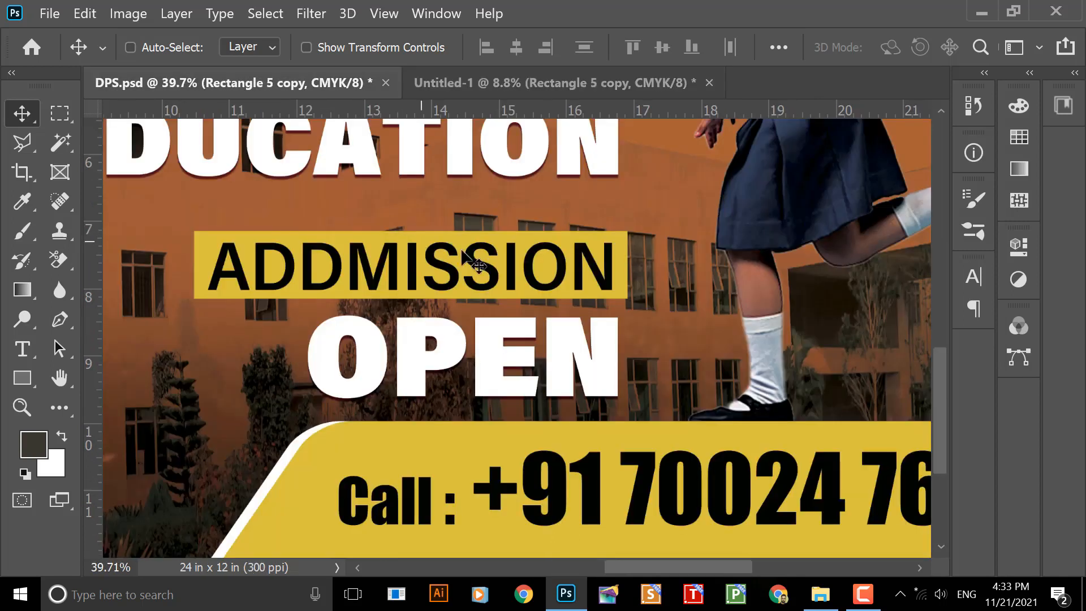
pyautogui.scroll(5, 367, 475)
pyautogui.scroll(-5, 515, 293)
pyautogui.moveTo(526, 290); pyautogui.dragTo(546, 355)
pyautogui.rightClick(472, 319)
pyautogui.click(489, 331)
pyautogui.moveTo(475, 312)
pyautogui.mouseDown()
pyautogui.moveTo(524, 324)
pyautogui.moveTo(507, 296)
pyautogui.moveTo(485, 304)
pyautogui.mouseUp()
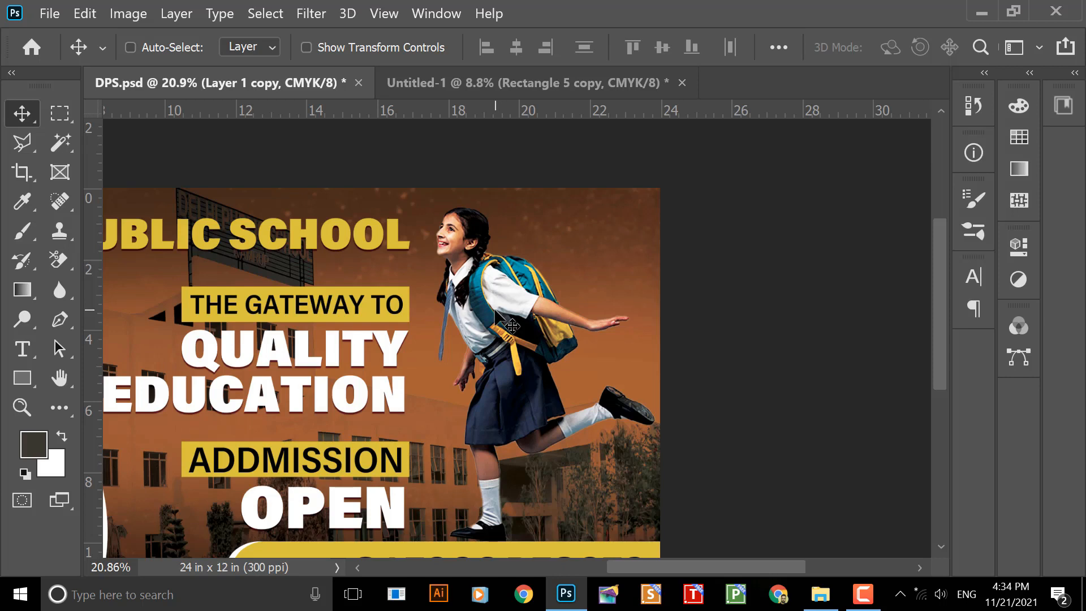
pyautogui.moveTo(491, 313); pyautogui.dragTo(693, 393)
pyautogui.moveTo(488, 337); pyautogui.dragTo(725, 339)
pyautogui.moveTo(799, 361); pyautogui.dragTo(560, 421)
# - Scale the schoolgirl up to about 235% and place her above the yellow strip, to the right of the title
pyautogui.hotkey('ctrl', 't')
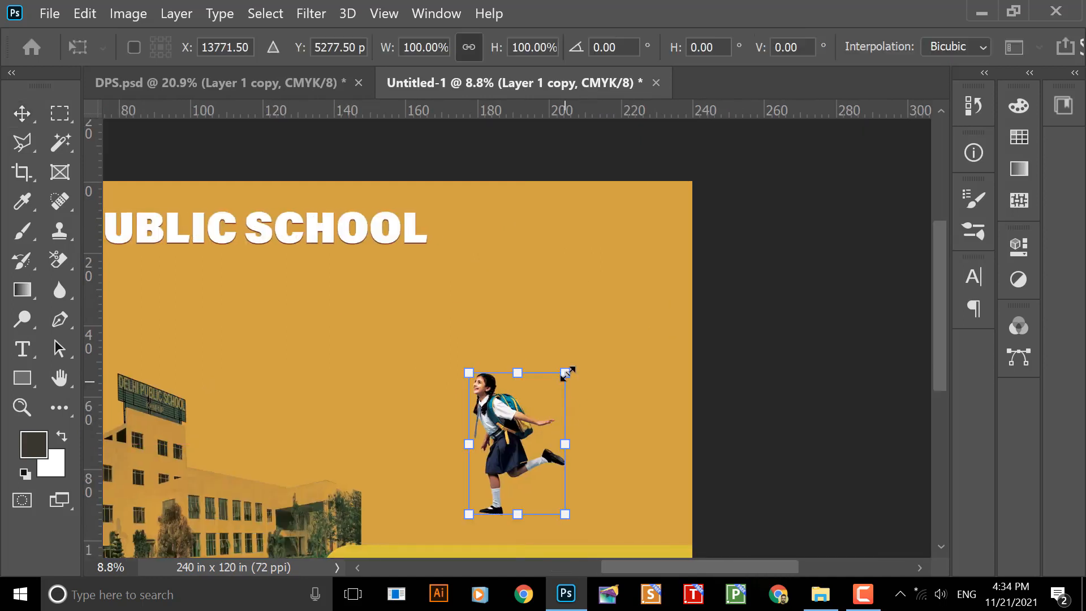
pyautogui.moveTo(565, 369); pyautogui.dragTo(634, 202)
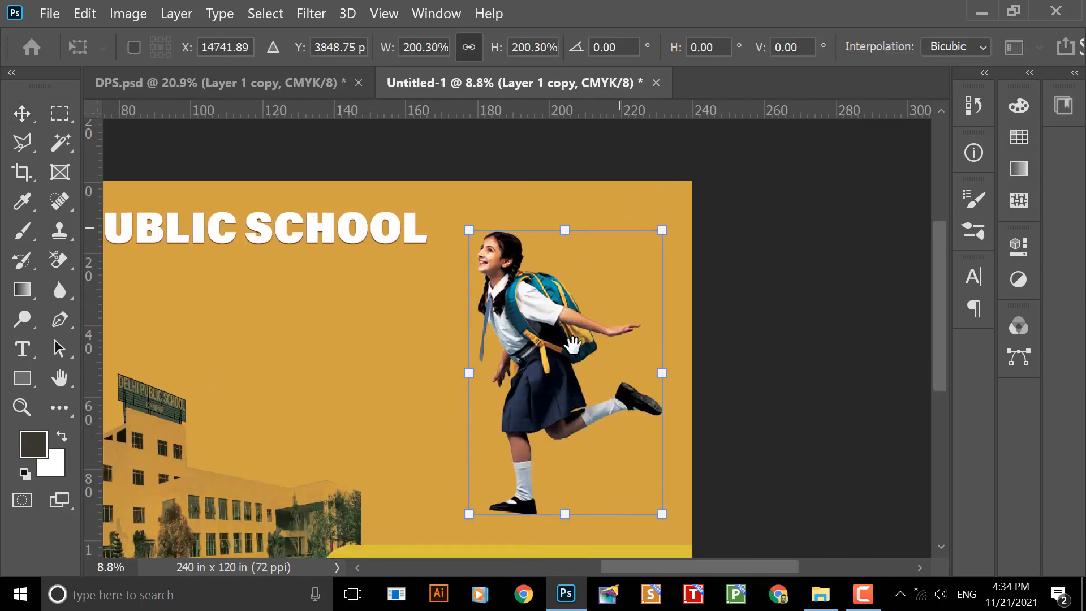
pyautogui.moveTo(511, 450); pyautogui.dragTo(569, 287)
pyautogui.moveTo(521, 352); pyautogui.dragTo(475, 393)
pyautogui.moveTo(547, 396); pyautogui.dragTo(497, 531)
pyautogui.moveTo(503, 400); pyautogui.dragTo(504, 371)
pyautogui.press('Return')
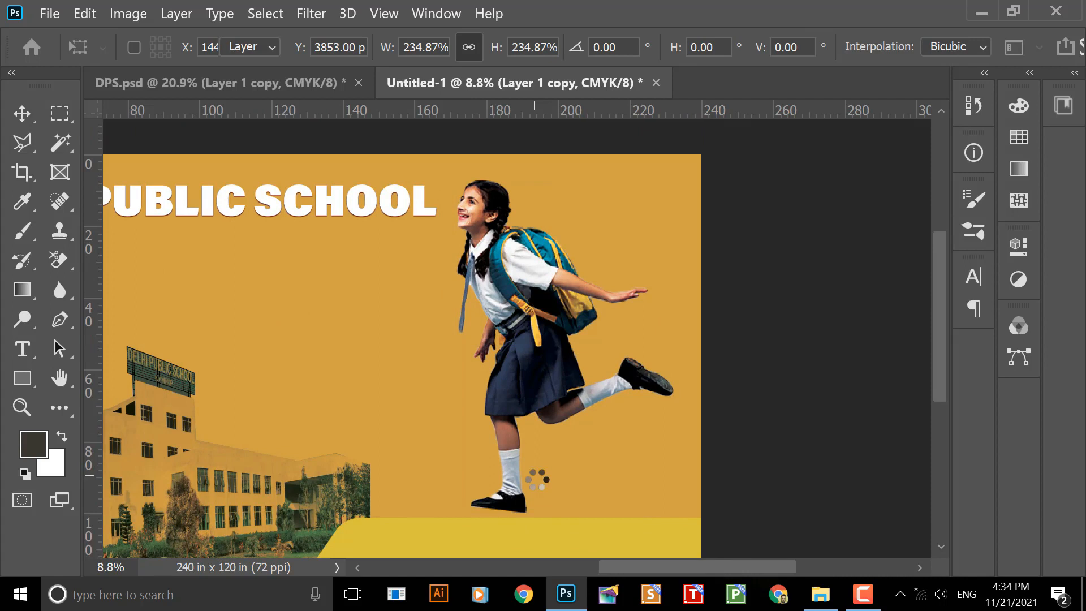
# - Move the schoolgirl down slightly so her standing shoe overlaps the upper edge of the yellow strip
pyautogui.scroll(-3, 542, 480)
pyautogui.hscroll(-1, 543, 480)
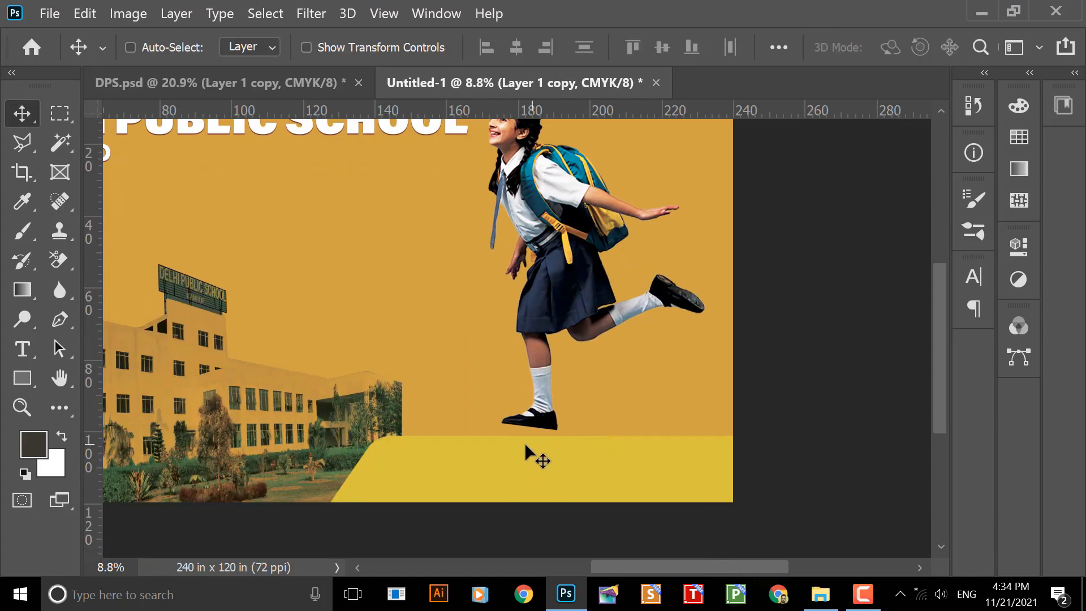
pyautogui.scroll(3, 526, 447)
pyautogui.scroll(-1, 528, 451)
pyautogui.moveTo(550, 367); pyautogui.dragTo(551, 397)
pyautogui.scroll(-2, 488, 484)
pyautogui.scroll(-2, 588, 437)
# - Select the yellow strip, Rectangle 5 copy, and bring it forward in the layer order so it covers the sole of her shoe
pyautogui.rightClick(580, 446)
pyautogui.click(585, 452)
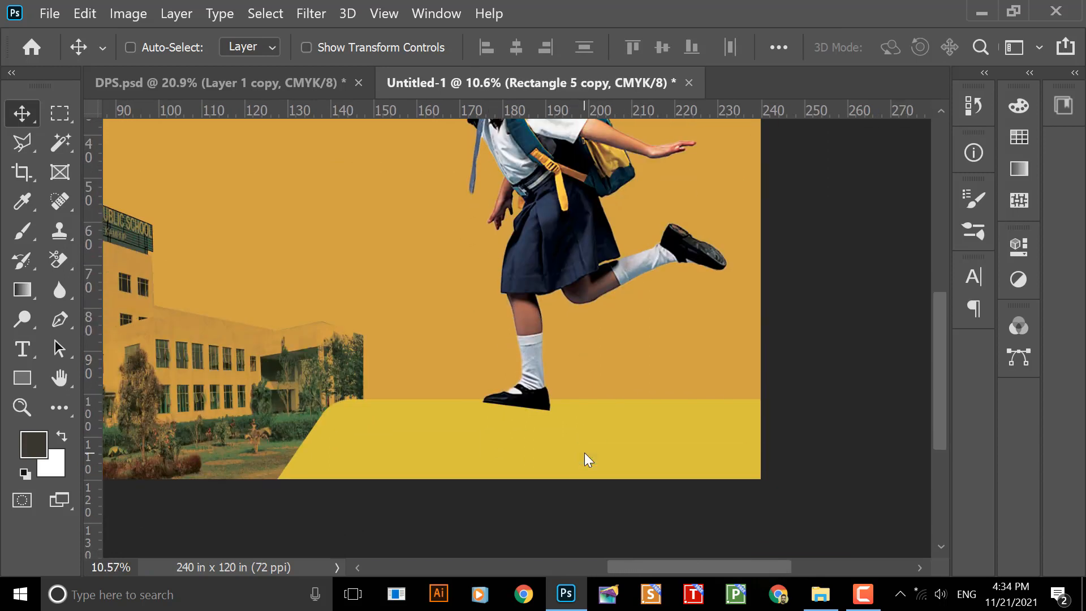
pyautogui.rightClick(582, 442)
pyautogui.click(600, 450)
pyautogui.scroll(1, 513, 446)
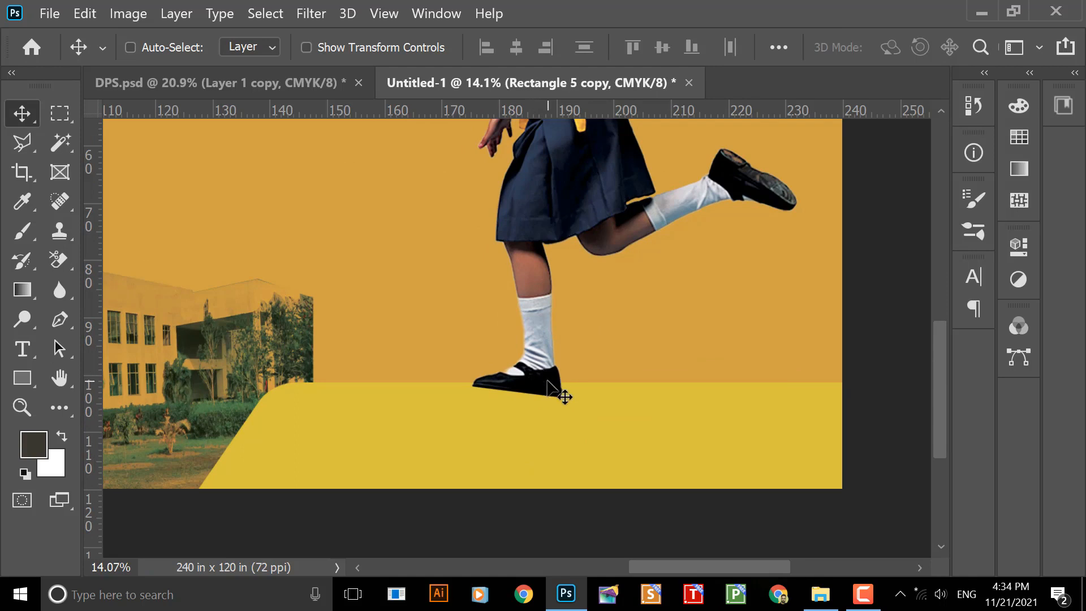
pyautogui.moveTo(524, 308); pyautogui.dragTo(553, 388)
pyautogui.scroll(-5, 547, 322)
pyautogui.moveTo(547, 322); pyautogui.dragTo(521, 337)
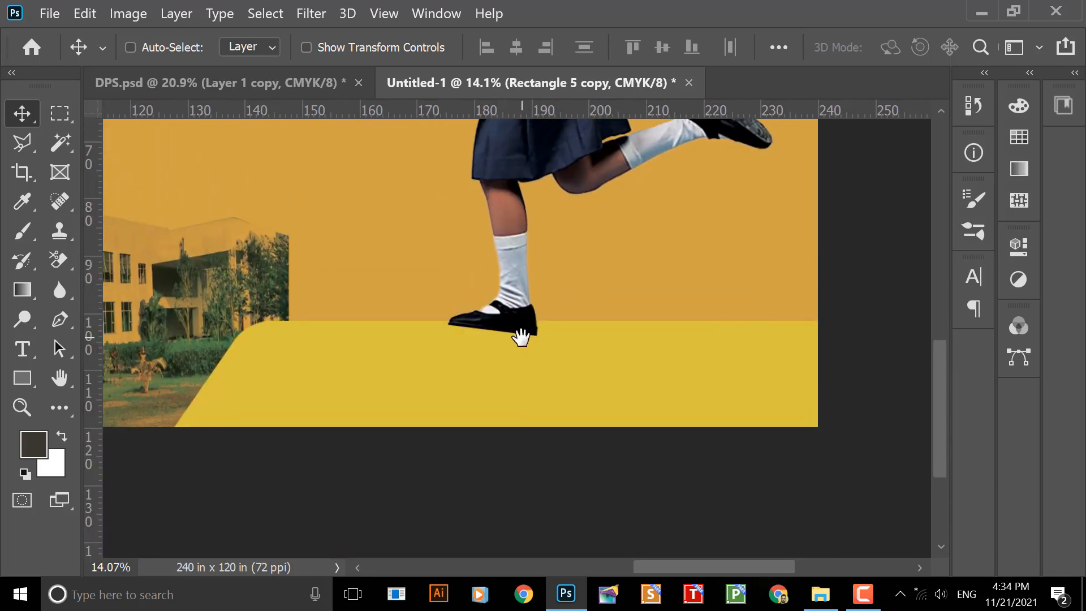
pyautogui.rightClick(568, 346)
pyautogui.click(572, 352)
pyautogui.rightClick(571, 346)
pyautogui.click(584, 356)
pyautogui.hotkey('ctrl', ']')
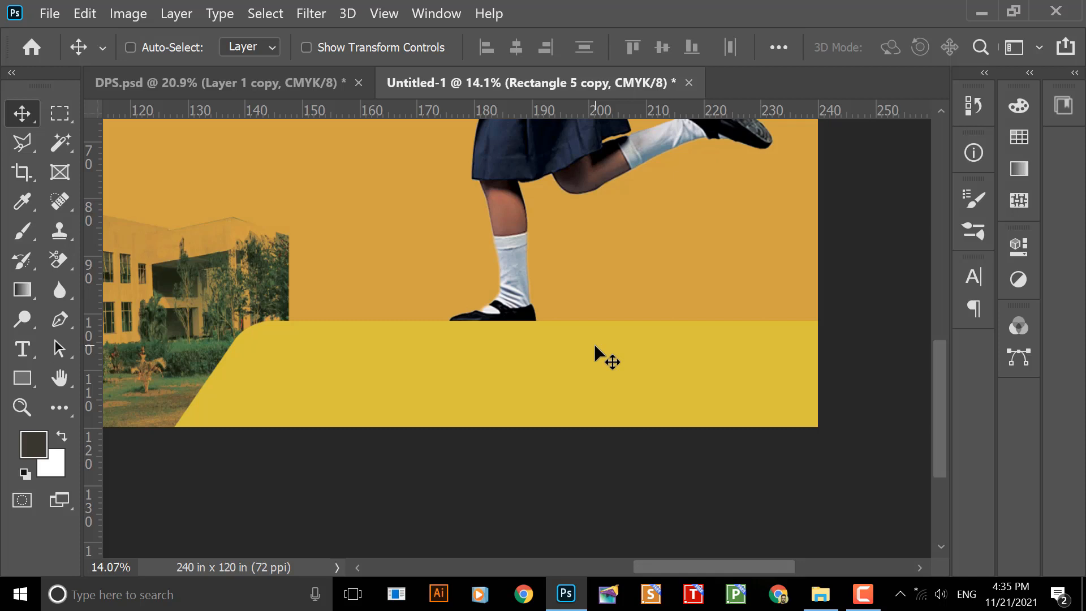
# - Select the schoolgirl layer, Layer 1 copy, and shift her slightly closer to the banner's right edge
pyautogui.scroll(5, 591, 299)
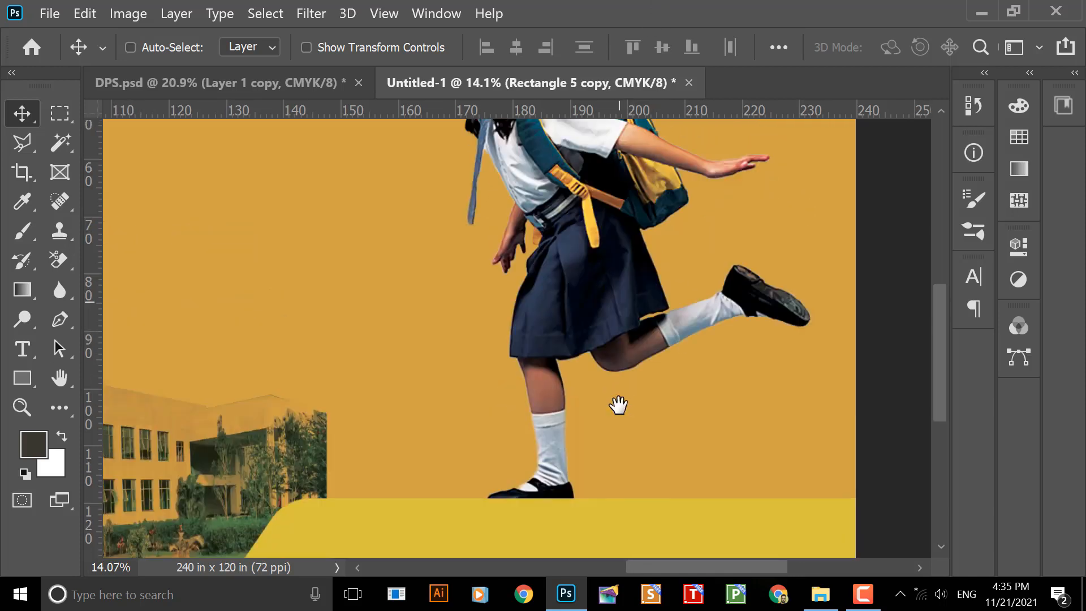
pyautogui.scroll(-2, 619, 400)
pyautogui.scroll(2, 624, 351)
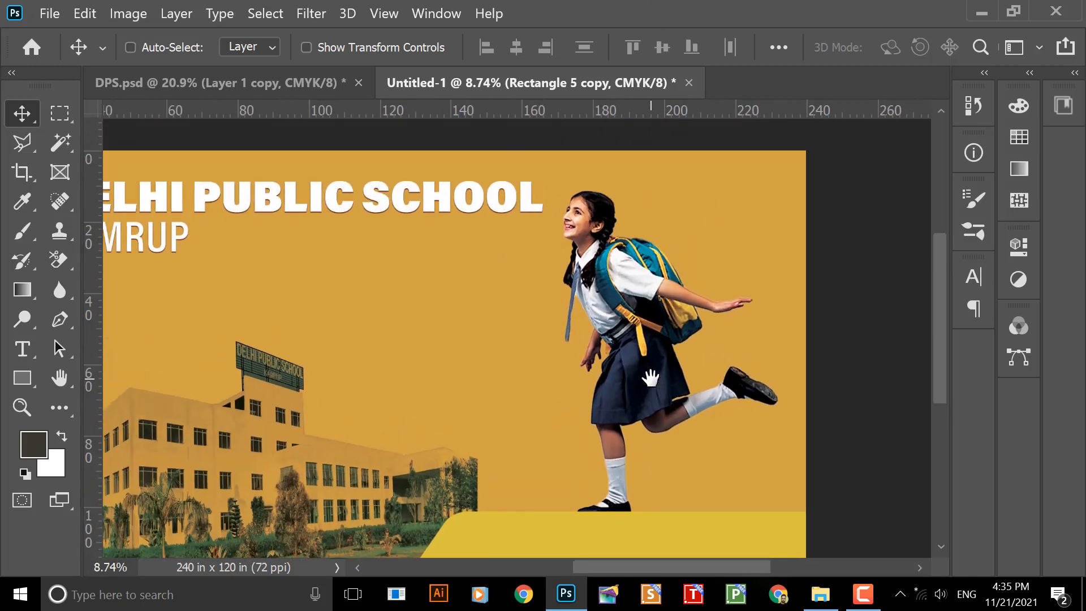
pyautogui.rightClick(625, 341)
pyautogui.click(650, 341)
pyautogui.moveTo(629, 334); pyautogui.dragTo(644, 334)
pyautogui.moveTo(581, 307); pyautogui.dragTo(609, 327)
pyautogui.scroll(-2, 566, 317)
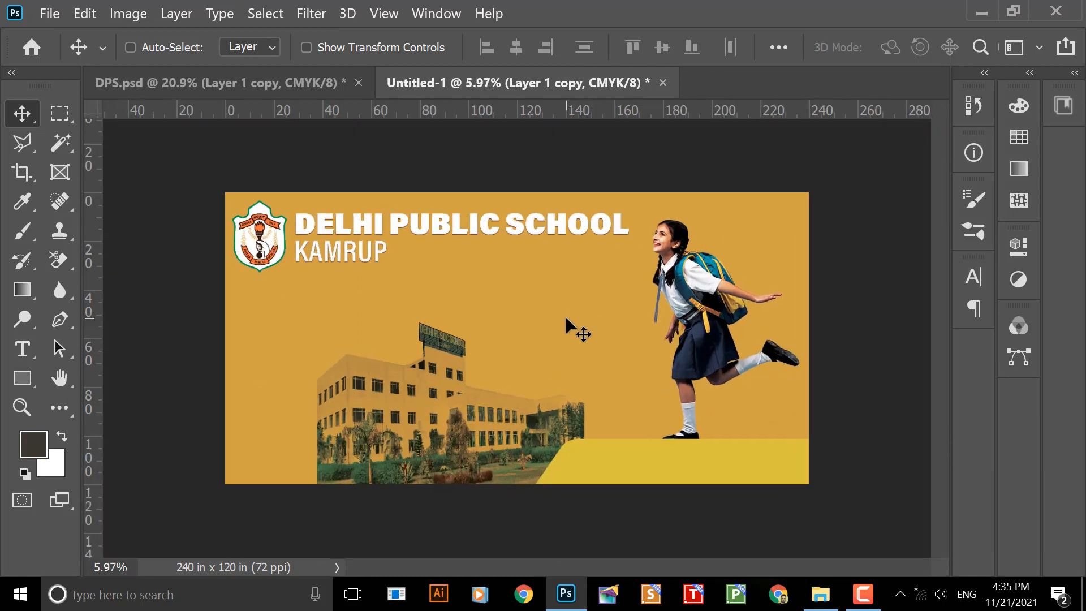
pyautogui.scroll(1, 565, 316)
# - Try moving the yellow amenities circle, Layer 3 copy, off the white circle behind it in DPS.psd
pyautogui.click(327, 84)
pyautogui.moveTo(300, 334); pyautogui.dragTo(514, 253)
pyautogui.rightClick(562, 338)
pyautogui.click(600, 351)
pyautogui.moveTo(599, 351); pyautogui.dragTo(751, 202)
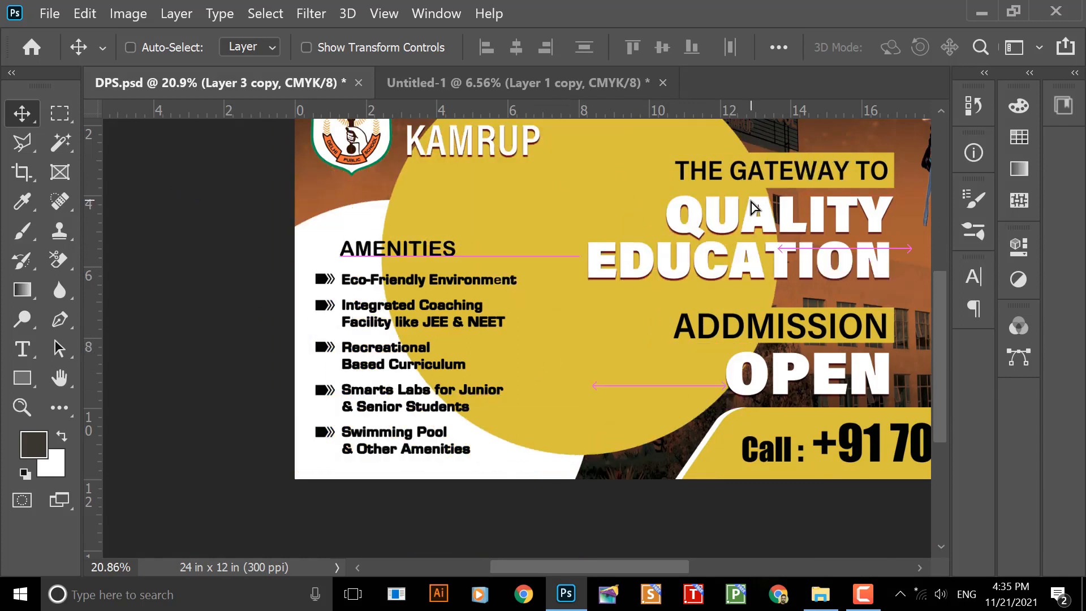
pyautogui.hotkey('ctrl', 'z')
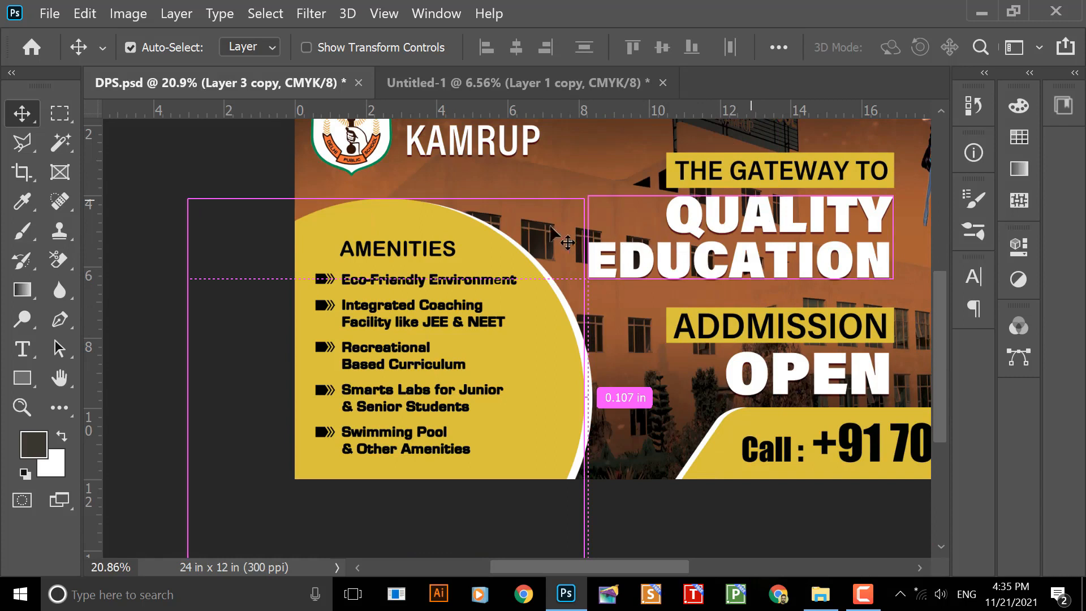
# - Draw a circle about 4913 px across with the Ellipse tool in Untitled-1 and move it just below the KAMRUP text
pyautogui.click(432, 80)
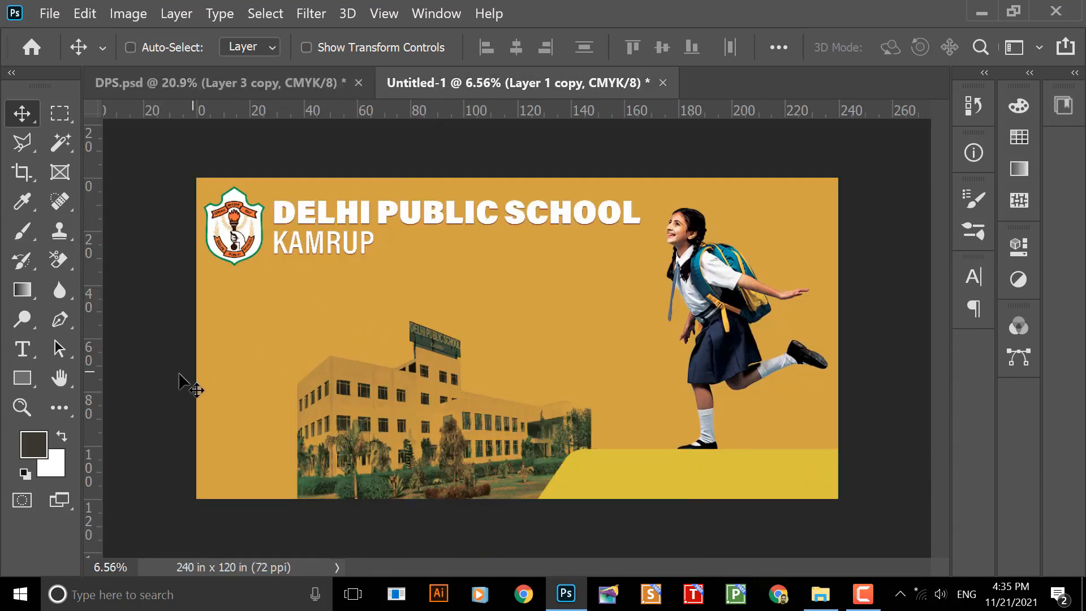
pyautogui.click(25, 378)
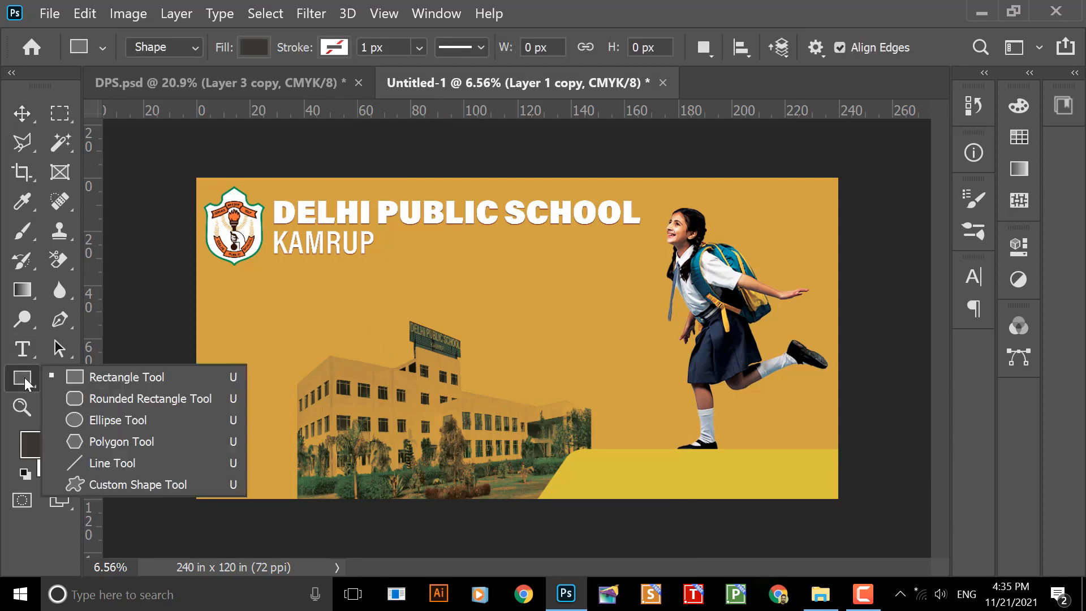
pyautogui.click(92, 426)
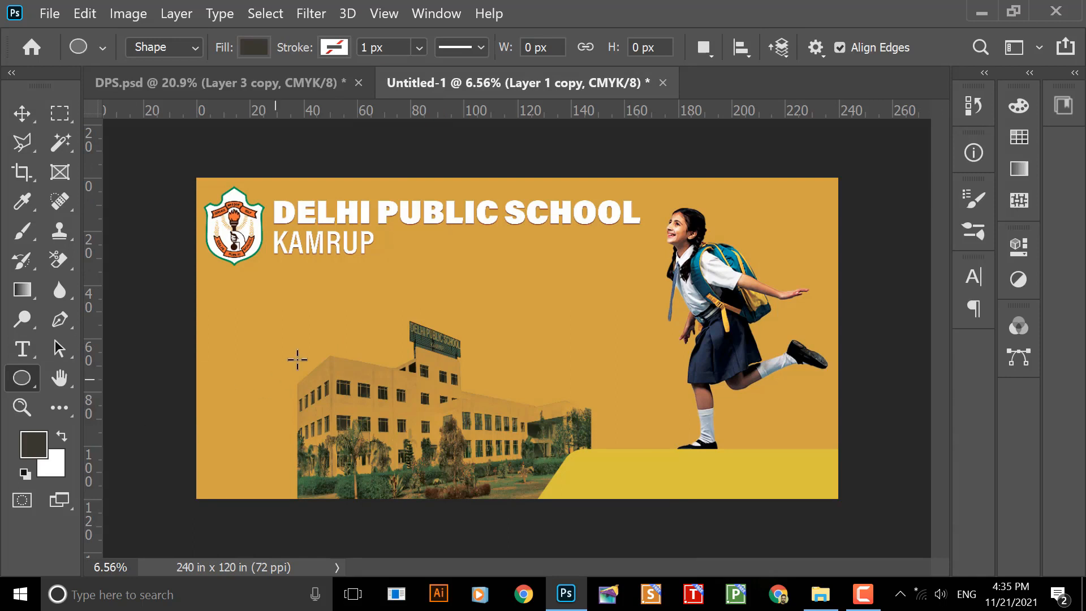
pyautogui.moveTo(310, 284); pyautogui.dragTo(532, 460)
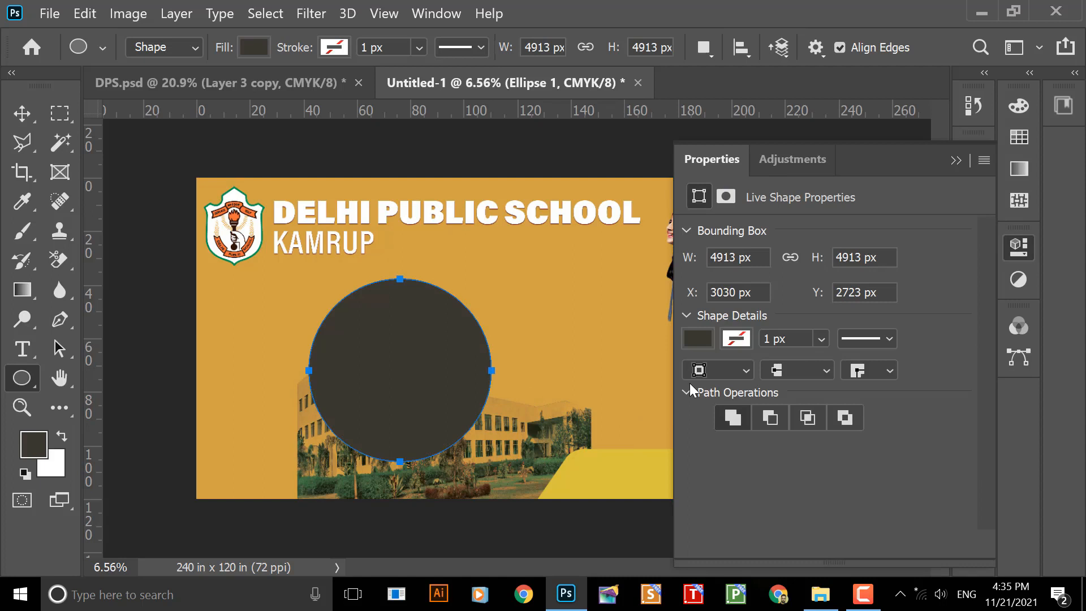
pyautogui.click(25, 119)
pyautogui.moveTo(406, 368); pyautogui.dragTo(362, 339)
# - Fill the circle, Ellipse 1, with the recently used orange-yellow color
pyautogui.click(704, 339)
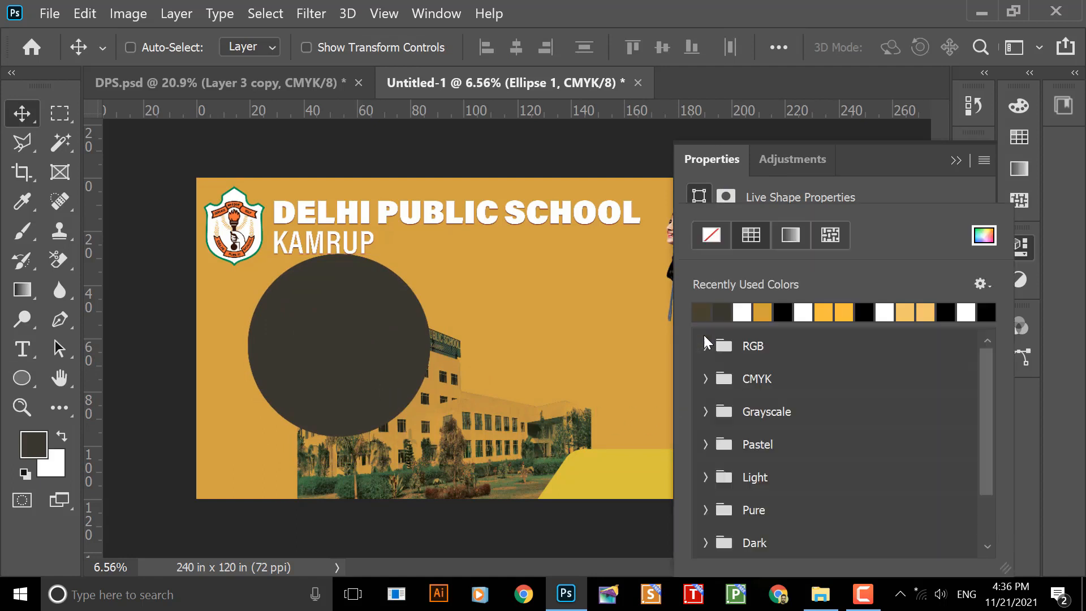
pyautogui.click(822, 310)
pyautogui.click(760, 313)
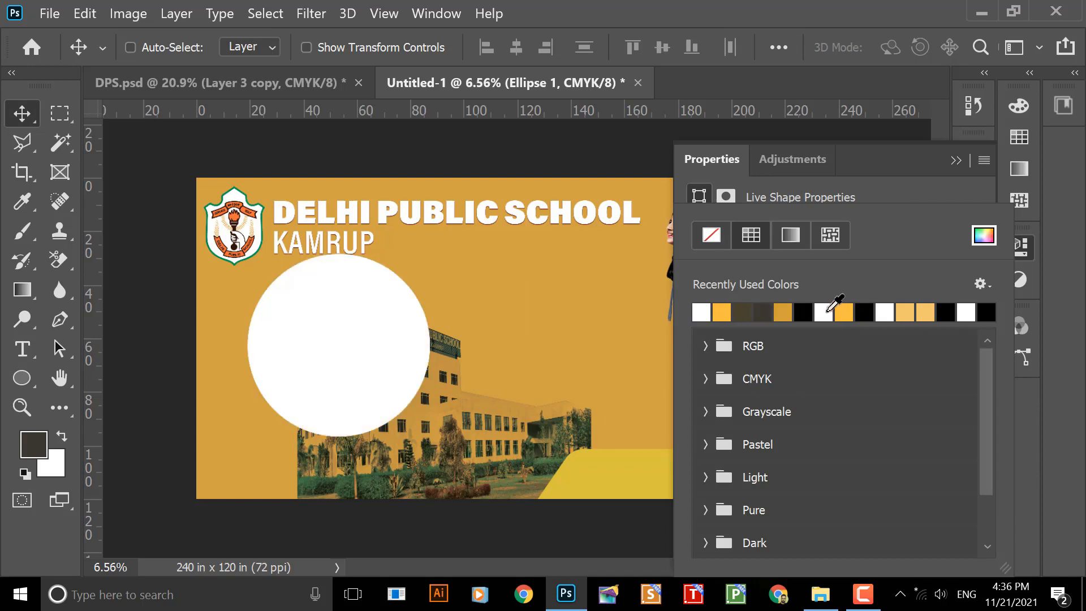
pyautogui.click(722, 311)
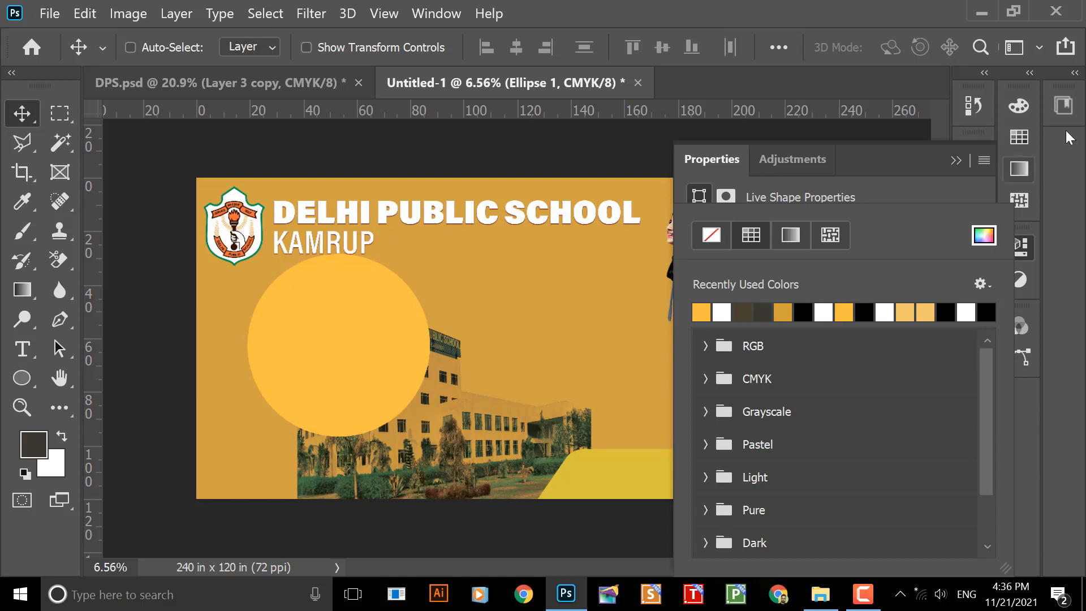
pyautogui.click(955, 159)
pyautogui.click(955, 158)
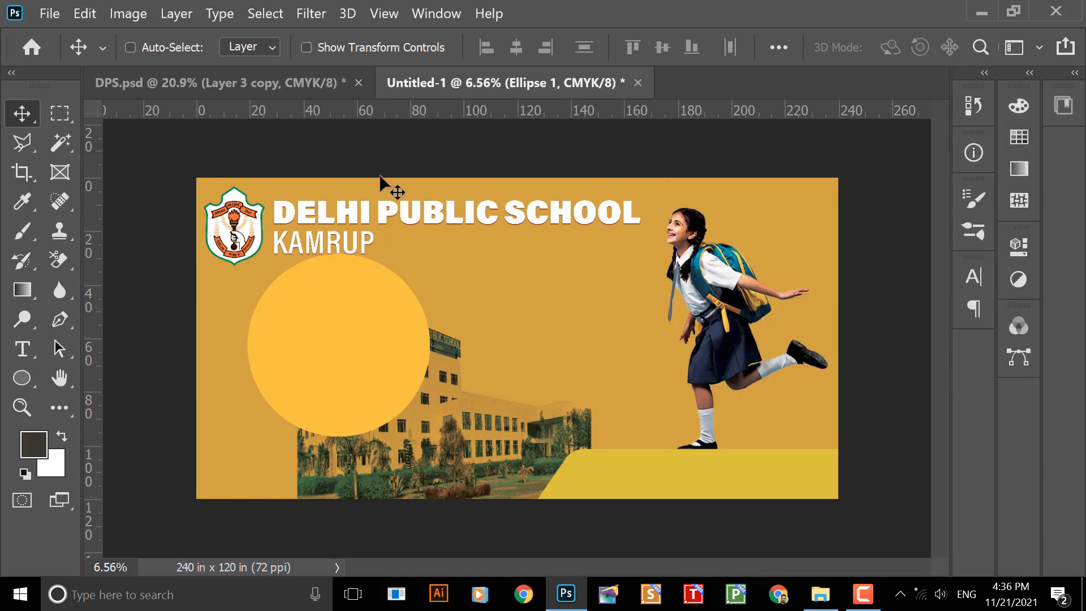
# - Enlarge the orange-yellow circle and fit it into the banner's lower-left corner, extending past the left and bottom edges
pyautogui.moveTo(366, 356); pyautogui.dragTo(377, 355)
pyautogui.hotkey('ctrl', 't')
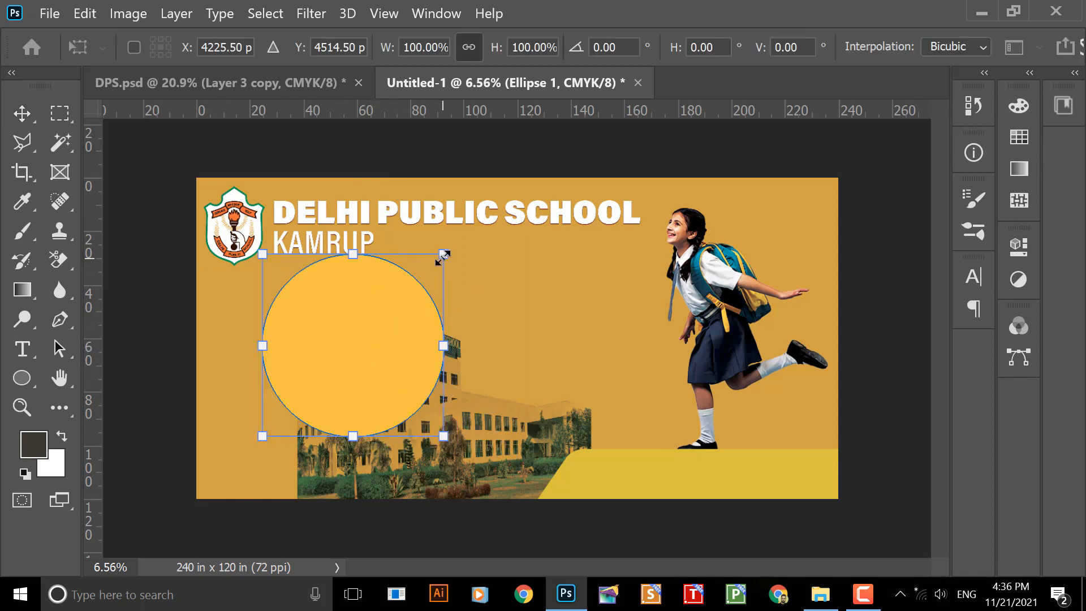
pyautogui.moveTo(443, 253); pyautogui.dragTo(504, 220)
pyautogui.moveTo(403, 311); pyautogui.dragTo(310, 424)
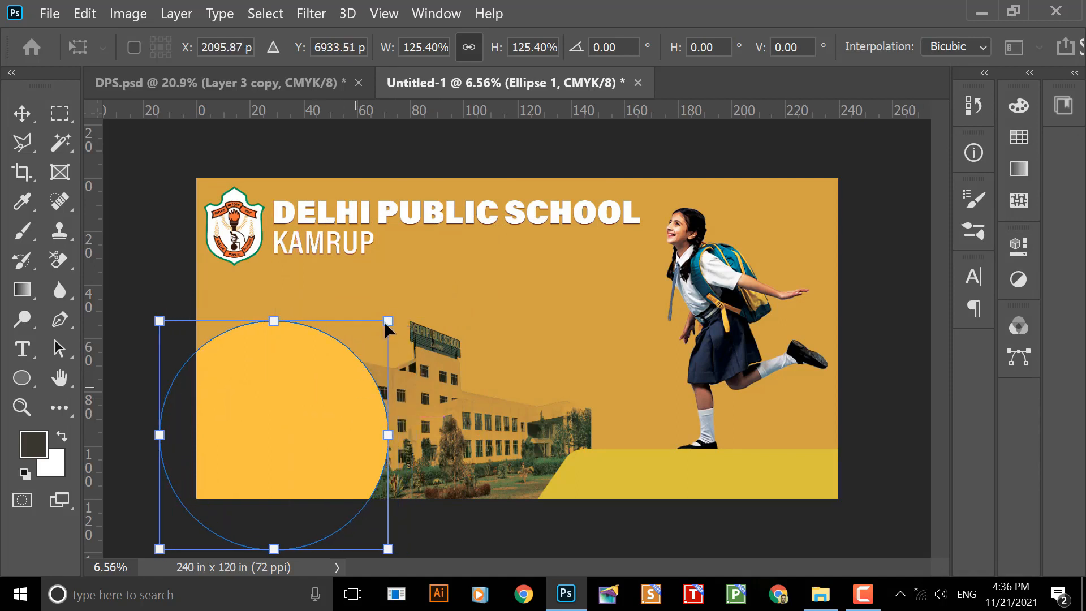
pyautogui.moveTo(388, 320); pyautogui.dragTo(412, 296)
pyautogui.press('Return')
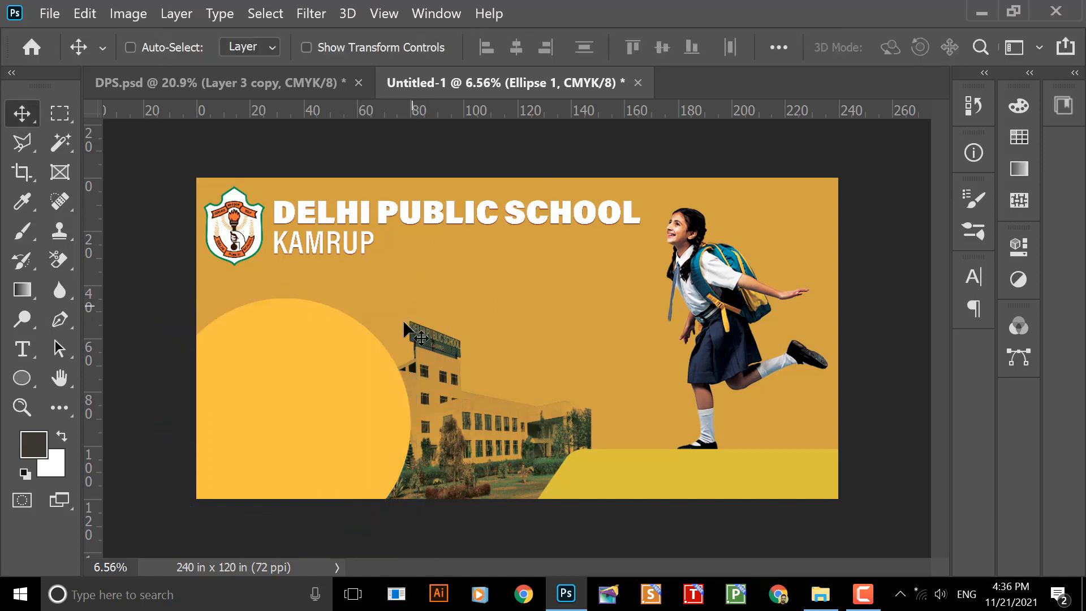
# - Examine the white circle, Layer 3 copy 2, behind the yellow amenities circle in DPS.psd
pyautogui.scroll(2, 458, 357)
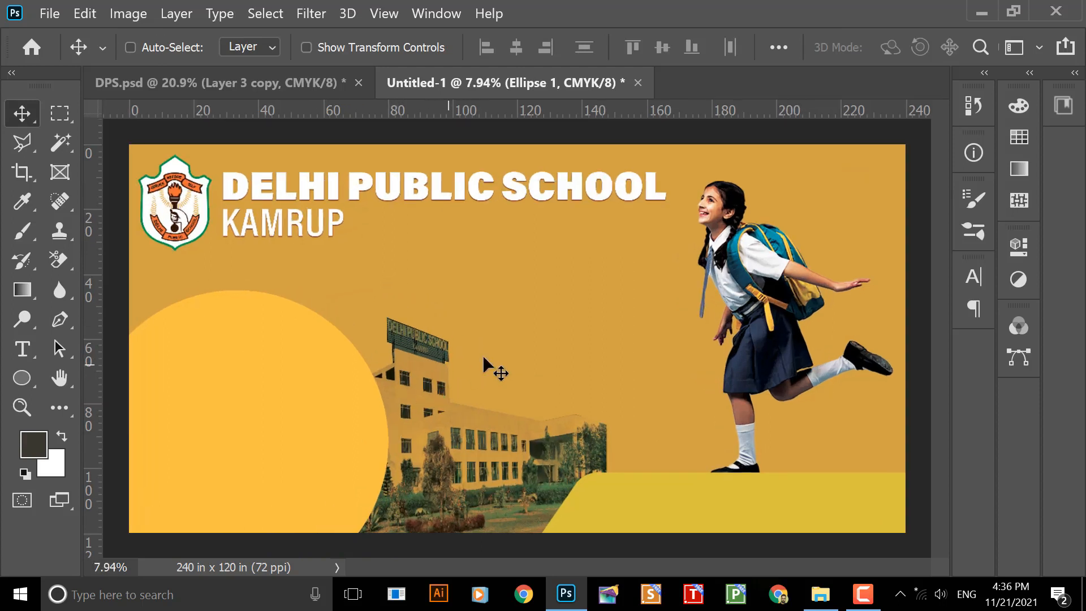
pyautogui.hotkey('ctrl', 'Tab')
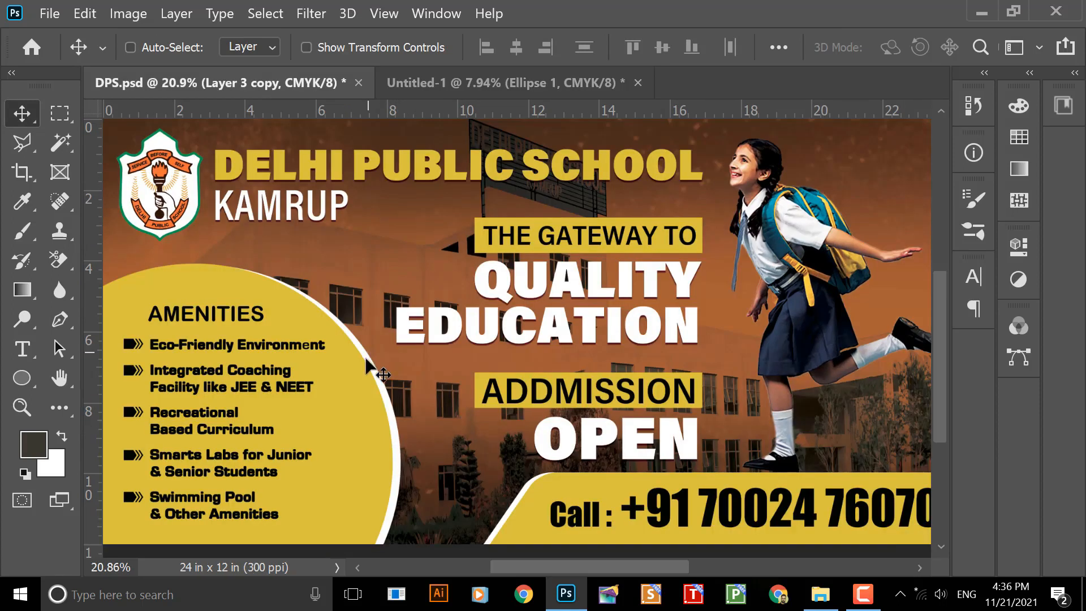
pyautogui.rightClick(396, 414)
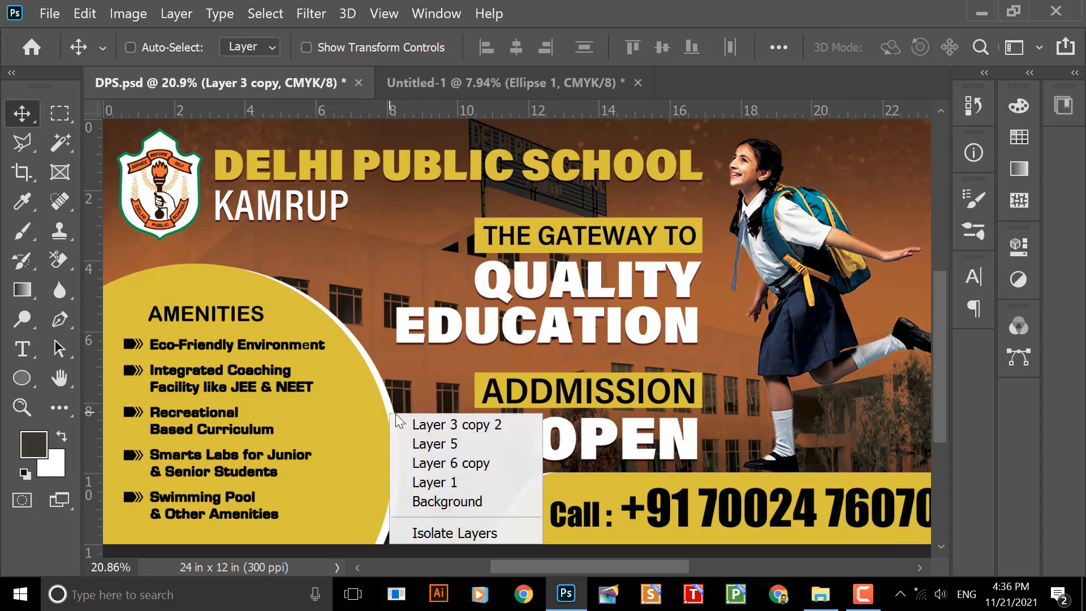
pyautogui.click(413, 425)
pyautogui.moveTo(395, 408); pyautogui.dragTo(378, 389)
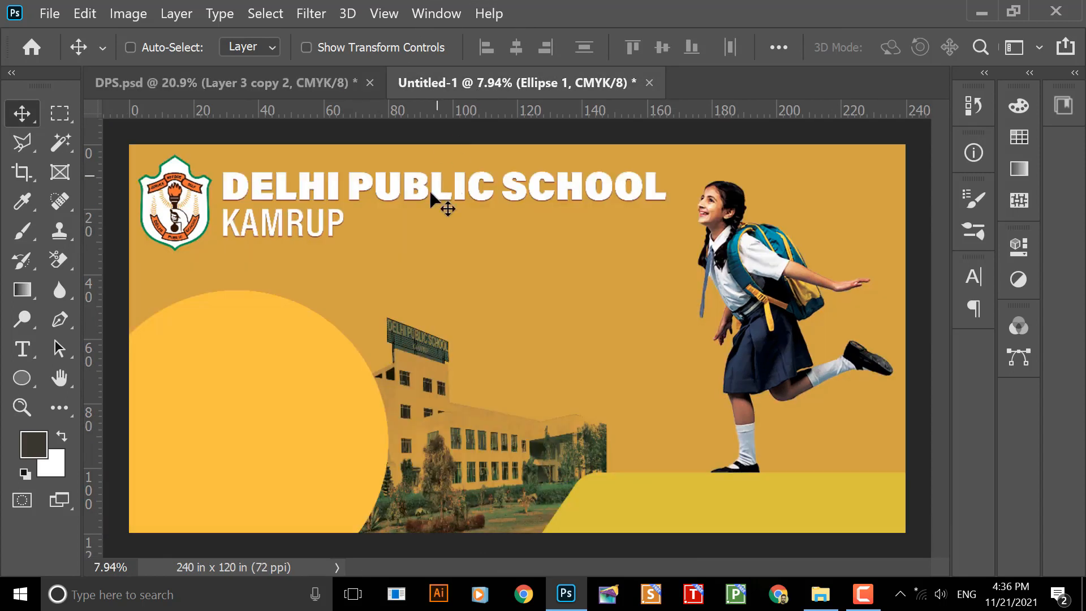
# - Duplicate the orange-yellow circle, Ellipse 1, in Untitled-1 and place the copy to its right over the building
pyautogui.click(476, 86)
pyautogui.rightClick(305, 338)
pyautogui.click(315, 347)
pyautogui.moveTo(296, 338); pyautogui.dragTo(551, 346)
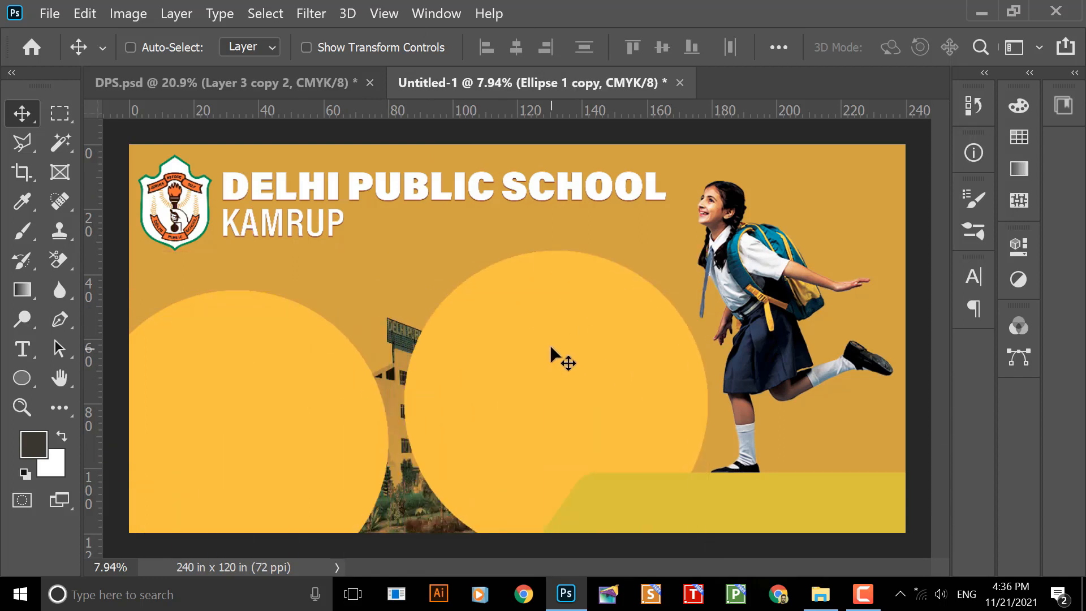
# - Apply a white Color Overlay with Normal blending at 100% opacity to the lower-left circle, Ellipse 1
pyautogui.rightClick(285, 334)
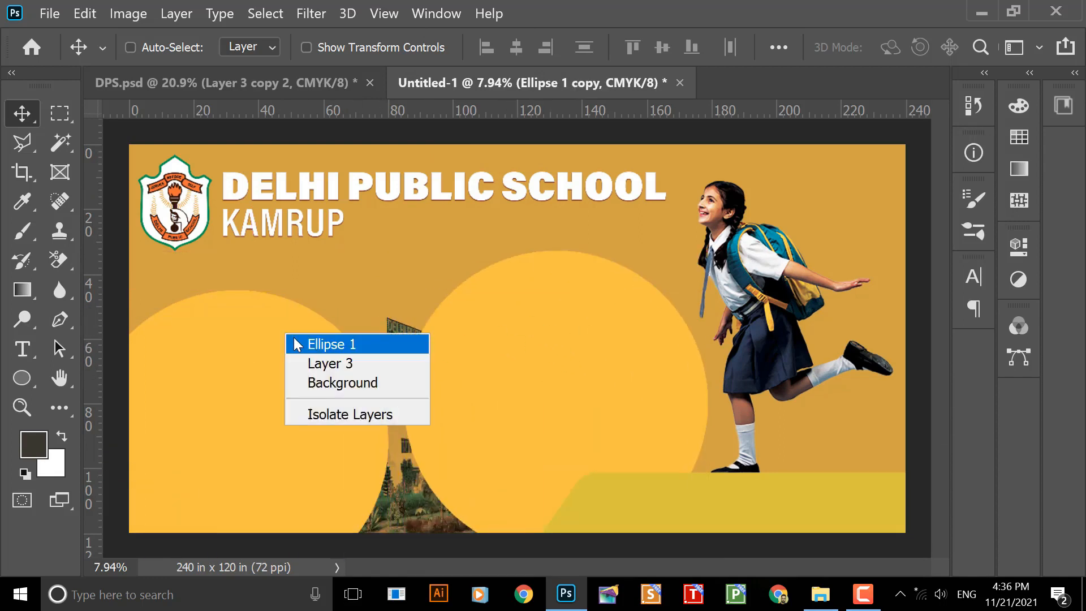
pyautogui.click(294, 338)
pyautogui.press('F7')
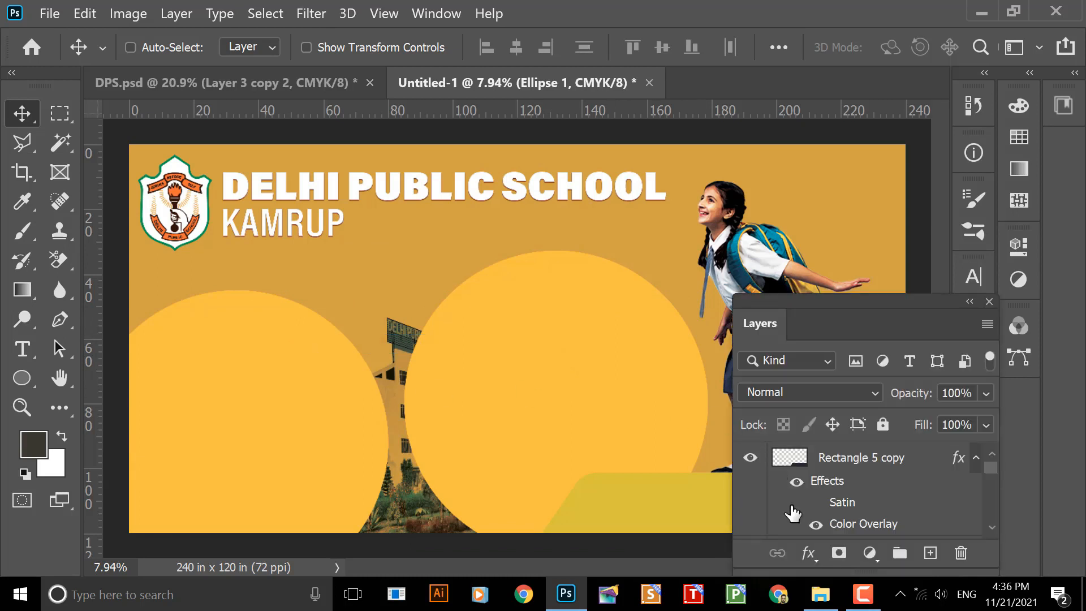
pyautogui.click(809, 556)
pyautogui.click(891, 471)
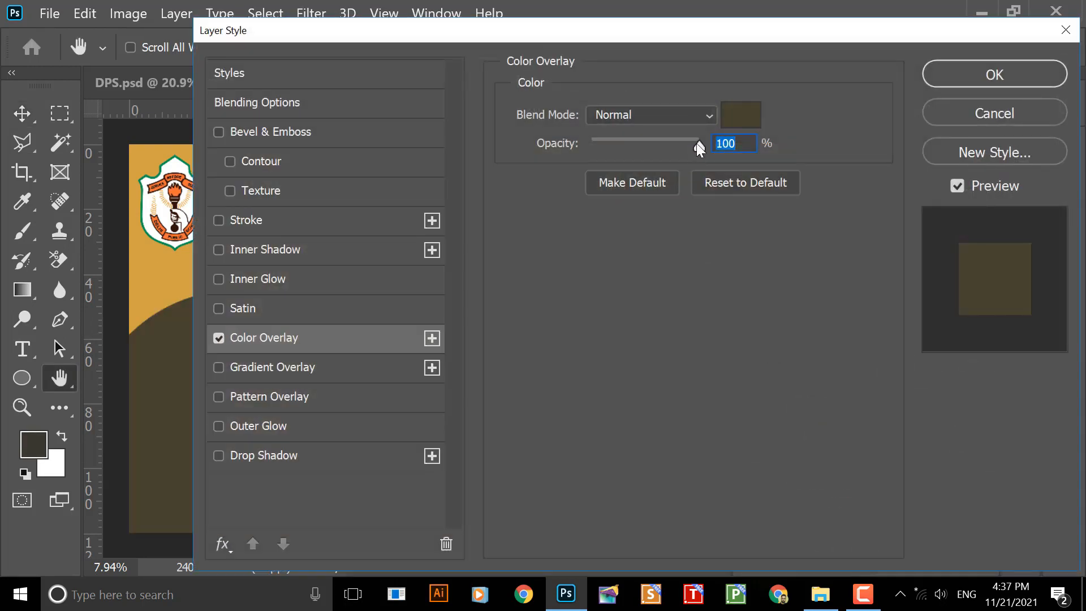
pyautogui.click(741, 114)
pyautogui.click(490, 143)
pyautogui.click(1009, 138)
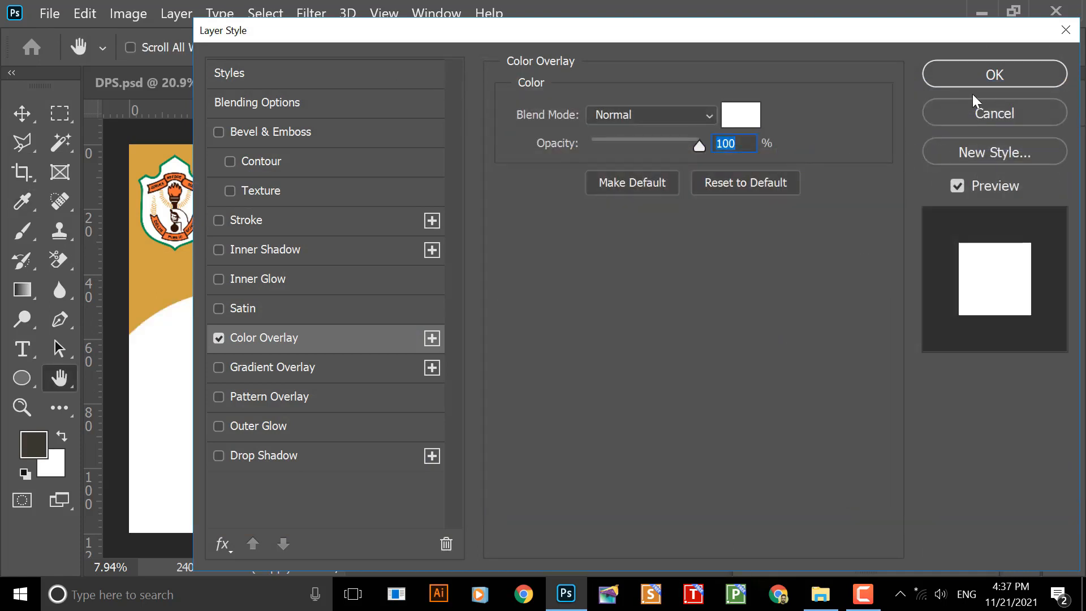
pyautogui.click(981, 81)
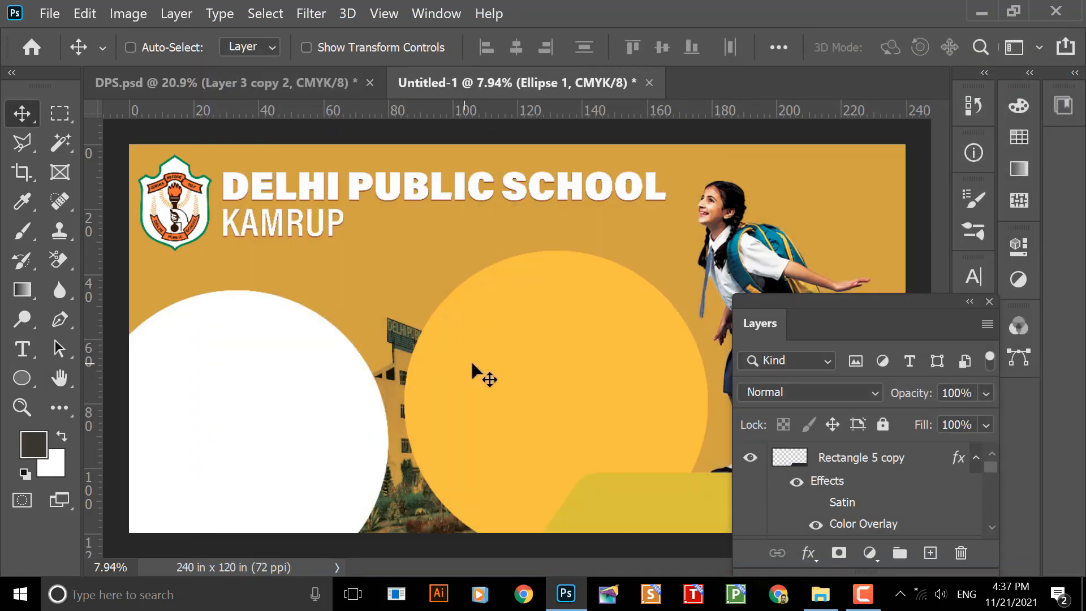
# - Move the orange-yellow circle, Ellipse 1 copy, onto the white circle, leaving a white crescent along its right edge
pyautogui.moveTo(511, 323); pyautogui.dragTo(212, 360)
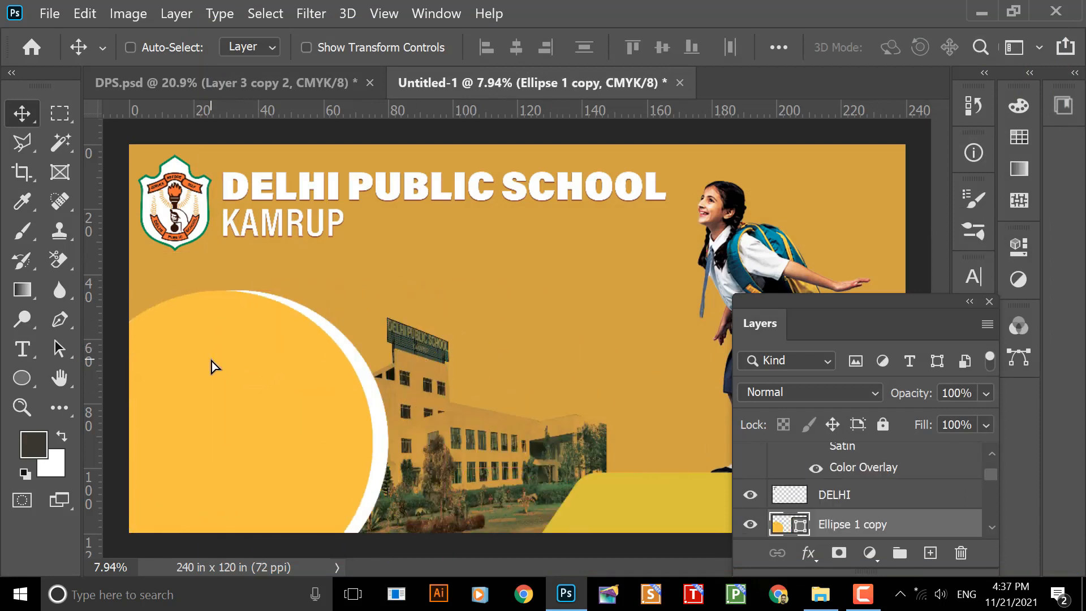
pyautogui.rightClick(312, 398)
pyautogui.press('Escape')
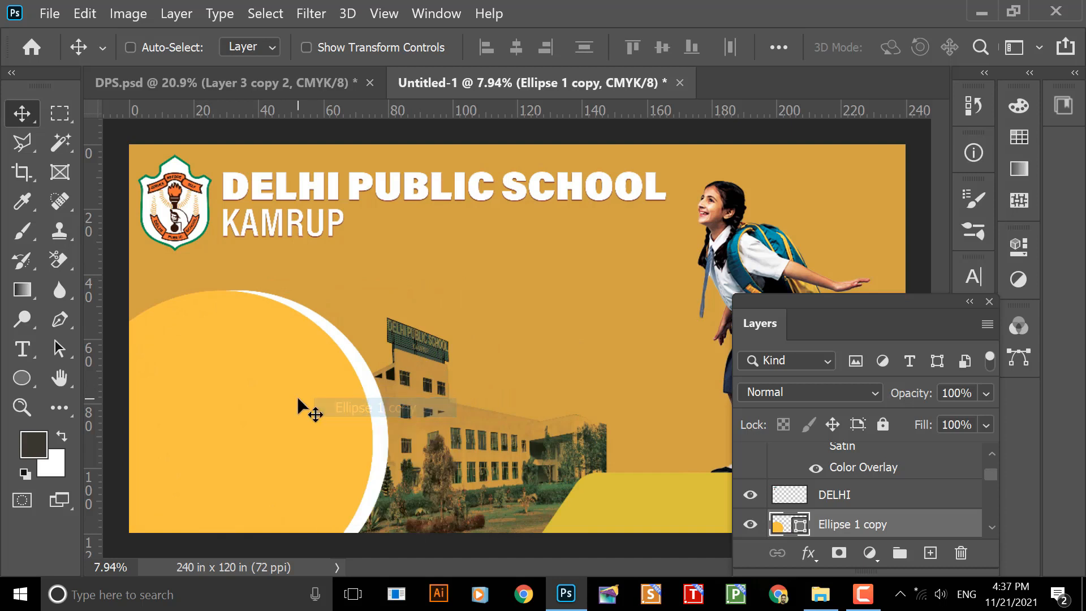
# - Nudge the orange-yellow circle, Ellipse 1 copy, to the right to narrow the white crescent
pyautogui.press('Right')
pyautogui.press('Right')
pyautogui.press('Right')
pyautogui.press('Right')
pyautogui.press('Right')
pyautogui.press('Right')
pyautogui.press('Right')
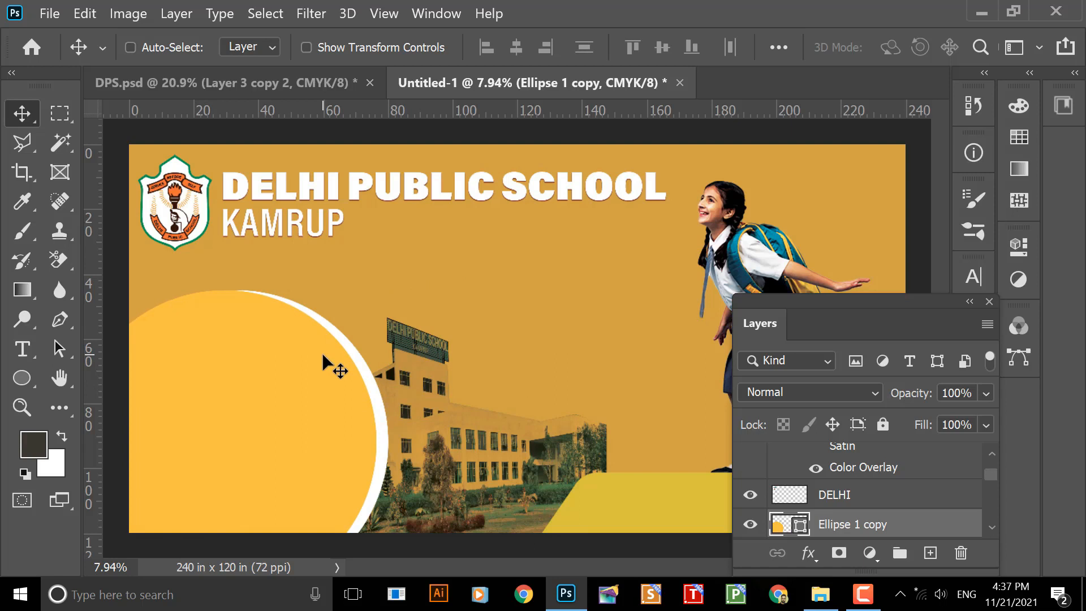
pyautogui.scroll(-2, 392, 317)
pyautogui.scroll(1, 392, 317)
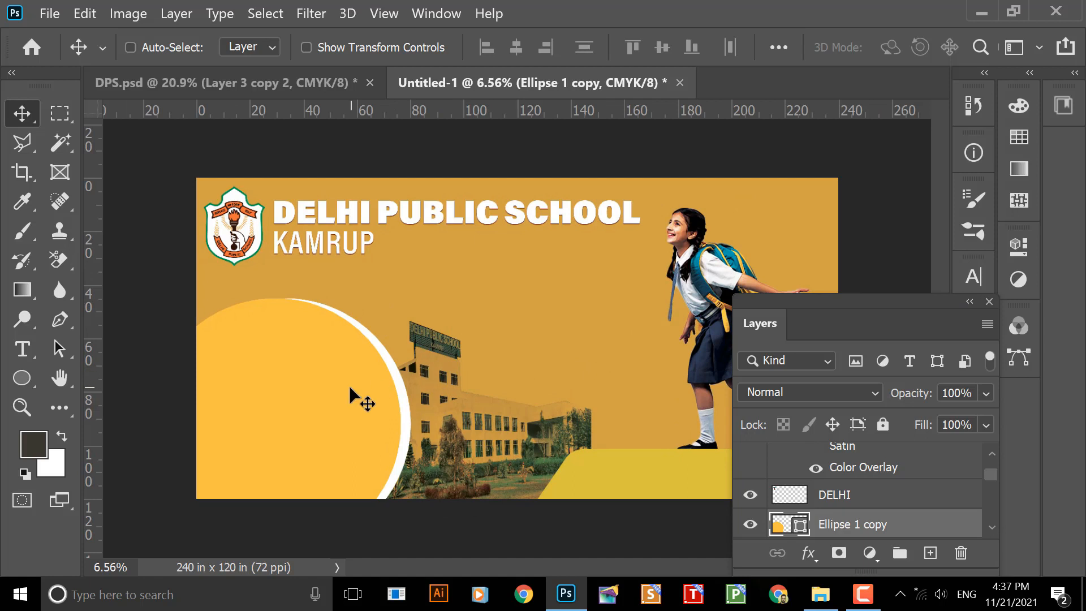
pyautogui.hotkey('shift', 'Right')
pyautogui.hotkey('shift', 'Right')
pyautogui.hotkey('shift', 'Right')
pyautogui.hotkey('shift', 'Right')
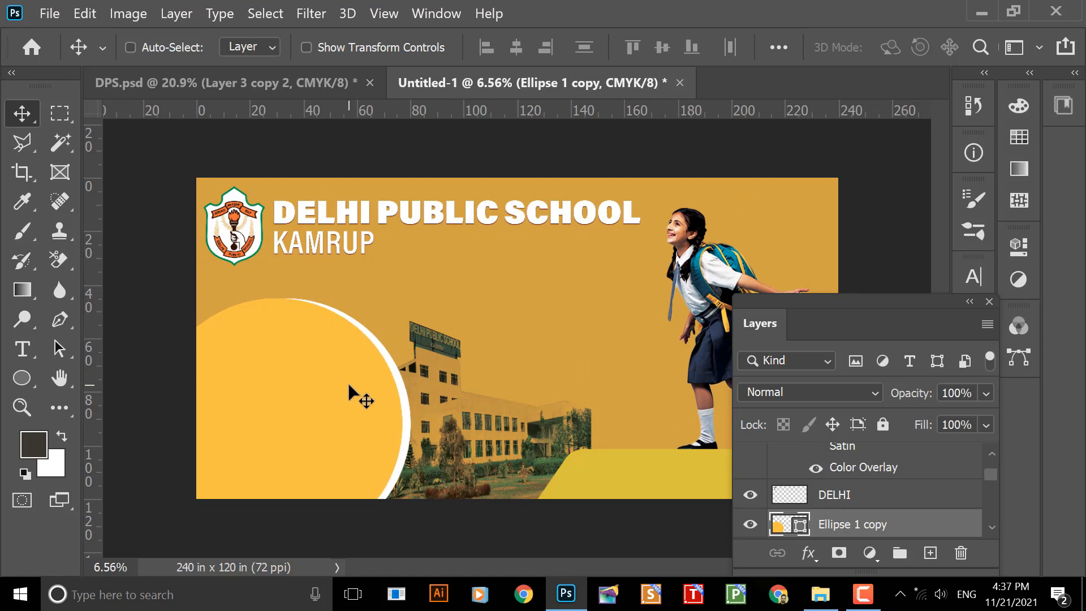
pyautogui.scroll(3, 339, 390)
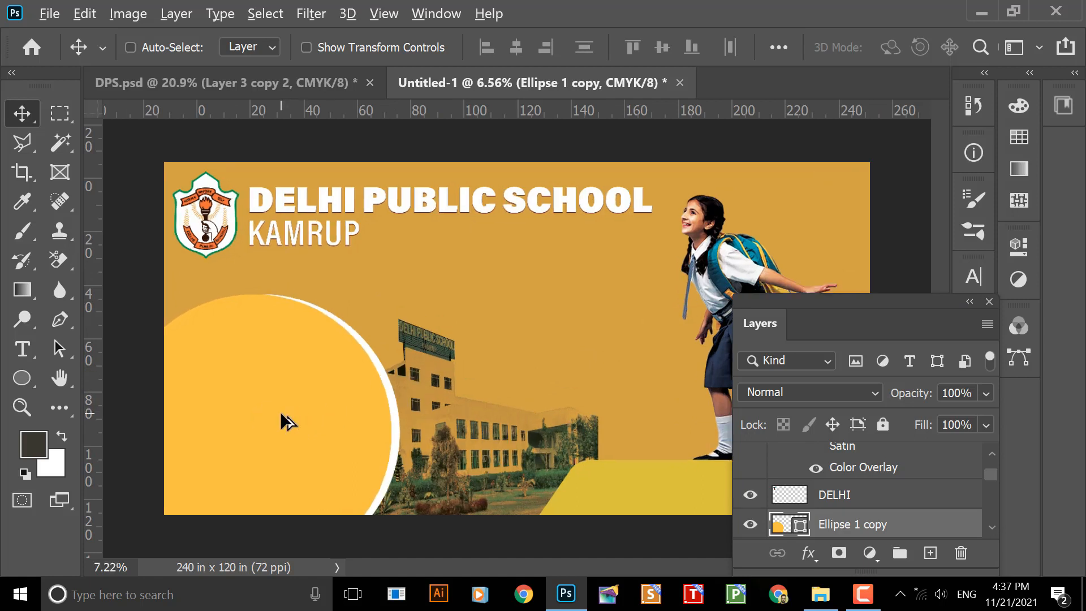
pyautogui.hscroll(-3, 383, 315)
pyautogui.scroll(-2, 395, 310)
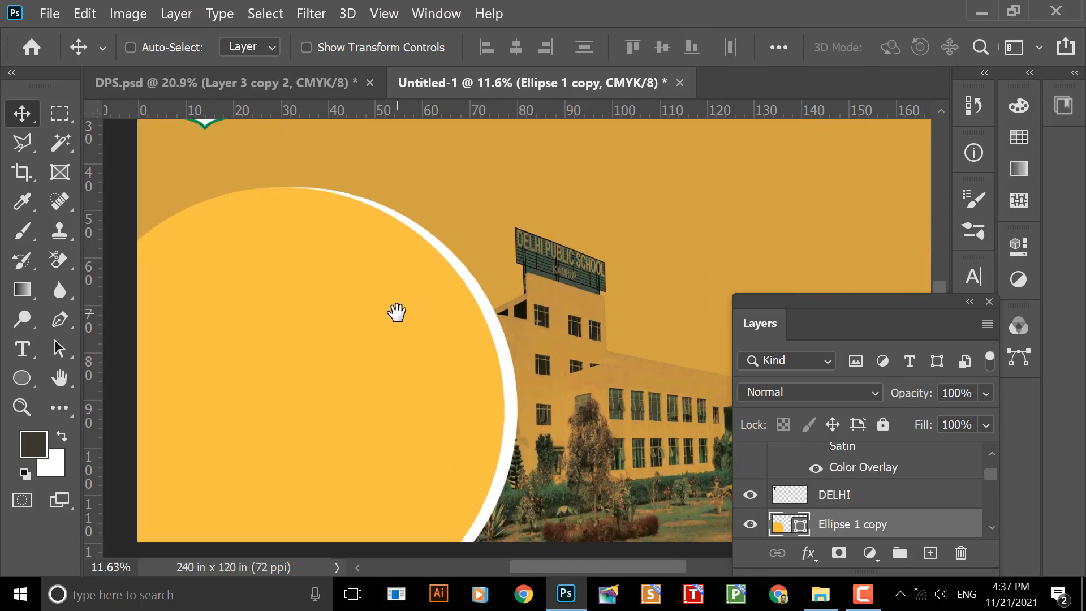
pyautogui.moveTo(373, 337); pyautogui.dragTo(378, 344)
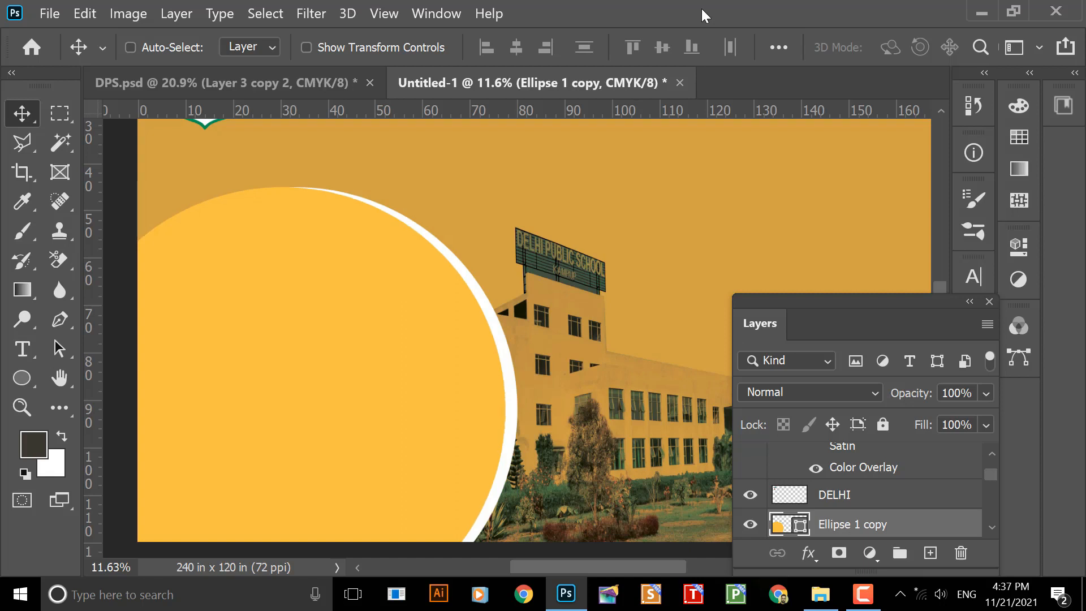
pyautogui.click(969, 301)
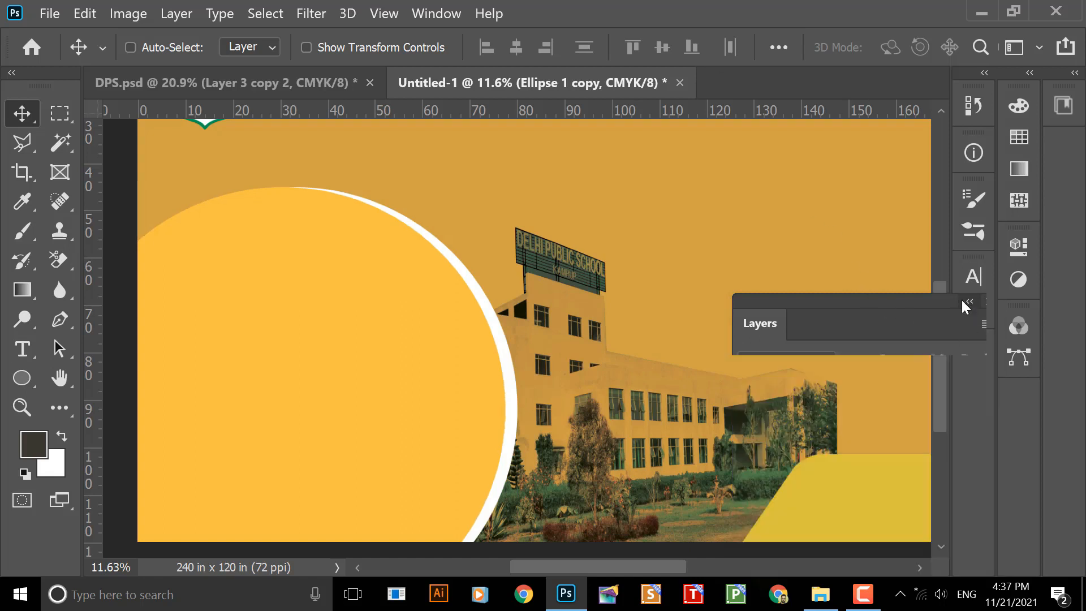
pyautogui.scroll(-1, 443, 299)
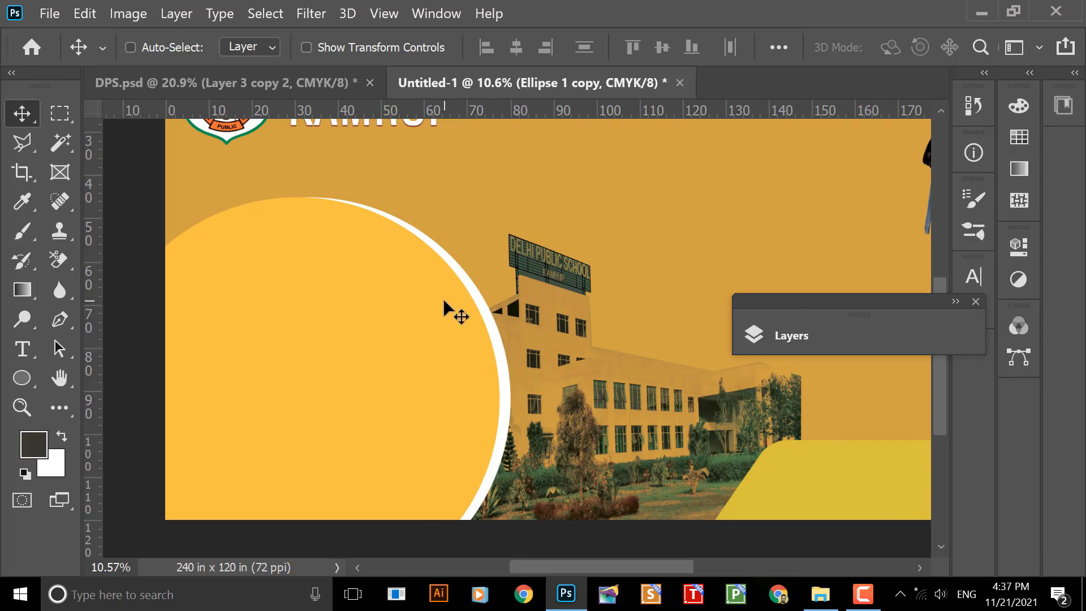
pyautogui.press('F7')
pyautogui.press('F7')
pyautogui.press('F7')
pyautogui.press('F7')
pyautogui.click(955, 303)
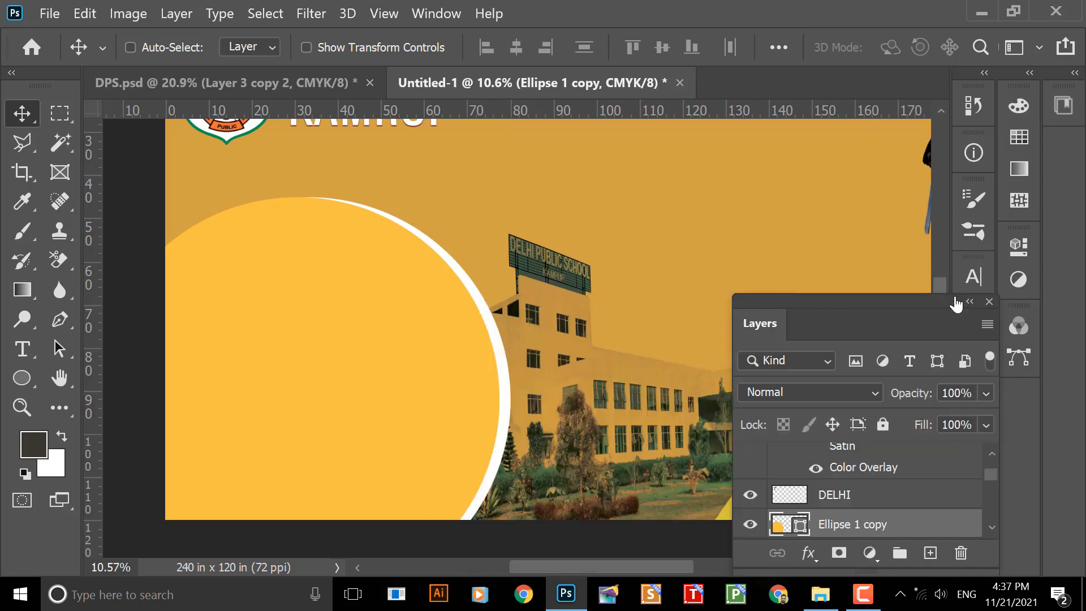
pyautogui.press('F7')
pyautogui.moveTo(496, 323); pyautogui.dragTo(386, 364)
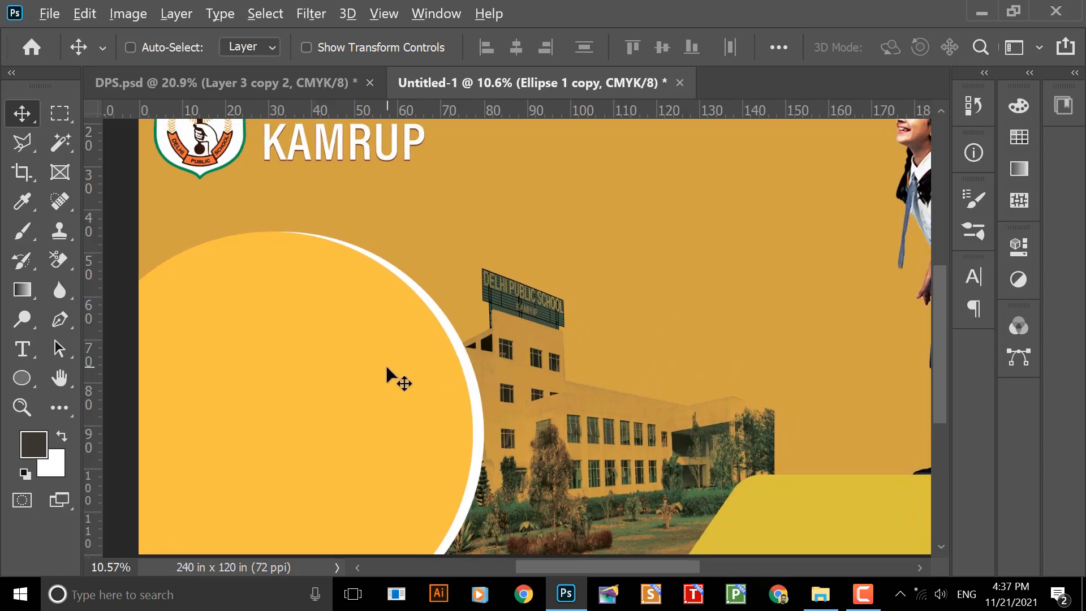
pyautogui.hotkey('ctrl', '0')
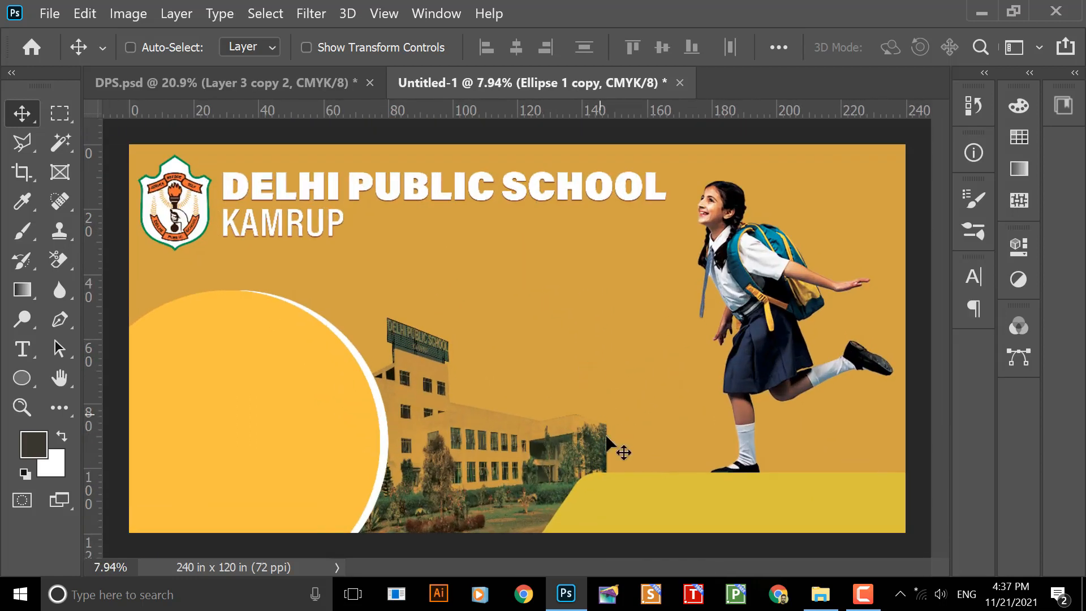
pyautogui.rightClick(656, 497)
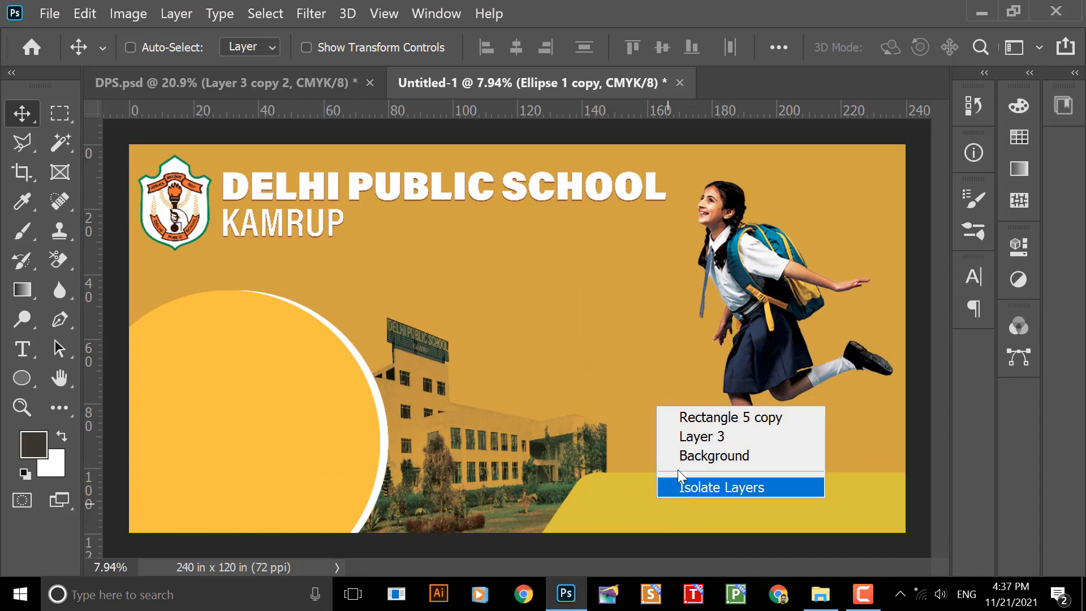
pyautogui.click(693, 418)
pyautogui.moveTo(665, 485); pyautogui.dragTo(740, 441)
pyautogui.hotkey('ctrl', 'z')
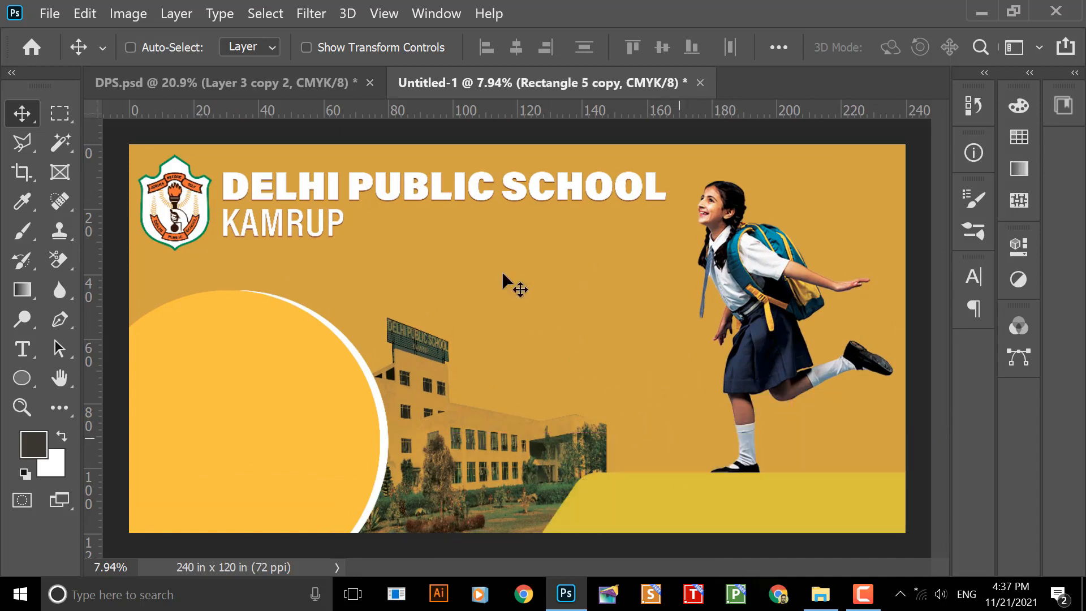
# - Compare the layout with DPS.psd and place a duplicate of the yellow angled contact banner above the original in Untitled-1
pyautogui.click(324, 82)
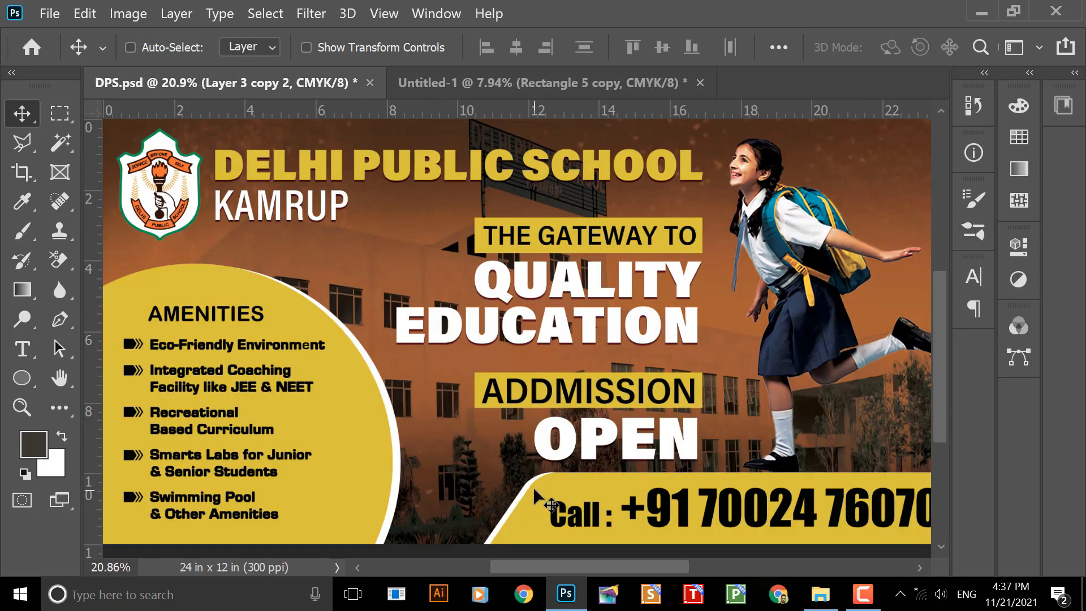
pyautogui.click(535, 89)
pyautogui.rightClick(602, 494)
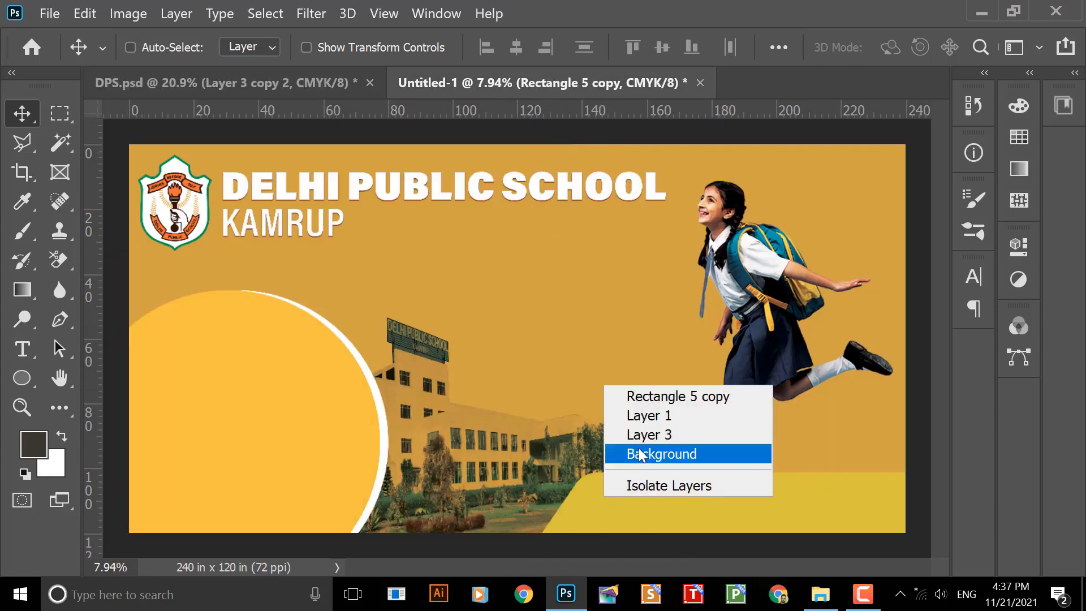
pyautogui.click(644, 396)
pyautogui.rightClick(617, 482)
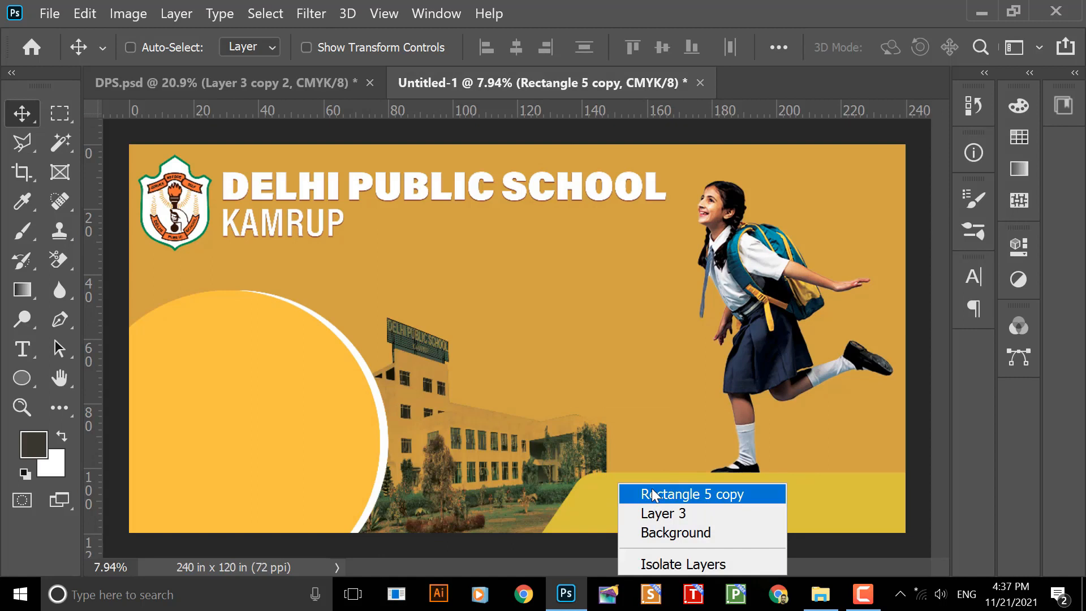
pyautogui.click(650, 489)
pyautogui.moveTo(632, 500); pyautogui.dragTo(662, 361)
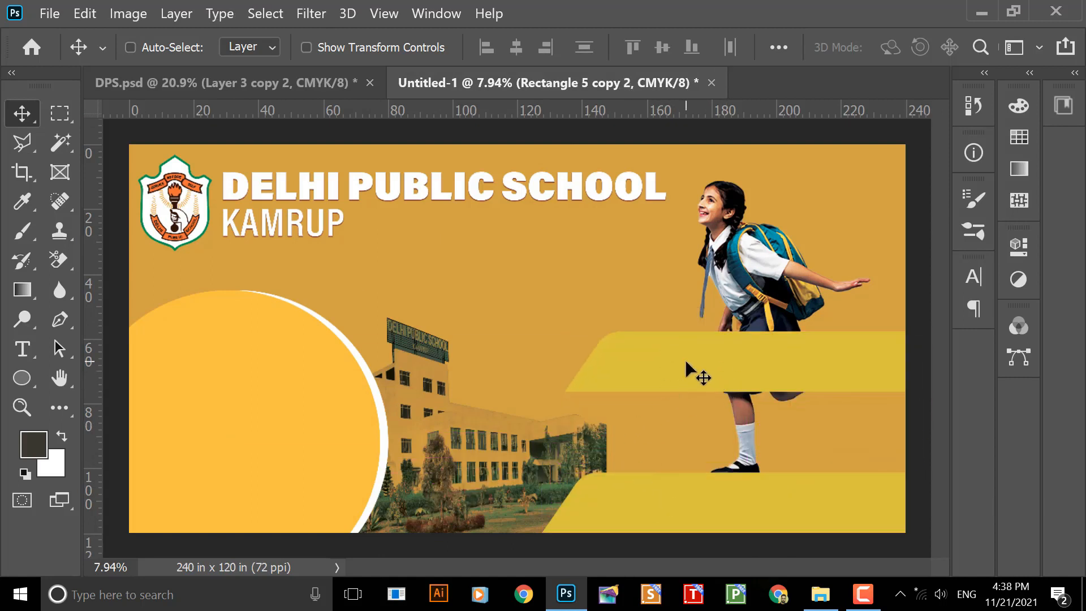
# - Give the original contact banner shape at the canvas bottom a white Color Overlay at 100% opacity
pyautogui.rightClick(599, 504)
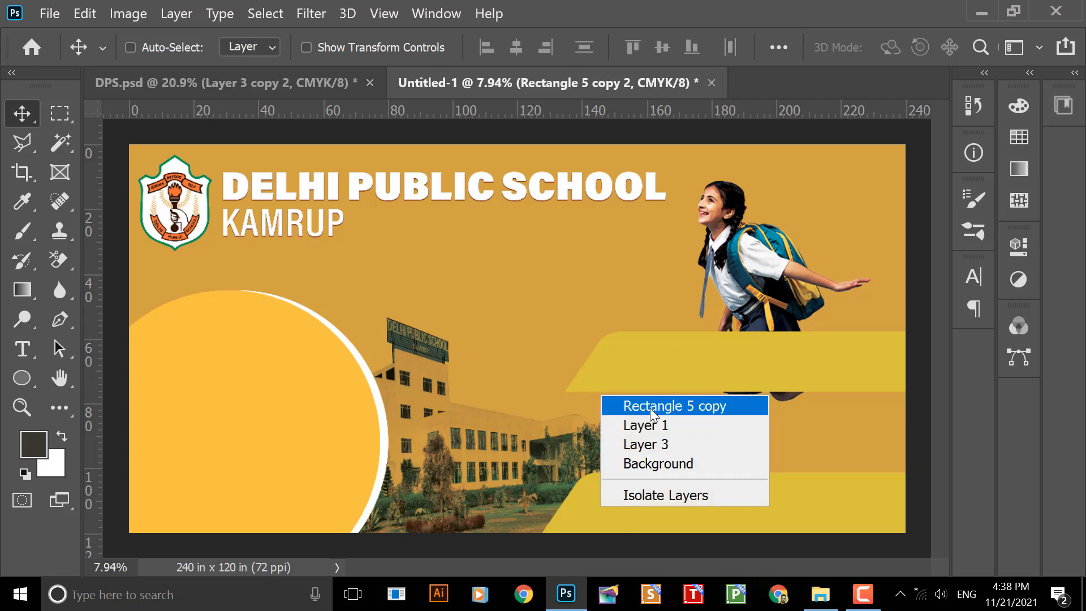
pyautogui.click(647, 407)
pyautogui.press('F7')
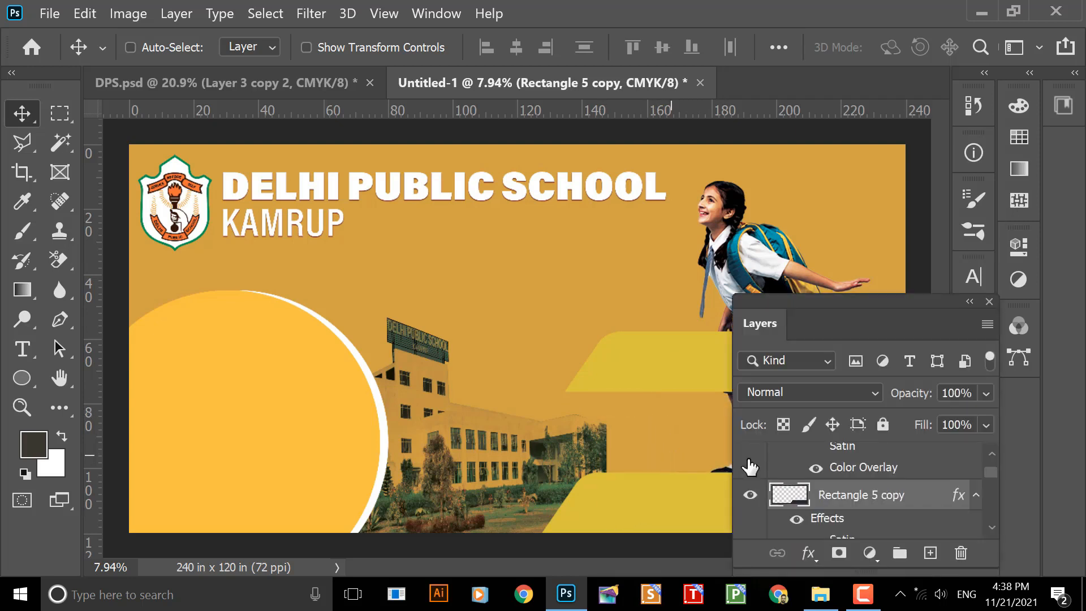
pyautogui.click(809, 553)
pyautogui.click(861, 460)
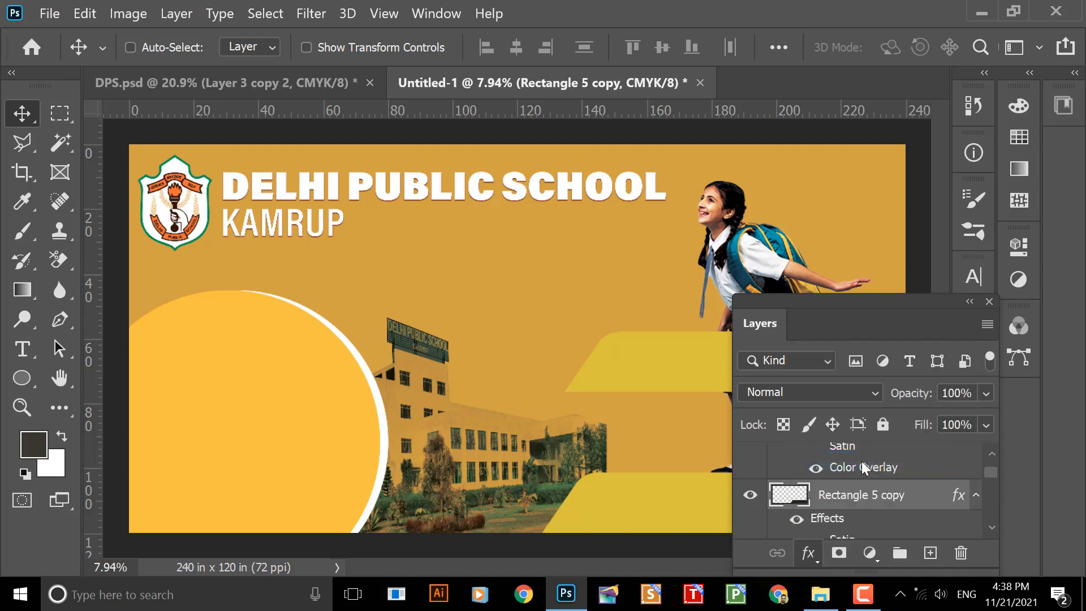
pyautogui.click(744, 115)
pyautogui.moveTo(543, 184); pyautogui.dragTo(490, 145)
pyautogui.click(1030, 138)
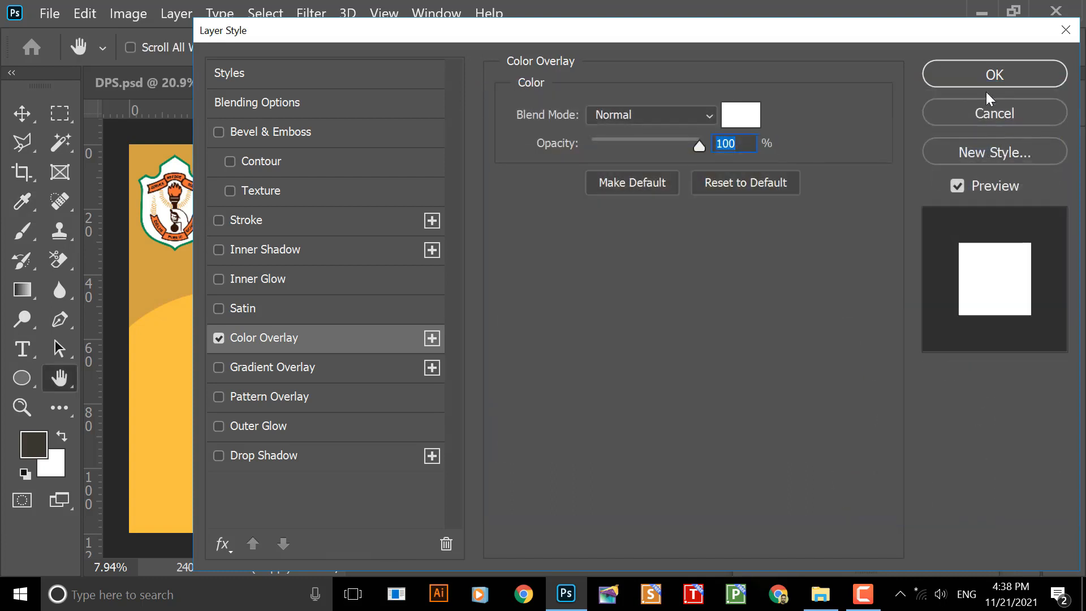
pyautogui.click(987, 79)
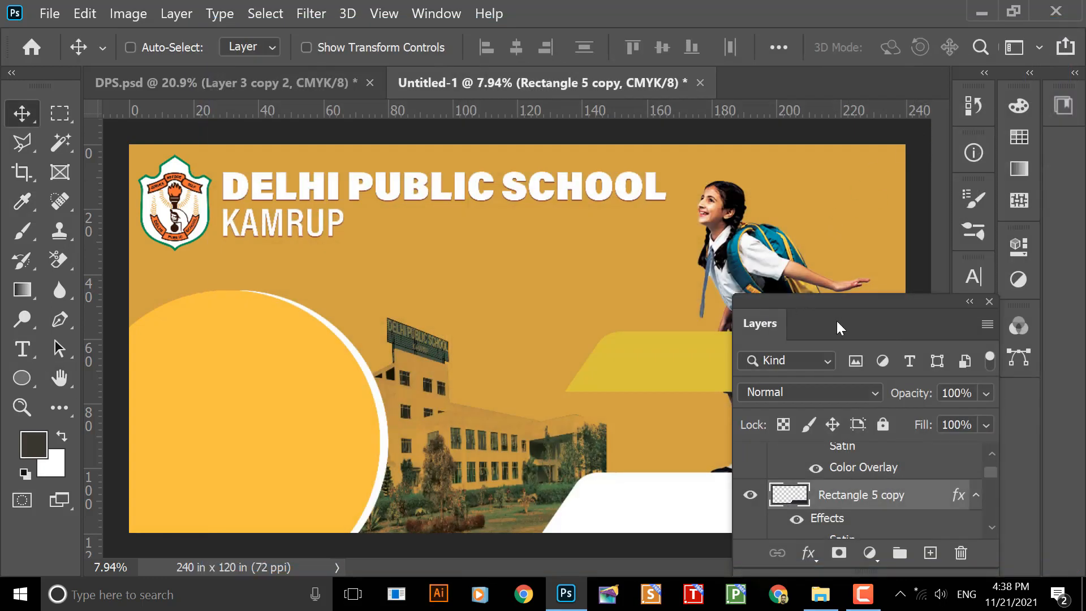
pyautogui.press('F7')
# - Move the yellow banner copy over the white banner, offset slightly so a white edge shows along its slanted side
pyautogui.rightClick(725, 376)
pyautogui.click(752, 388)
pyautogui.moveTo(708, 363); pyautogui.dragTo(709, 507)
pyautogui.scroll(3, 588, 486)
pyautogui.moveTo(697, 449); pyautogui.dragTo(617, 355)
pyautogui.moveTo(619, 407); pyautogui.dragTo(595, 407)
pyautogui.scroll(-3, 629, 371)
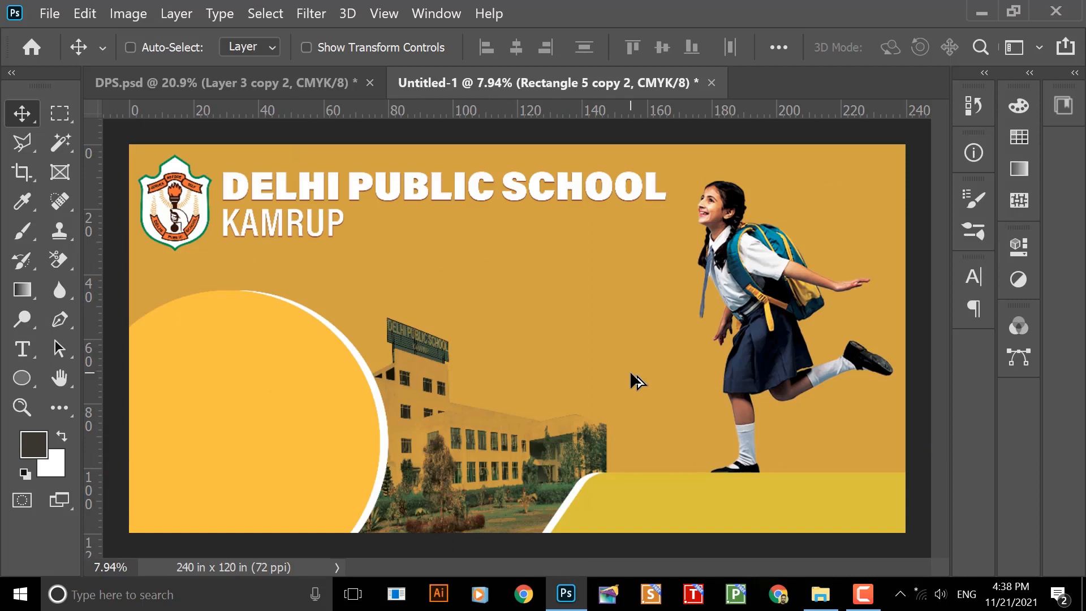
pyautogui.scroll(-1, 629, 371)
pyautogui.scroll(1, 629, 371)
pyautogui.scroll(-1, 629, 371)
# - Shift the school building photo slightly right after checking DPS.psd, and scale it proportionally to 128.24%
pyautogui.click(315, 80)
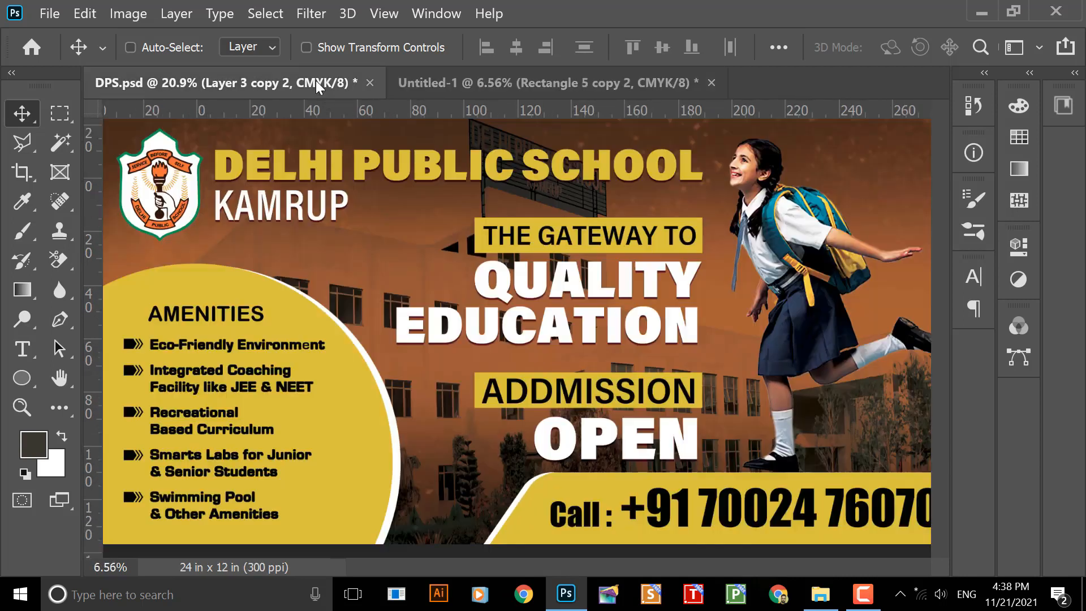
pyautogui.click(472, 85)
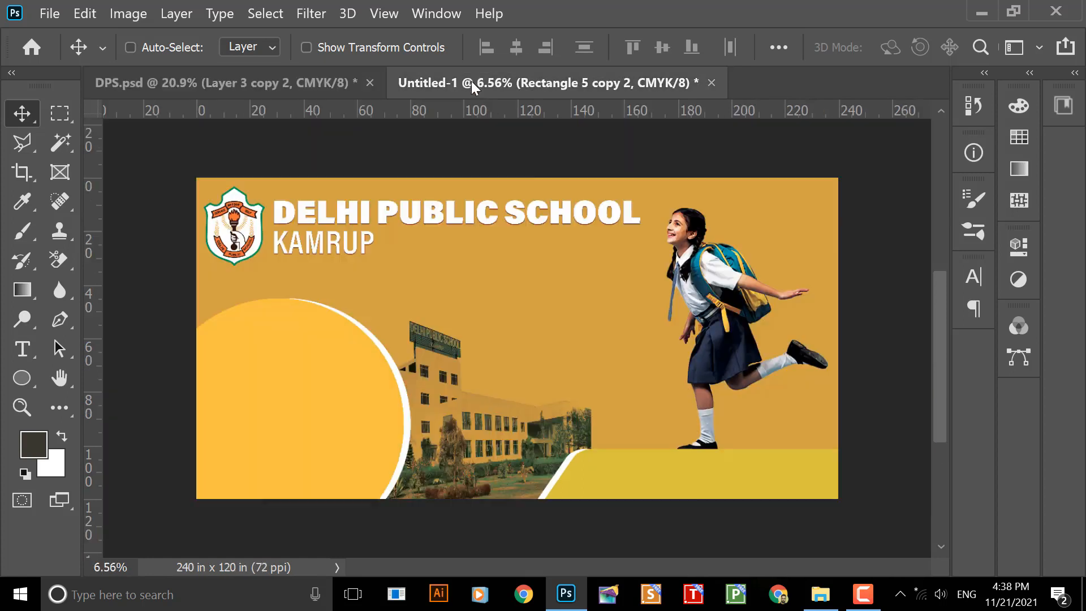
pyautogui.press('alt')
pyautogui.moveTo(441, 403)
pyautogui.mouseDown()
pyautogui.moveTo(449, 417)
pyautogui.moveTo(496, 328)
pyautogui.moveTo(460, 400)
pyautogui.mouseUp()
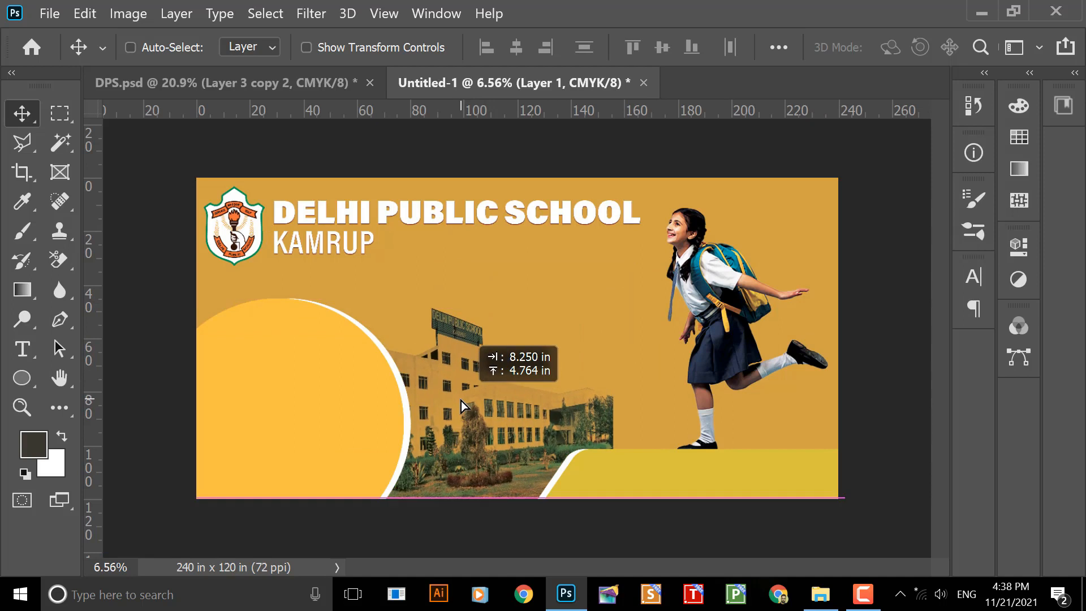
pyautogui.hotkey('ctrl', 't')
pyautogui.moveTo(614, 310); pyautogui.dragTo(718, 292)
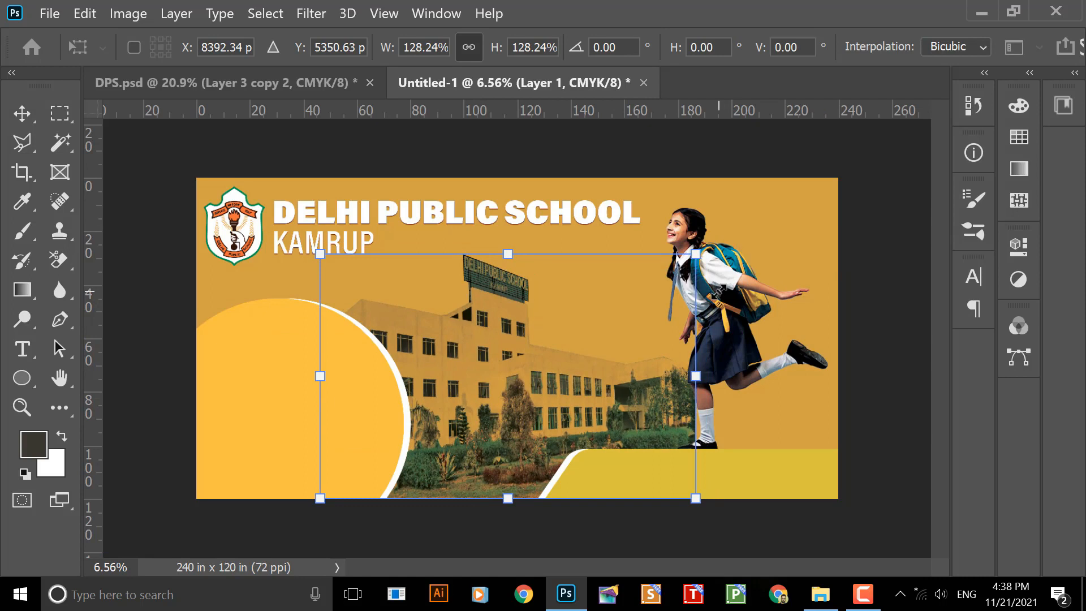
pyautogui.press('Return')
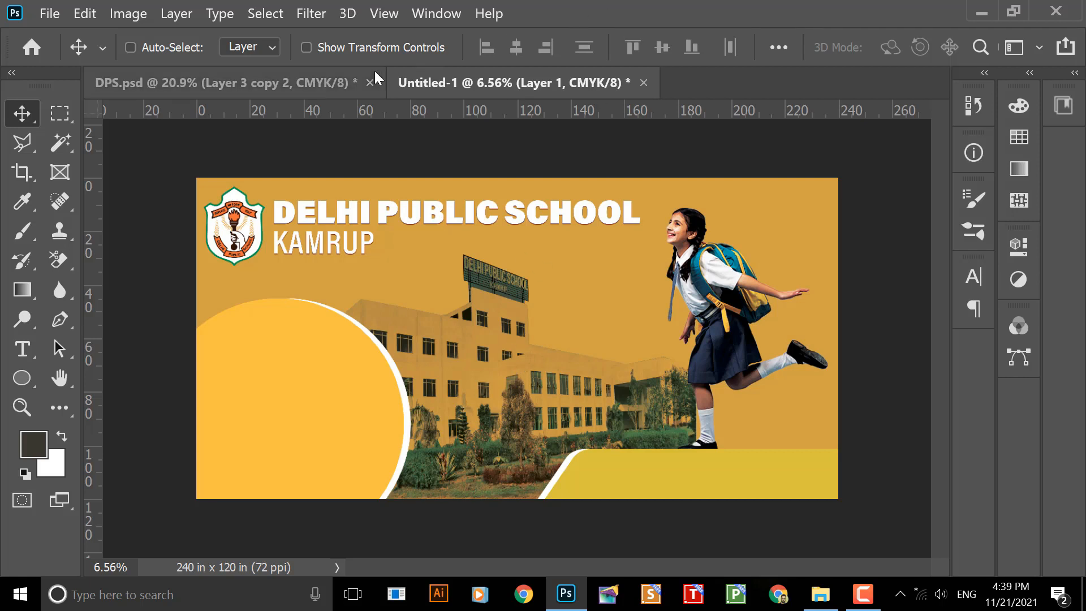
# - Check the building placement in DPS.psd and move the building photo further right in Untitled-1, behind the running girl
pyautogui.click(331, 83)
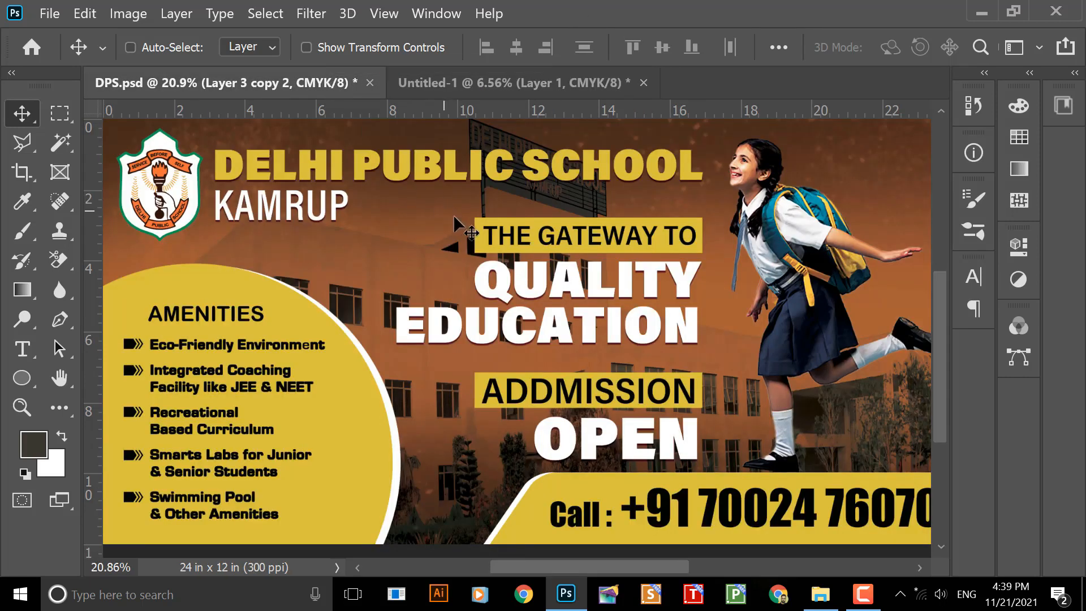
pyautogui.scroll(-2, 577, 264)
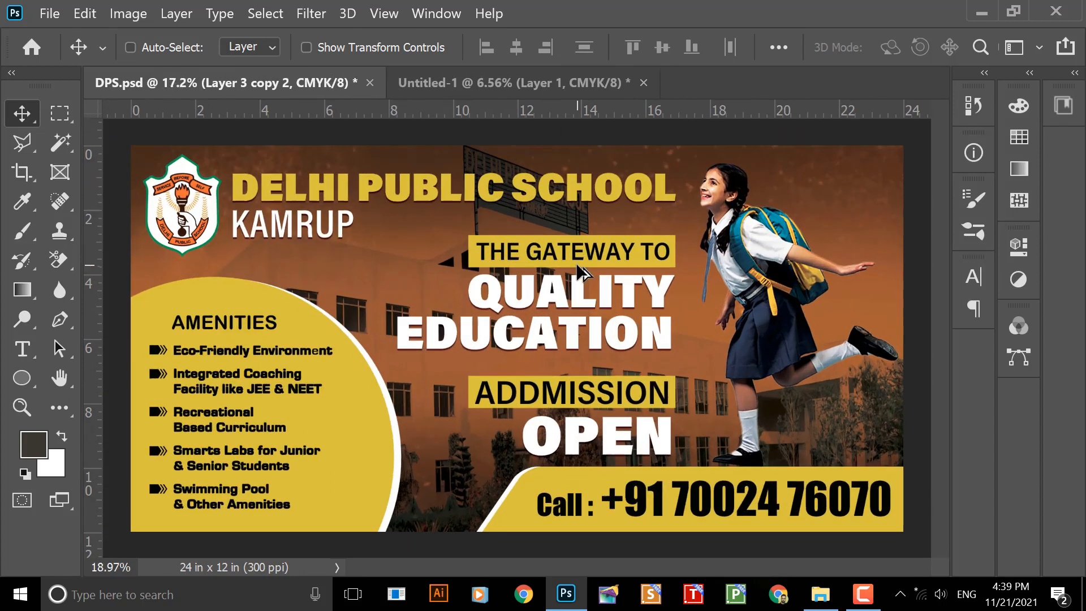
pyautogui.click(569, 87)
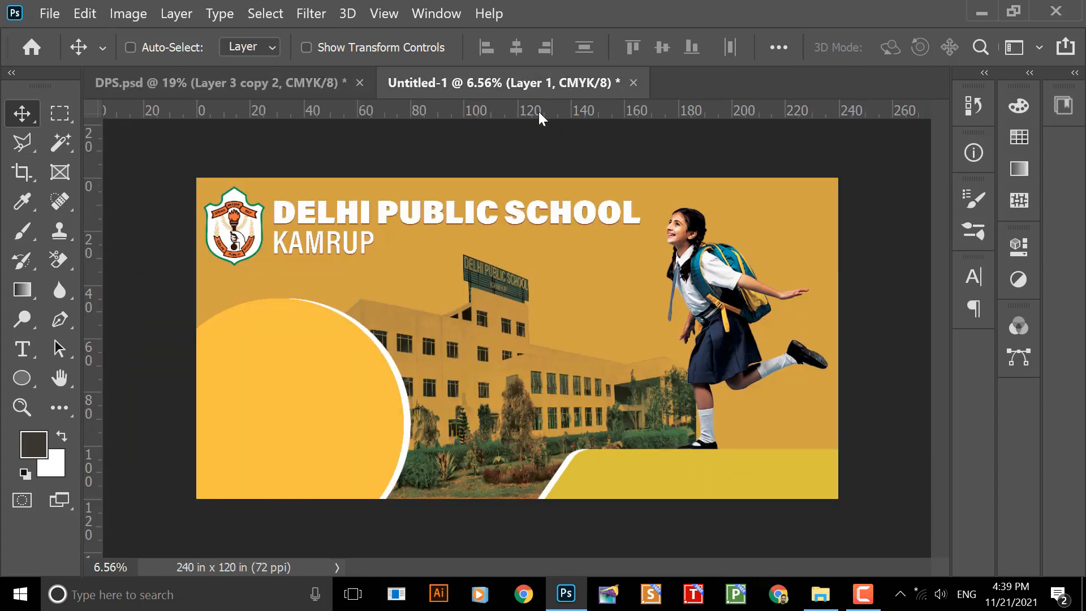
pyautogui.rightClick(480, 400)
pyautogui.click(481, 401)
pyautogui.moveTo(472, 389); pyautogui.dragTo(542, 402)
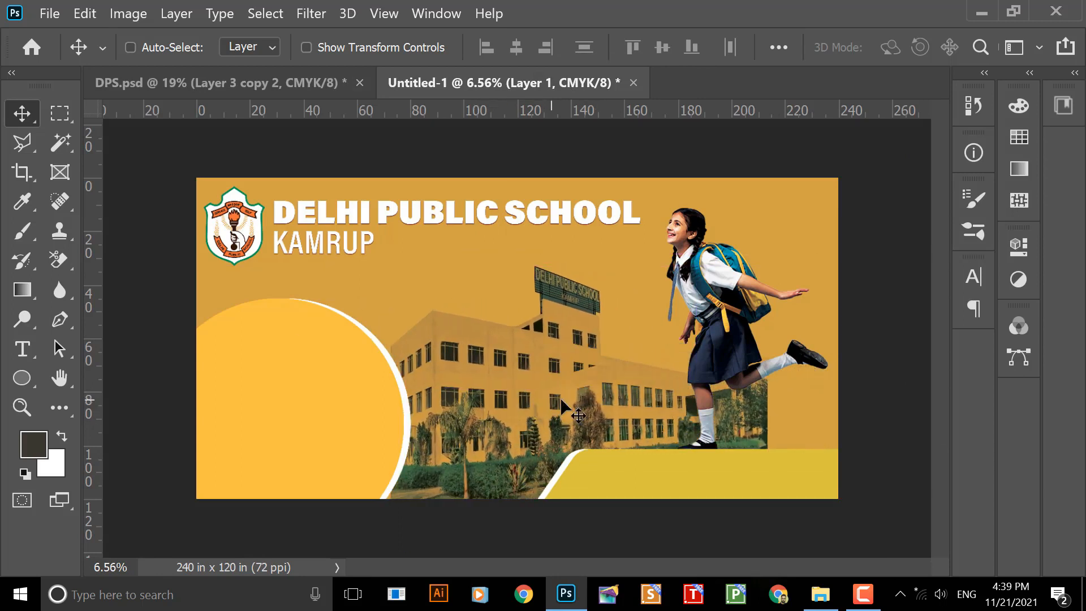
# - Scale the building photo to 130.84% width and 120.53% height, extending it below the canvas and across to the right edge
pyautogui.hotkey('ctrl', 't')
pyautogui.moveTo(766, 264); pyautogui.dragTo(860, 227)
pyautogui.moveTo(562, 339); pyautogui.dragTo(568, 367)
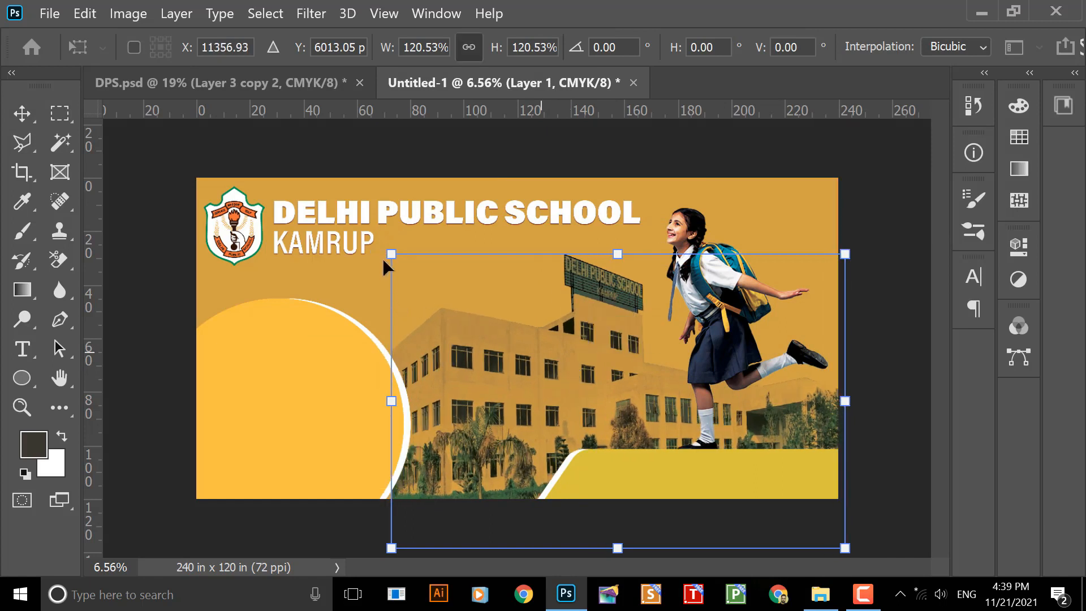
pyautogui.moveTo(387, 248); pyautogui.dragTo(352, 253)
pyautogui.press('Return')
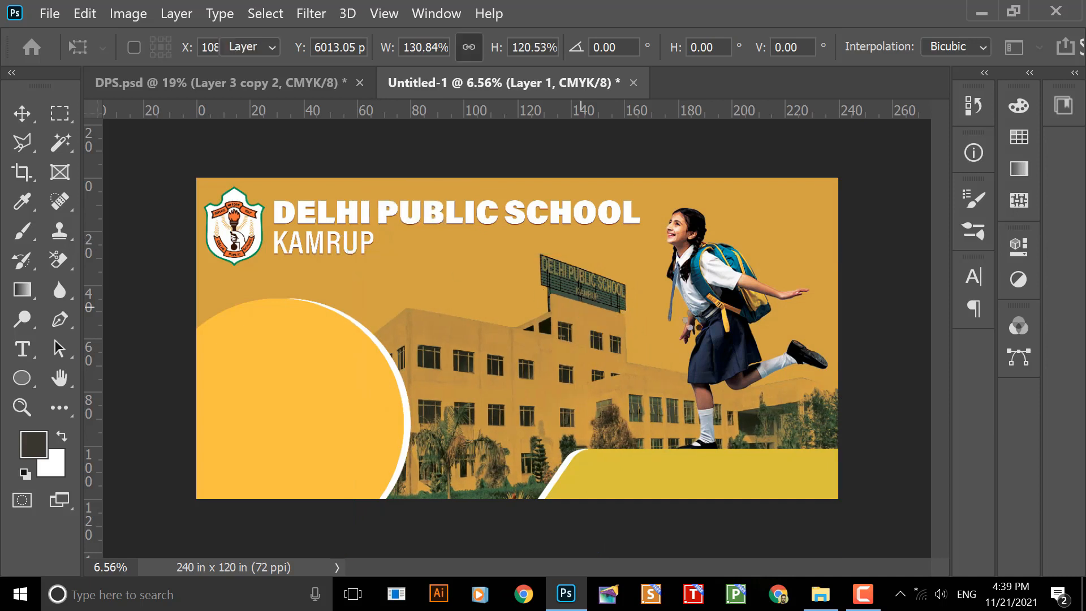
pyautogui.scroll(3, 565, 337)
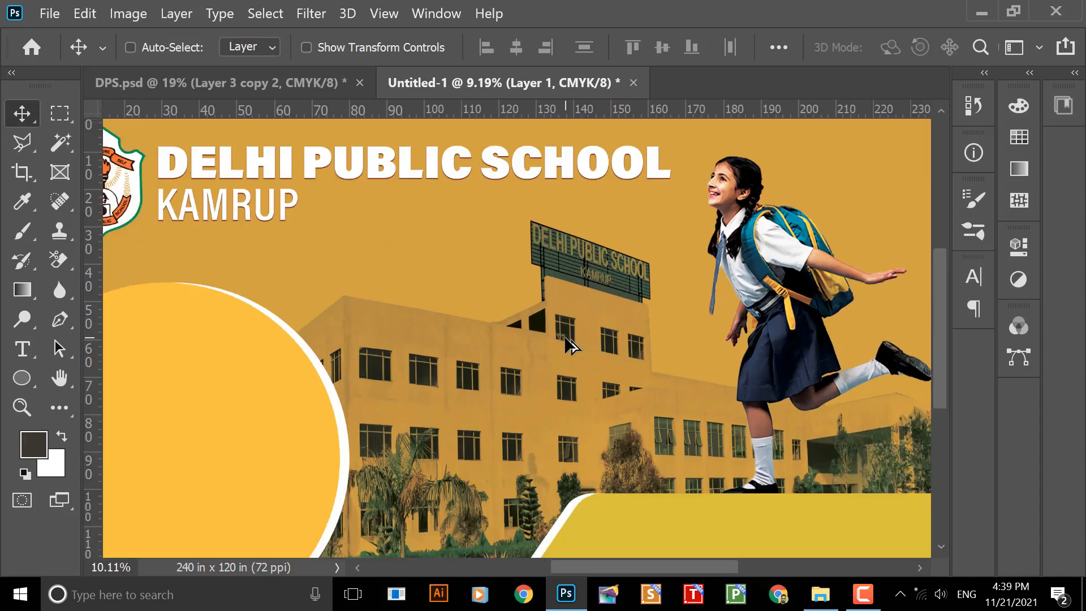
pyautogui.scroll(-4, 564, 337)
pyautogui.scroll(1, 565, 337)
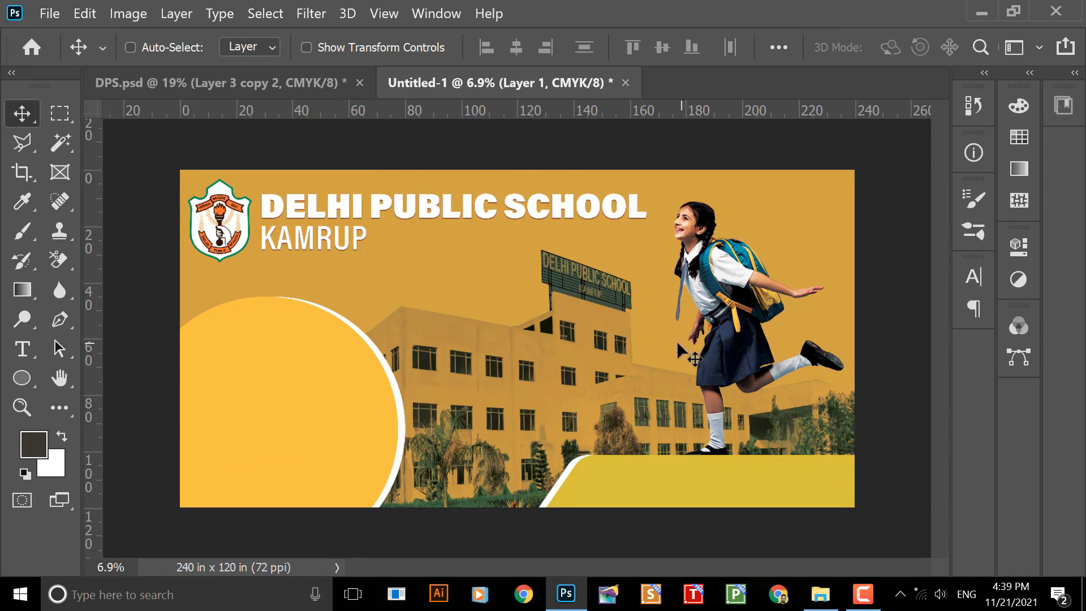
# - Try moving the "THE GATEWAY TO" text slightly down and right in the DPS.psd document
pyautogui.rightClick(557, 211)
pyautogui.click(582, 213)
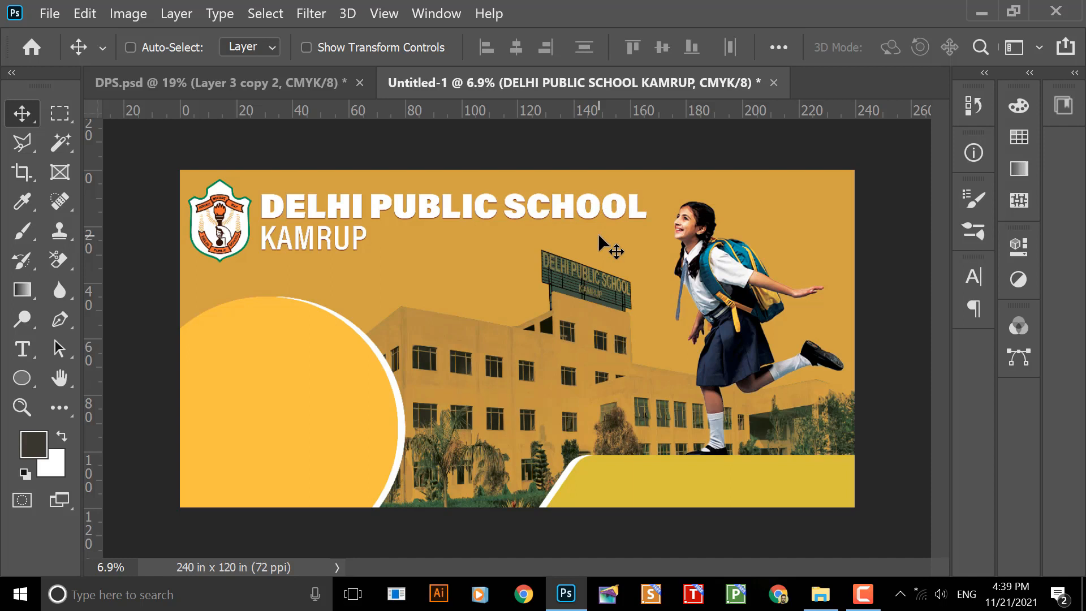
pyautogui.click(290, 77)
pyautogui.rightClick(580, 260)
pyautogui.click(592, 262)
pyautogui.moveTo(591, 263); pyautogui.dragTo(599, 264)
pyautogui.press('ctrl')
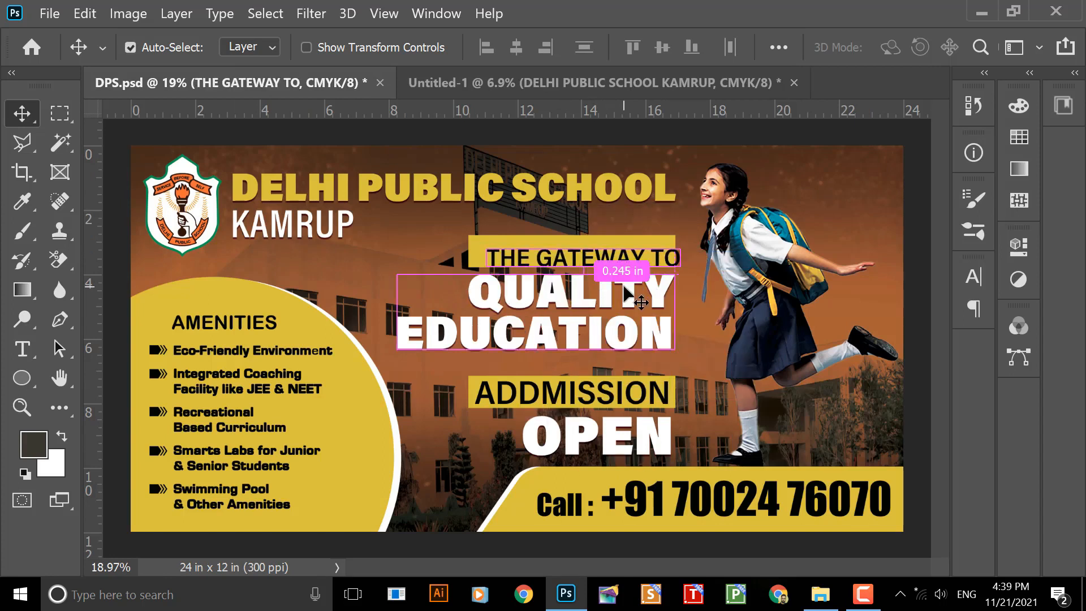
pyautogui.hotkey('ctrl', 'z')
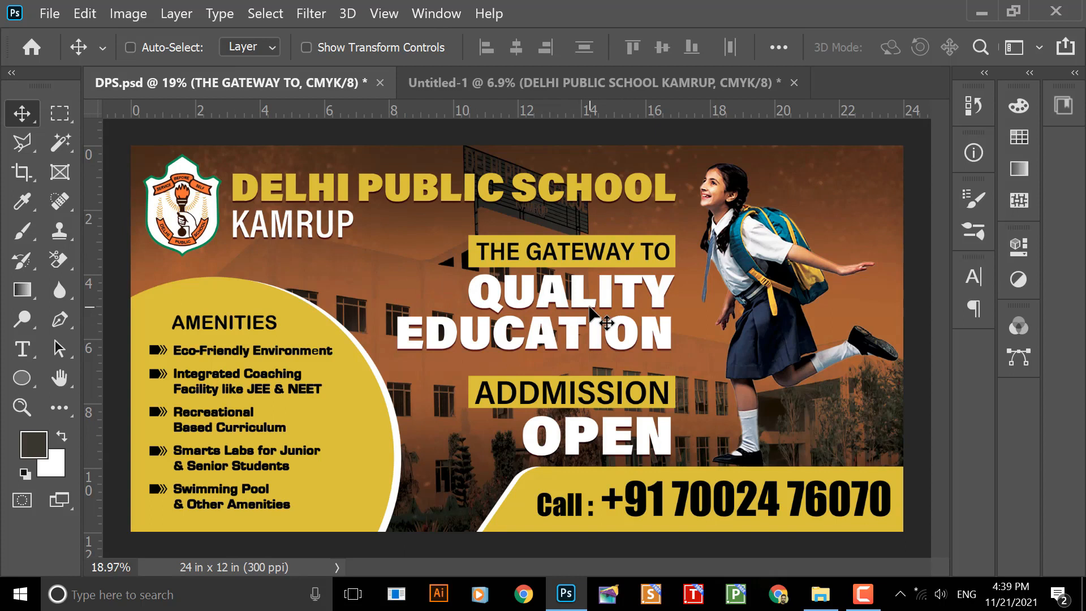
# - Try shifting the "THE GATEWAY TO" line and the "QUALITY EDUCATION" heading to the right
pyautogui.scroll(5, 589, 306)
pyautogui.scroll(-2, 584, 288)
pyautogui.scroll(-2, 557, 284)
pyautogui.scroll(2, 555, 285)
pyautogui.moveTo(618, 267); pyautogui.dragTo(610, 264)
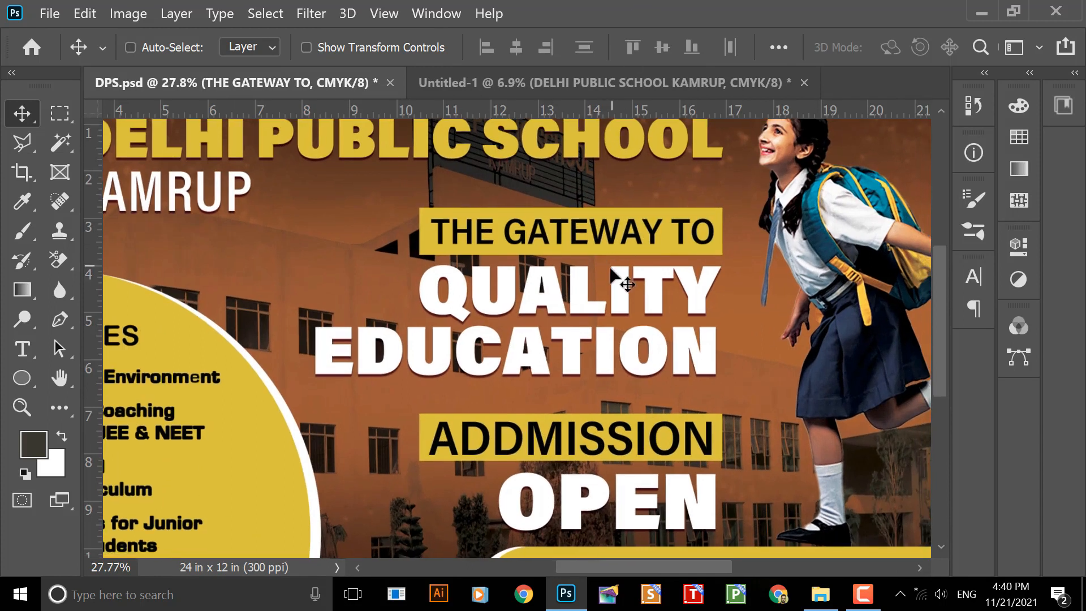
pyautogui.moveTo(547, 246); pyautogui.dragTo(618, 233)
pyautogui.hotkey('ctrl', 'z')
pyautogui.rightClick(538, 295)
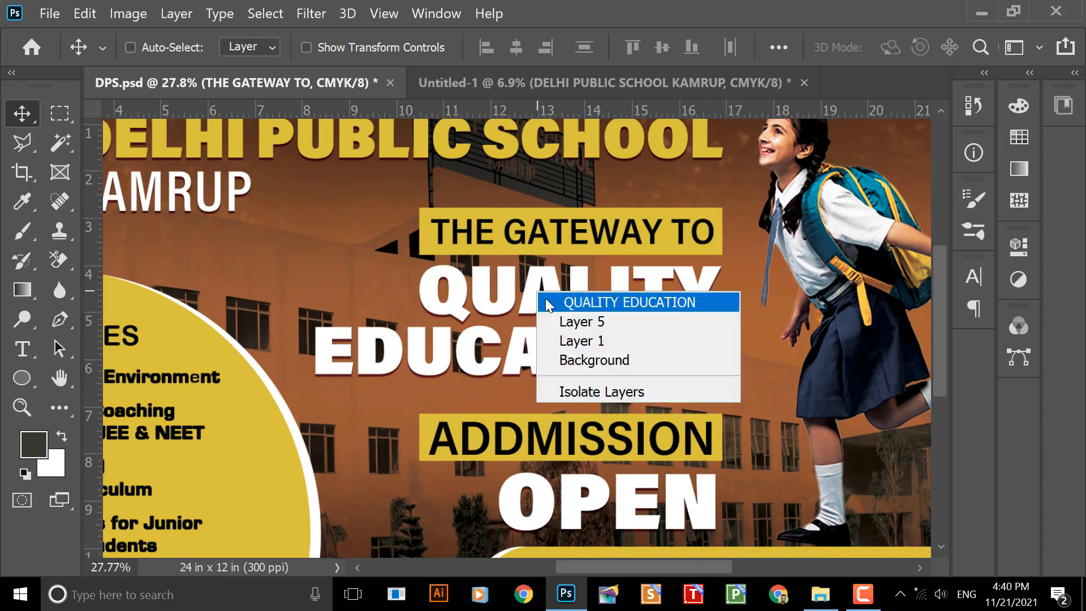
pyautogui.keyDown('shift'); pyautogui.click(548, 301); pyautogui.keyUp('shift')
pyautogui.moveTo(545, 293); pyautogui.dragTo(601, 291)
pyautogui.hotkey('ctrl', 'z')
# - Select only the "THE GATEWAY TO" text layer and try moving it off its yellow bar
pyautogui.moveTo(606, 354)
pyautogui.mouseDown()
pyautogui.moveTo(592, 262)
pyautogui.moveTo(603, 346)
pyautogui.mouseUp()
pyautogui.scroll(4, 488, 257)
pyautogui.rightClick(469, 213)
pyautogui.click(480, 218)
pyautogui.moveTo(479, 205); pyautogui.dragTo(532, 199)
pyautogui.hotkey('ctrl', 'z')
pyautogui.moveTo(400, 211); pyautogui.dragTo(403, 230)
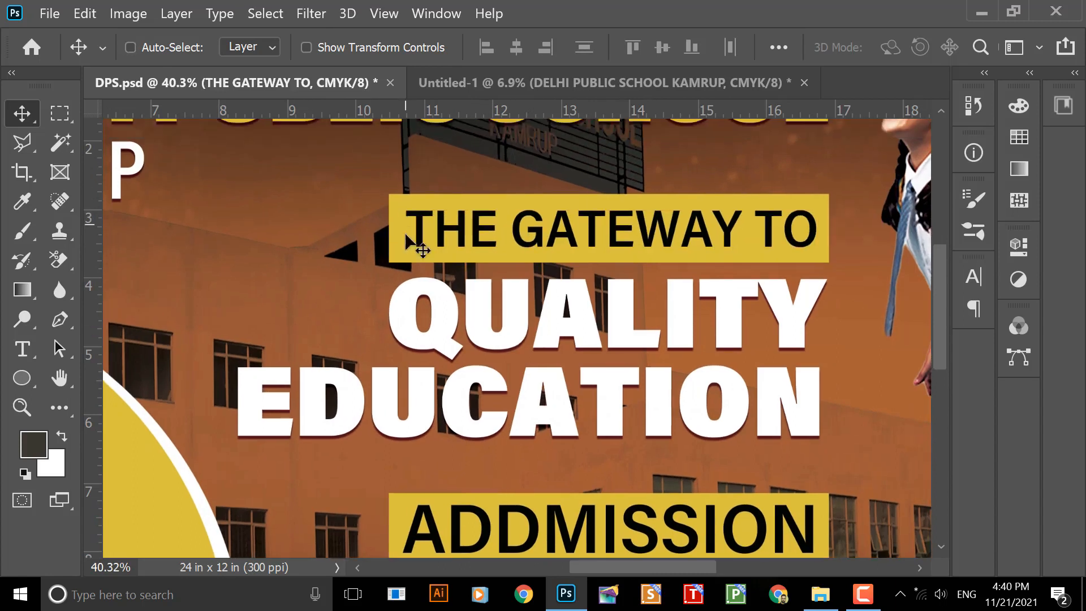
# - Select the yellow bar behind "THE GATEWAY TO" and try moving it to the right
pyautogui.rightClick(385, 236)
pyautogui.click(394, 217)
pyautogui.rightClick(394, 227)
pyautogui.click(398, 230)
pyautogui.moveTo(395, 231); pyautogui.dragTo(436, 235)
pyautogui.hotkey('ctrl', 'z')
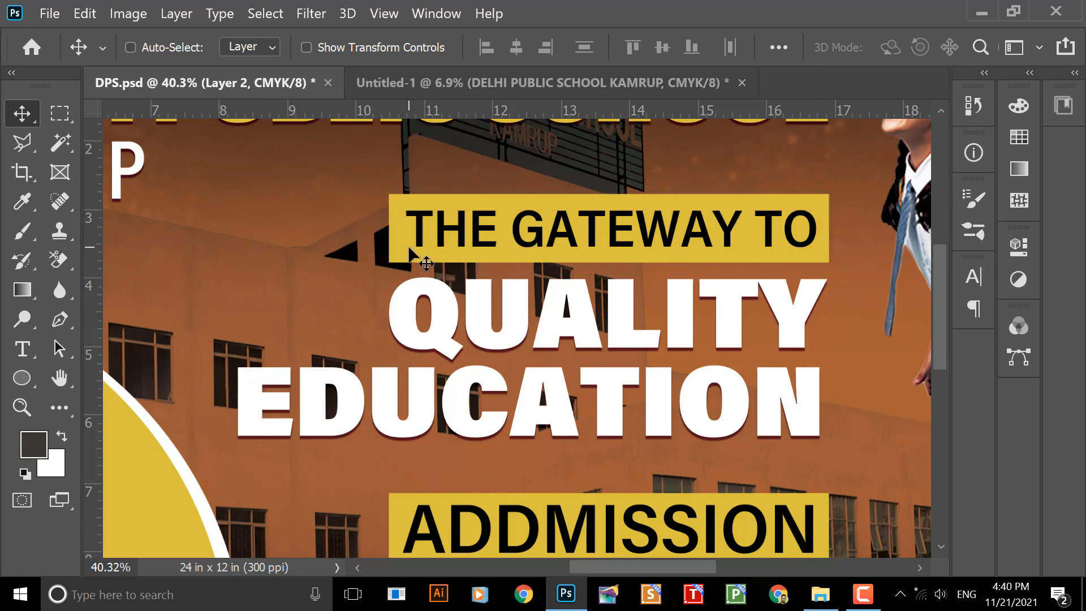
pyautogui.scroll(-5, 453, 249)
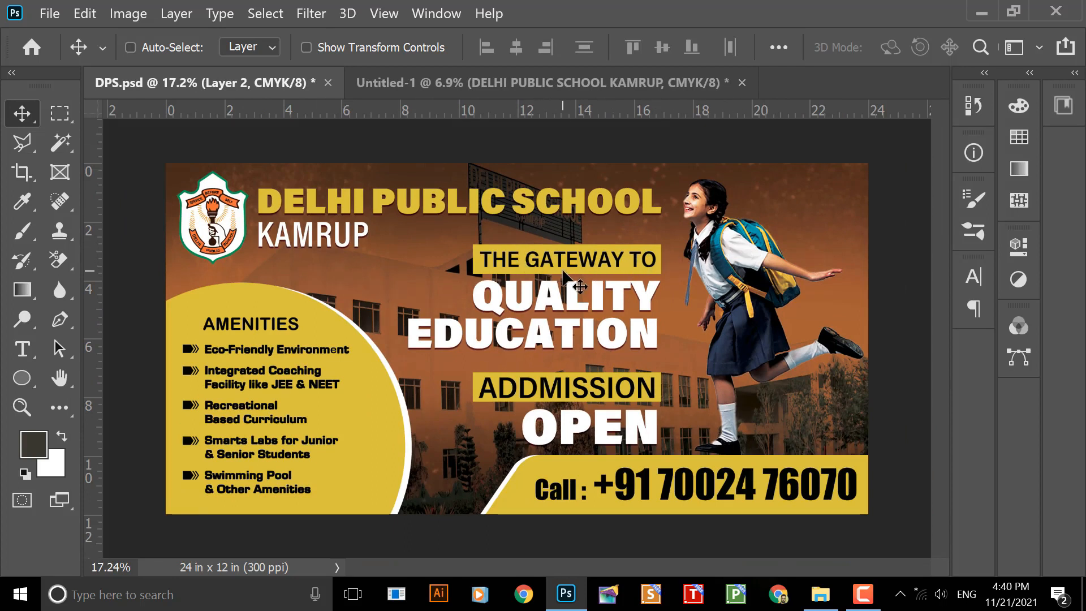
pyautogui.scroll(3, 568, 299)
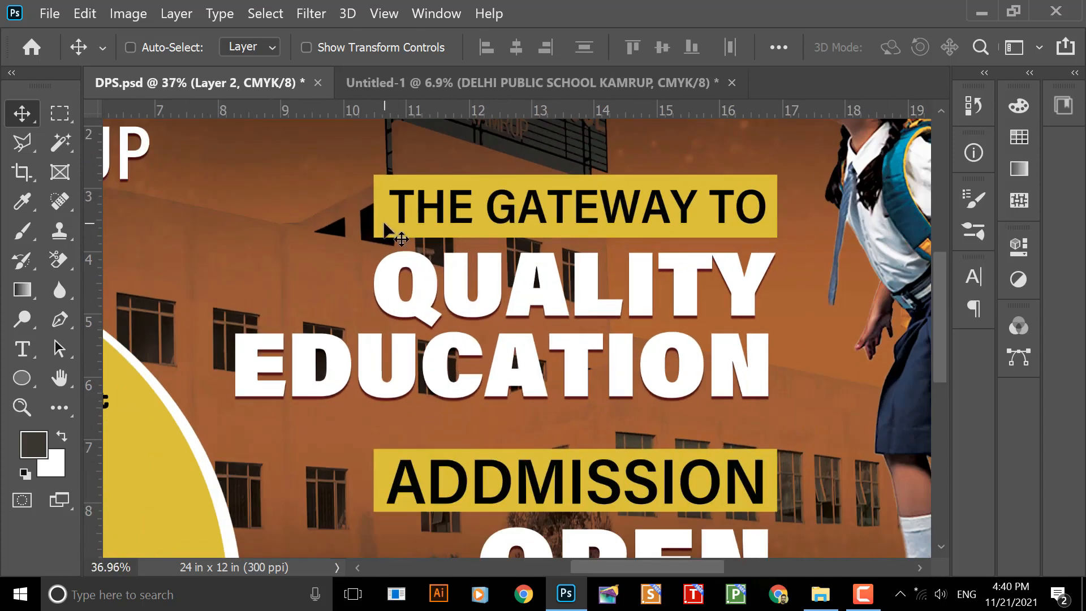
# - Examine the layout of the reference banner in DPS.psd, from the amenities list to the headings and the schoolgirl
pyautogui.moveTo(391, 221)
pyautogui.mouseDown()
pyautogui.moveTo(426, 238)
pyautogui.moveTo(387, 218)
pyautogui.mouseUp()
pyautogui.scroll(-1, 560, 204)
pyautogui.keyDown('alt'); pyautogui.scroll(-3, 552, 315); pyautogui.keyUp('alt')
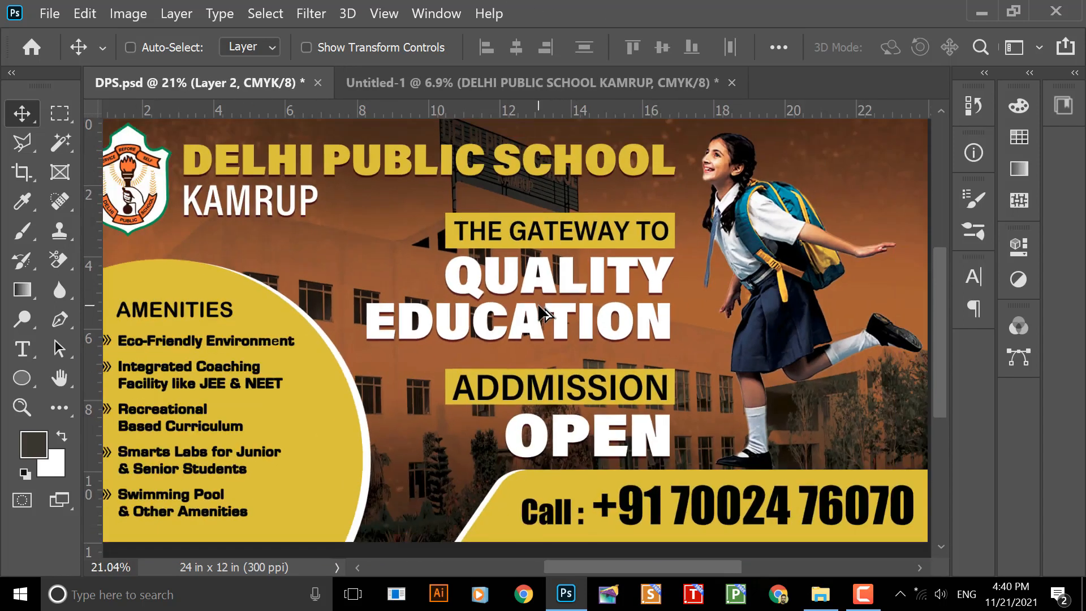
pyautogui.keyDown('alt'); pyautogui.scroll(-2, 542, 312); pyautogui.keyUp('alt')
pyautogui.keyDown('alt'); pyautogui.scroll(1, 543, 312); pyautogui.keyUp('alt')
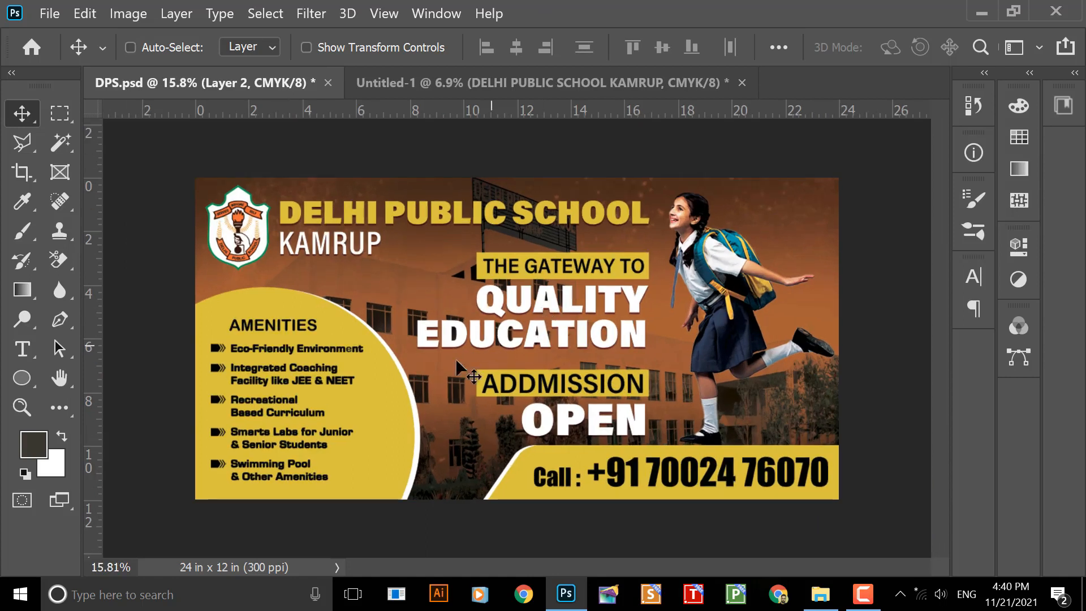
pyautogui.keyDown('alt'); pyautogui.scroll(5, 255, 419); pyautogui.keyUp('alt')
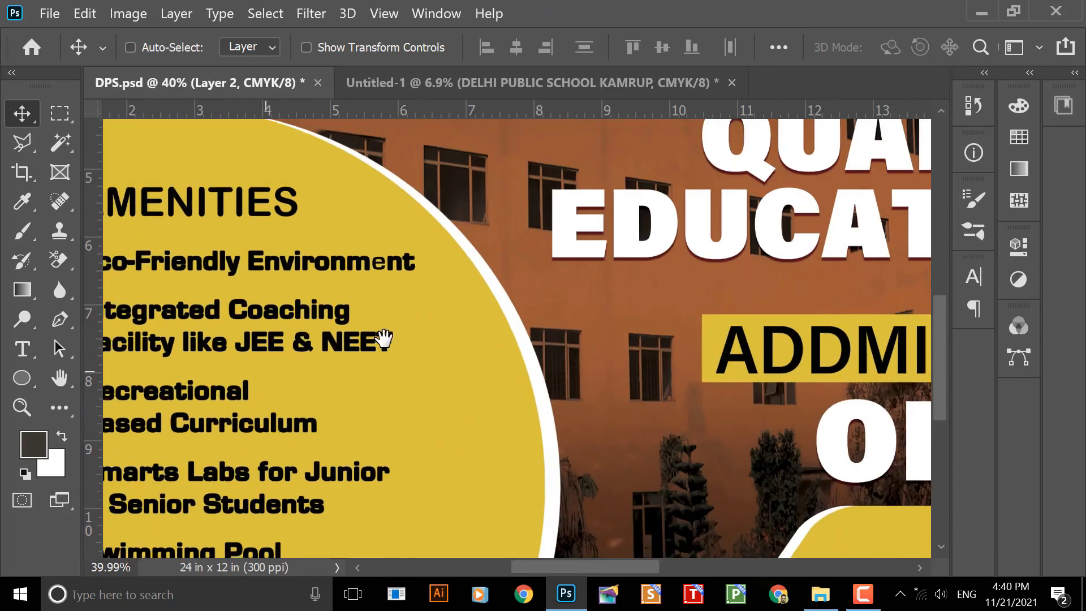
pyautogui.moveTo(384, 338); pyautogui.dragTo(416, 333)
pyautogui.moveTo(455, 409); pyautogui.dragTo(471, 270)
pyautogui.moveTo(837, 288); pyautogui.dragTo(788, 434)
pyautogui.keyDown('alt'); pyautogui.scroll(-1, 761, 434); pyautogui.keyUp('alt')
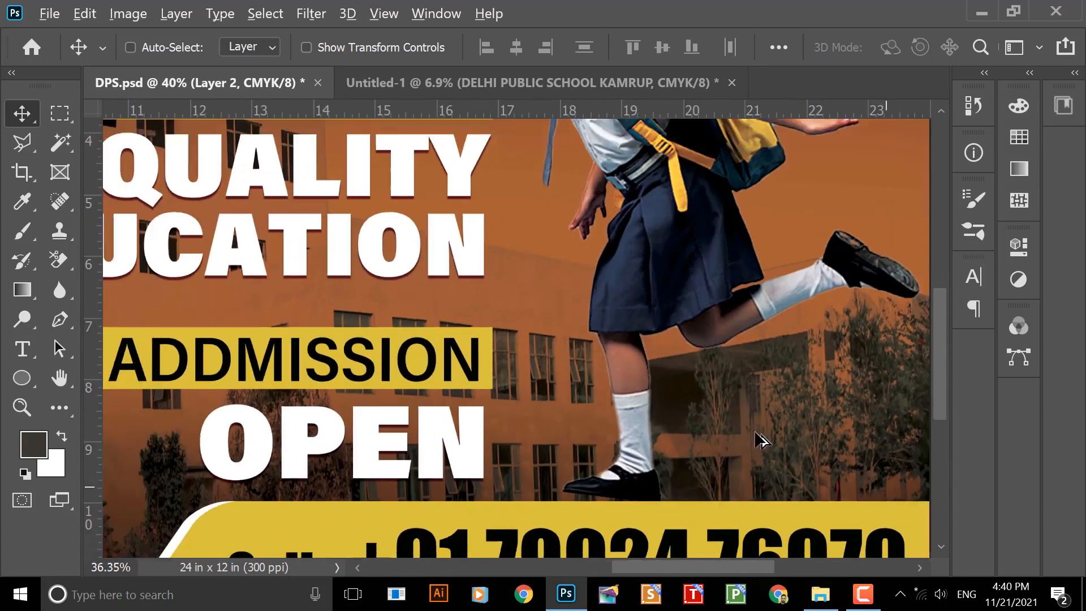
pyautogui.keyDown('alt'); pyautogui.scroll(-3, 760, 438); pyautogui.keyUp('alt')
pyautogui.moveTo(578, 261); pyautogui.dragTo(599, 343)
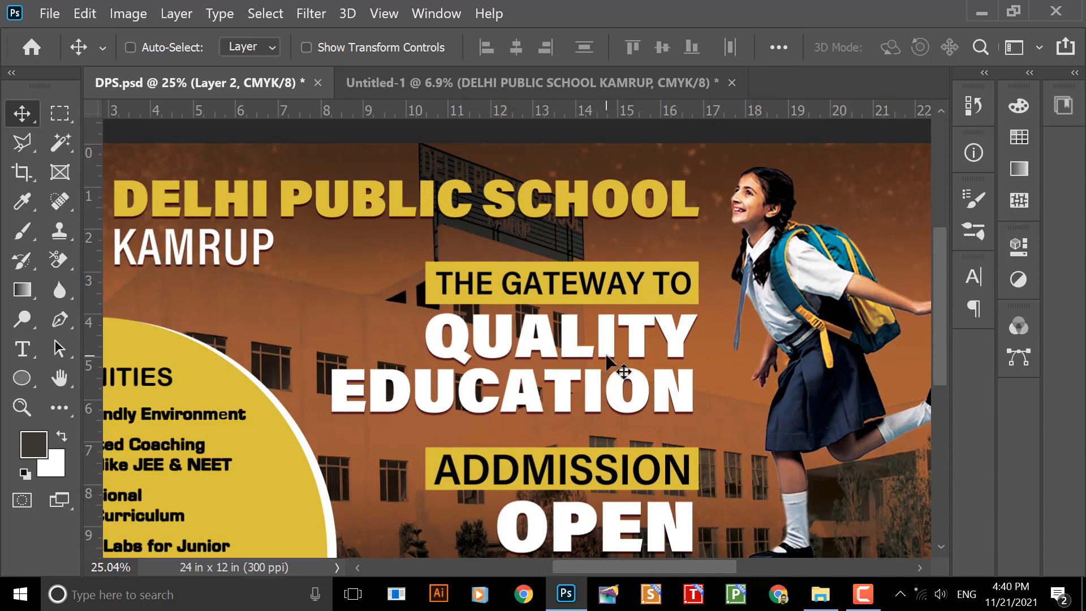
pyautogui.moveTo(543, 261); pyautogui.dragTo(625, 315)
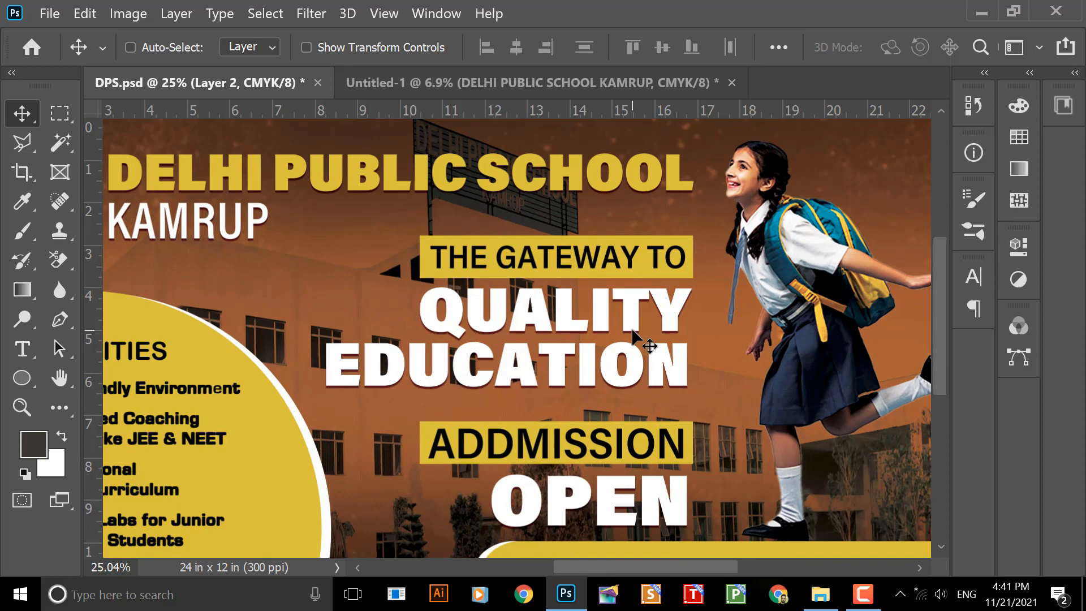
# - Select the "THE GATEWAY TO" text, its yellow bar and the "QUALITY EDUCATION" heading, and copy them into the Untitled-1 document
pyautogui.scroll(5, 497, 319)
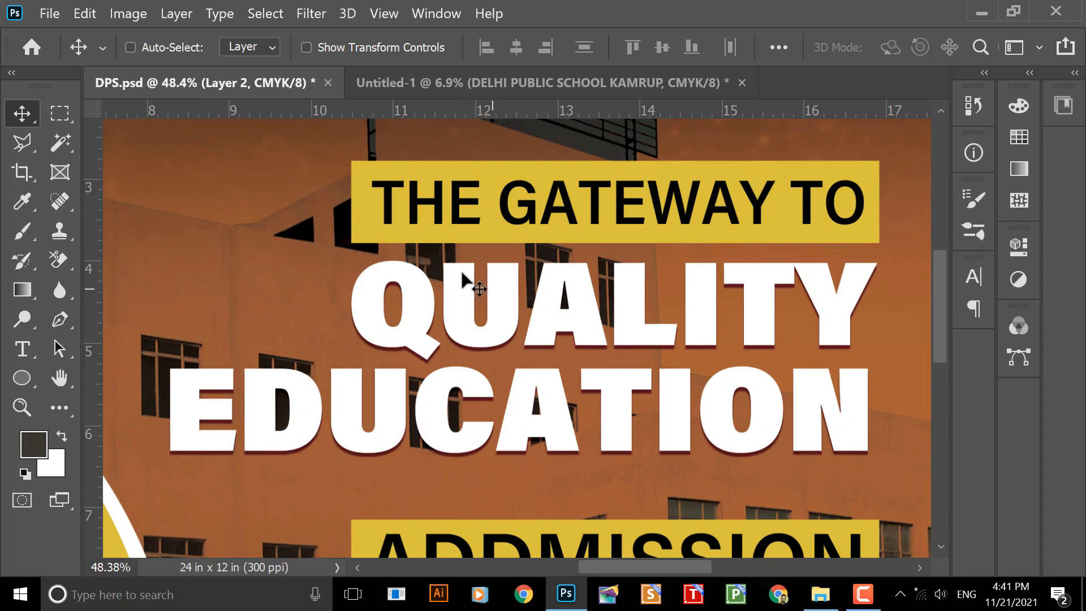
pyautogui.rightClick(361, 208)
pyautogui.click(384, 218)
pyautogui.moveTo(420, 213); pyautogui.dragTo(460, 228)
pyautogui.hotkey('ctrl', 'z')
pyautogui.rightClick(456, 208)
pyautogui.keyDown('shift'); pyautogui.click(467, 219); pyautogui.keyUp('shift')
pyautogui.rightClick(415, 302)
pyautogui.keyDown('shift'); pyautogui.click(427, 309); pyautogui.keyUp('shift')
pyautogui.moveTo(426, 309); pyautogui.dragTo(459, 376)
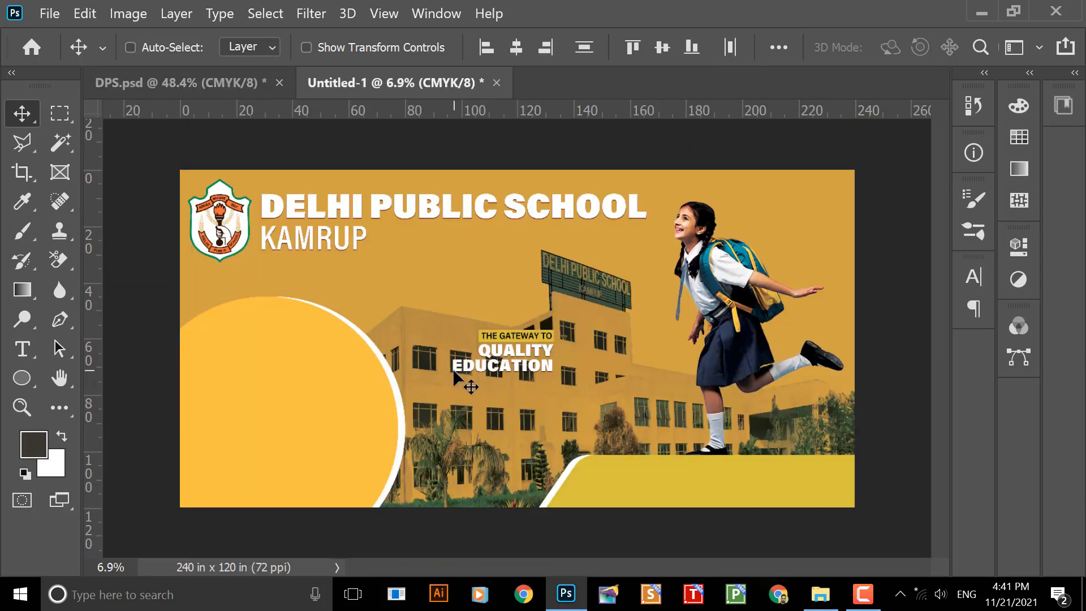
# - Enlarge the copied "THE GATEWAY TO QUALITY EDUCATION" group and place it below the school name, right-aligned with the end of "SCHOOL"
pyautogui.hotkey('ctrl', 't')
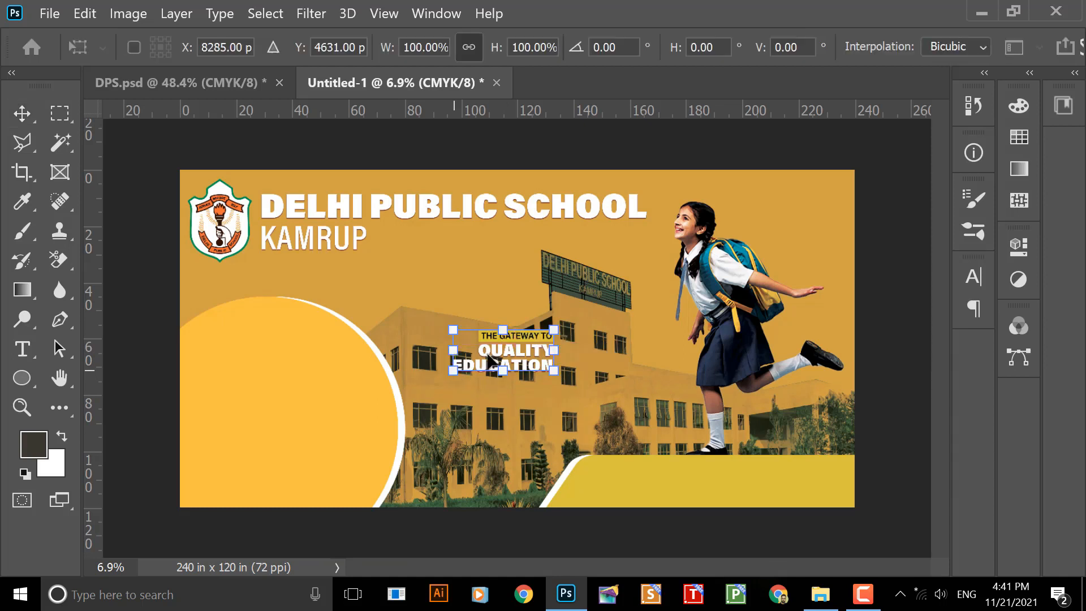
pyautogui.moveTo(553, 329); pyautogui.dragTo(686, 260)
pyautogui.moveTo(577, 334); pyautogui.dragTo(544, 299)
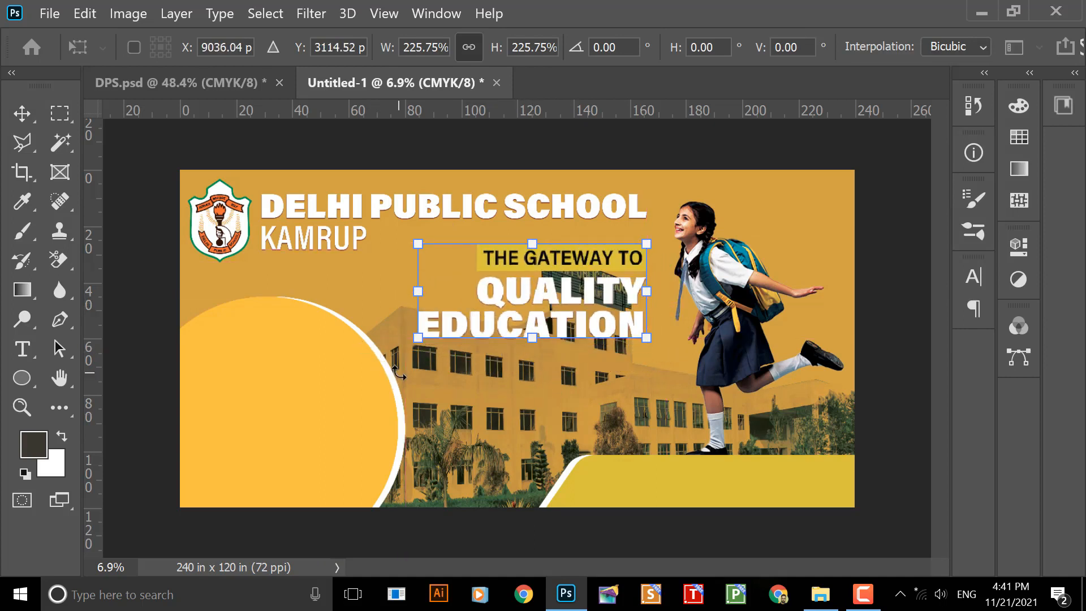
pyautogui.moveTo(418, 341); pyautogui.dragTo(402, 355)
pyautogui.press('Return')
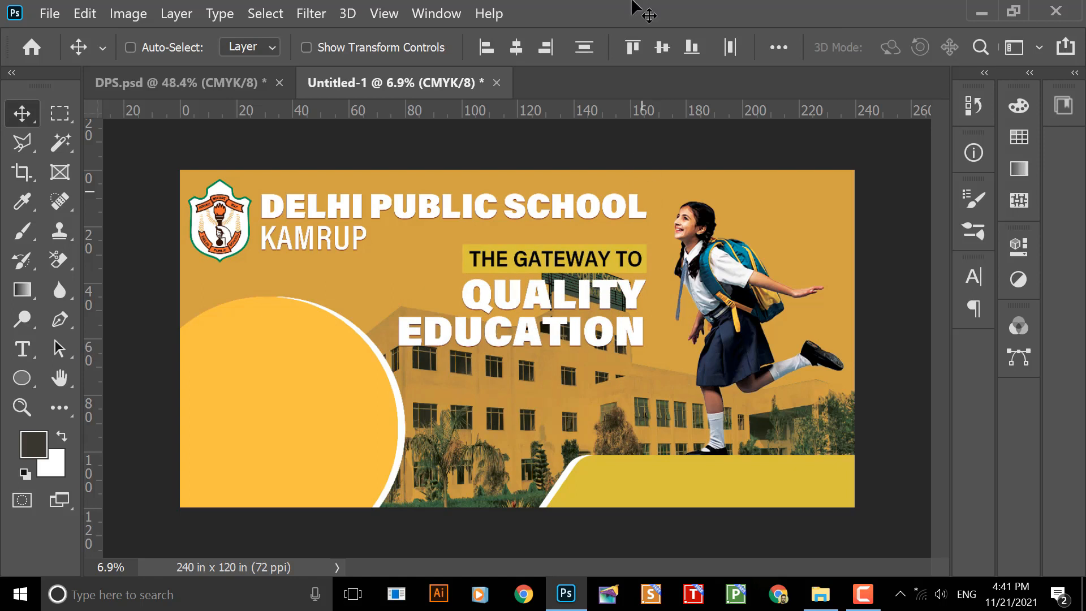
# - Try shifting the "THE GATEWAY TO QUALITY EDUCATION" group to the right, towards the schoolgirl
pyautogui.keyDown('alt'); pyautogui.scroll(3, 628, 243); pyautogui.keyUp('alt')
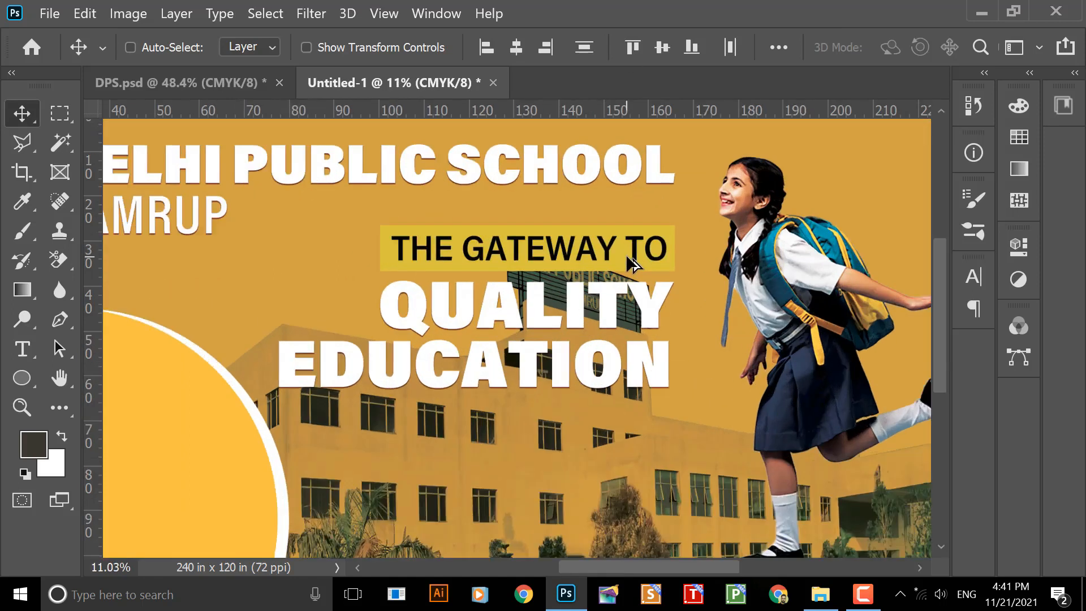
pyautogui.scroll(1, 656, 235)
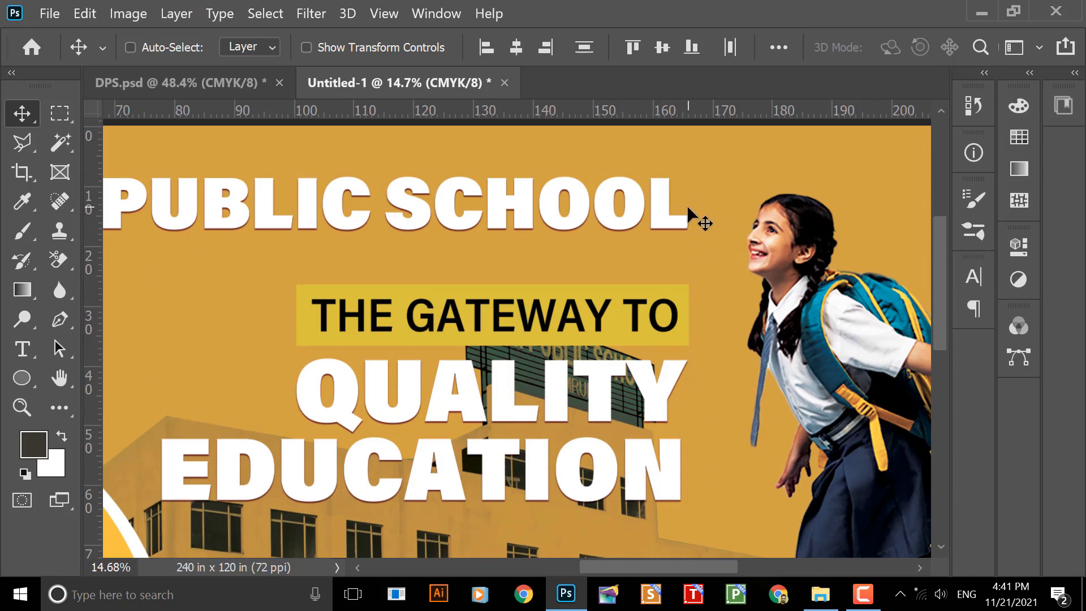
pyautogui.scroll(-1, 687, 274)
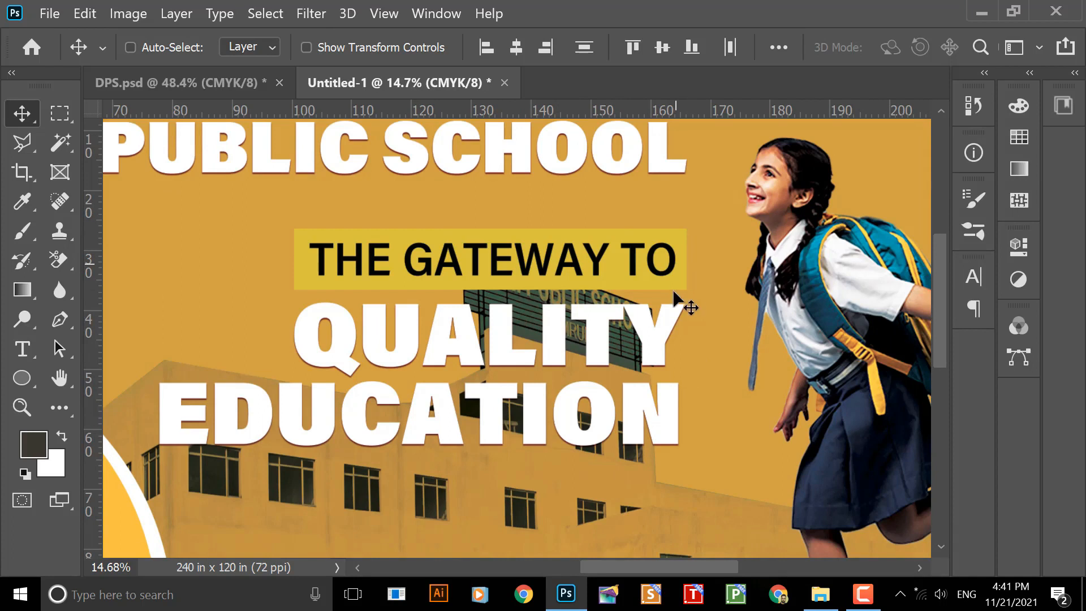
pyautogui.scroll(-1, 676, 335)
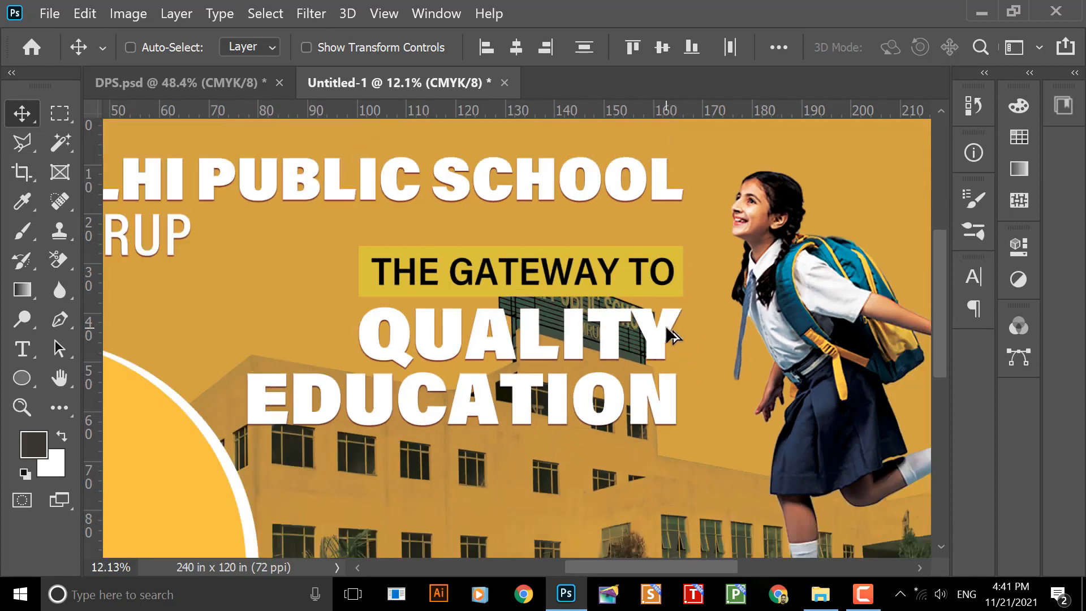
pyautogui.moveTo(606, 277); pyautogui.dragTo(611, 273)
pyautogui.scroll(-2, 611, 274)
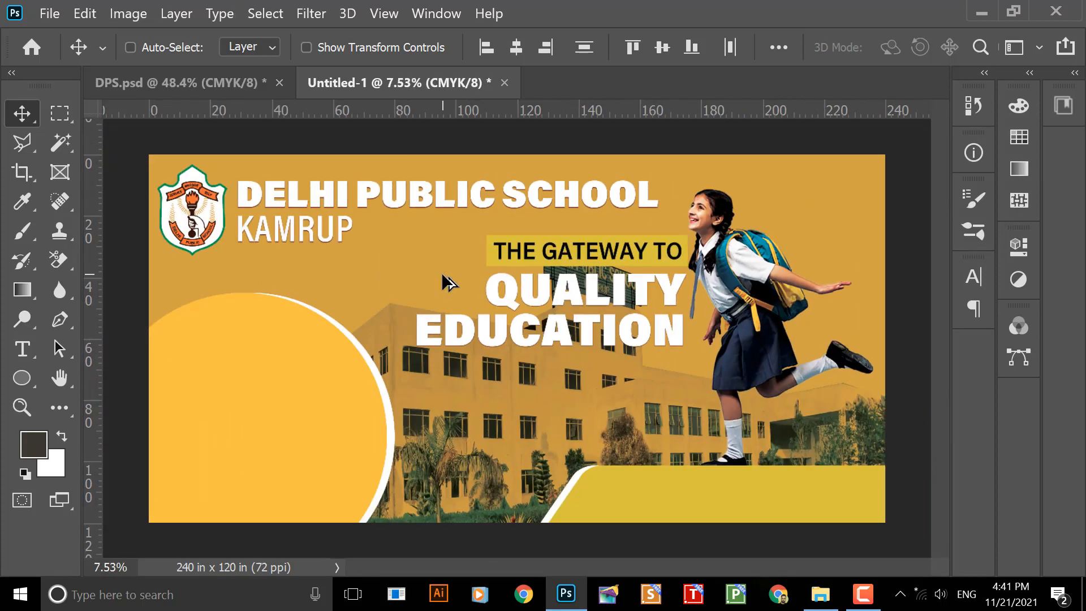
pyautogui.hotkey('ctrl', 'z')
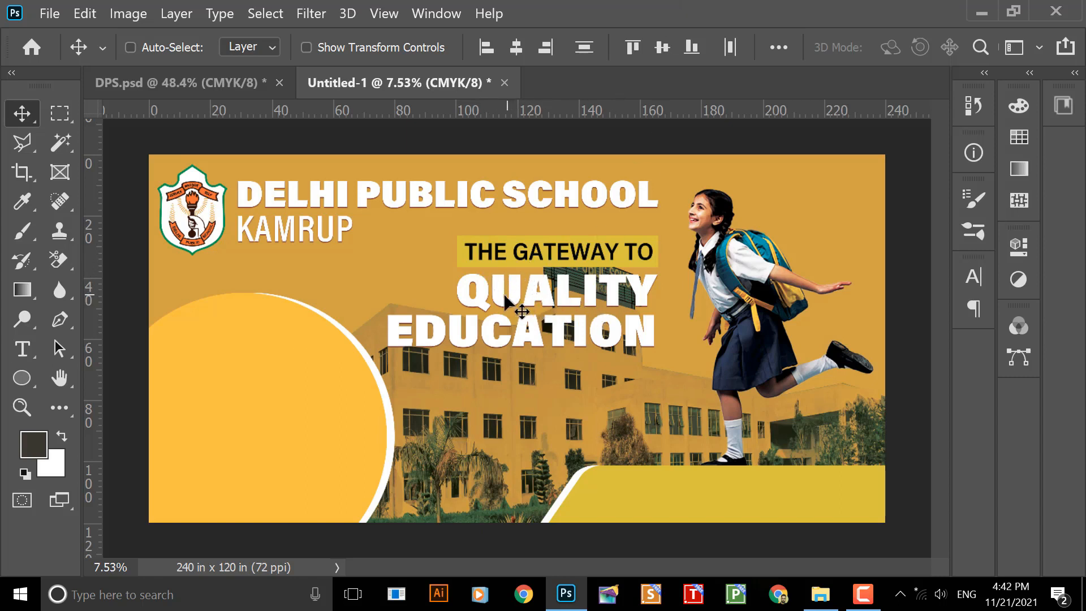
pyautogui.scroll(3, 503, 294)
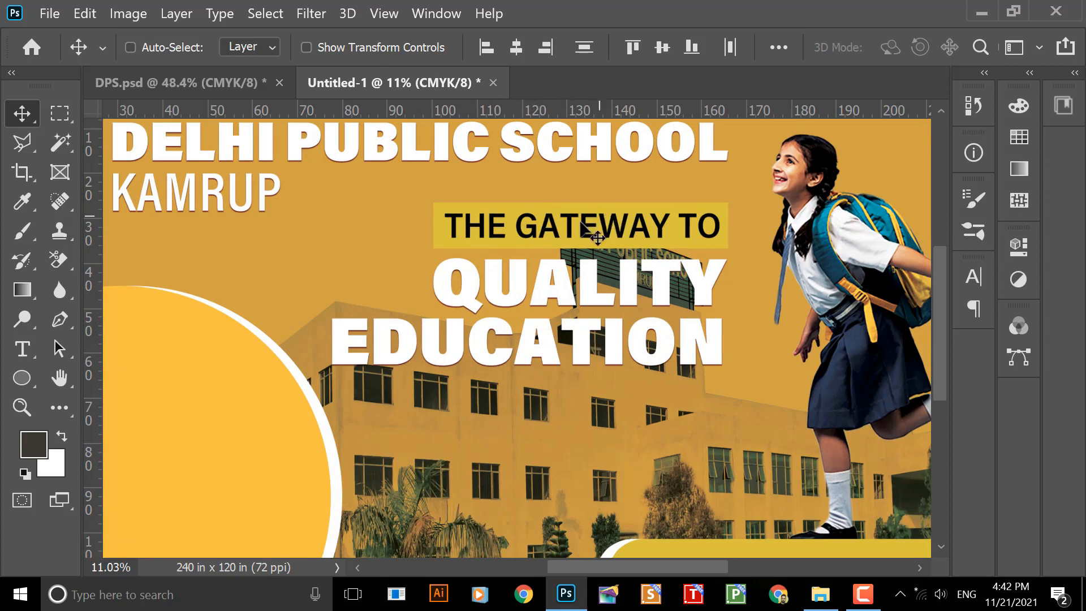
pyautogui.scroll(3, 553, 230)
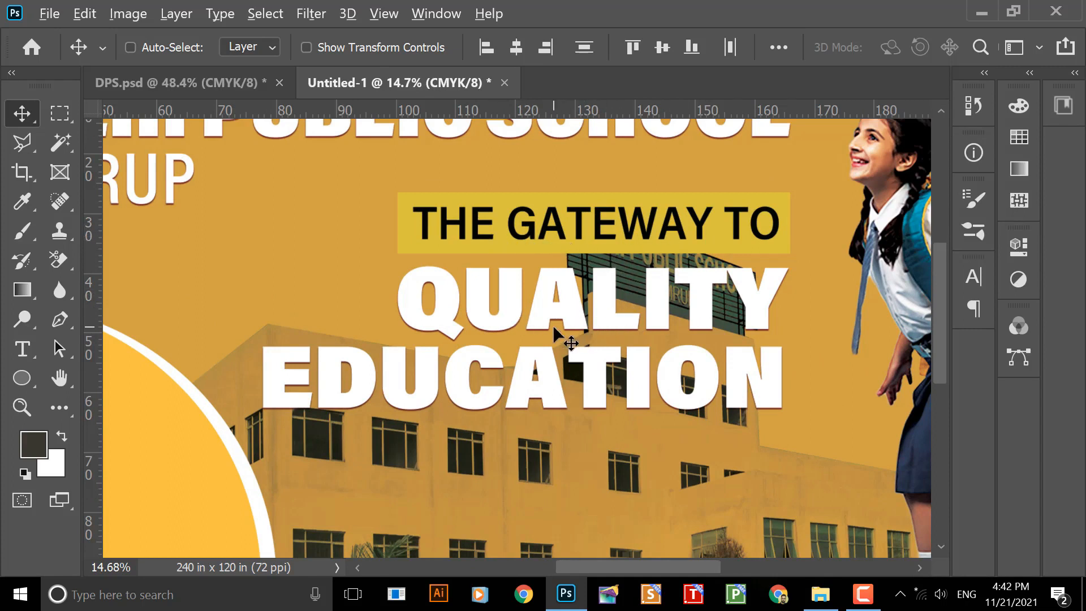
pyautogui.scroll(-1, 552, 326)
pyautogui.scroll(-3, 567, 337)
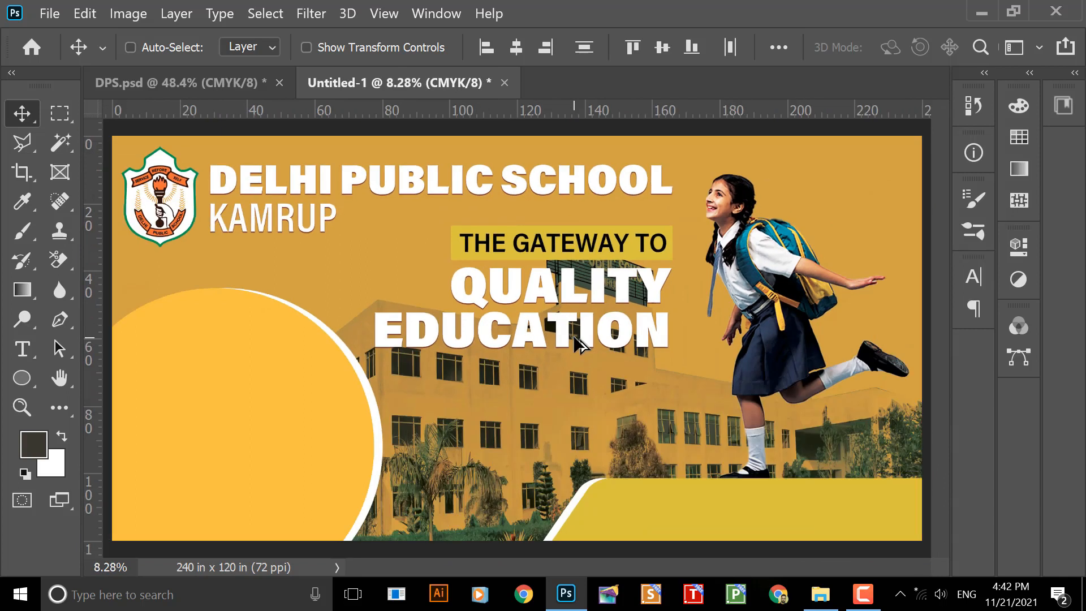
pyautogui.scroll(-1, 575, 340)
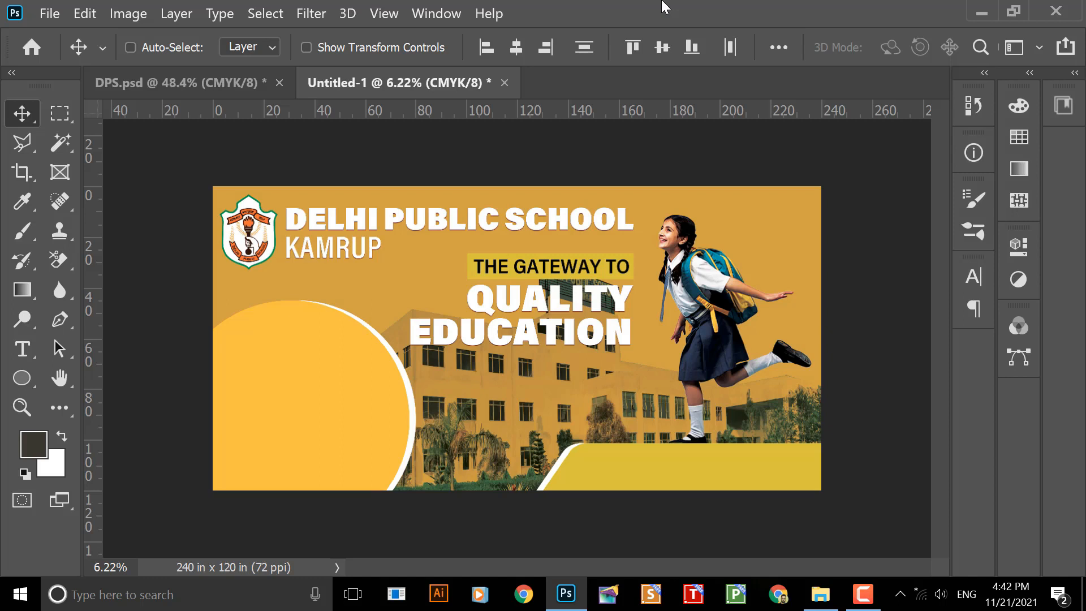
# - Copy the "ADDMISSION" text, its yellow bar and the "OPEN" text from DPS.psd into the Untitled-1 document
pyautogui.click(243, 82)
pyautogui.scroll(-5, 538, 279)
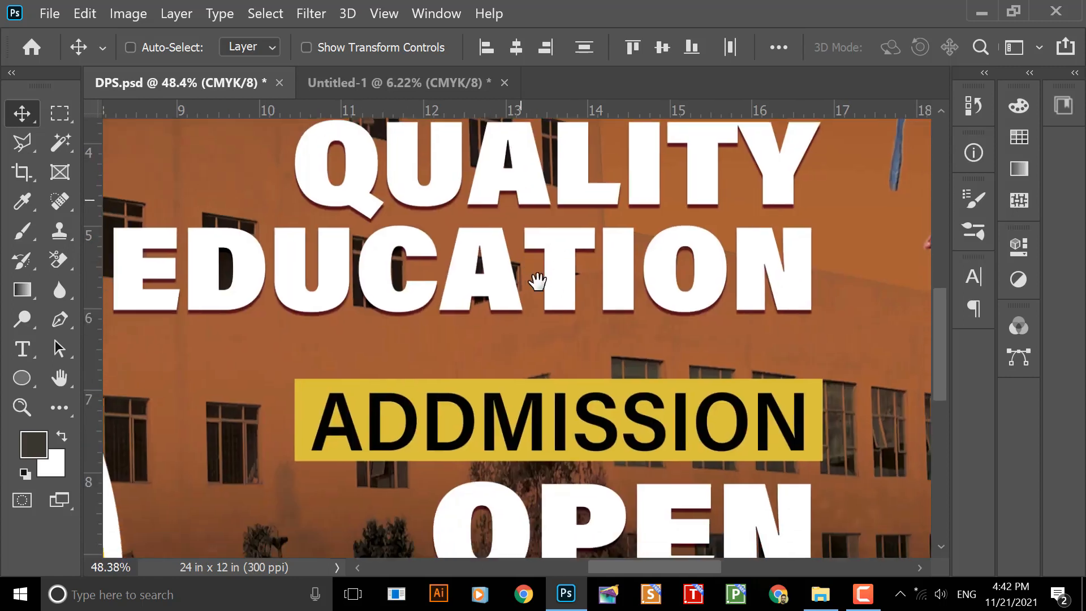
pyautogui.scroll(-3, 516, 307)
pyautogui.hscroll(1, 509, 289)
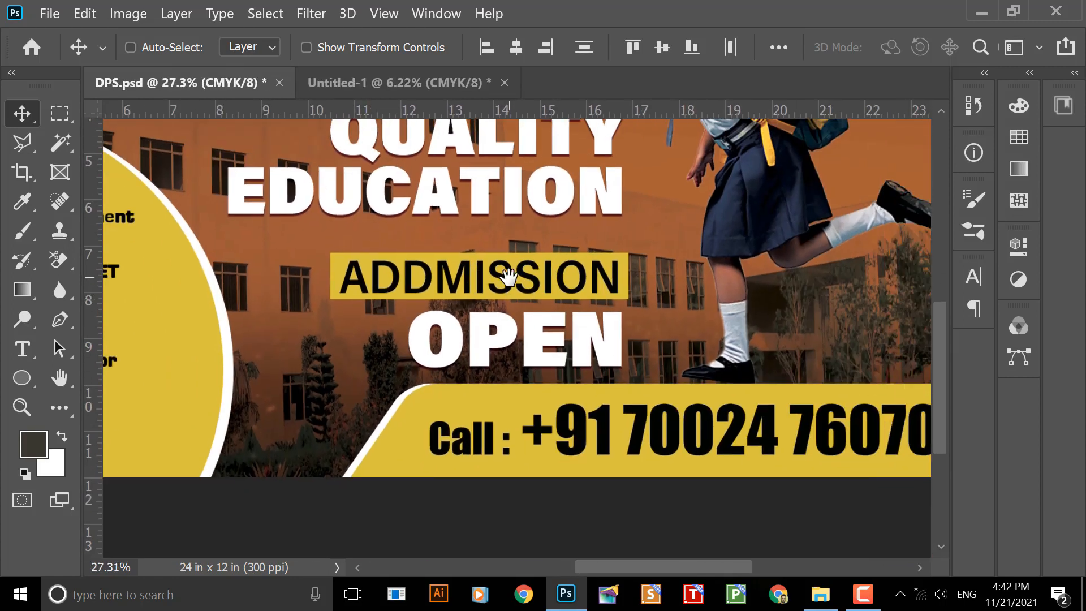
pyautogui.scroll(2, 505, 263)
pyautogui.rightClick(476, 262)
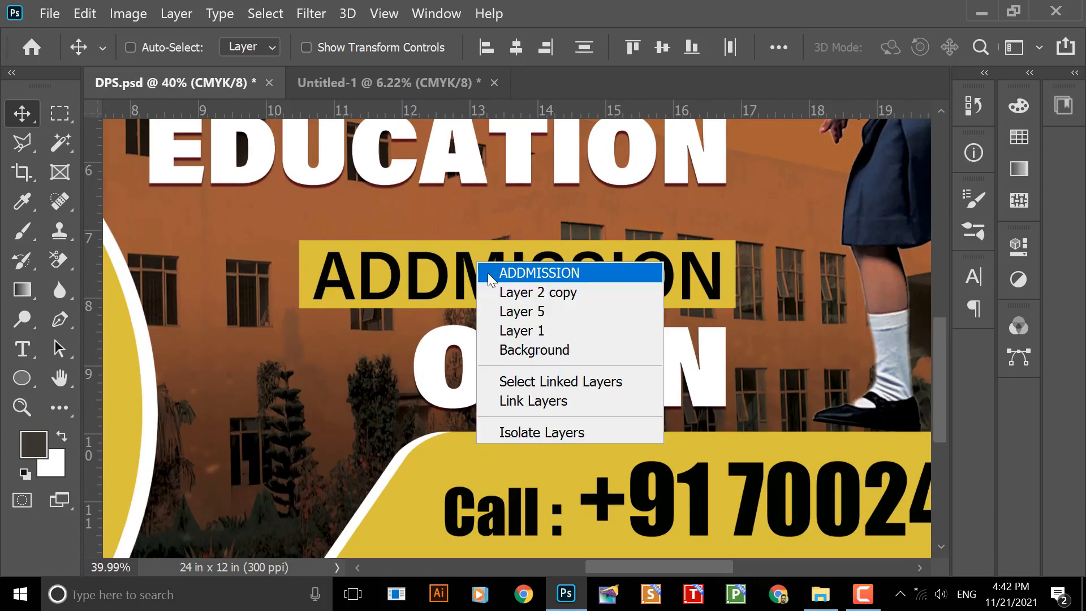
pyautogui.click(487, 273)
pyautogui.moveTo(491, 272); pyautogui.dragTo(585, 273)
pyautogui.hotkey('ctrl', 'z')
pyautogui.scroll(-2, 497, 275)
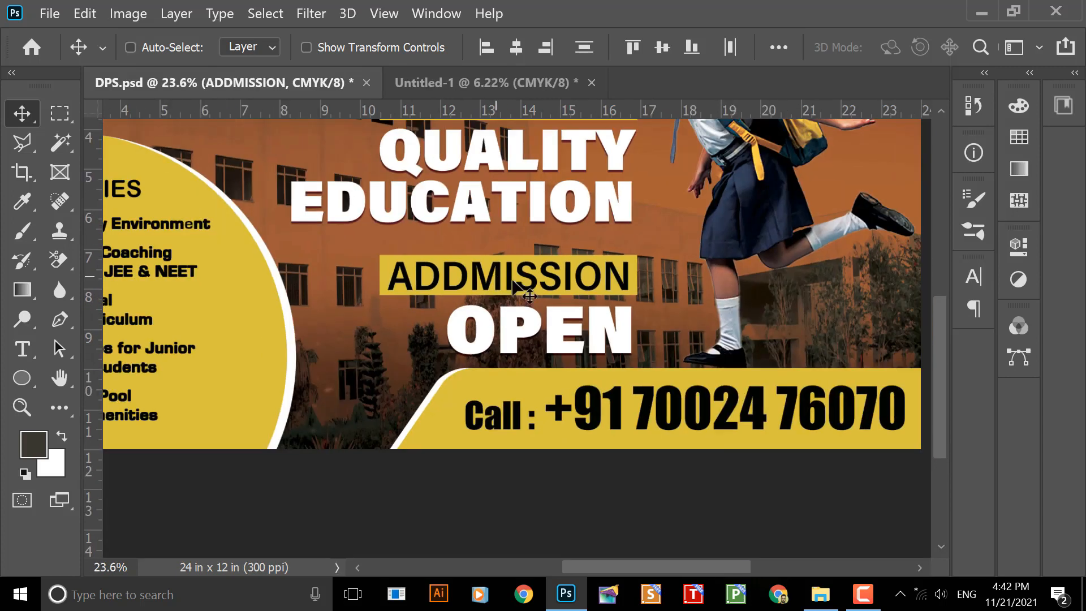
pyautogui.moveTo(511, 281); pyautogui.dragTo(534, 411)
pyautogui.press('alt')
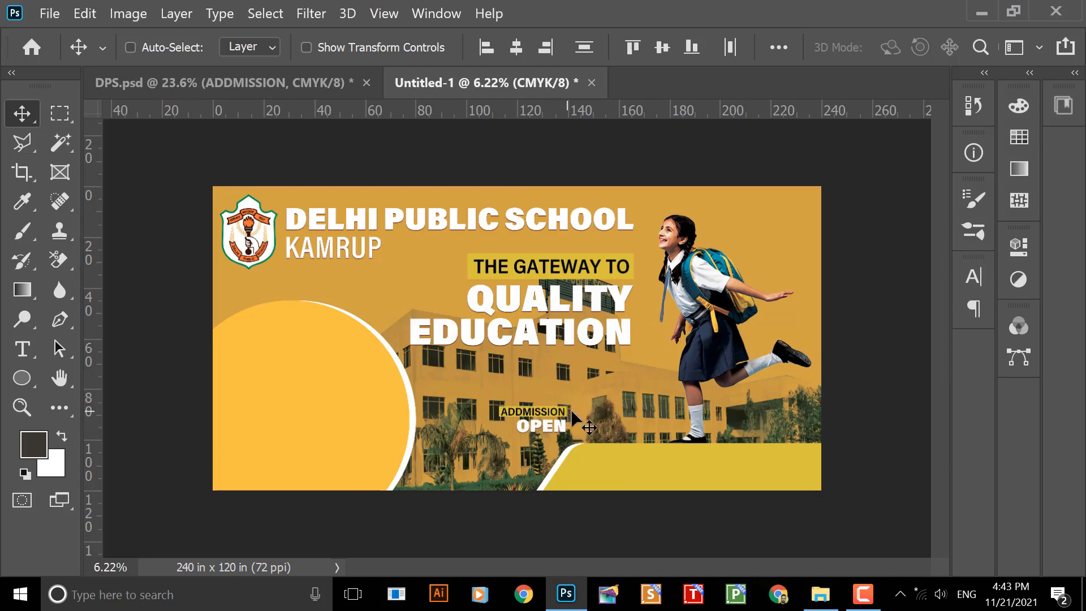
# - Scale the copied "ADDMISSION OPEN" group to 217.48% and move it below "QUALITY EDUCATION", lining up the right edges
pyautogui.scroll(1, 515, 442)
pyautogui.scroll(3, 513, 439)
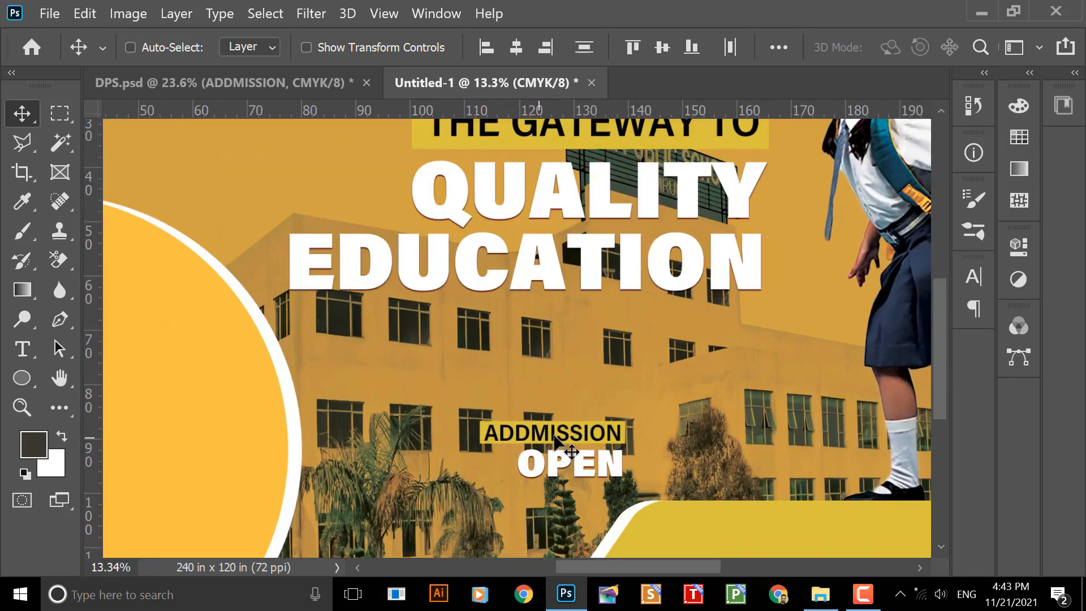
pyautogui.hotkey('ctrl', 't')
pyautogui.moveTo(452, 346); pyautogui.dragTo(280, 281)
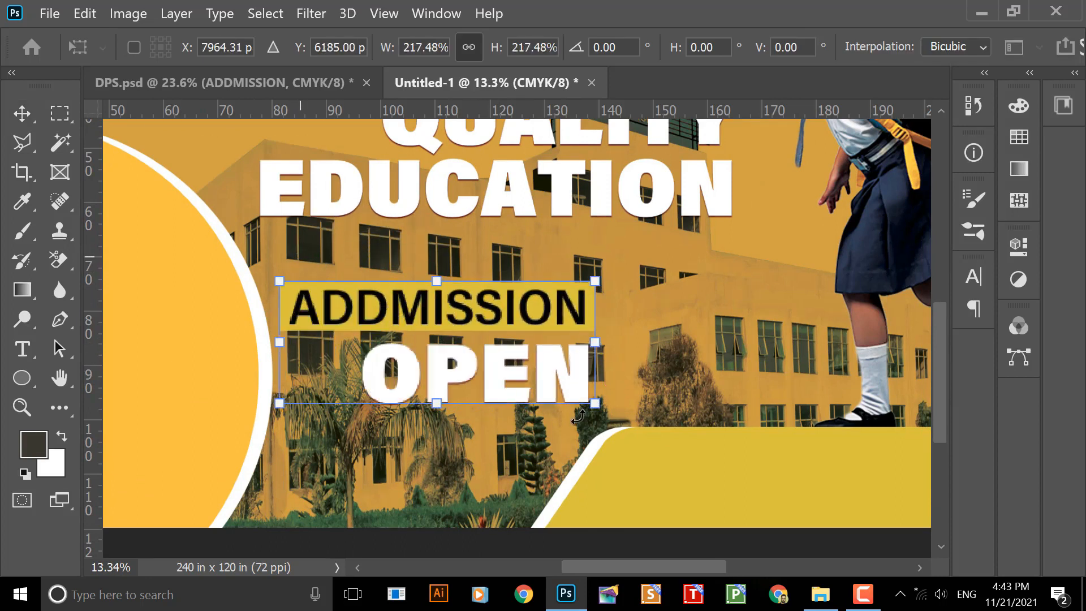
pyautogui.moveTo(524, 388); pyautogui.dragTo(611, 375)
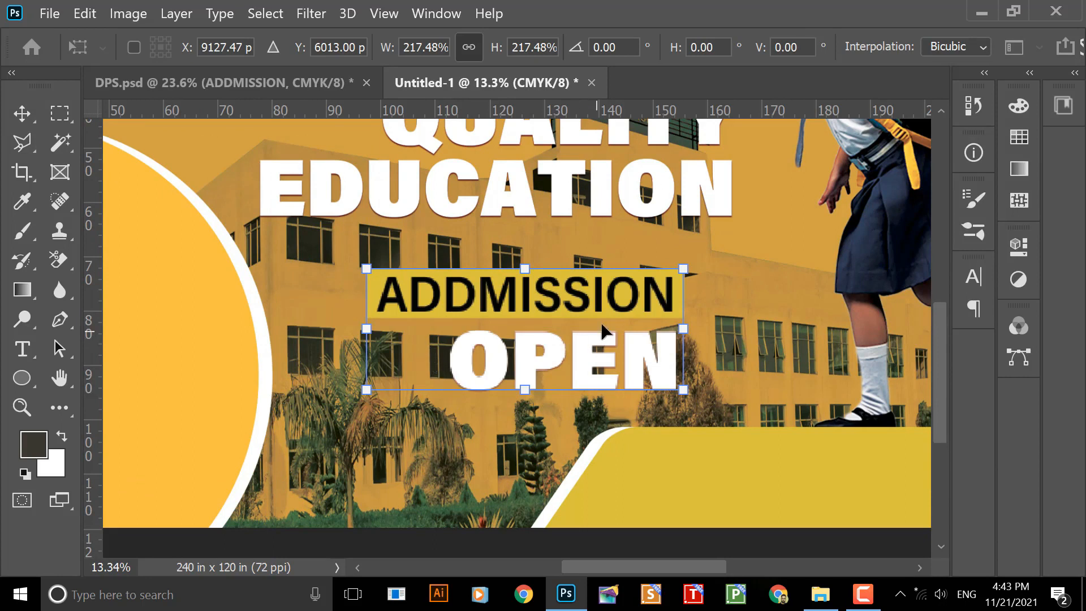
pyautogui.moveTo(606, 290); pyautogui.dragTo(664, 288)
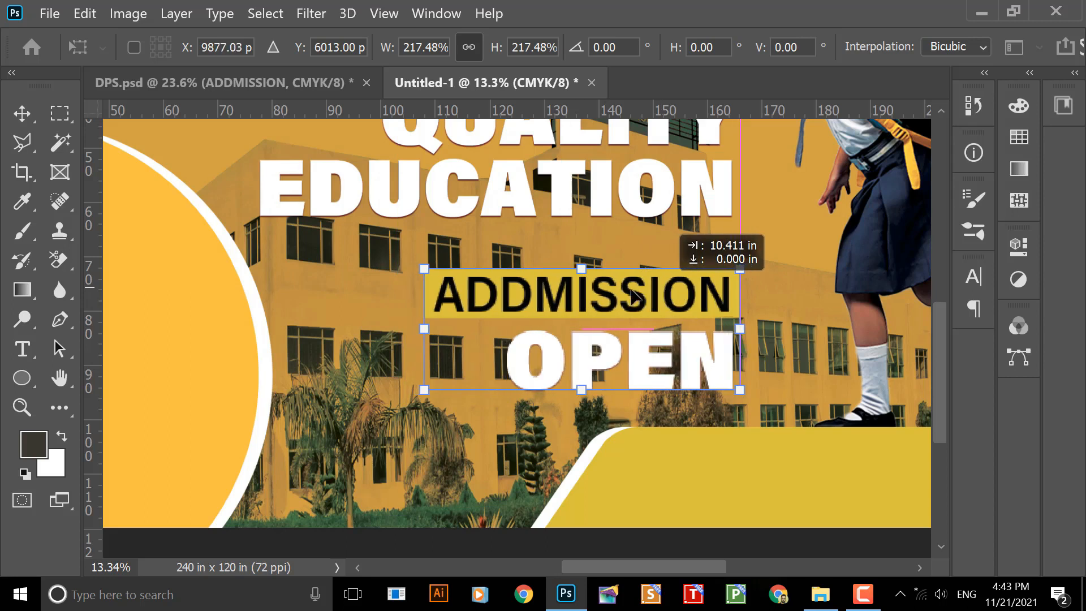
pyautogui.moveTo(558, 313); pyautogui.dragTo(578, 350)
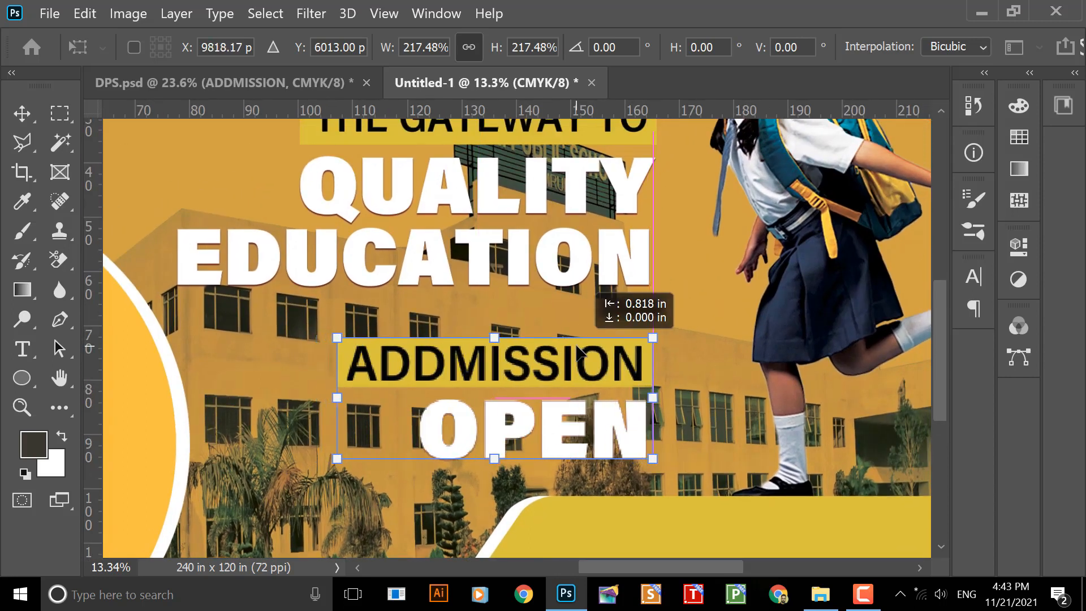
# - Shift the "ADDMISSION OPEN" group slightly to the left beneath the "QUALITY EDUCATION" heading
pyautogui.moveTo(566, 401); pyautogui.dragTo(562, 311)
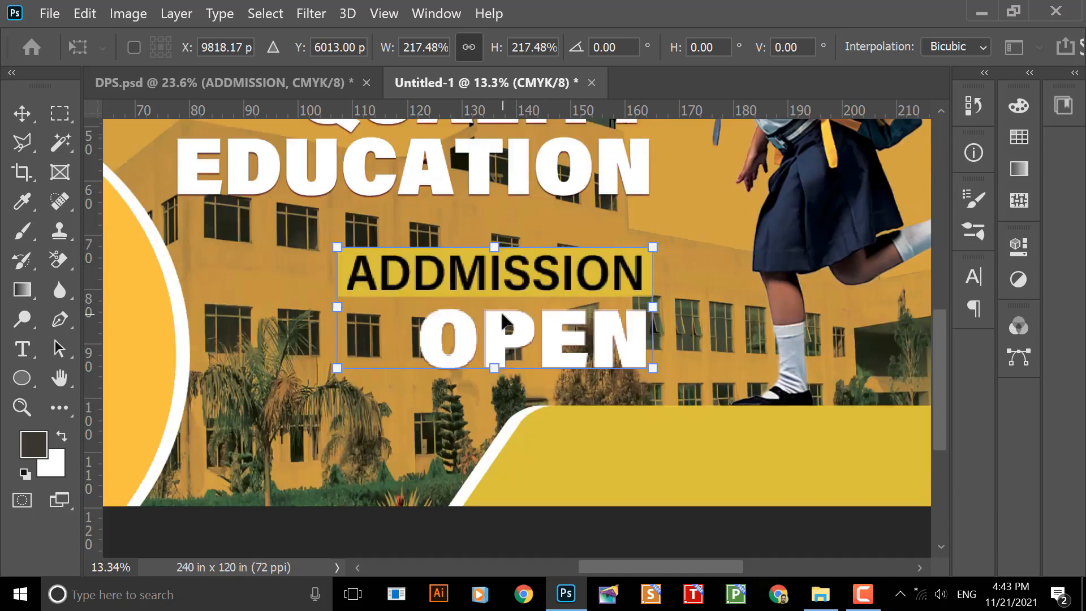
pyautogui.scroll(-3, 588, 412)
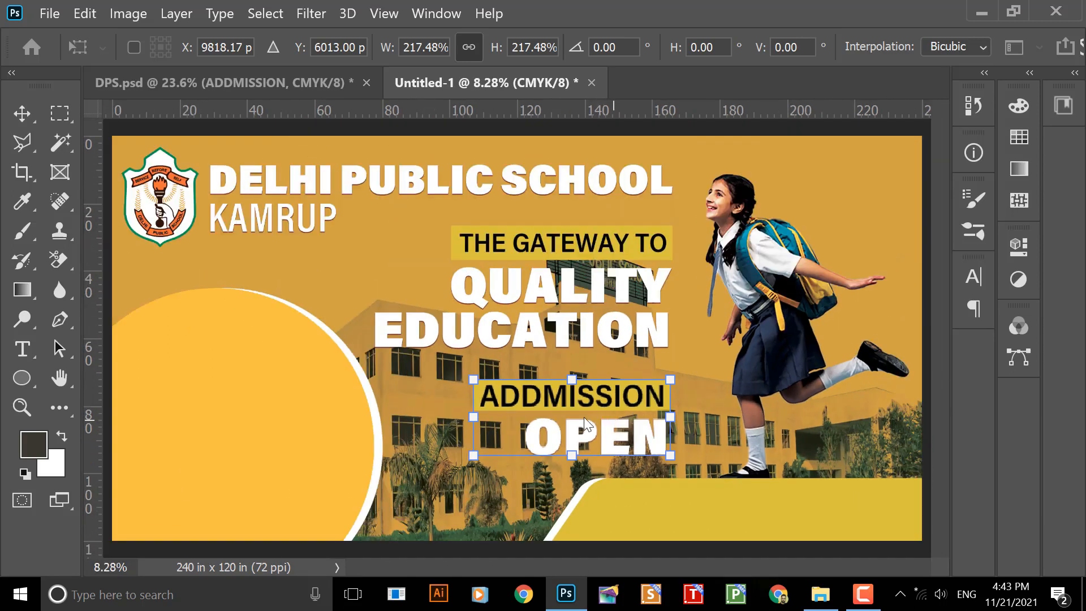
pyautogui.moveTo(616, 398)
pyautogui.mouseDown()
pyautogui.moveTo(591, 408)
pyautogui.moveTo(615, 402)
pyautogui.mouseUp()
pyautogui.moveTo(638, 402)
pyautogui.mouseDown()
pyautogui.moveTo(623, 404)
pyautogui.moveTo(633, 404)
pyautogui.mouseUp()
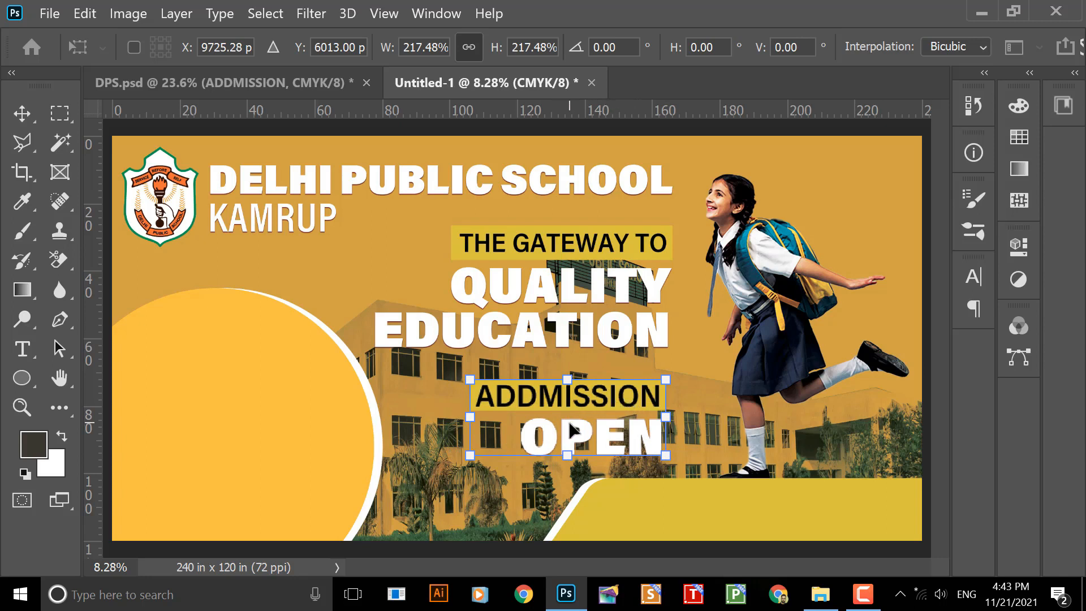
# - Enlarge the "ADDMISSION OPEN" group proportionally to 244.83%, keeping its upper-right corner in place, and apply the transformation
pyautogui.scroll(2, 570, 429)
pyautogui.moveTo(535, 408); pyautogui.dragTo(526, 395)
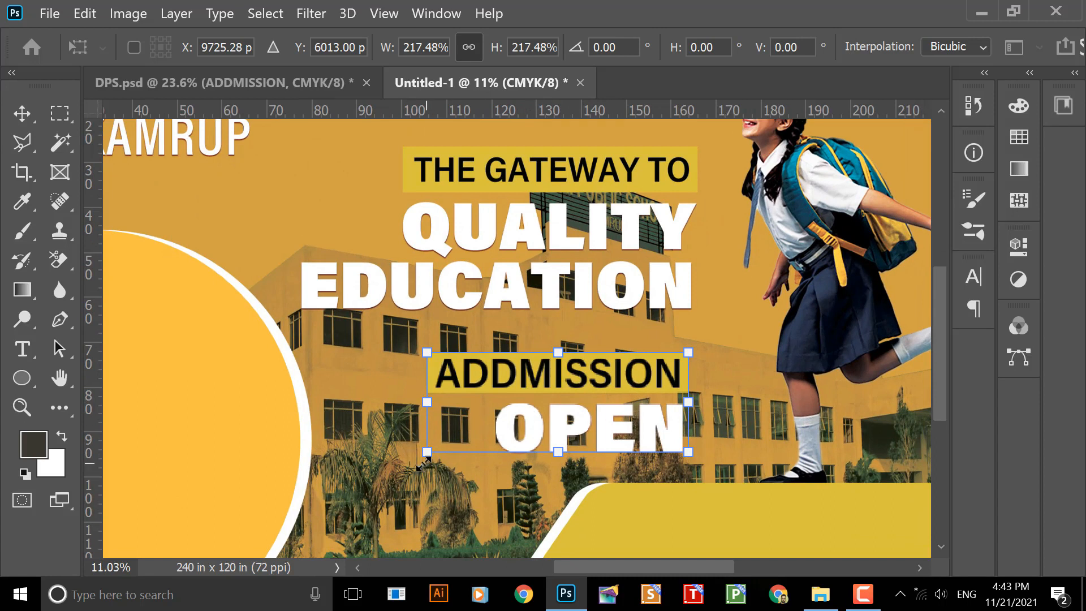
pyautogui.moveTo(413, 471); pyautogui.dragTo(430, 455)
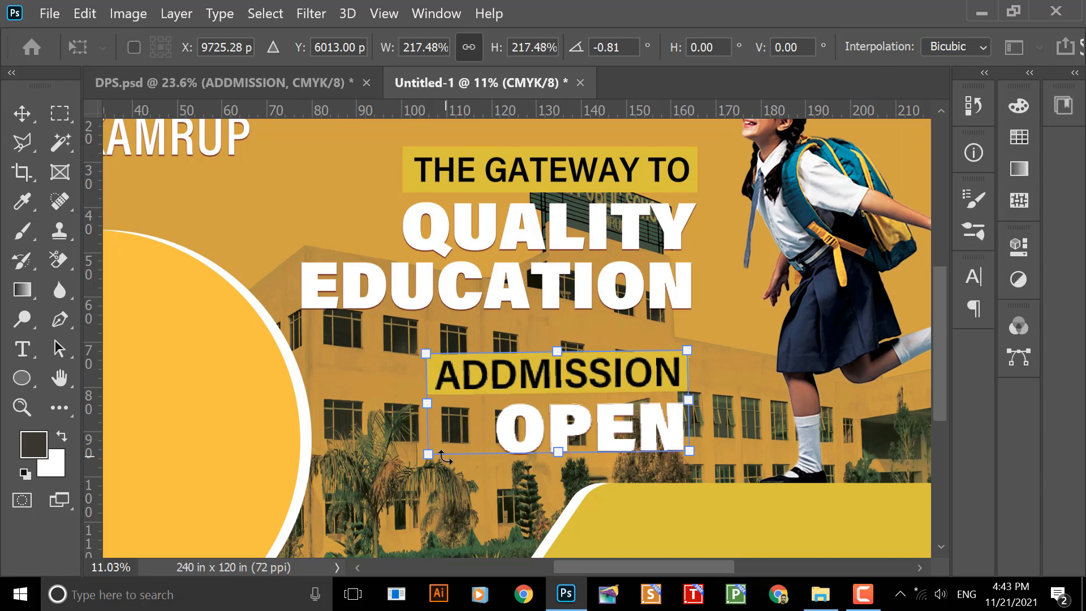
pyautogui.hotkey('ctrl', 'z')
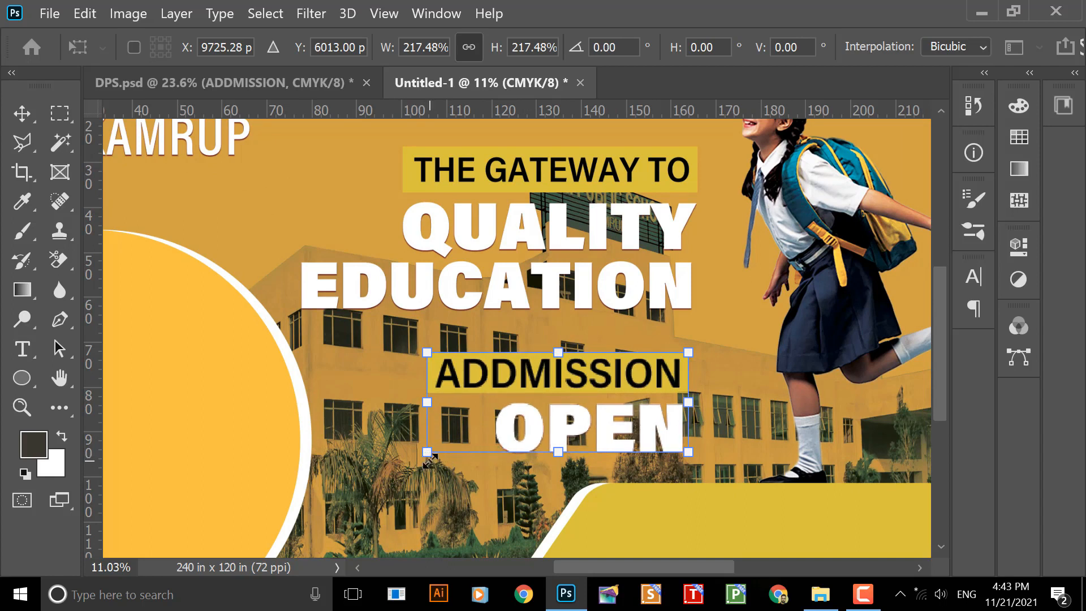
pyautogui.moveTo(430, 461); pyautogui.dragTo(397, 473)
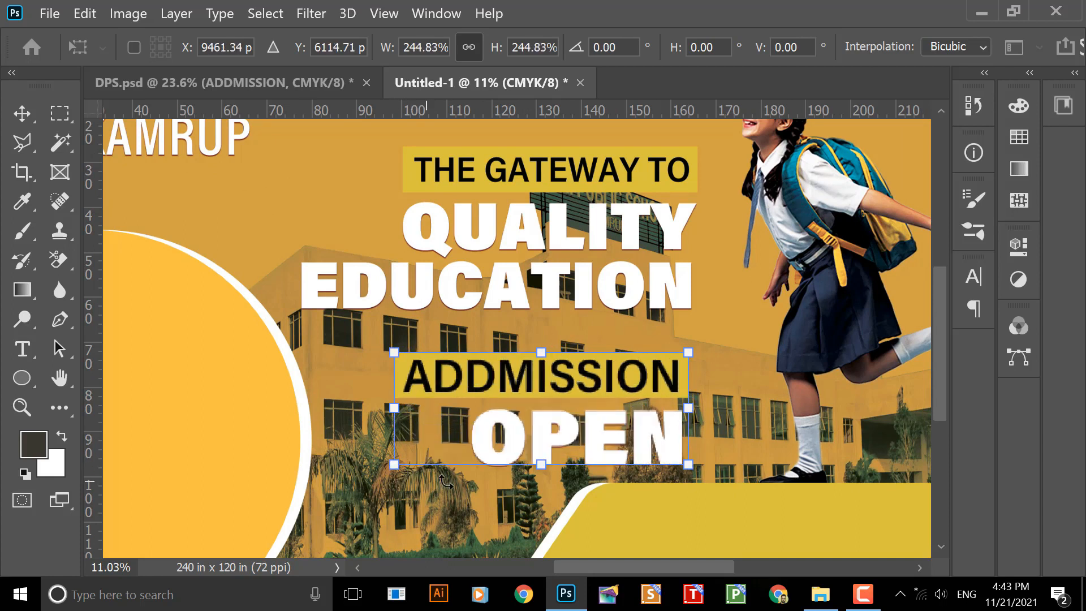
pyautogui.press('Return')
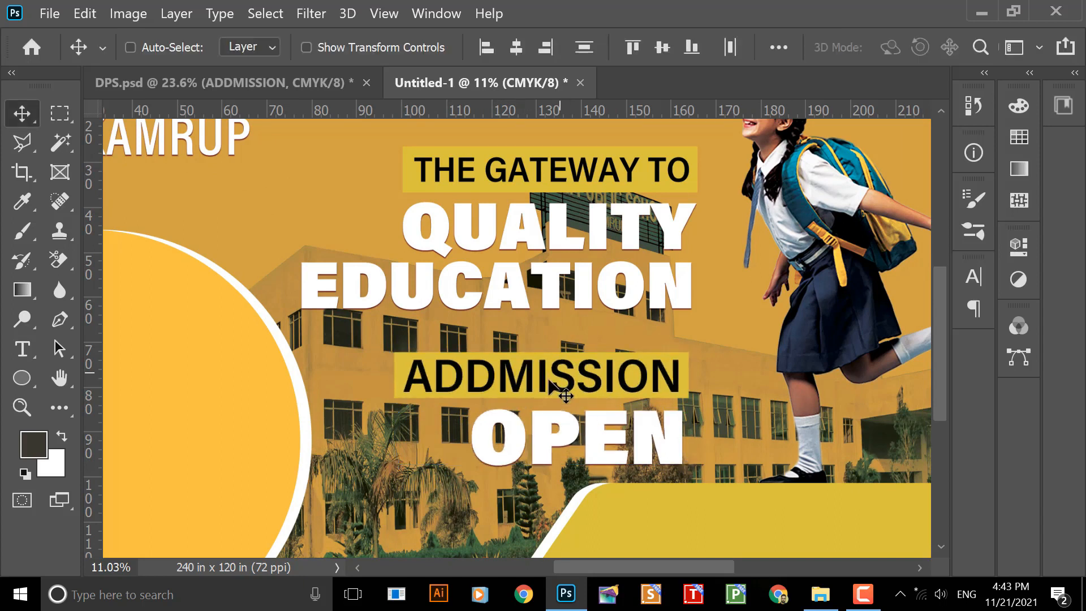
# - Move the "DELHI PUBLIC SCHOOL KAMRUP" text layer slightly up towards the banner's top edge
pyautogui.scroll(-5, 554, 388)
pyautogui.scroll(2, 560, 430)
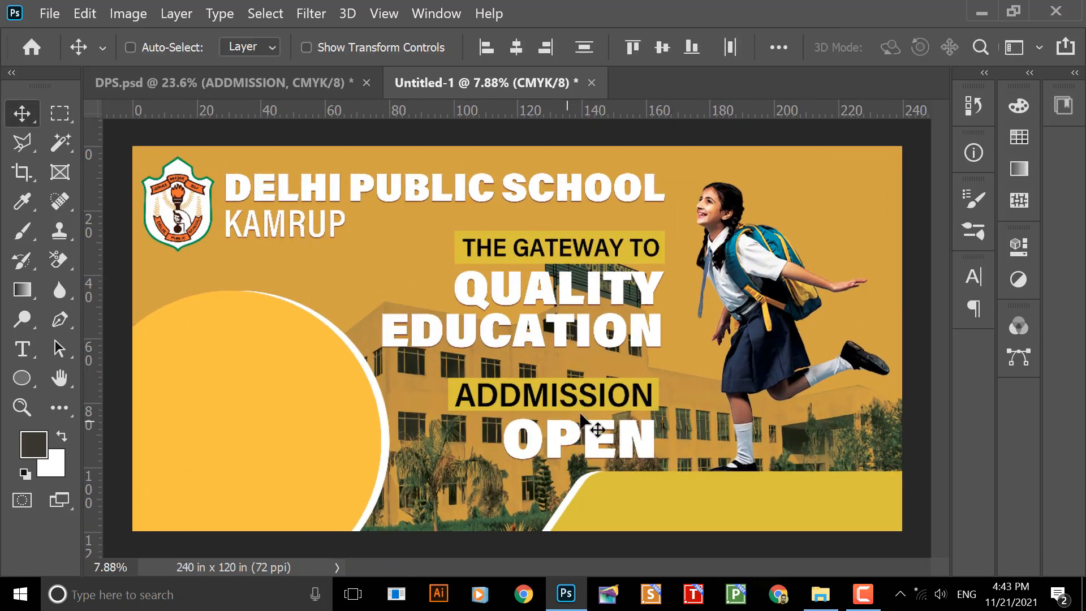
pyautogui.scroll(-2, 611, 397)
pyautogui.scroll(1, 622, 408)
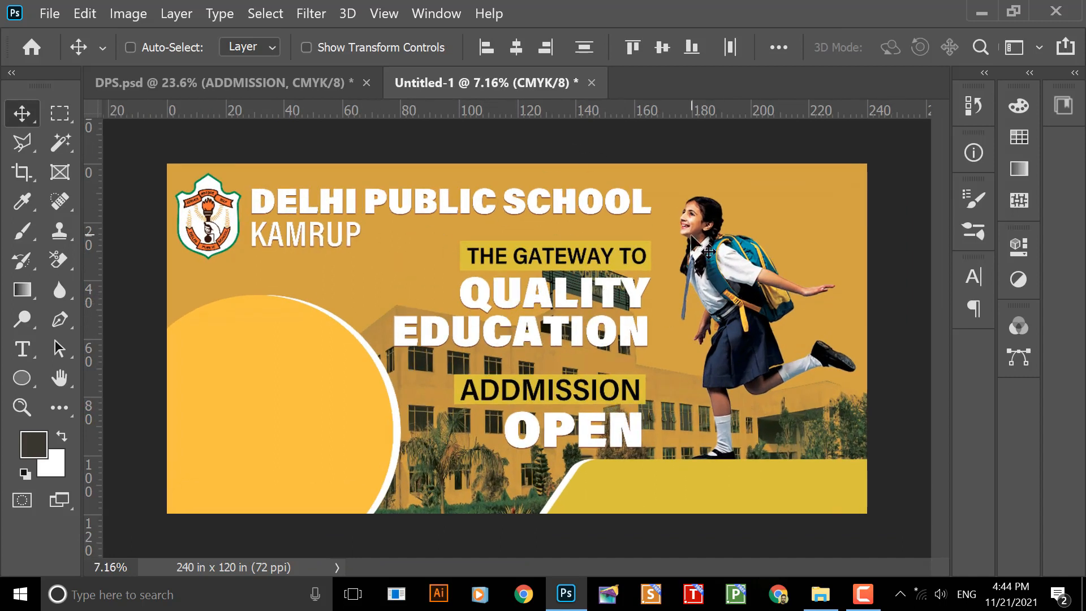
pyautogui.rightClick(443, 196)
pyautogui.click(462, 211)
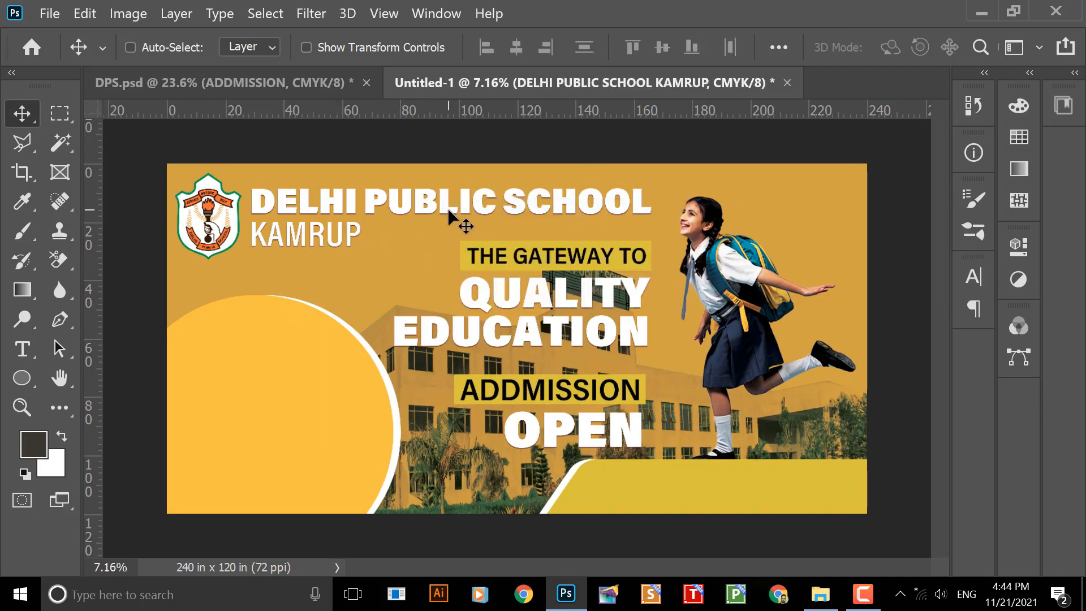
pyautogui.hotkey('shift', 'Up')
pyautogui.hotkey('shift', 'Up')
pyautogui.hotkey('shift', 'Up')
pyautogui.hotkey('shift', 'Up')
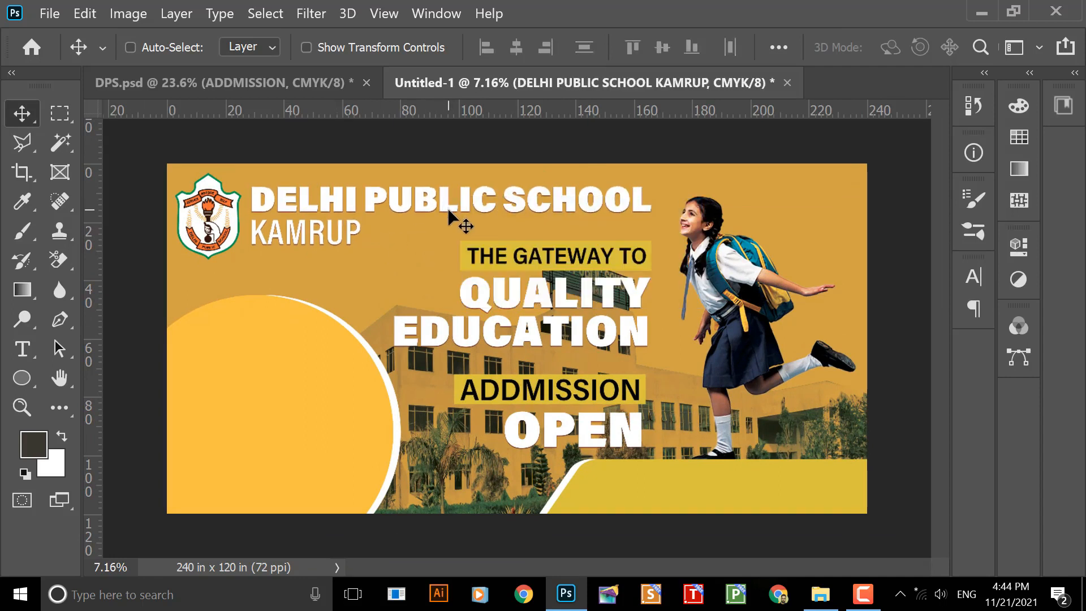
pyautogui.moveTo(450, 199); pyautogui.dragTo(415, 193)
pyautogui.hotkey('ctrl', 'z')
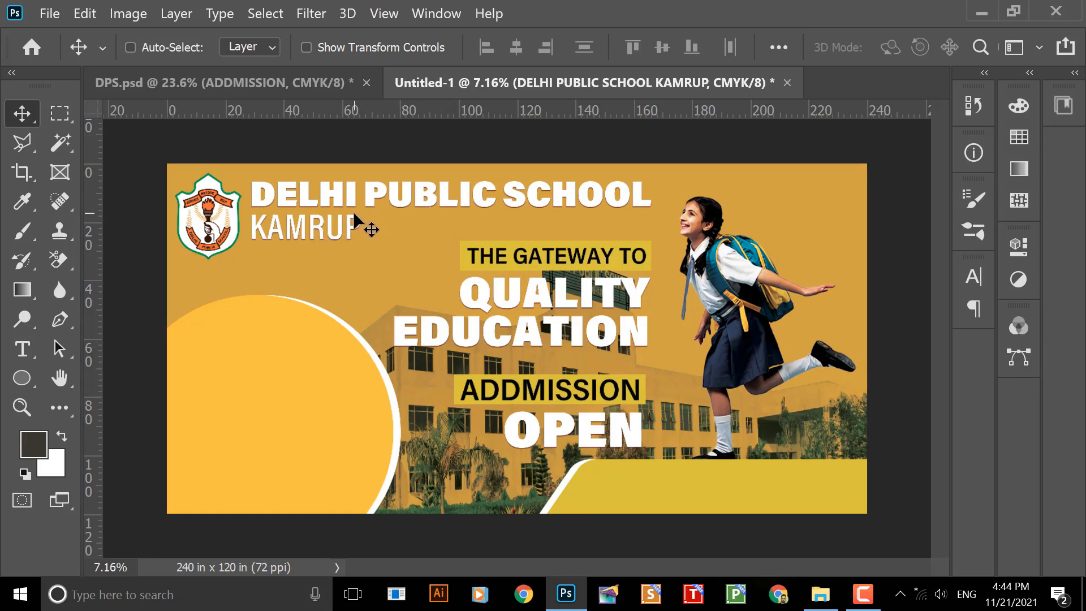
# - Examine the lettering and shadow edges of the headings and school name at 100% magnification
pyautogui.scroll(2, 393, 170)
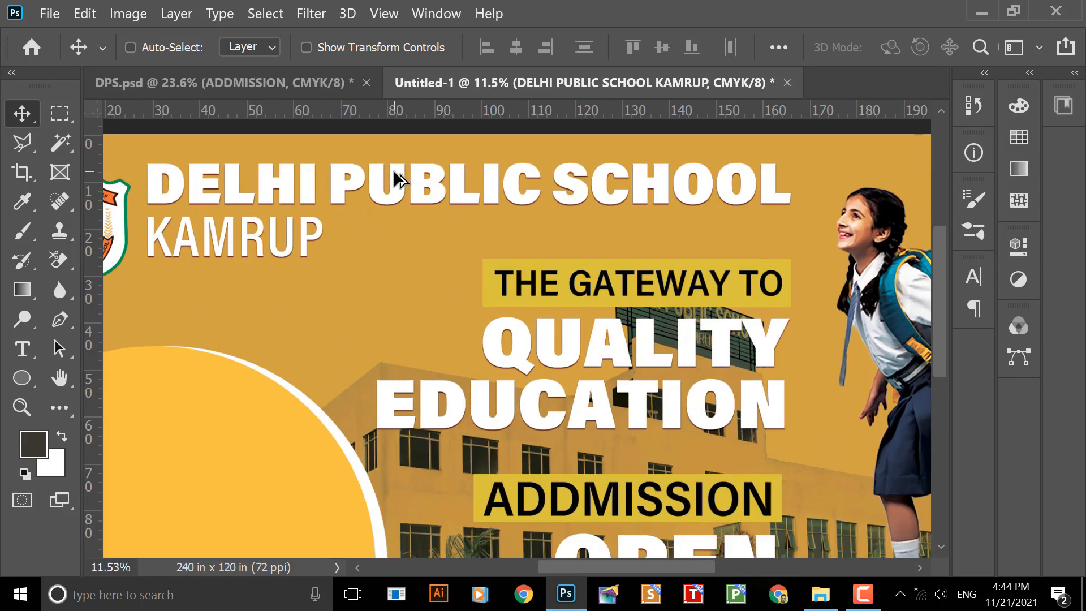
pyautogui.scroll(3, 390, 226)
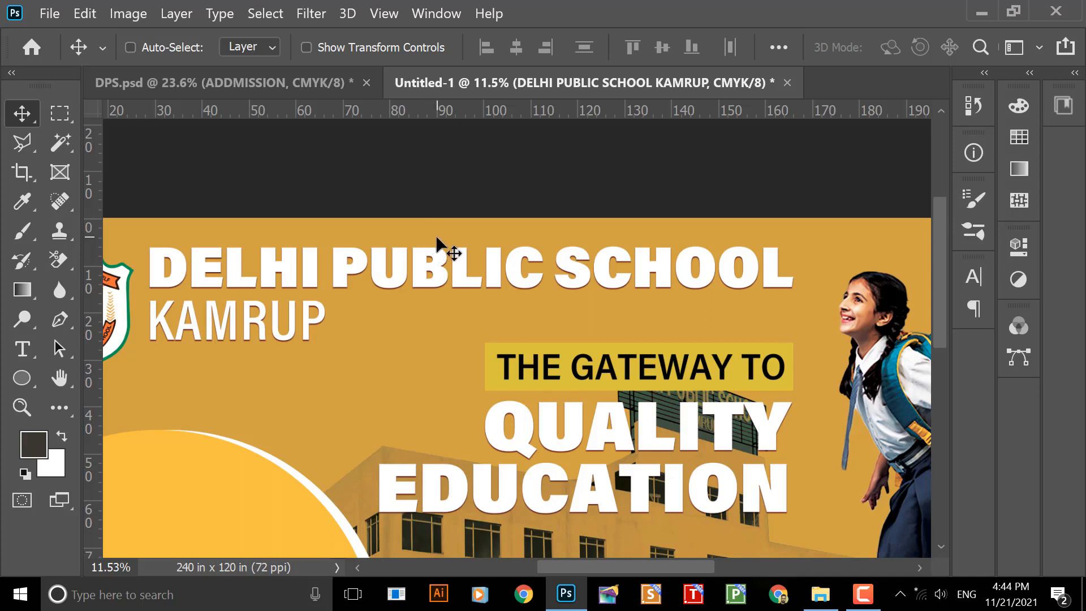
pyautogui.scroll(-2, 487, 274)
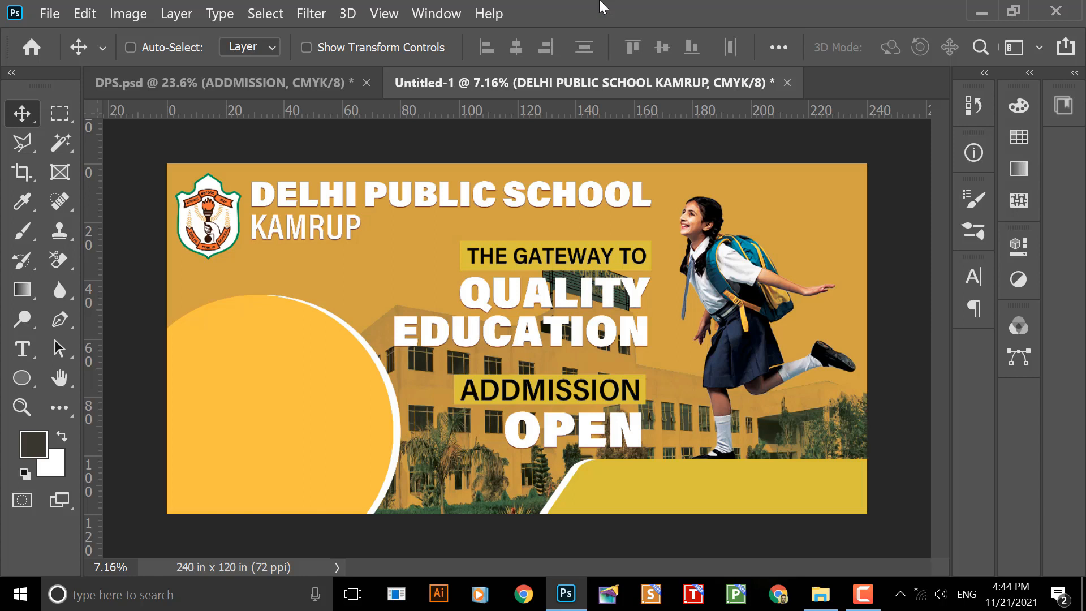
pyautogui.rightClick(488, 199)
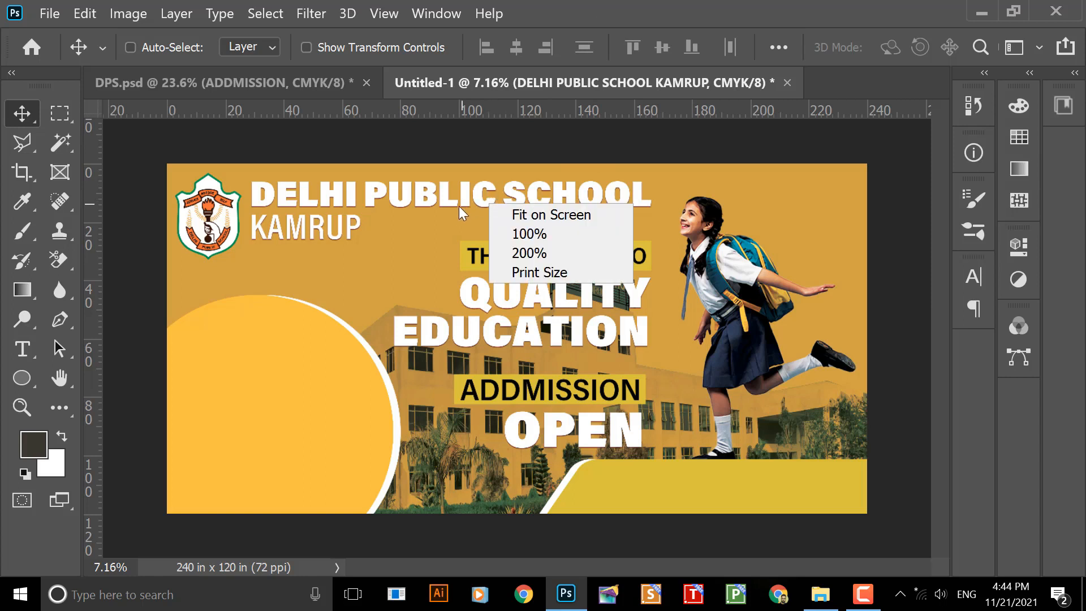
pyautogui.click(560, 170)
pyautogui.rightClick(492, 227)
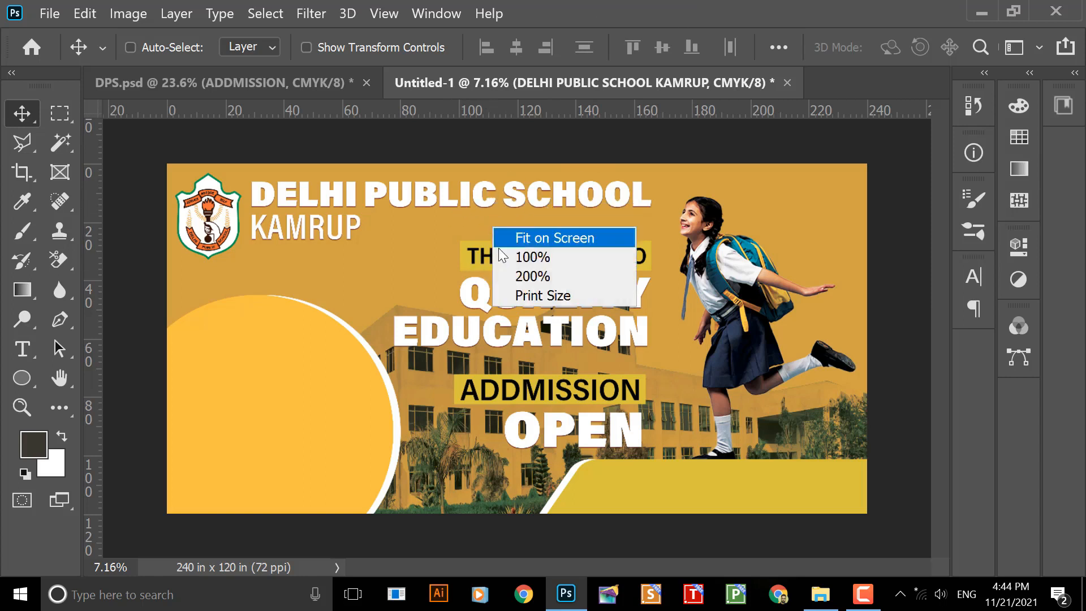
pyautogui.click(513, 294)
pyautogui.moveTo(616, 272); pyautogui.dragTo(620, 382)
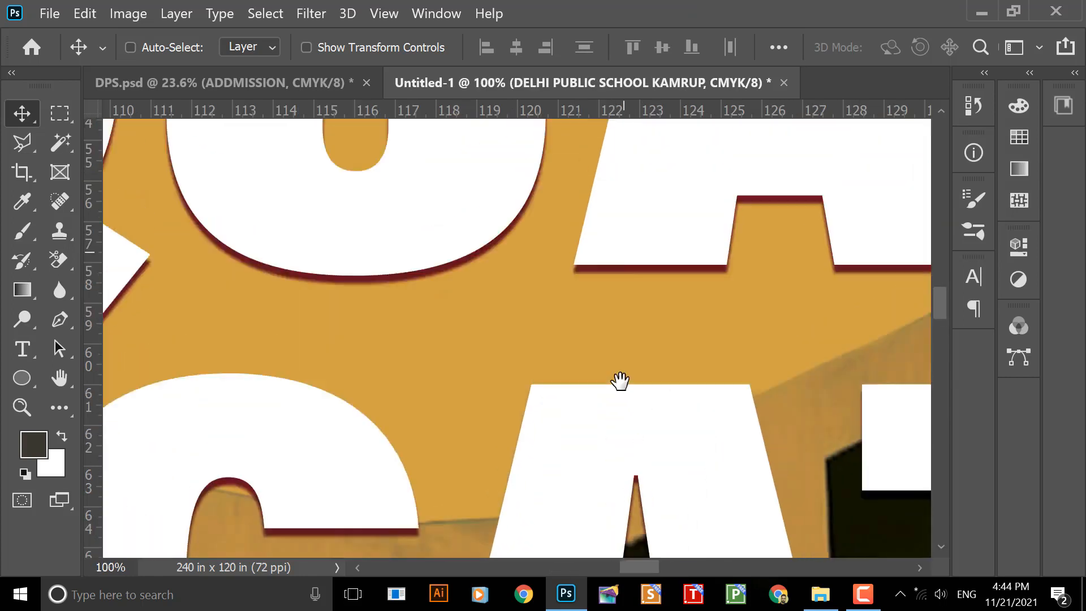
pyautogui.scroll(10, 620, 382)
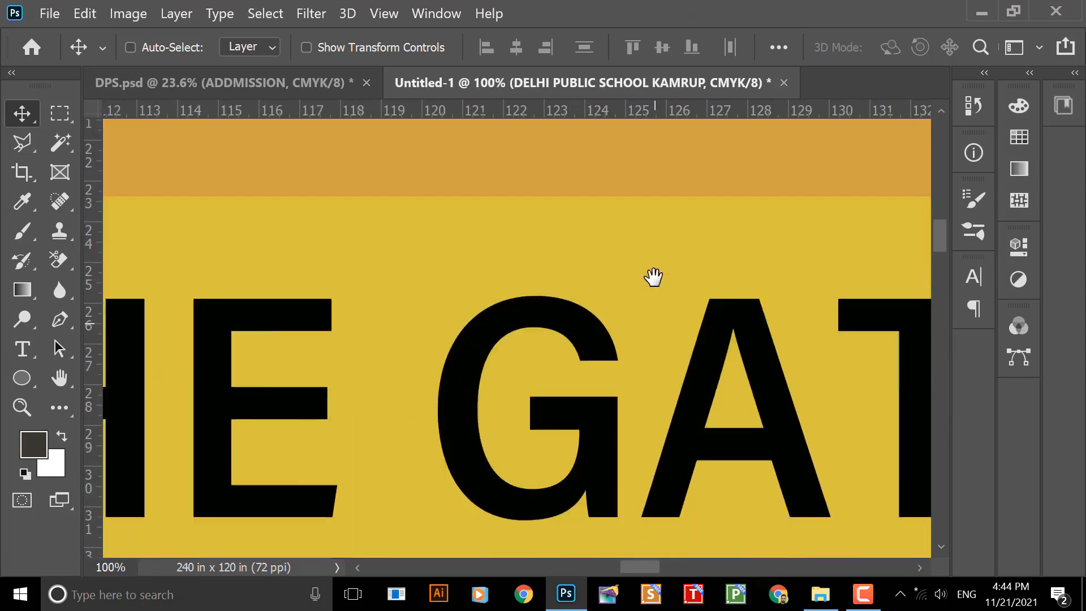
pyautogui.scroll(15, 653, 277)
pyautogui.hscroll(-10, 653, 277)
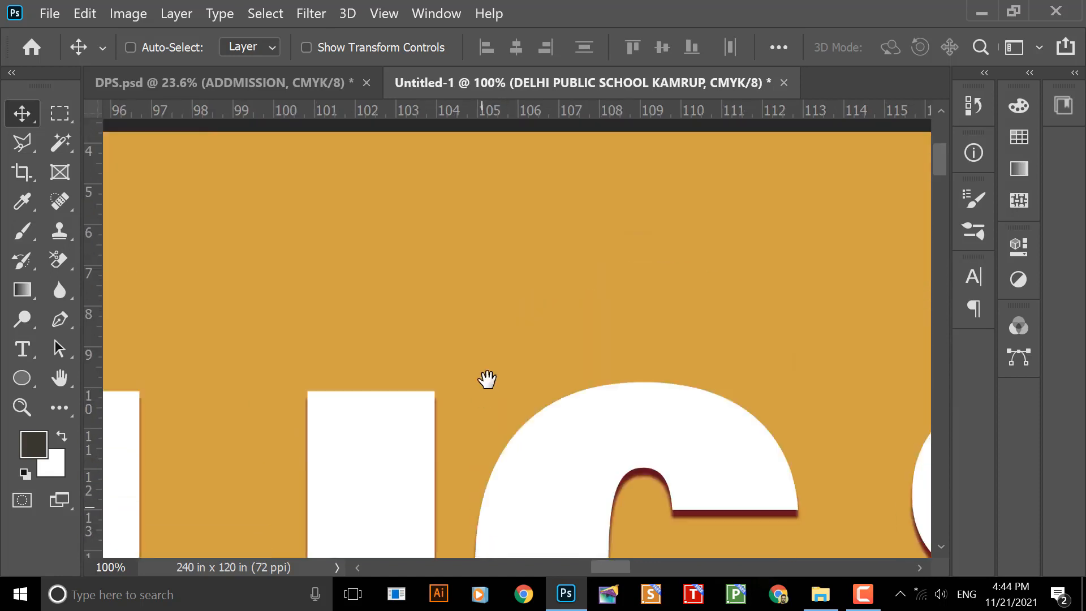
pyautogui.scroll(3, 487, 379)
pyautogui.scroll(-5, 490, 259)
pyautogui.scroll(3, 468, 373)
pyautogui.hscroll(2, 467, 374)
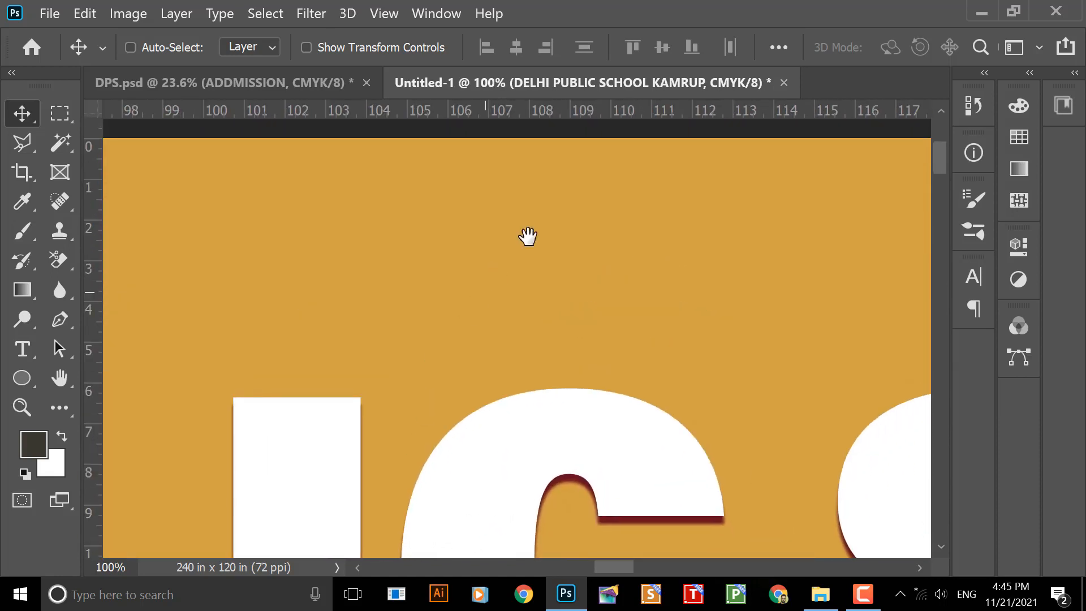
pyautogui.scroll(-5, 516, 392)
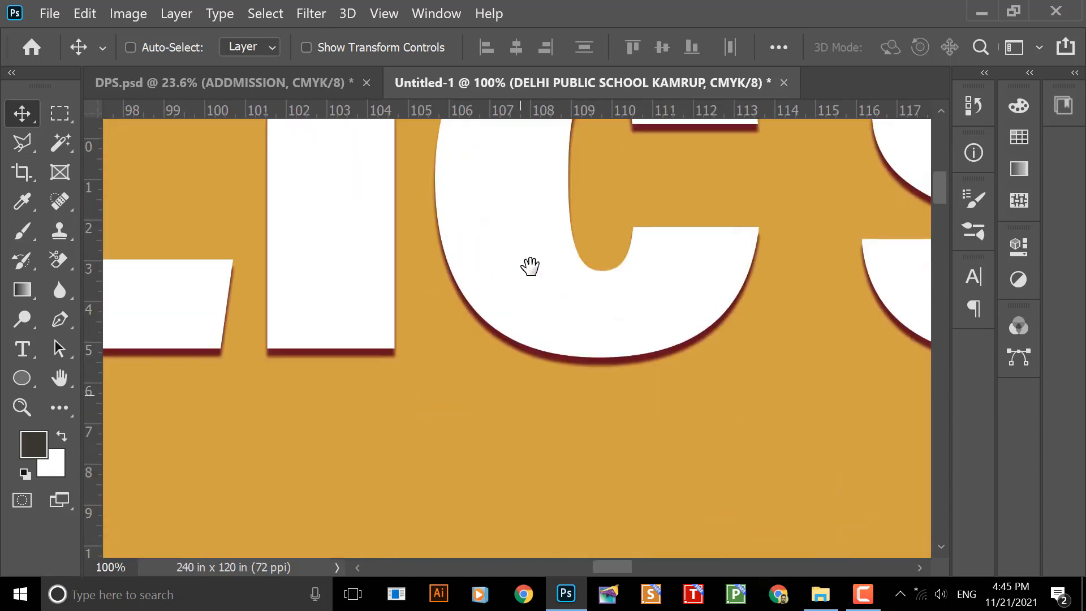
pyautogui.scroll(1, 529, 266)
pyautogui.scroll(-8, 495, 364)
pyautogui.moveTo(472, 370); pyautogui.dragTo(586, 300)
pyautogui.moveTo(467, 340); pyautogui.dragTo(514, 310)
pyautogui.scroll(1, 382, 296)
# - Move the school logo up so it sits close to the banner's top edge beside the school name
pyautogui.rightClick(267, 297)
pyautogui.click(274, 301)
pyautogui.moveTo(263, 291); pyautogui.dragTo(268, 274)
pyautogui.hotkey('shift', 'Down')
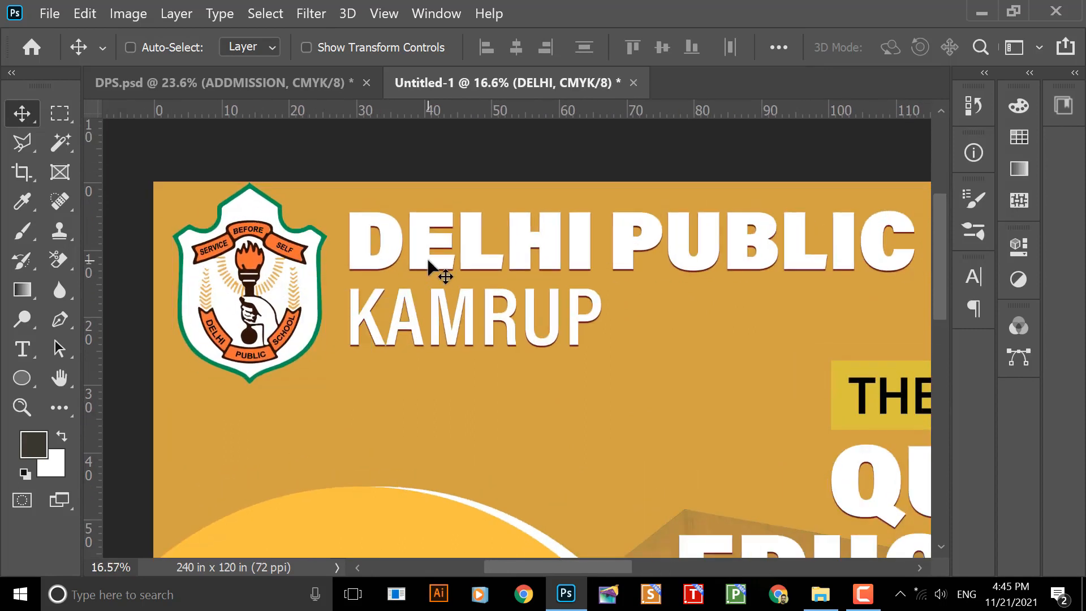
# - Try a heavier drop shadow on the "DELHI PUBLIC SCHOOL KAMRUP" layer with 21 px distance, 59% spread and 169 px size
pyautogui.hotkey('ctrl', '0')
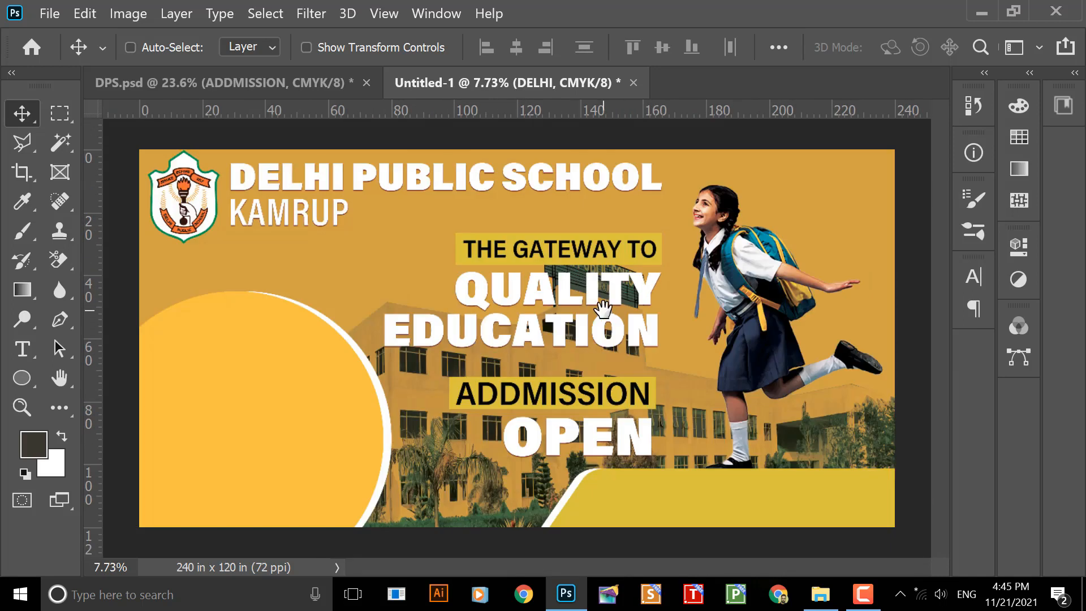
pyautogui.scroll(6, 602, 184)
pyautogui.moveTo(588, 199); pyautogui.dragTo(398, 329)
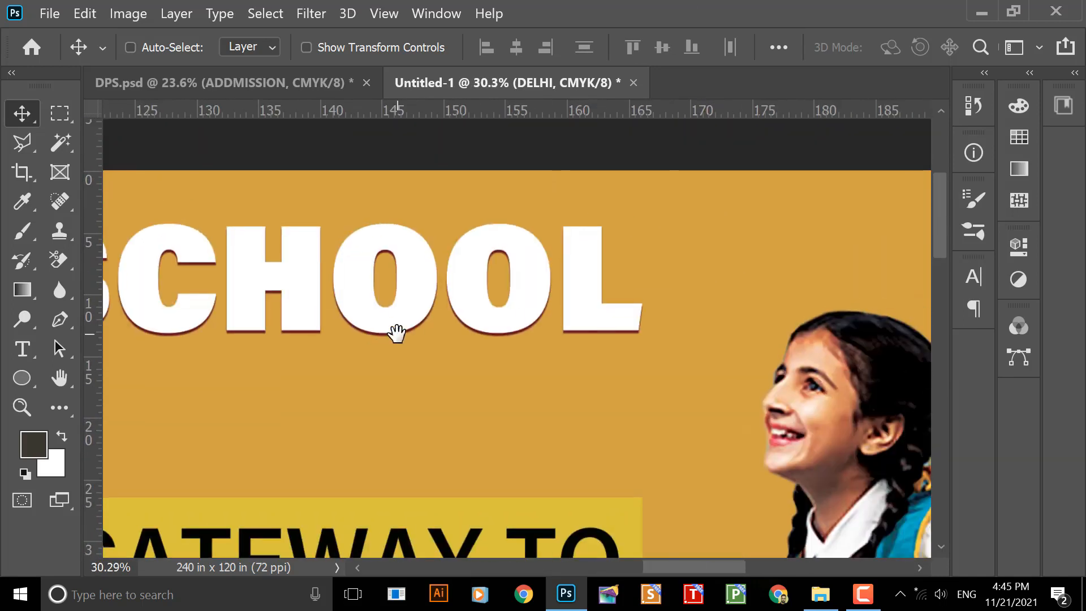
pyautogui.rightClick(418, 288)
pyautogui.click(424, 293)
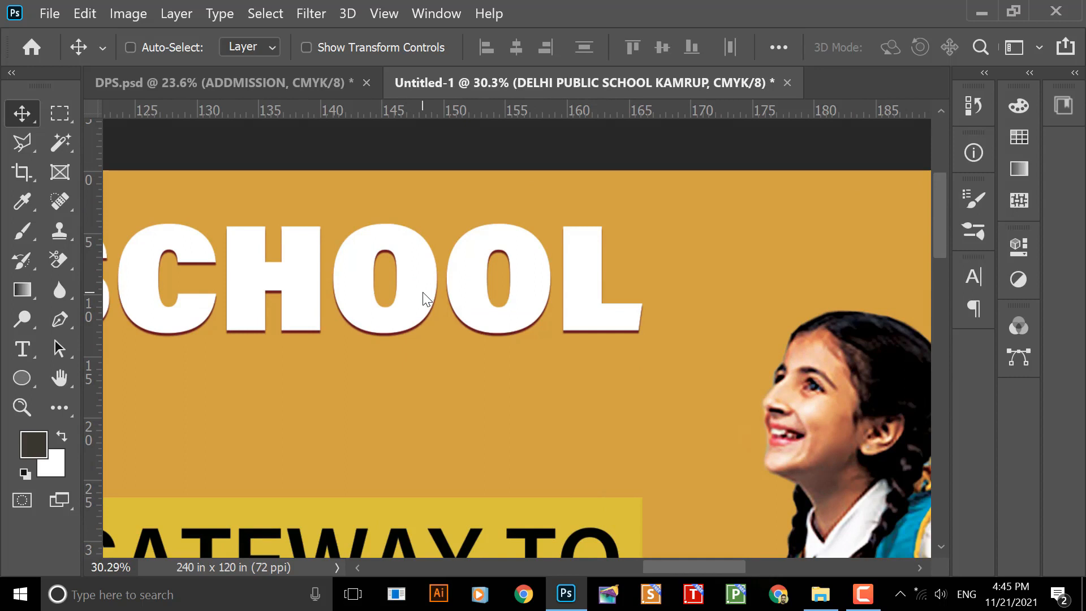
pyautogui.press('F7')
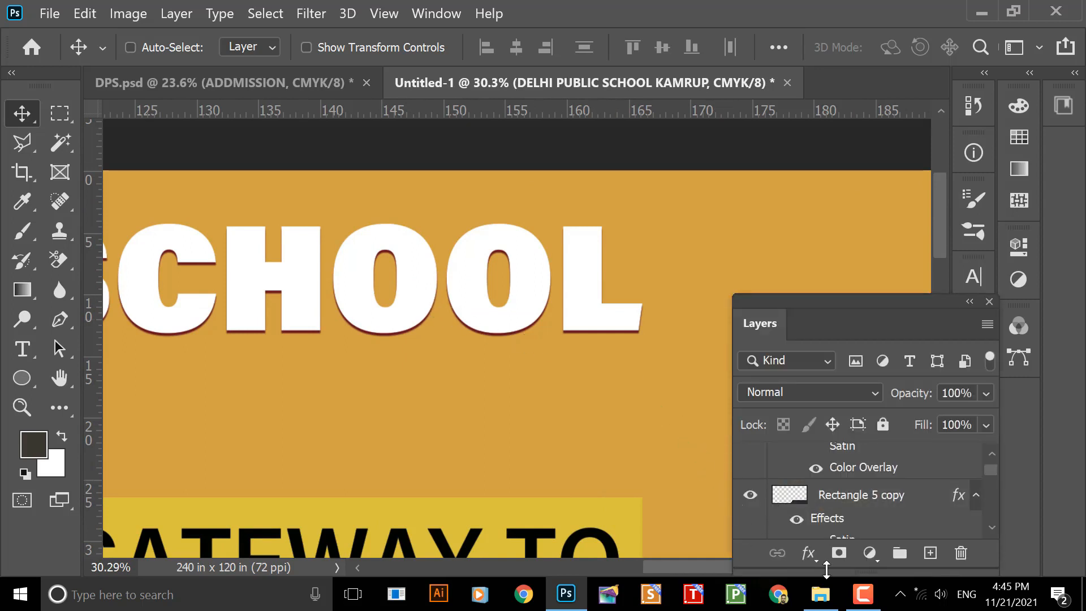
pyautogui.click(809, 554)
pyautogui.click(816, 550)
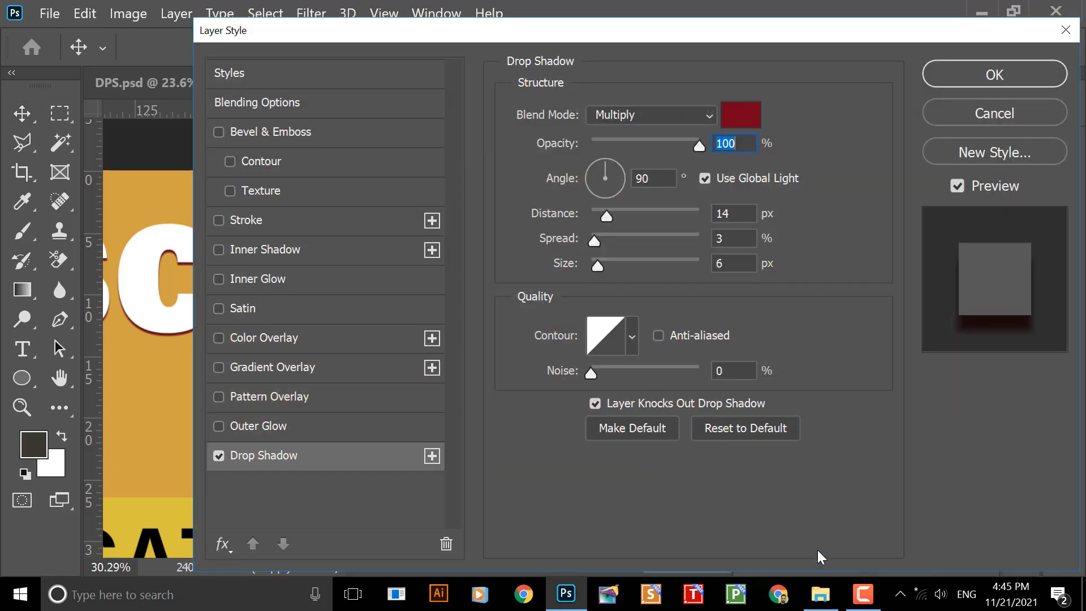
pyautogui.moveTo(619, 41); pyautogui.dragTo(974, 159)
pyautogui.moveTo(965, 334)
pyautogui.mouseDown()
pyautogui.moveTo(1000, 334)
pyautogui.moveTo(972, 337)
pyautogui.mouseUp()
pyautogui.moveTo(952, 386); pyautogui.dragTo(1037, 385)
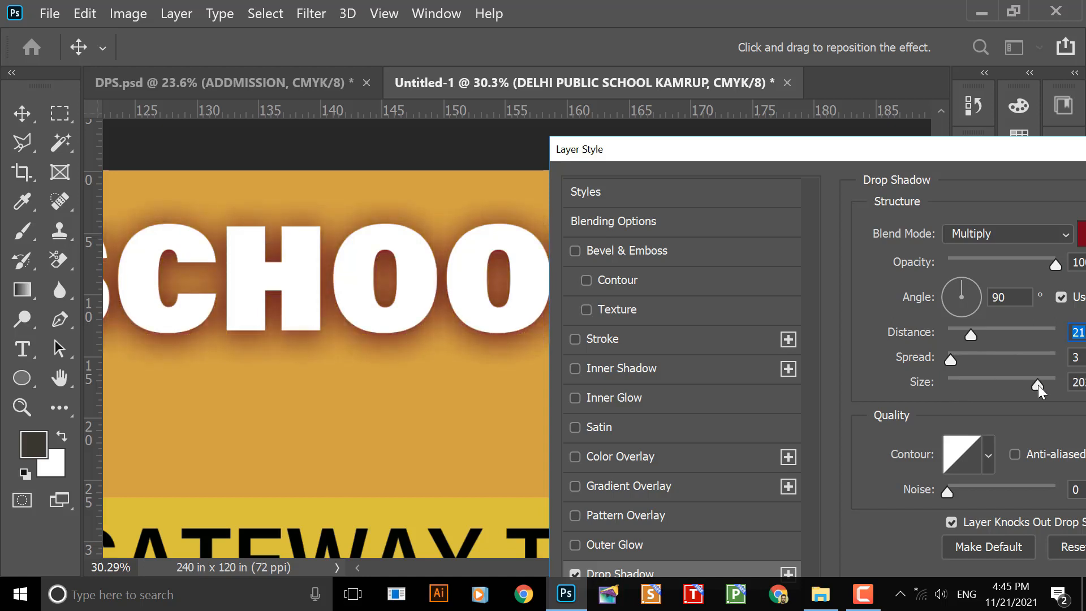
pyautogui.moveTo(1037, 385); pyautogui.dragTo(1023, 375)
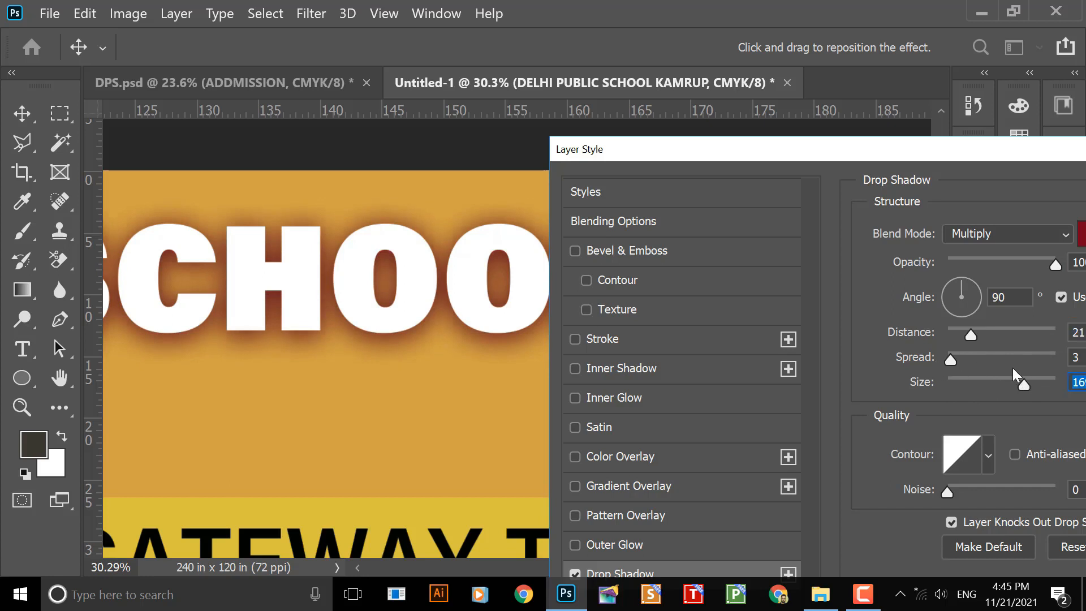
pyautogui.click(1012, 367)
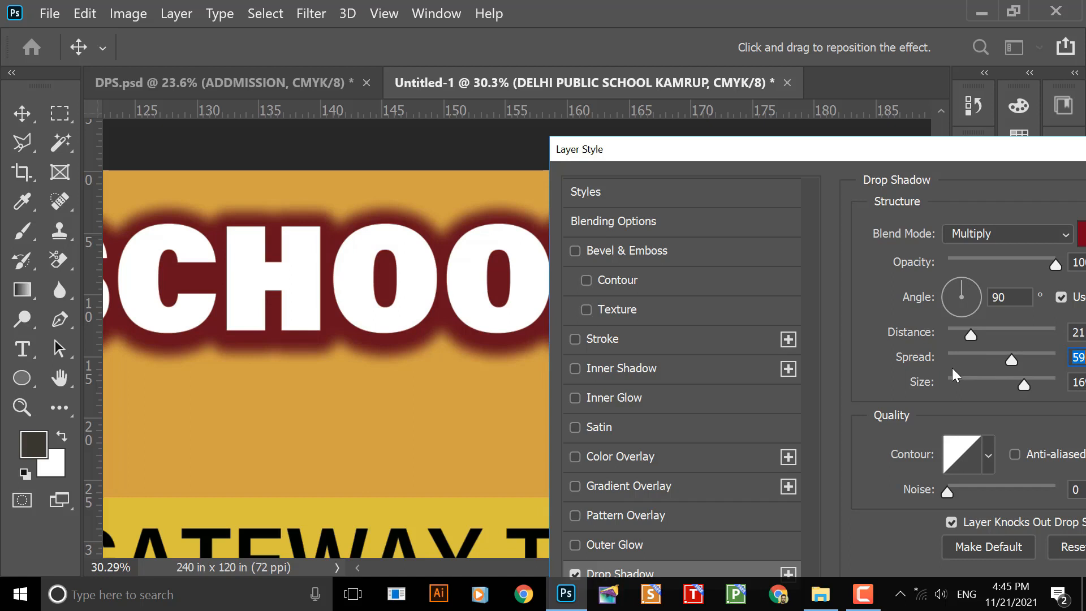
pyautogui.moveTo(955, 155); pyautogui.dragTo(776, 172)
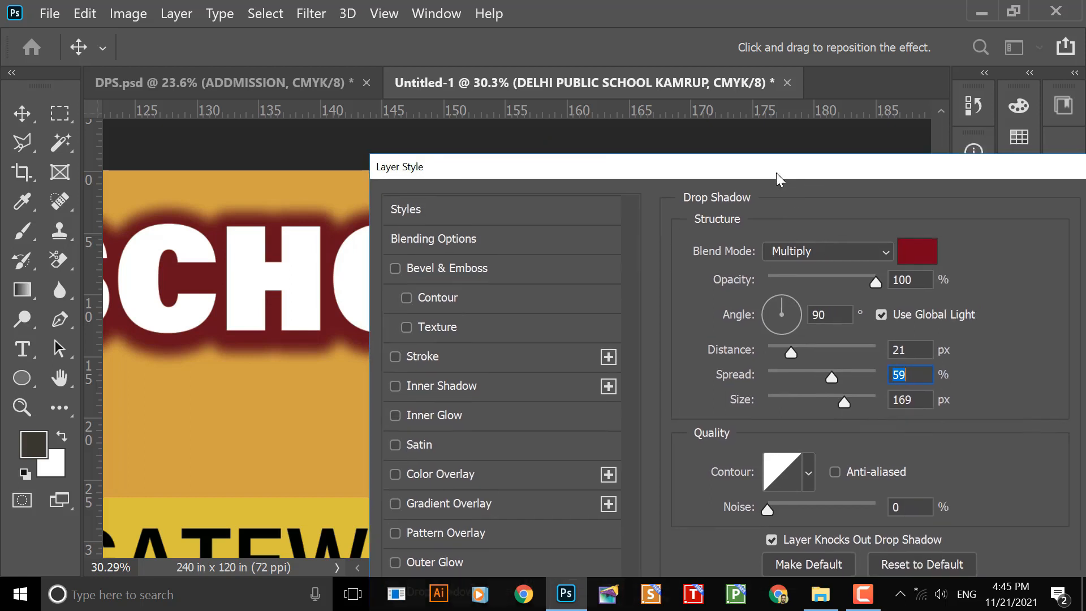
pyautogui.moveTo(900, 158); pyautogui.dragTo(606, 173)
pyautogui.click(942, 183)
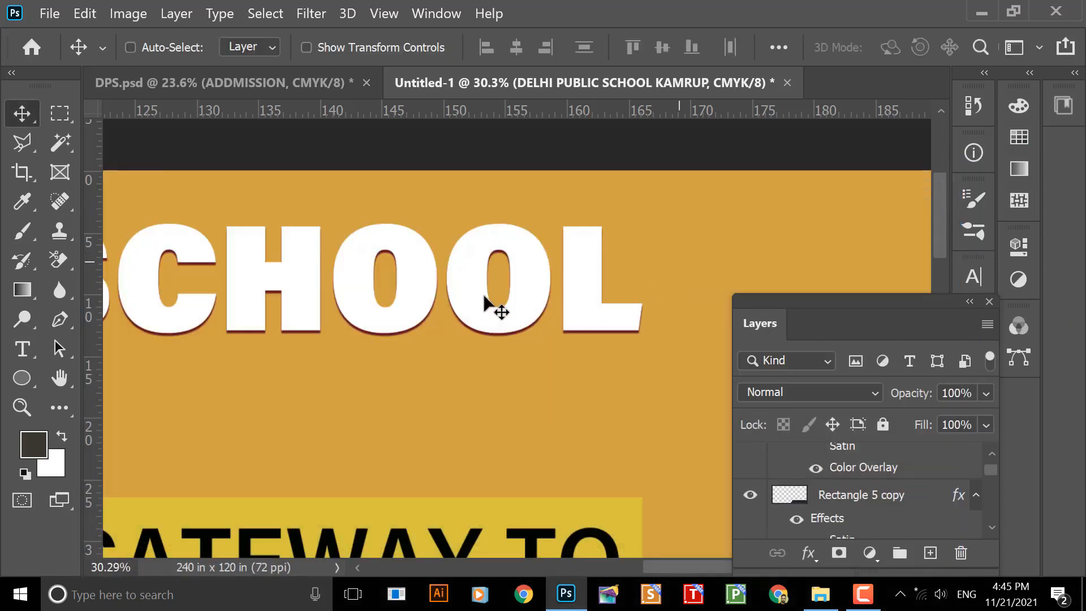
pyautogui.scroll(-3, 563, 140)
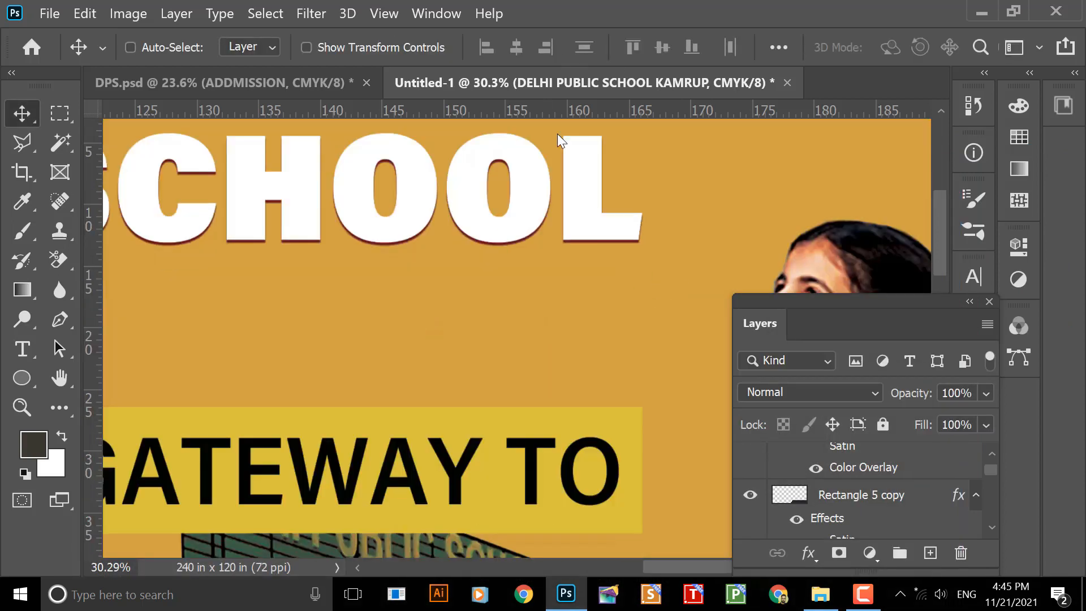
# - Examine the shadow edges of the SCHOOL lettering at 100% magnification, and review the school name beside the logo
pyautogui.rightClick(456, 208)
pyautogui.click(480, 277)
pyautogui.moveTo(560, 221); pyautogui.dragTo(518, 269)
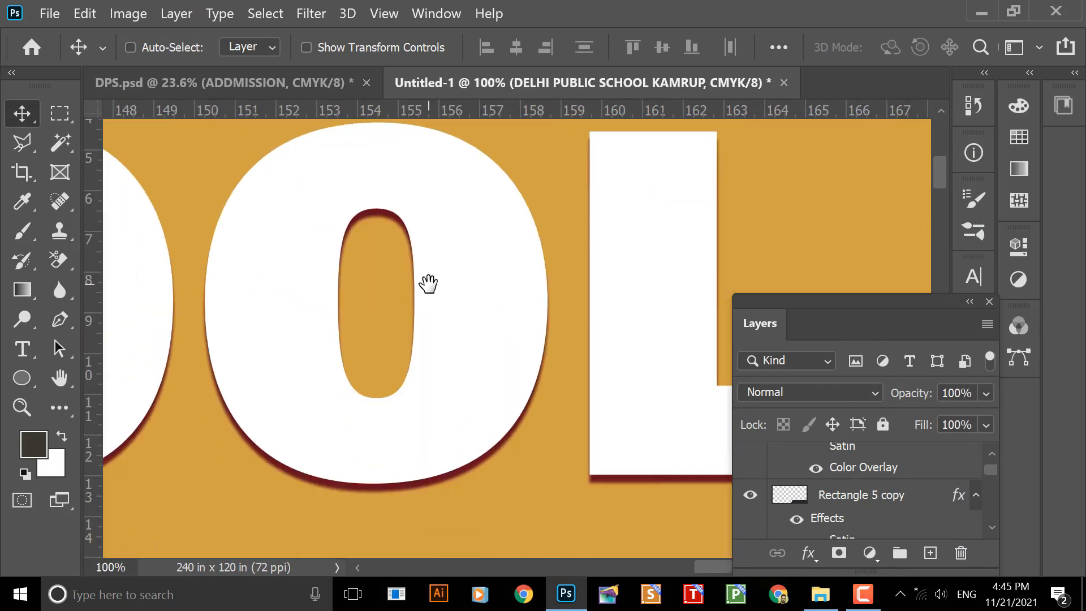
pyautogui.moveTo(317, 294); pyautogui.dragTo(589, 288)
pyautogui.moveTo(207, 288); pyautogui.dragTo(526, 289)
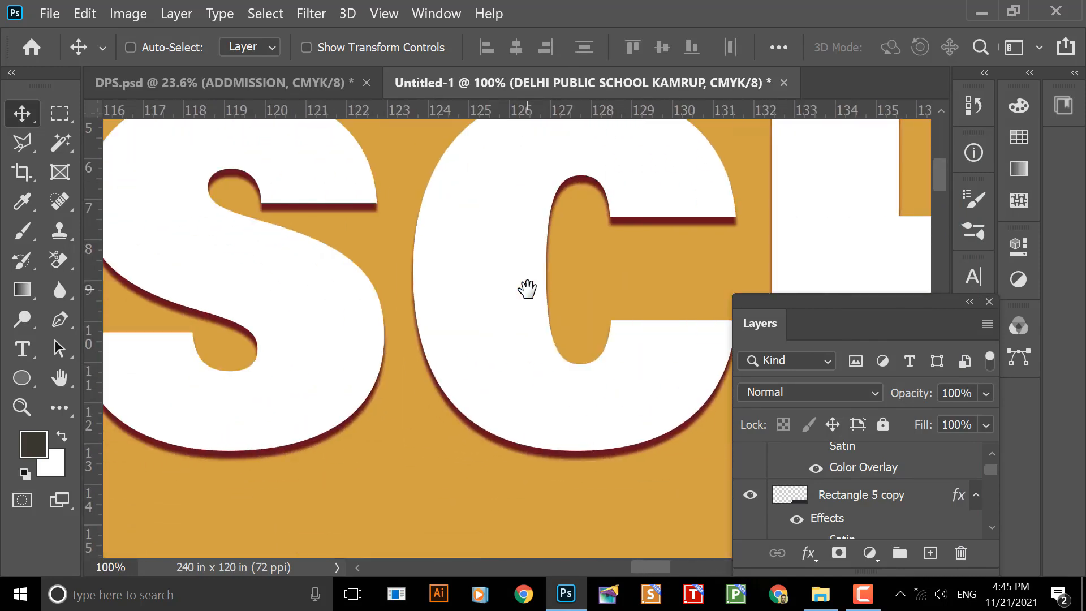
pyautogui.scroll(-3, 371, 301)
pyautogui.scroll(-4, 371, 297)
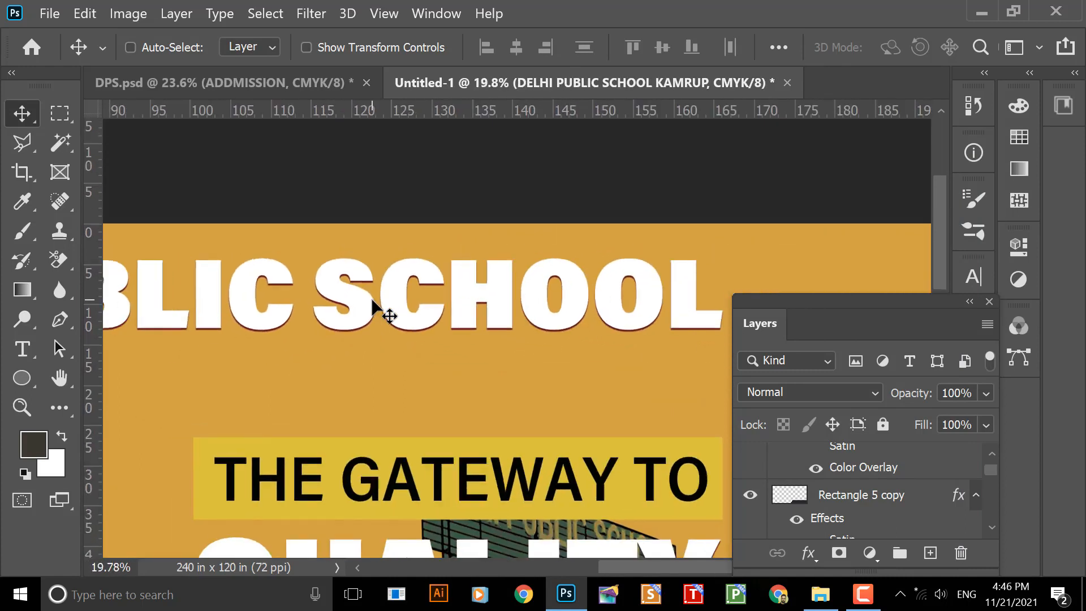
pyautogui.moveTo(459, 275); pyautogui.dragTo(554, 205)
pyautogui.moveTo(506, 327); pyautogui.dragTo(585, 304)
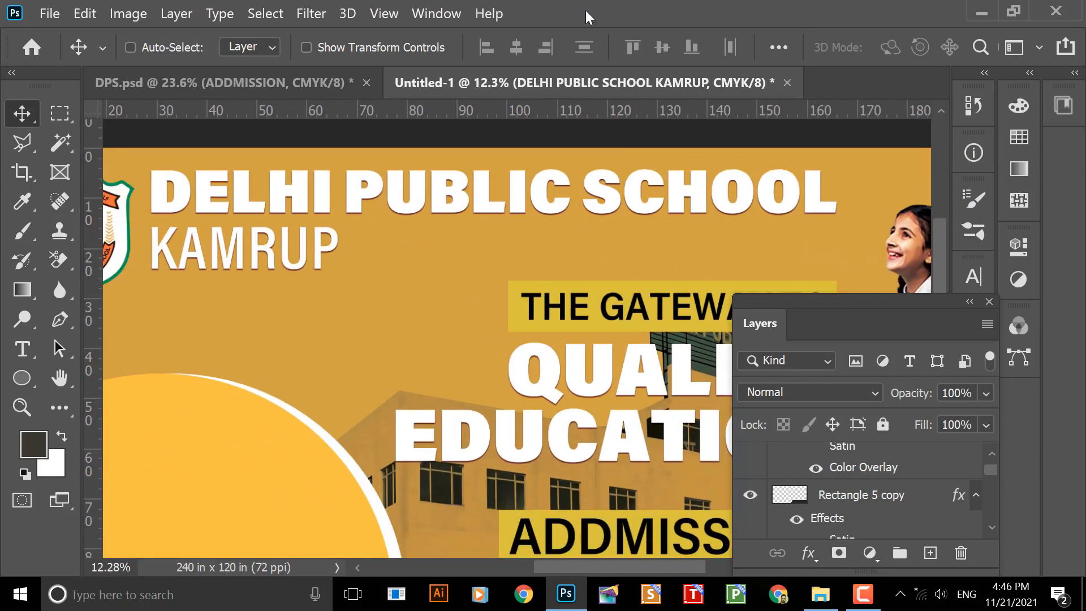
pyautogui.moveTo(475, 265); pyautogui.dragTo(528, 249)
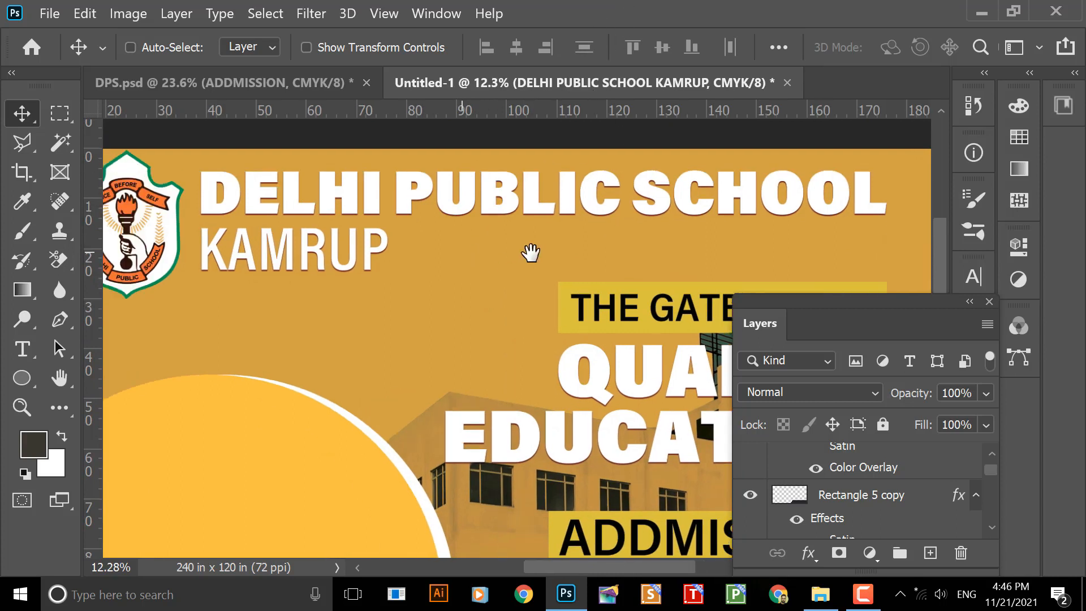
pyautogui.moveTo(450, 278); pyautogui.dragTo(471, 232)
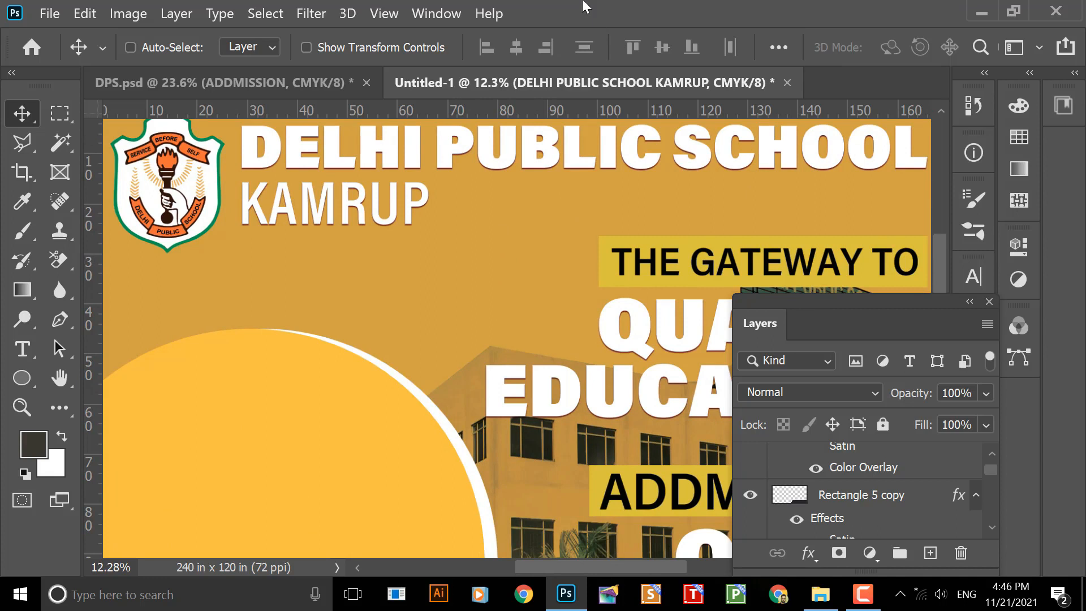
pyautogui.moveTo(454, 166); pyautogui.dragTo(346, 223)
pyautogui.moveTo(407, 245); pyautogui.dragTo(525, 307)
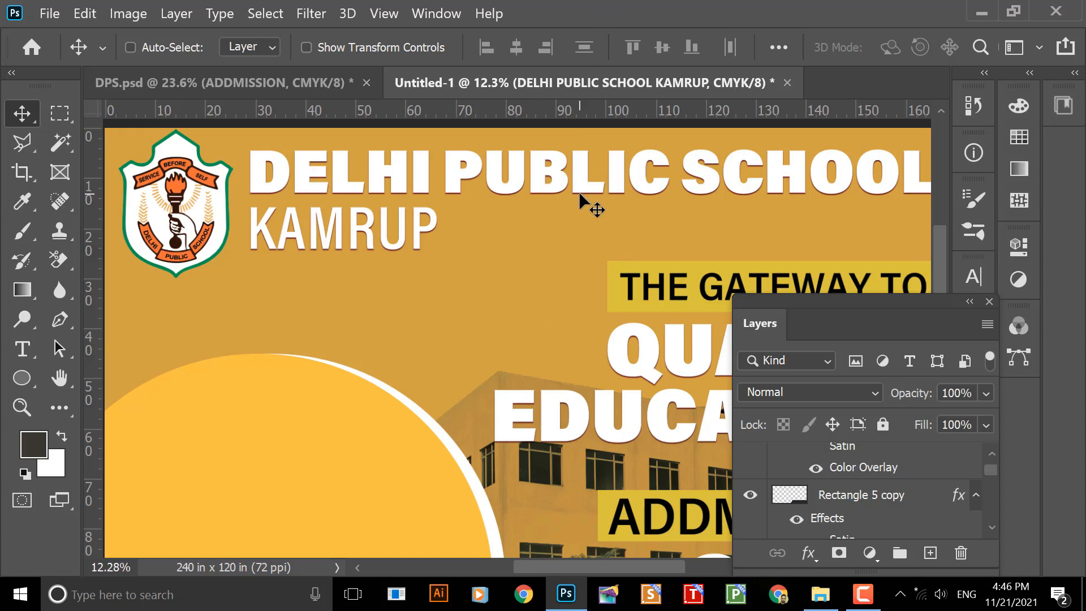
# - Hide the Layers panel and select the "Ellipse 1 copy" layer of the large yellow circle
pyautogui.press('F7')
pyautogui.moveTo(614, 308); pyautogui.dragTo(517, 261)
pyautogui.scroll(-3, 509, 288)
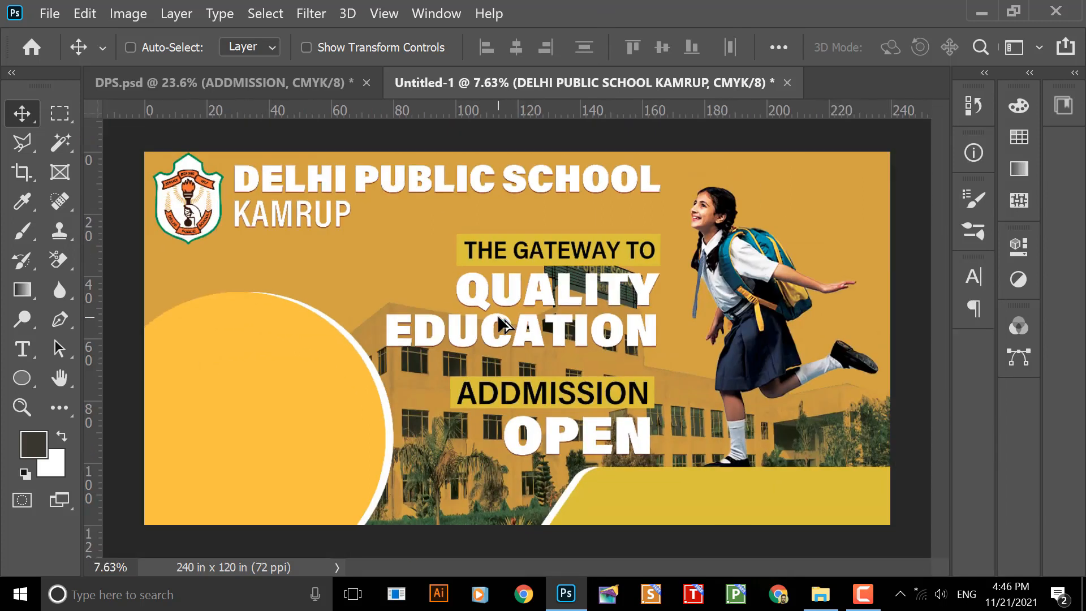
pyautogui.rightClick(282, 365)
pyautogui.click(301, 375)
pyautogui.rightClick(644, 490)
pyautogui.press('Escape')
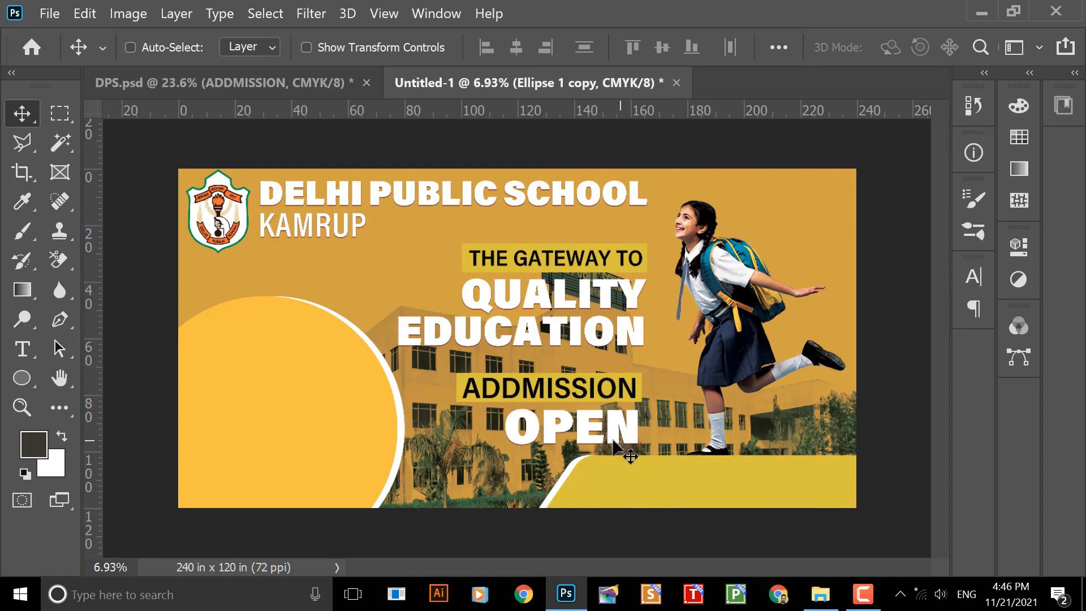
# - Copy the "Call" phone-number text layer from DPS.psd onto the yellow strip in Untitled-1 and bring it to the front
pyautogui.click(307, 84)
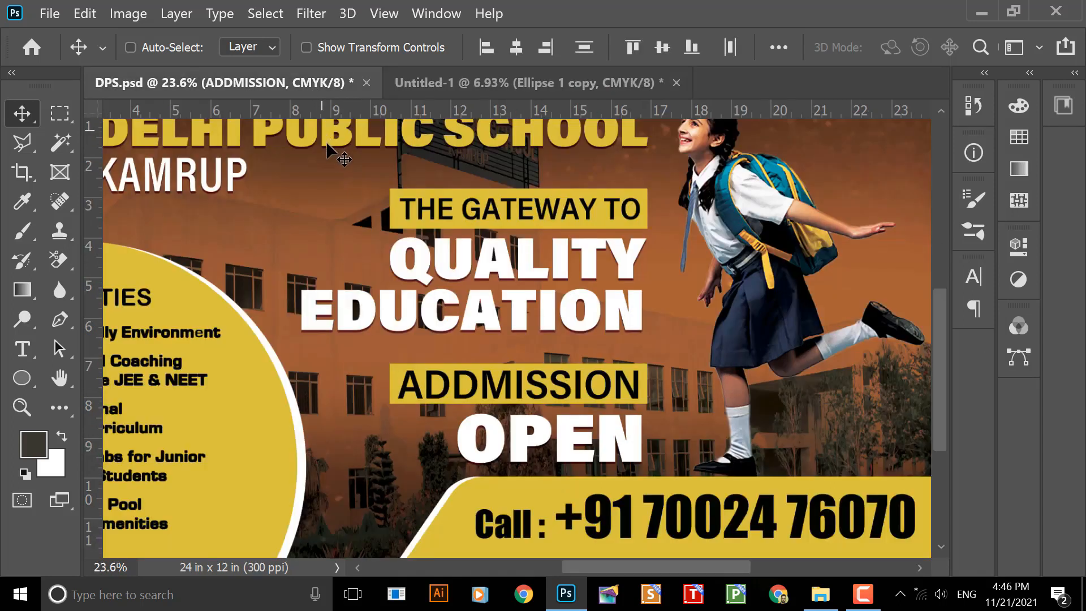
pyautogui.moveTo(491, 385); pyautogui.dragTo(372, 291)
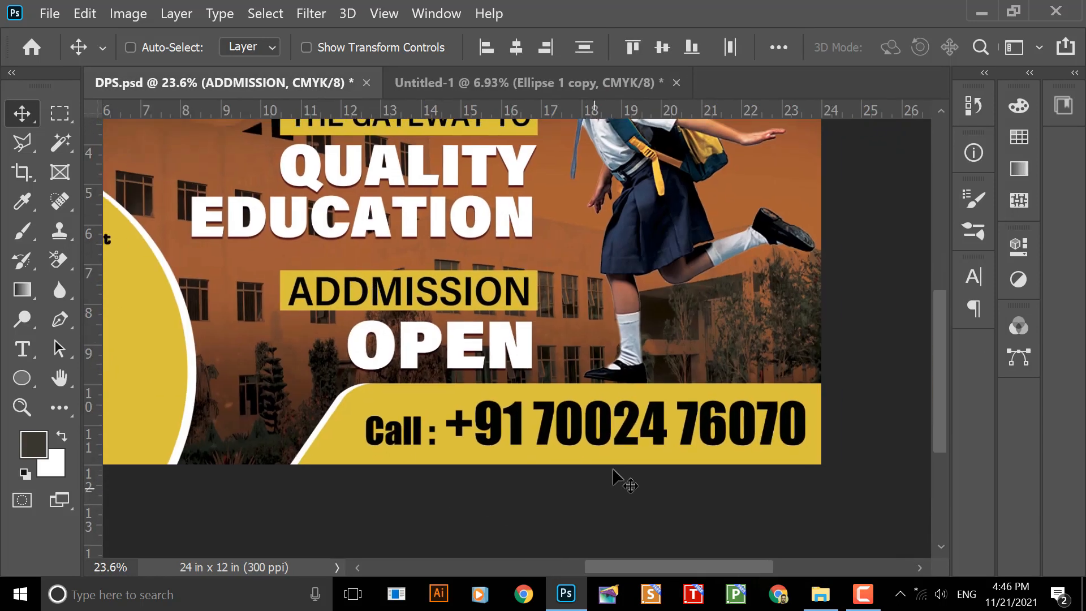
pyautogui.rightClick(584, 434)
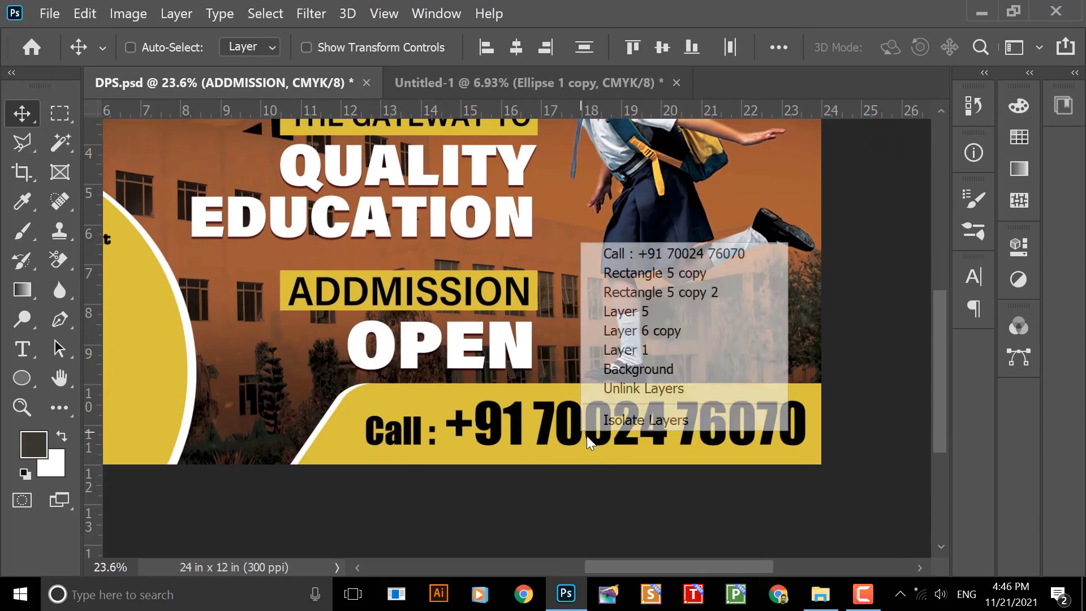
pyautogui.click(617, 254)
pyautogui.moveTo(607, 430); pyautogui.dragTo(585, 253)
pyautogui.moveTo(688, 448); pyautogui.dragTo(696, 479)
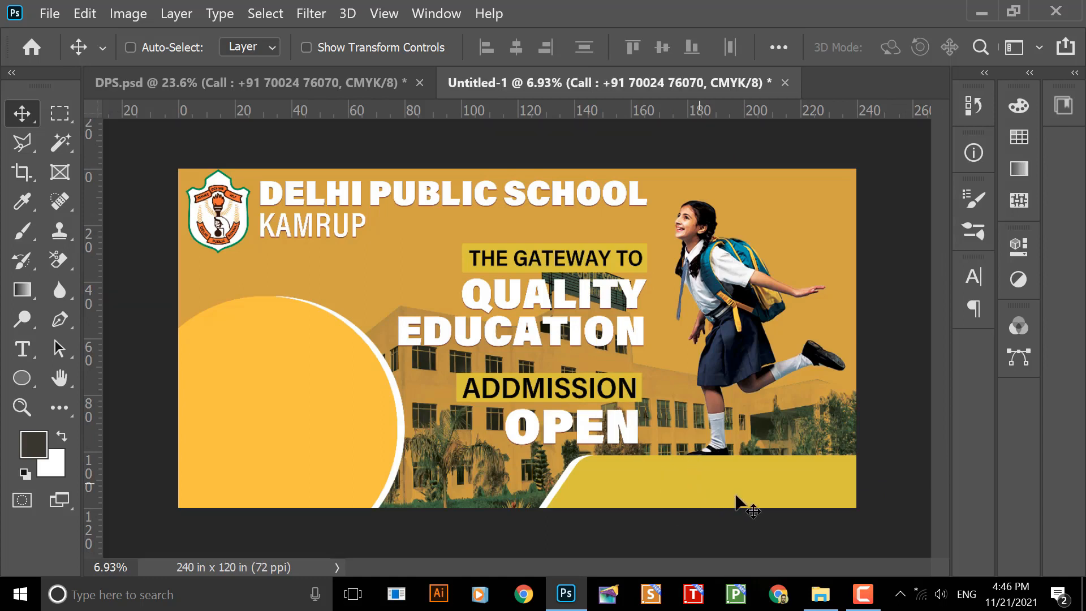
pyautogui.hotkey('ctrl', 'shift', ']')
# - Scale the "Call" phone-number text proportionally to about 212% so it spans the yellow strip
pyautogui.press('t')
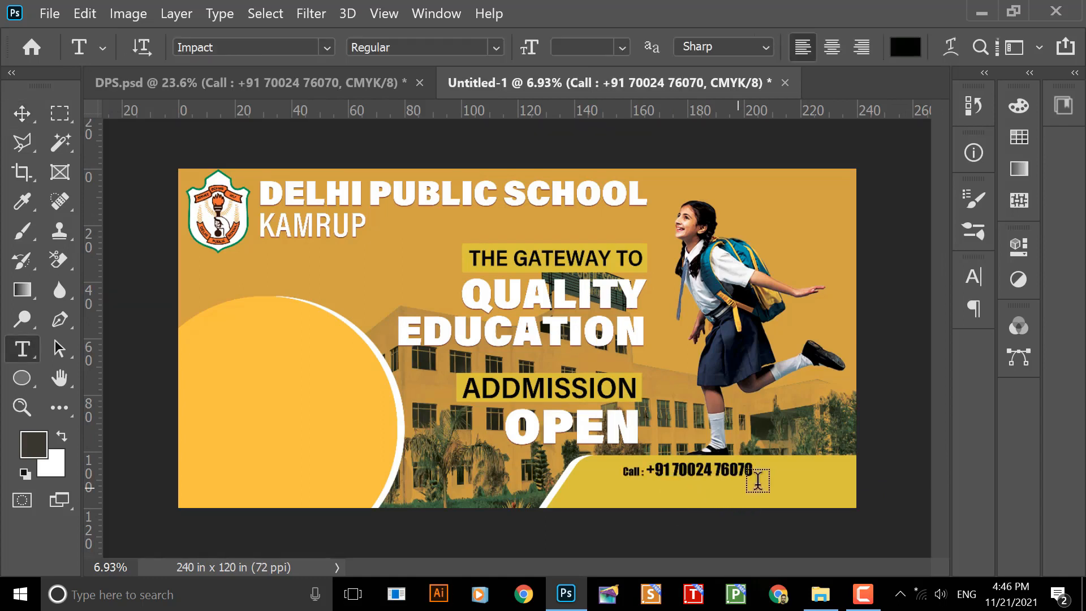
pyautogui.hotkey('ctrl', 't')
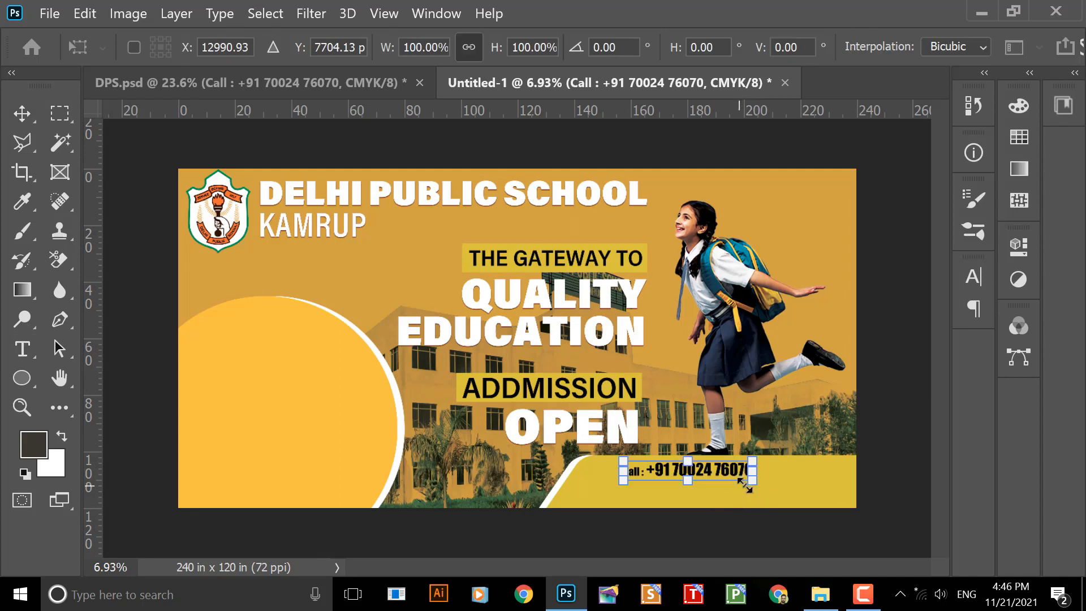
pyautogui.moveTo(752, 480); pyautogui.dragTo(874, 531)
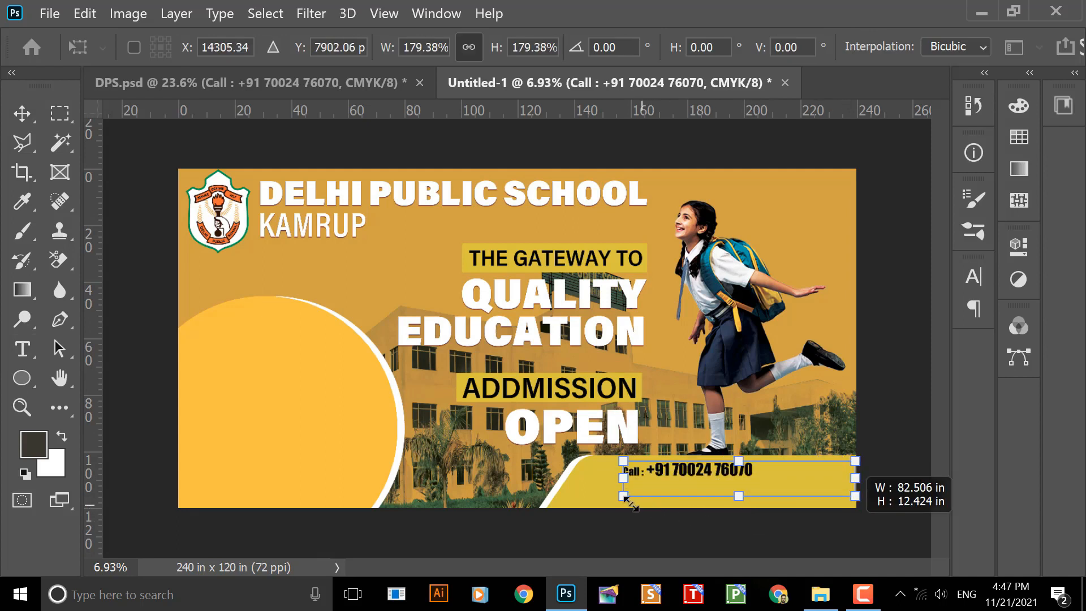
pyautogui.moveTo(624, 496); pyautogui.dragTo(580, 502)
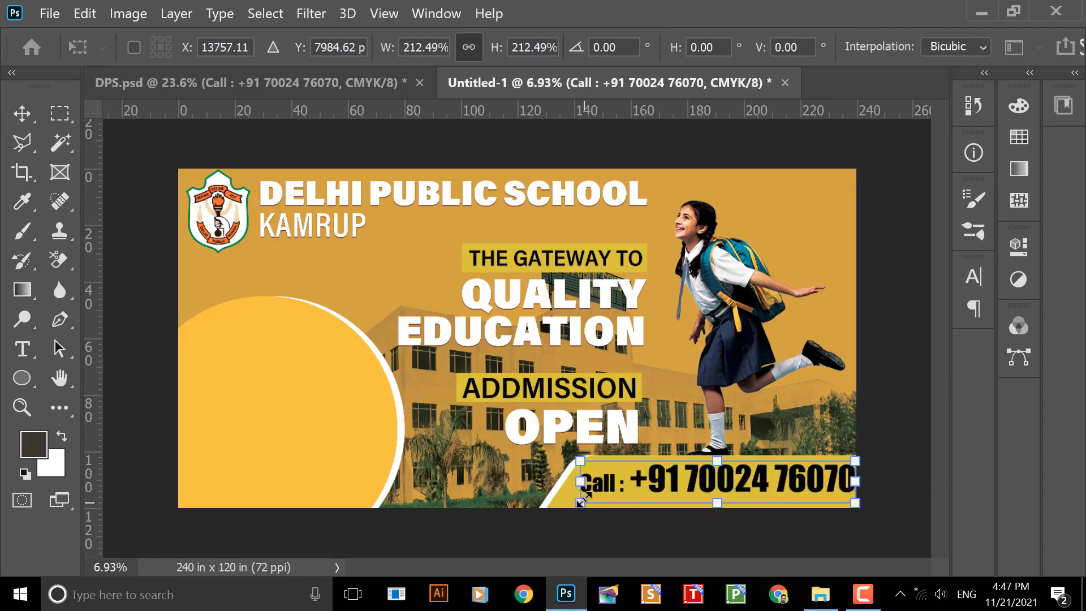
pyautogui.press('Return')
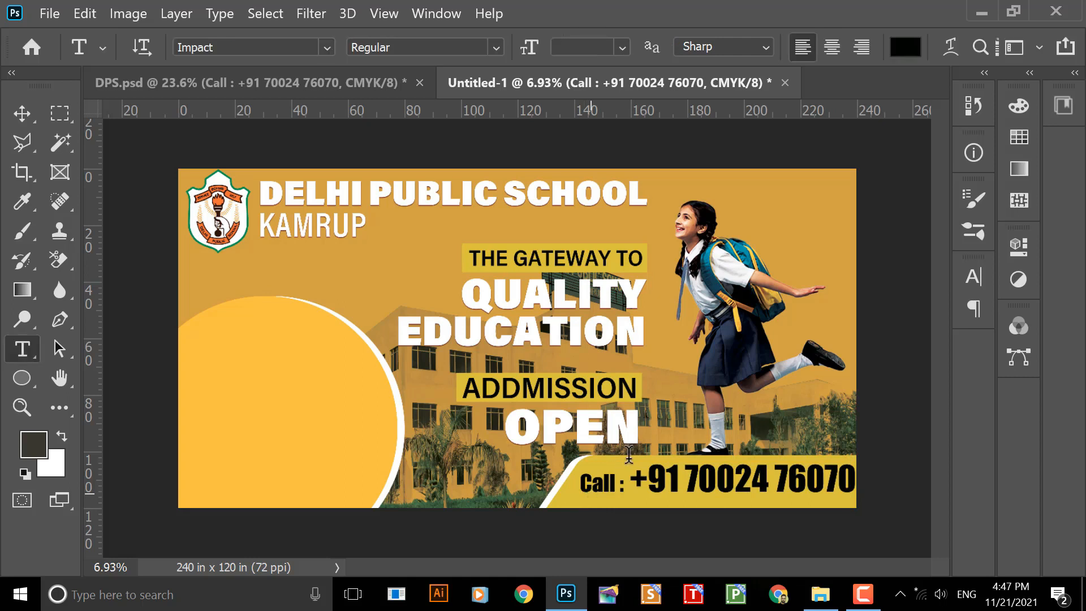
pyautogui.press('v')
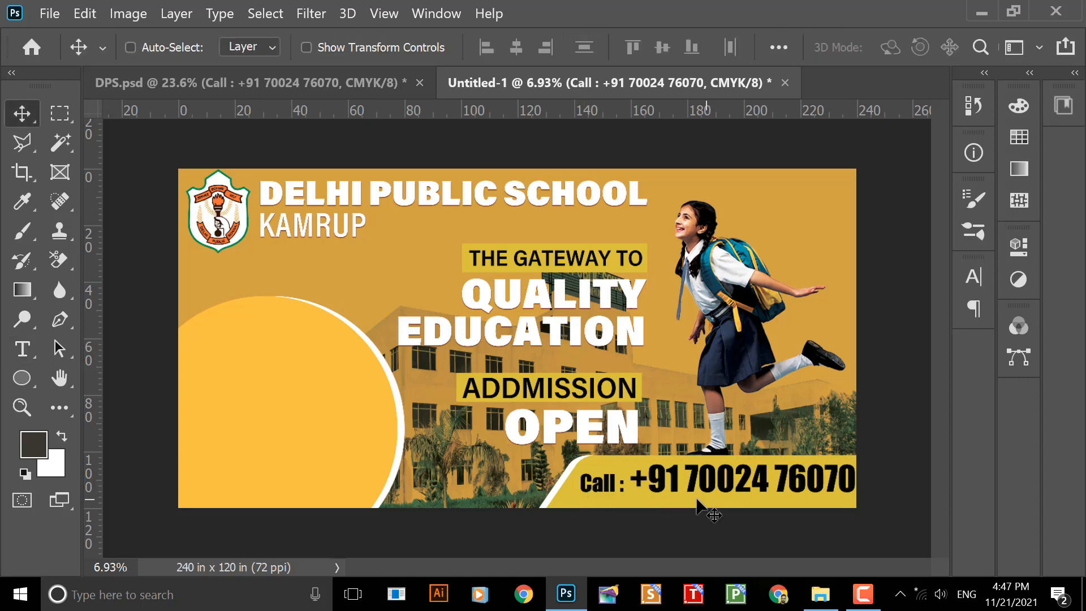
# - Nudge the "Call" phone-number text into the yellow strip and scale it down to about 96.5% to leave side margins
pyautogui.scroll(2, 739, 495)
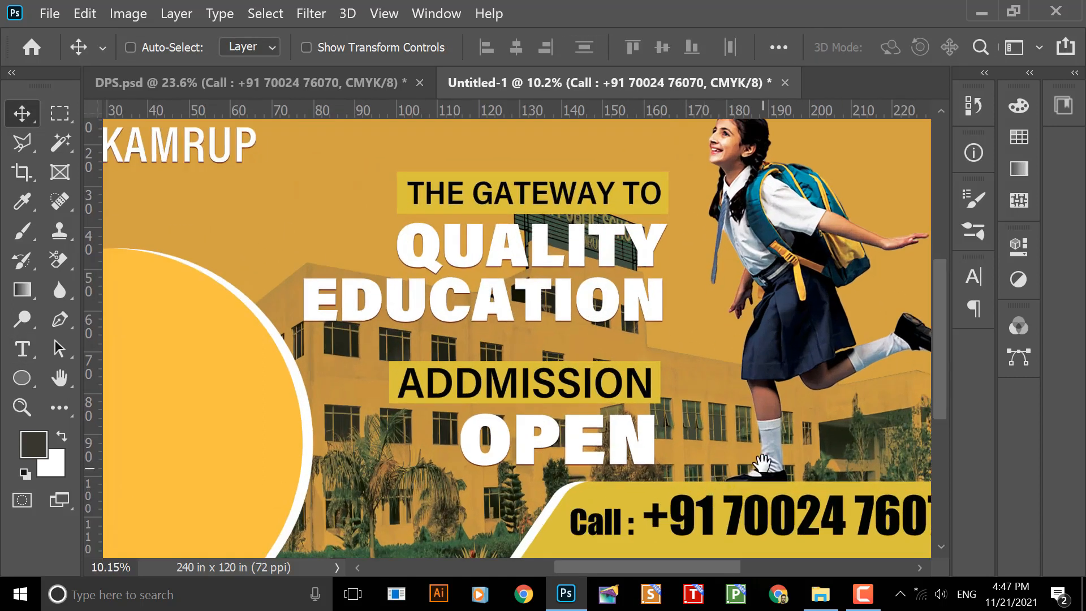
pyautogui.moveTo(762, 462); pyautogui.dragTo(499, 310)
pyautogui.moveTo(594, 361); pyautogui.dragTo(586, 366)
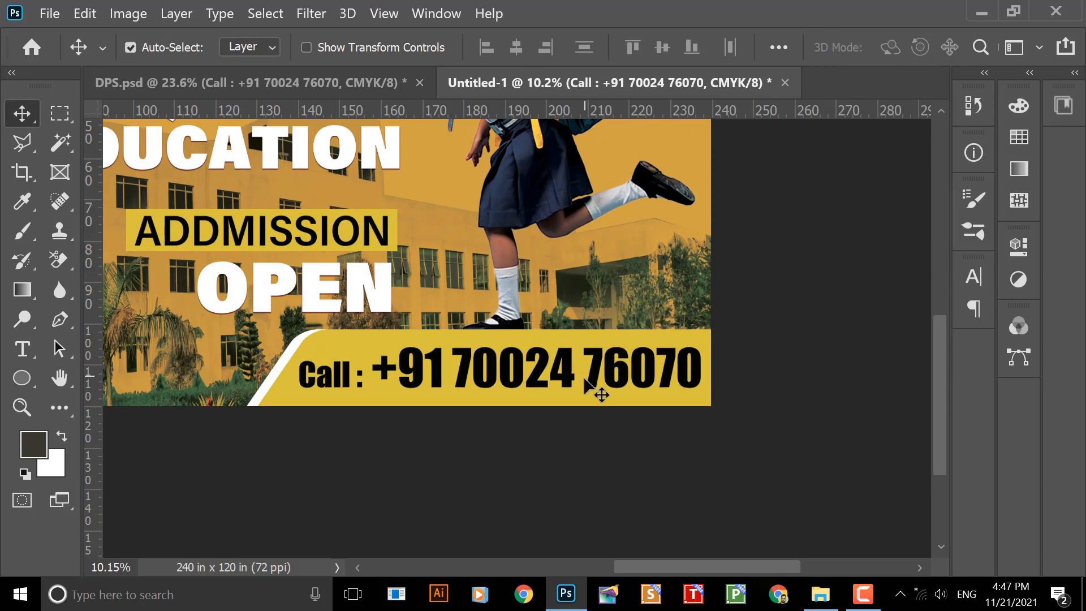
pyautogui.hotkey('ctrl', 't')
pyautogui.moveTo(314, 402); pyautogui.dragTo(315, 398)
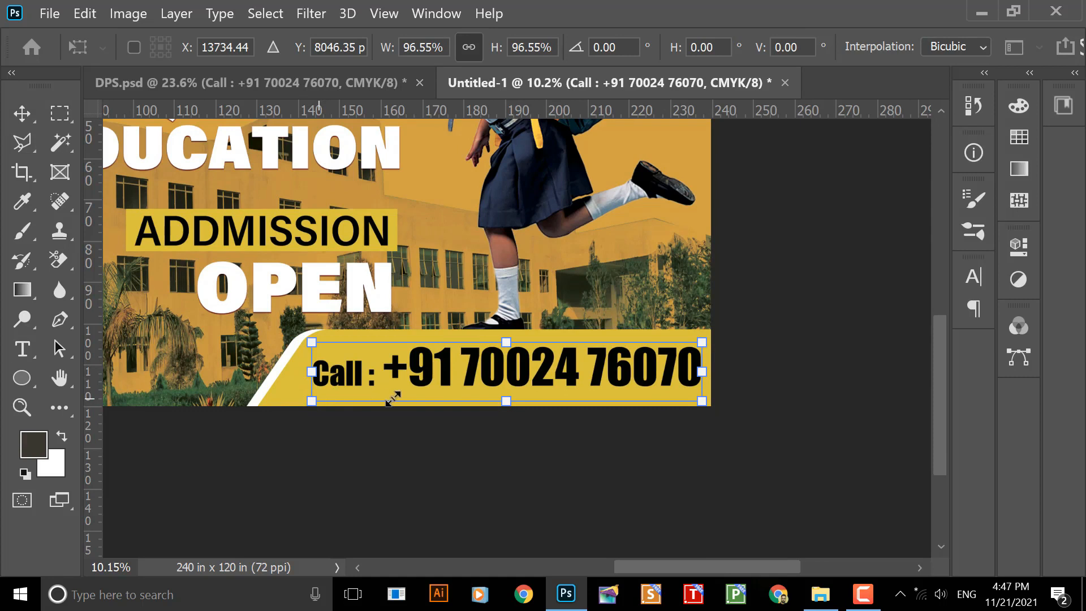
pyautogui.press('Return')
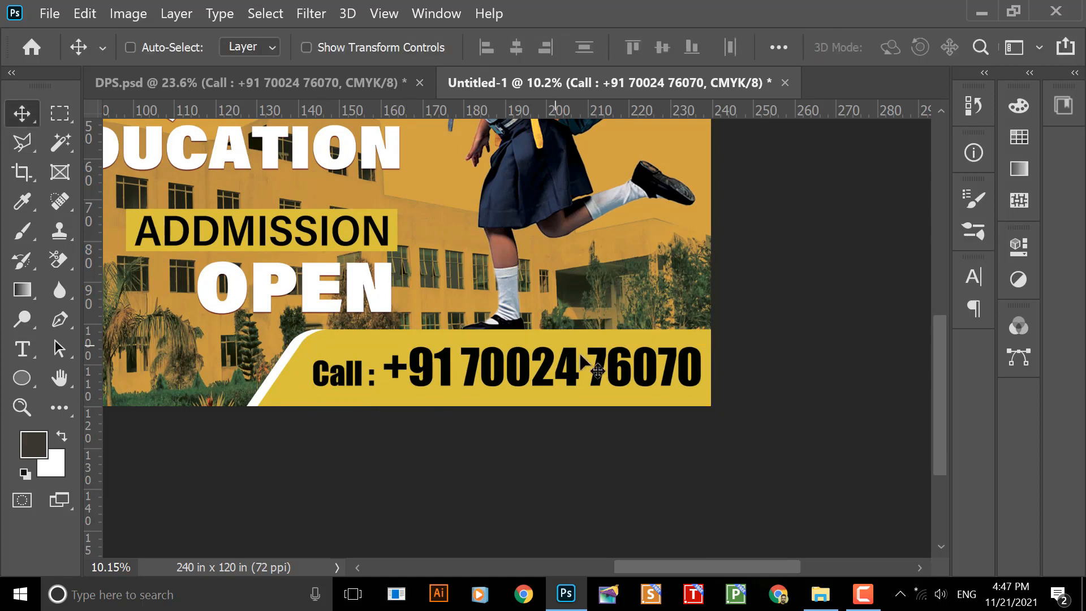
# - Review the "Call" text's placement in the yellow strip, the admission headings and the overall banner
pyautogui.scroll(-1, 551, 387)
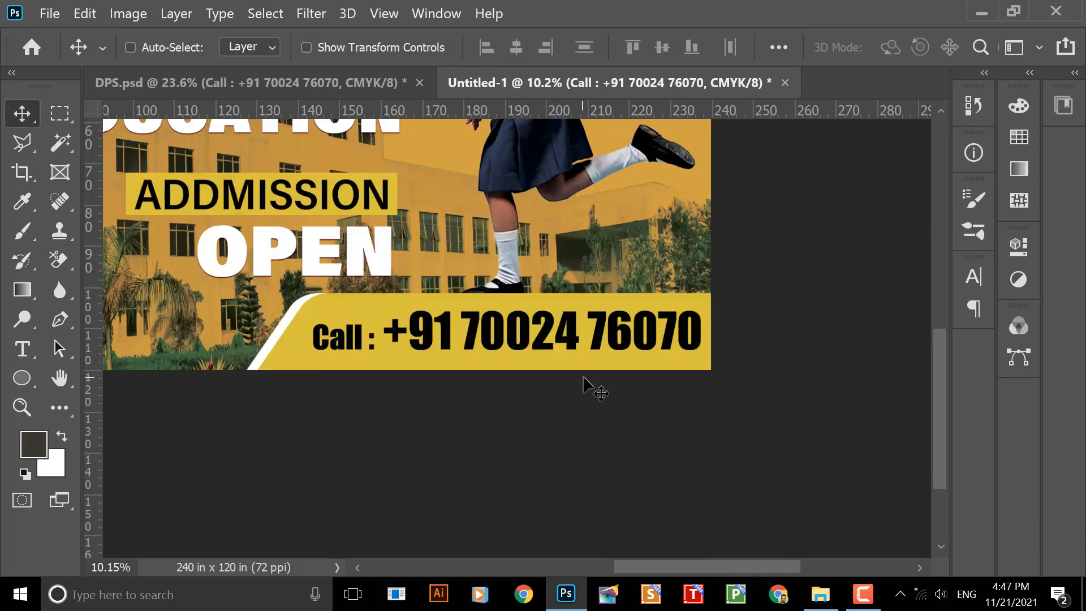
pyautogui.scroll(3, 562, 356)
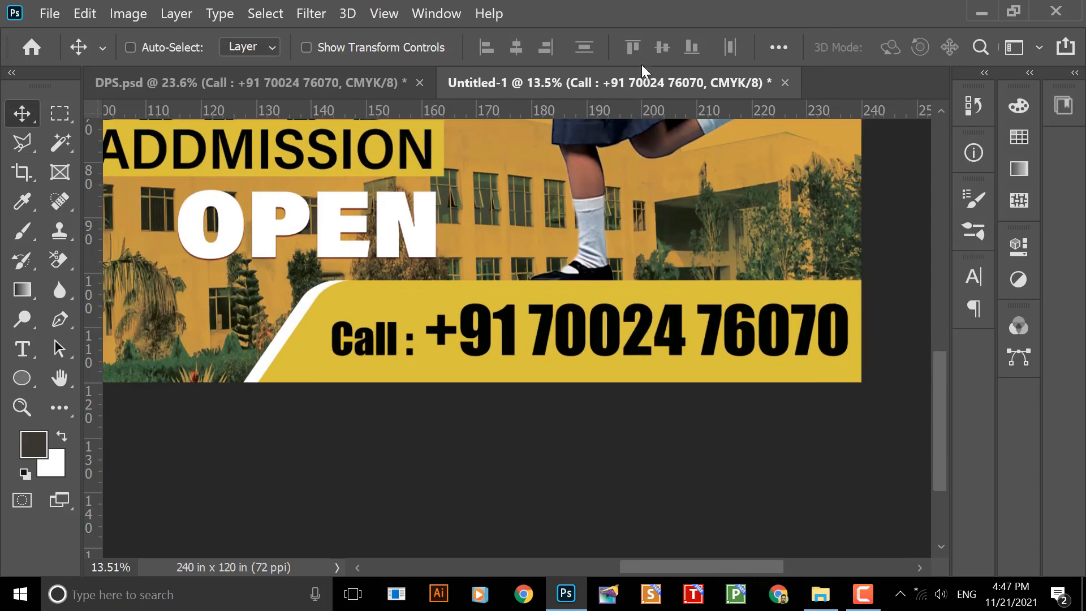
pyautogui.moveTo(436, 256); pyautogui.dragTo(492, 322)
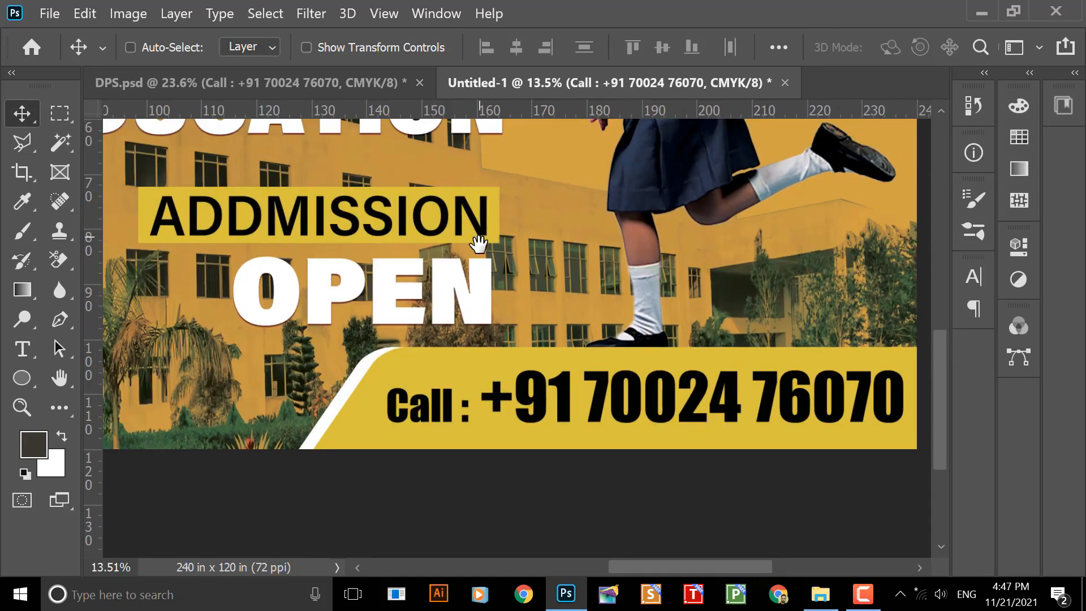
pyautogui.scroll(2, 481, 243)
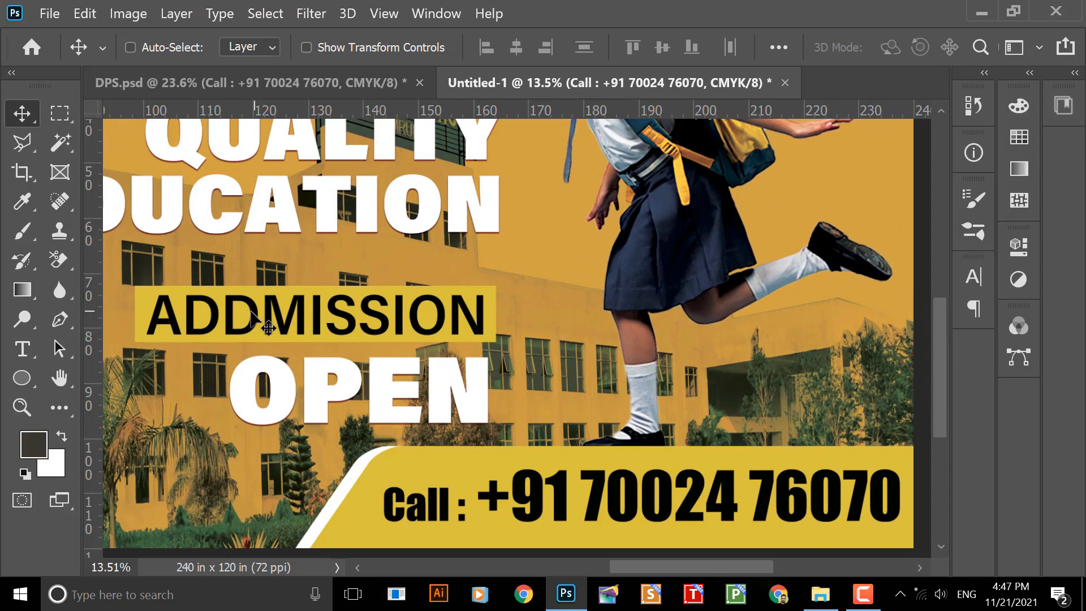
pyautogui.moveTo(308, 310); pyautogui.dragTo(327, 334)
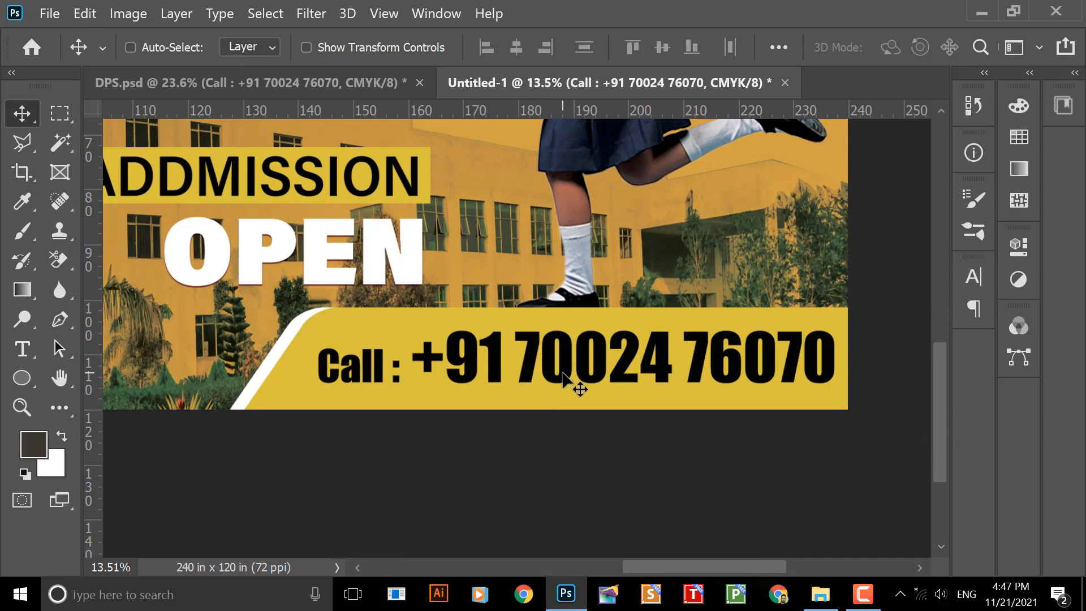
pyautogui.scroll(-4, 563, 374)
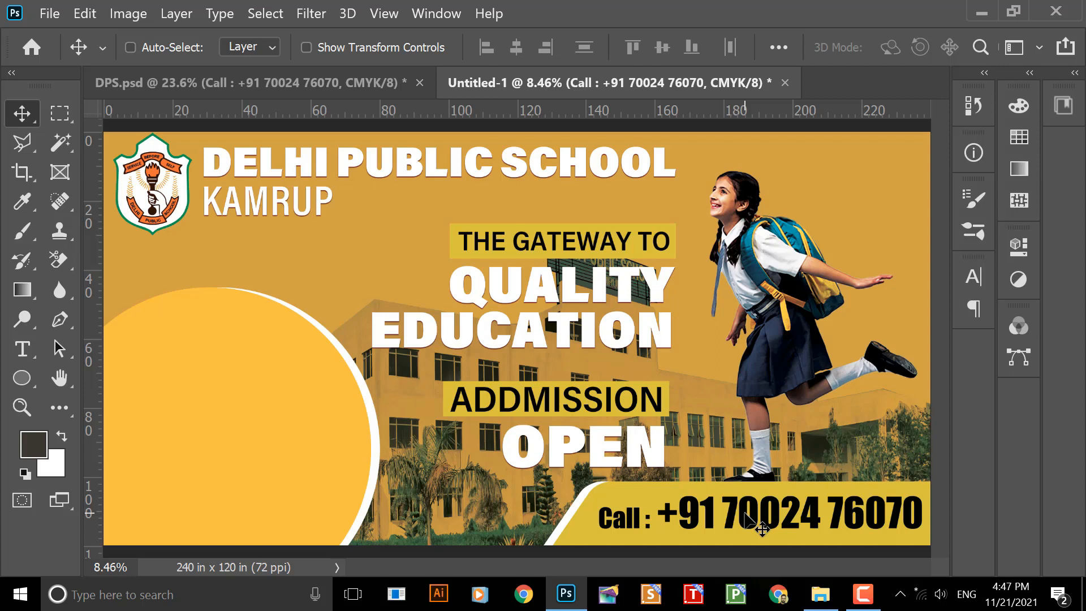
# - Switch to DPS.psd, select the text layer listing the amenities under the AMENITIES heading, and undo its trial move
pyautogui.click(354, 91)
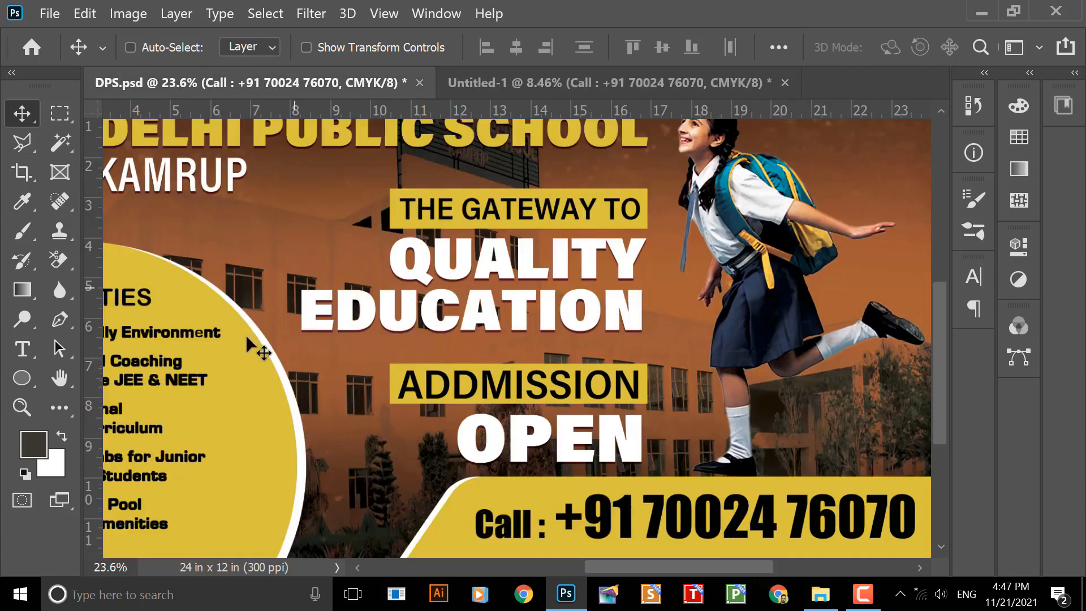
pyautogui.scroll(5, 247, 338)
pyautogui.scroll(2, 431, 294)
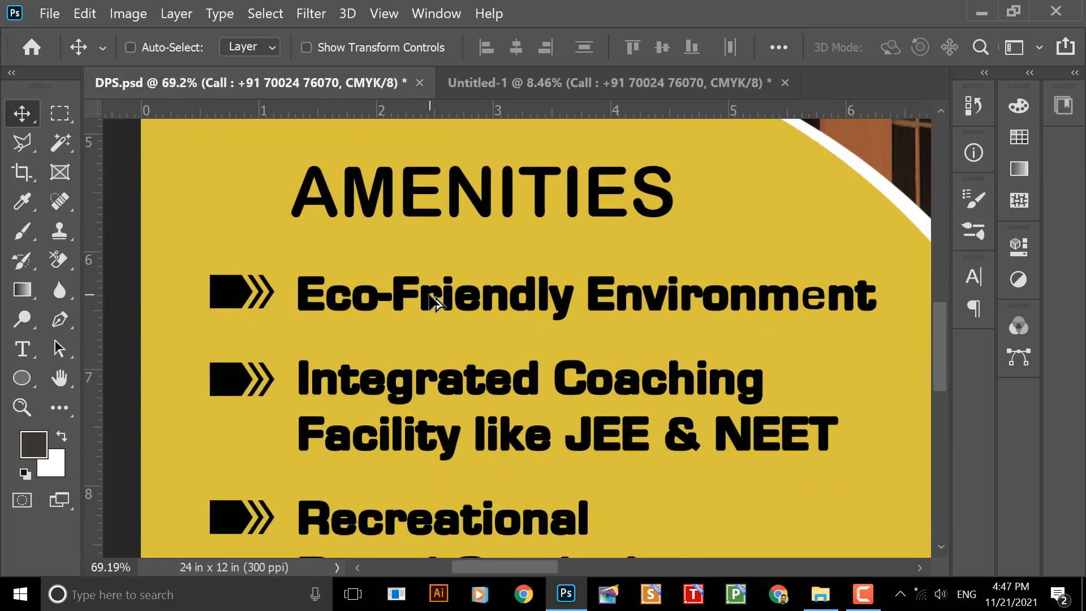
pyautogui.scroll(1, 435, 303)
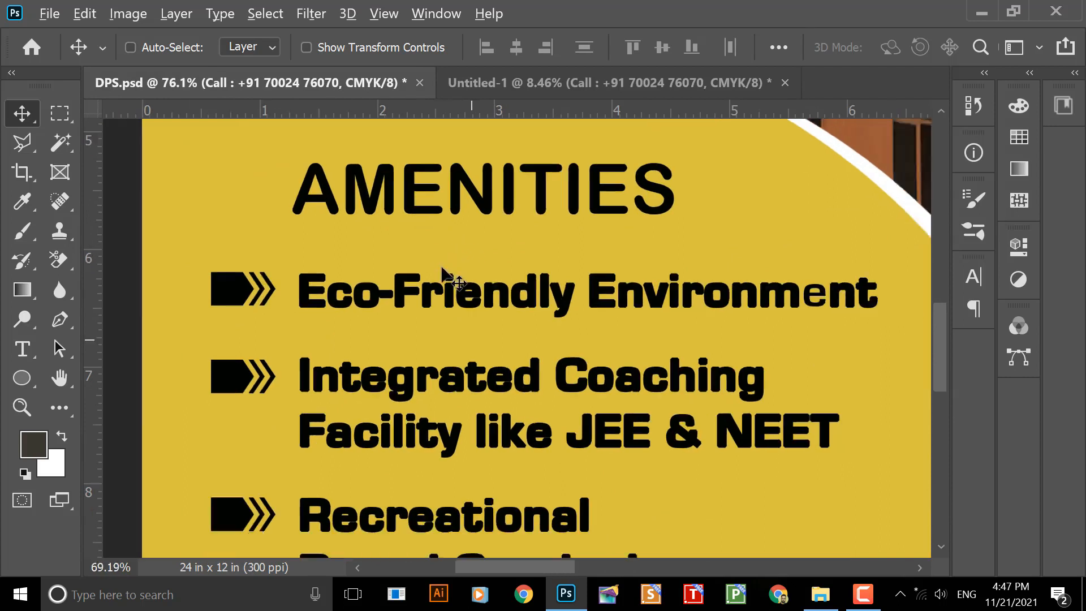
pyautogui.scroll(-3, 442, 268)
pyautogui.rightClick(422, 261)
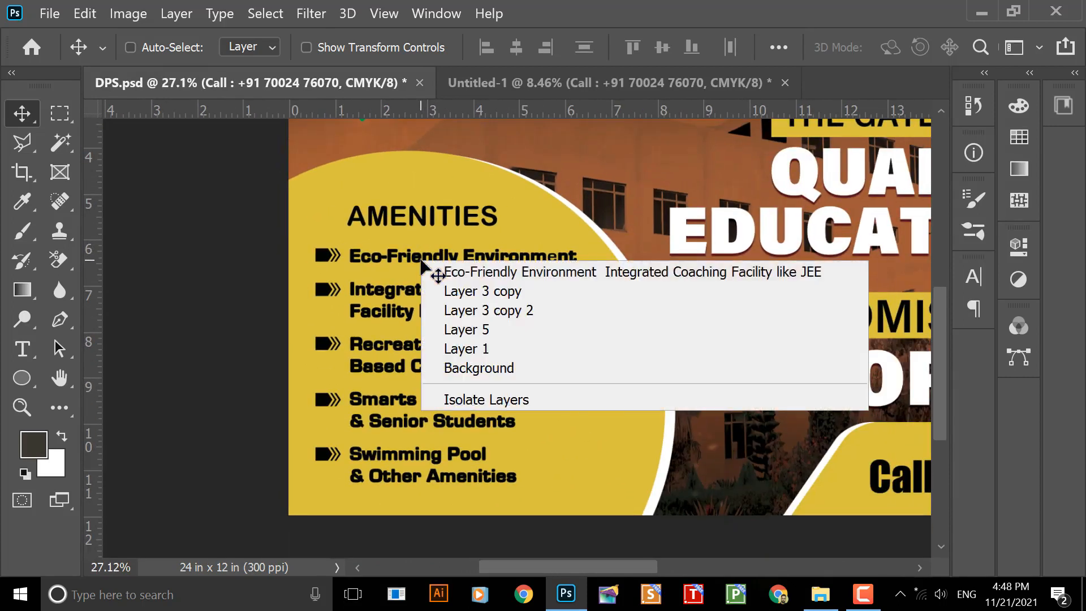
pyautogui.click(433, 270)
pyautogui.moveTo(423, 265); pyautogui.dragTo(487, 263)
pyautogui.hotkey('ctrl', 'z')
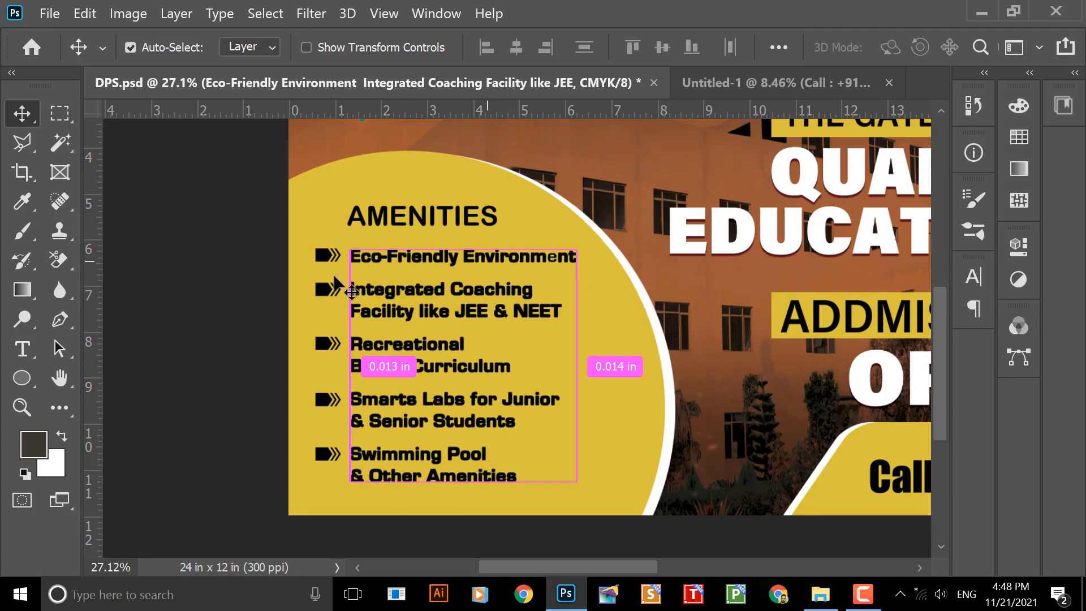
pyautogui.scroll(2, 334, 276)
pyautogui.scroll(2, 413, 252)
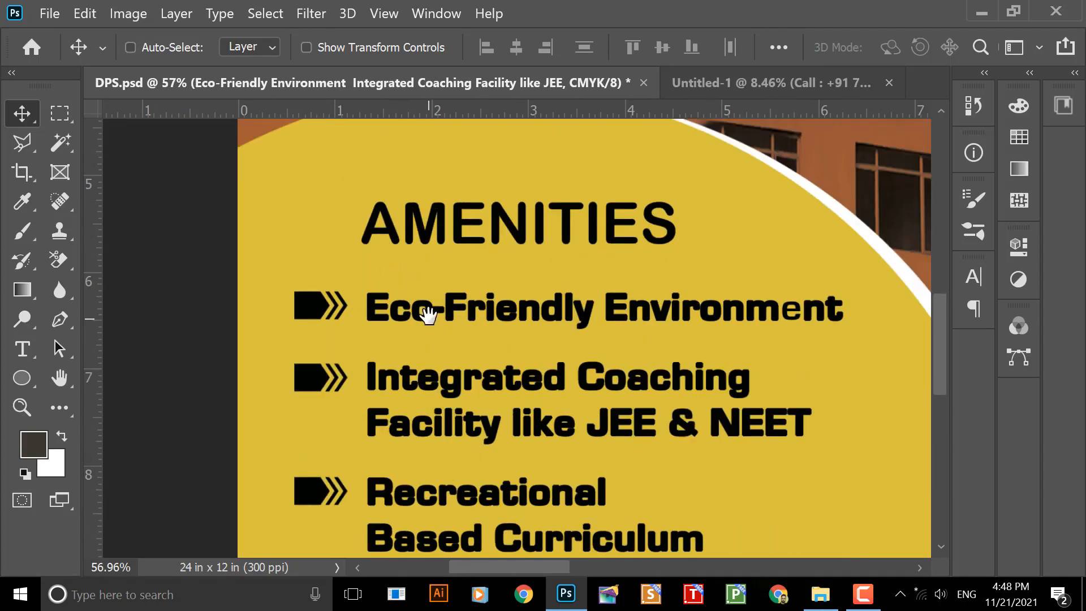
# - Select the arrow bullet layer beside the "Eco-Friendly Environment" entry in DPS.psd and undo its trial move
pyautogui.scroll(-1, 428, 316)
pyautogui.rightClick(314, 291)
pyautogui.click(323, 299)
pyautogui.moveTo(304, 291); pyautogui.dragTo(331, 294)
pyautogui.hotkey('ctrl', 'z')
pyautogui.moveTo(387, 252); pyautogui.dragTo(368, 213)
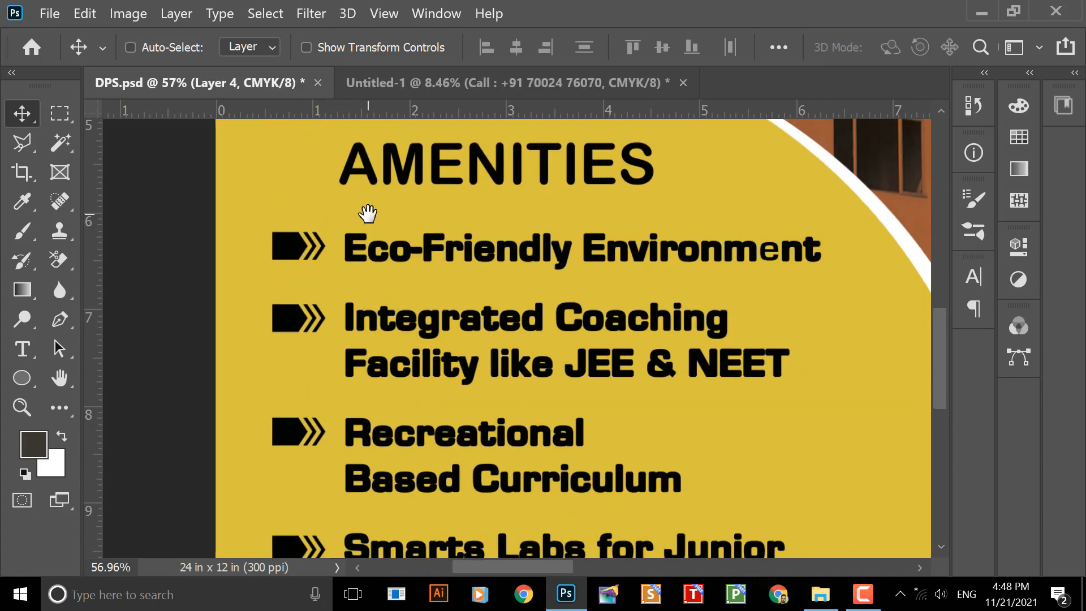
pyautogui.moveTo(365, 259); pyautogui.dragTo(348, 233)
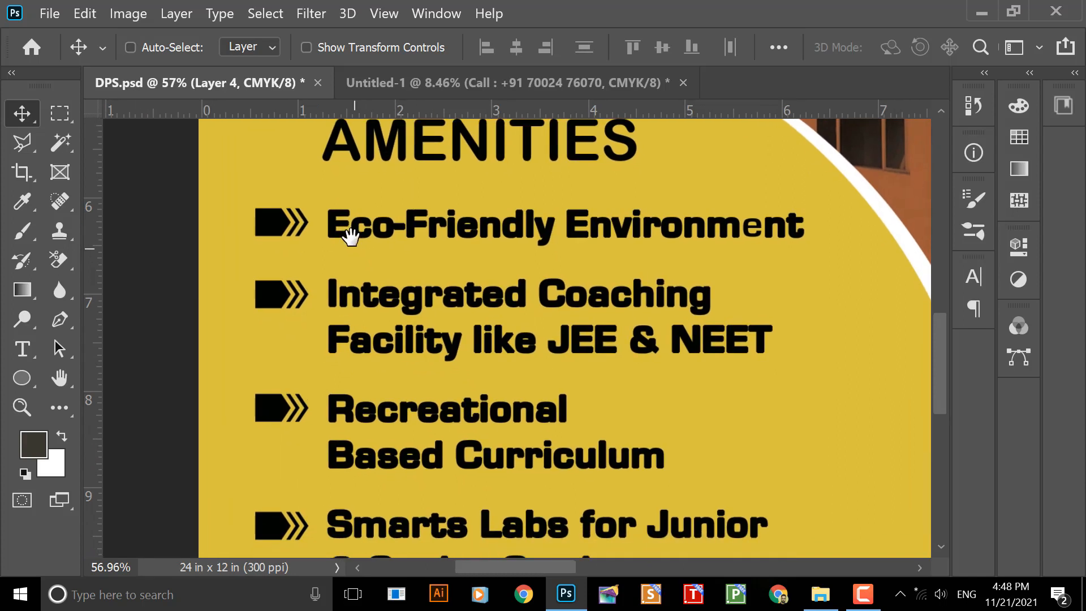
# - Add the arrow bullets of the remaining amenities, from "Integrated Coaching" down to "Swimming Pool", to the layer selection
pyautogui.rightClick(278, 290)
pyautogui.click(288, 300)
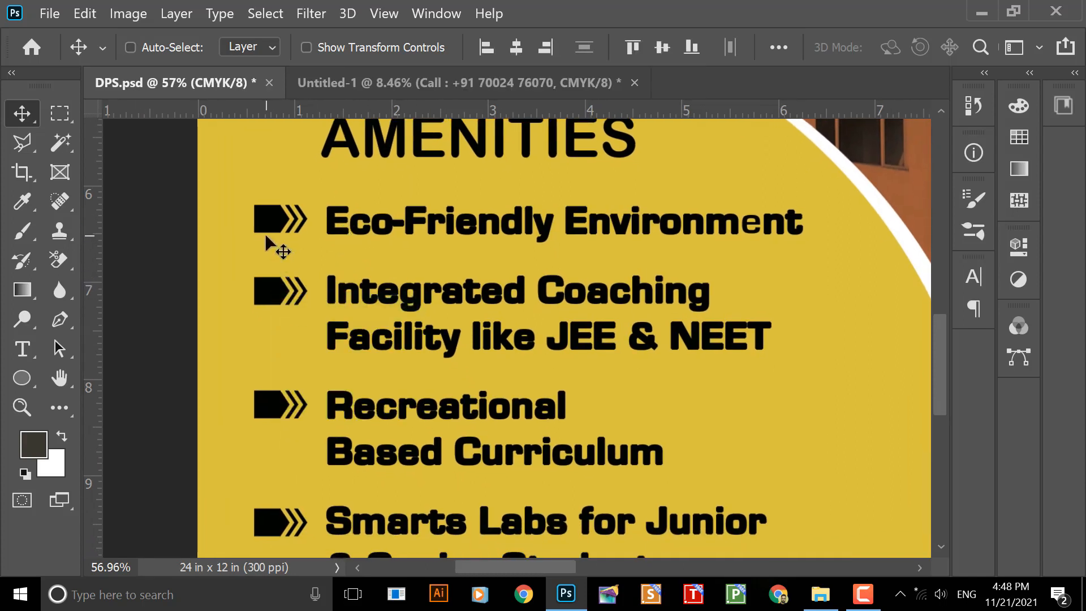
pyautogui.scroll(-3, 319, 266)
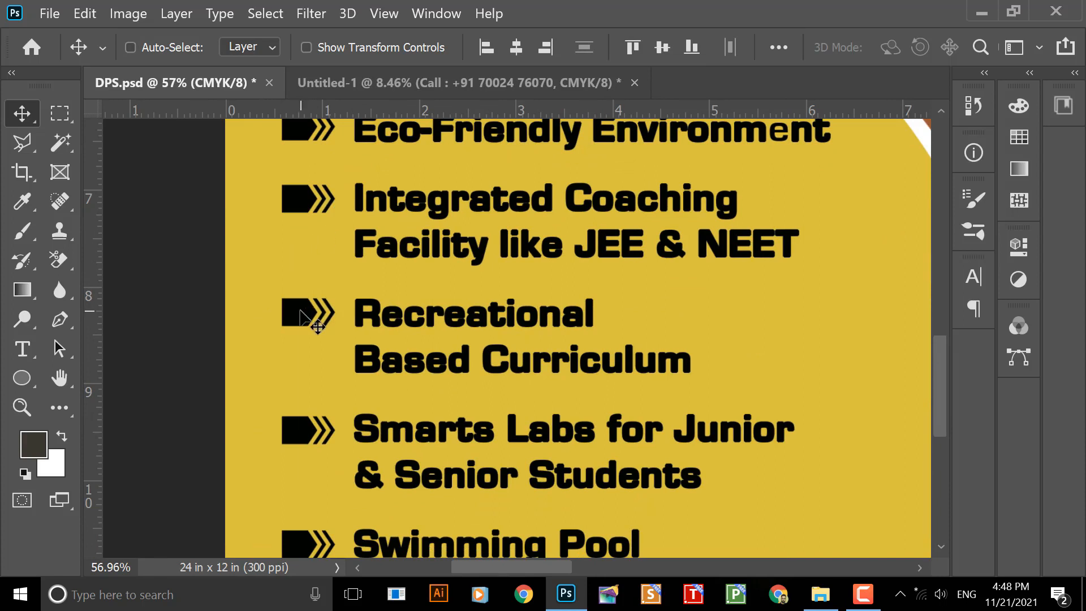
pyautogui.scroll(-3, 397, 282)
pyautogui.rightClick(297, 347)
pyautogui.click(340, 356)
pyautogui.scroll(-3, 380, 267)
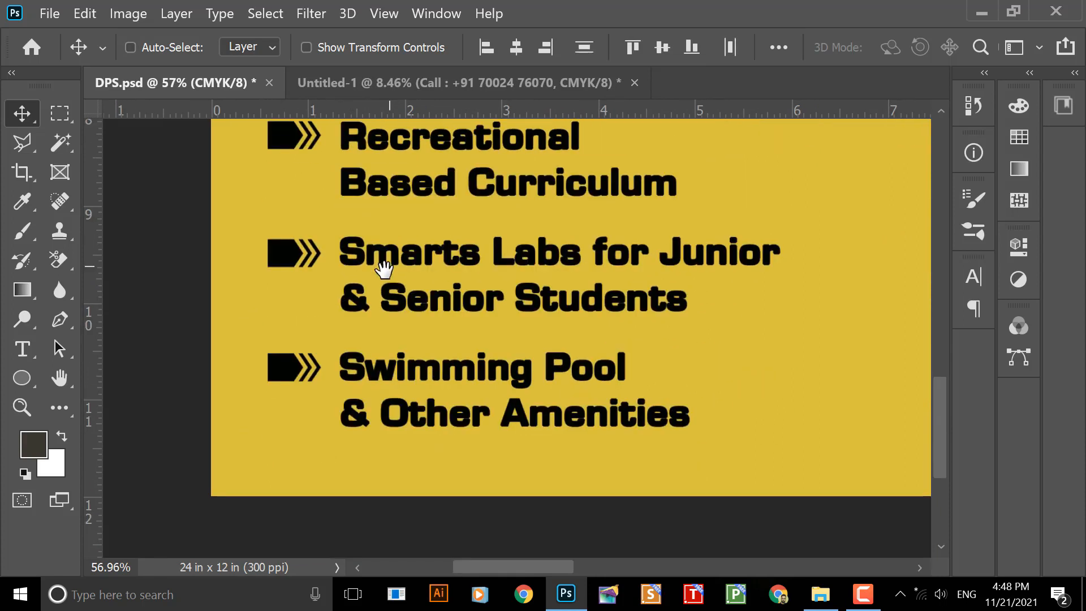
pyautogui.rightClick(300, 368)
pyautogui.click(302, 375)
pyautogui.scroll(3, 384, 327)
pyautogui.scroll(-2, 358, 368)
pyautogui.moveTo(269, 192)
pyautogui.mouseDown()
pyautogui.moveTo(247, 212)
pyautogui.moveTo(269, 192)
pyautogui.mouseUp()
pyautogui.scroll(3, 363, 310)
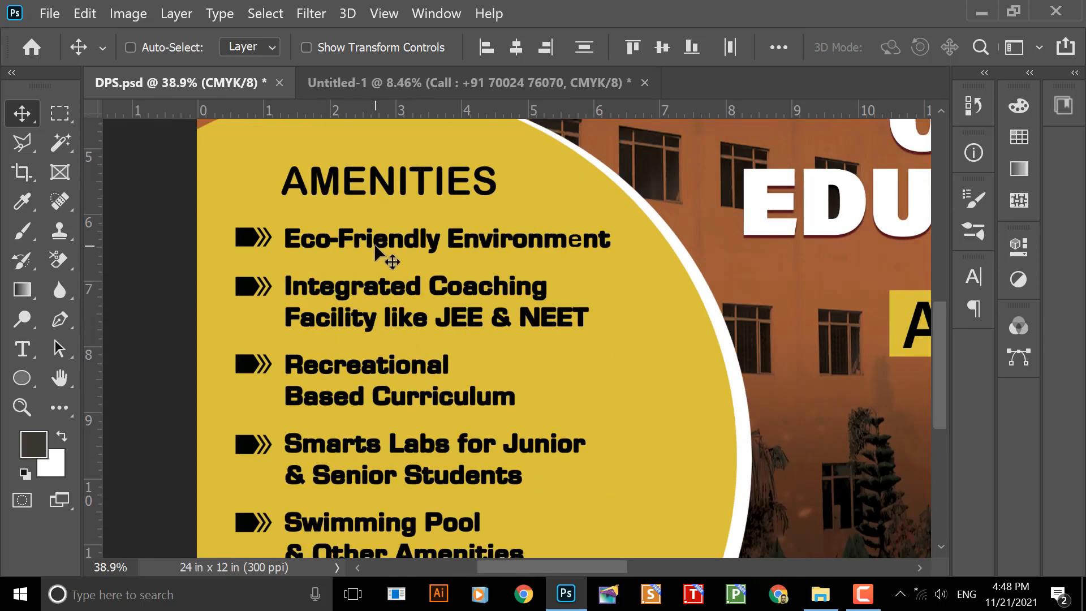
# - Add the amenities text and the AMENITIES heading to the bullet selection and copy it all into the yellow circle of Untitled-1
pyautogui.rightClick(392, 242)
pyautogui.click(402, 250)
pyautogui.moveTo(401, 251); pyautogui.dragTo(459, 249)
pyautogui.hotkey('ctrl', 'z')
pyautogui.rightClick(399, 183)
pyautogui.click(413, 190)
pyautogui.moveTo(413, 190); pyautogui.dragTo(314, 285)
pyautogui.moveTo(253, 419); pyautogui.dragTo(206, 375)
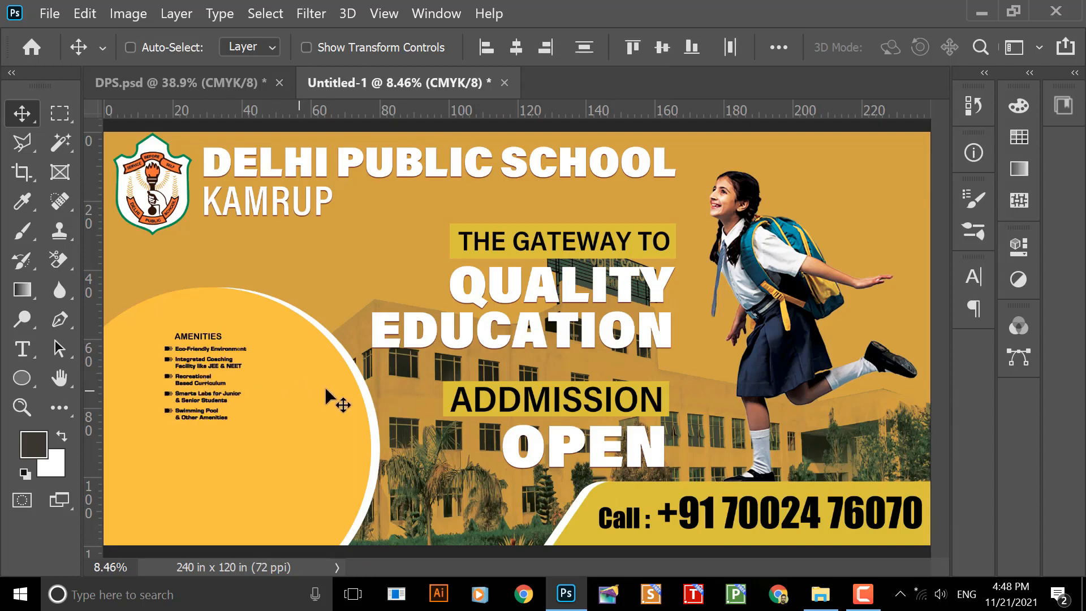
# - Scale the amenities block proportionally to about 220%, shift it toward the banner's left edge and enlarge it slightly more to fill the circle
pyautogui.hotkey('ctrl', 't')
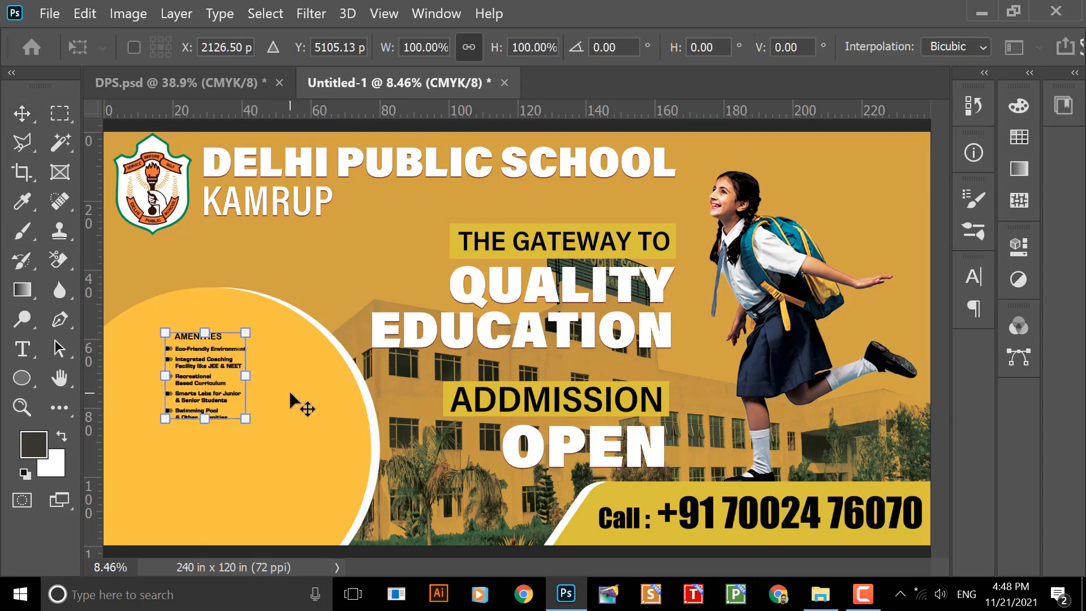
pyautogui.moveTo(240, 421); pyautogui.dragTo(337, 516)
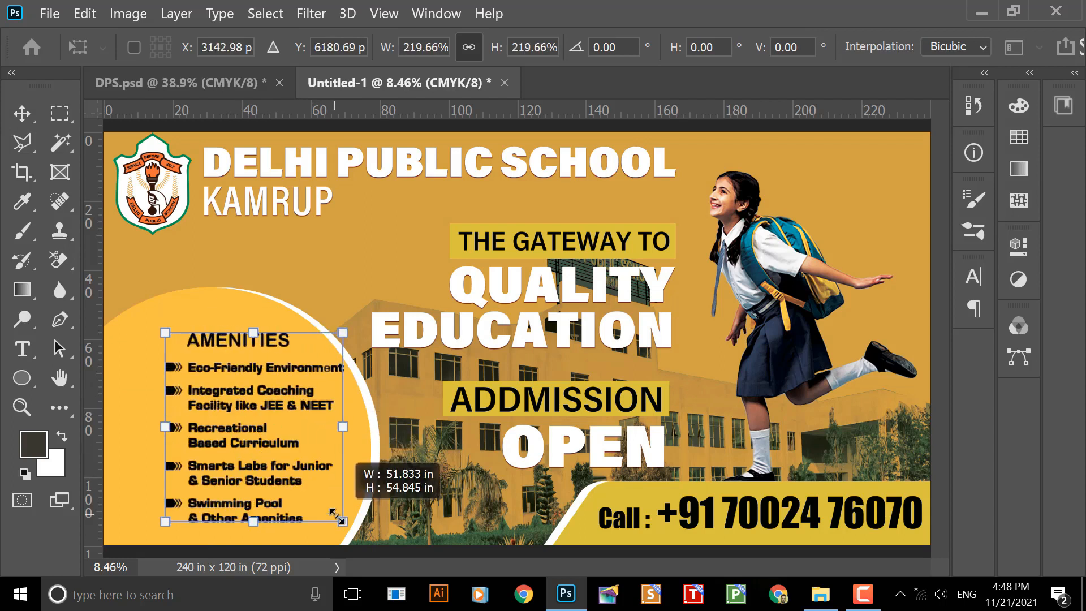
pyautogui.moveTo(234, 406); pyautogui.dragTo(201, 411)
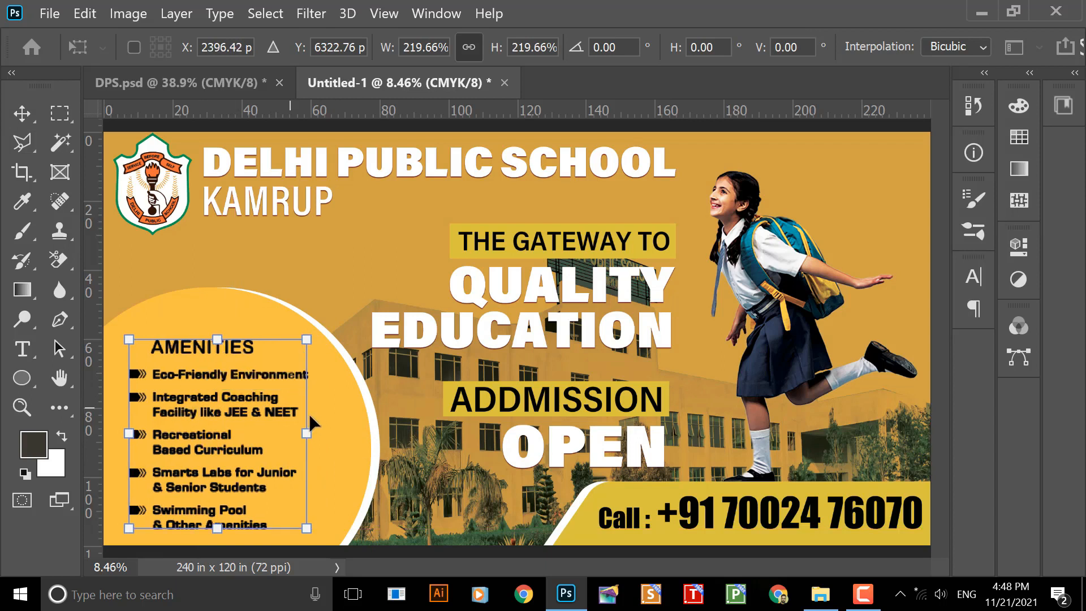
pyautogui.moveTo(304, 340); pyautogui.dragTo(319, 329)
pyautogui.press('Return')
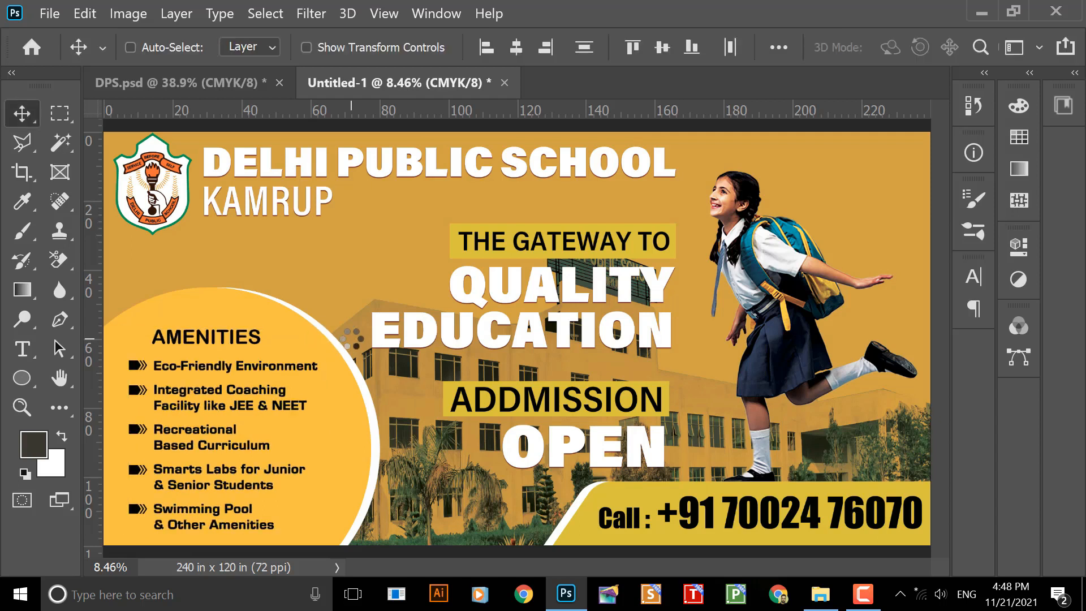
# - Nudge the amenities block slightly upward inside the yellow circle
pyautogui.hotkey('shift', 'Up')
pyautogui.hotkey('shift', 'Up')
pyautogui.hotkey('shift', 'Up')
pyautogui.hotkey('shift', 'Up')
pyautogui.hotkey('shift', 'Up')
pyautogui.hotkey('shift', 'Up')
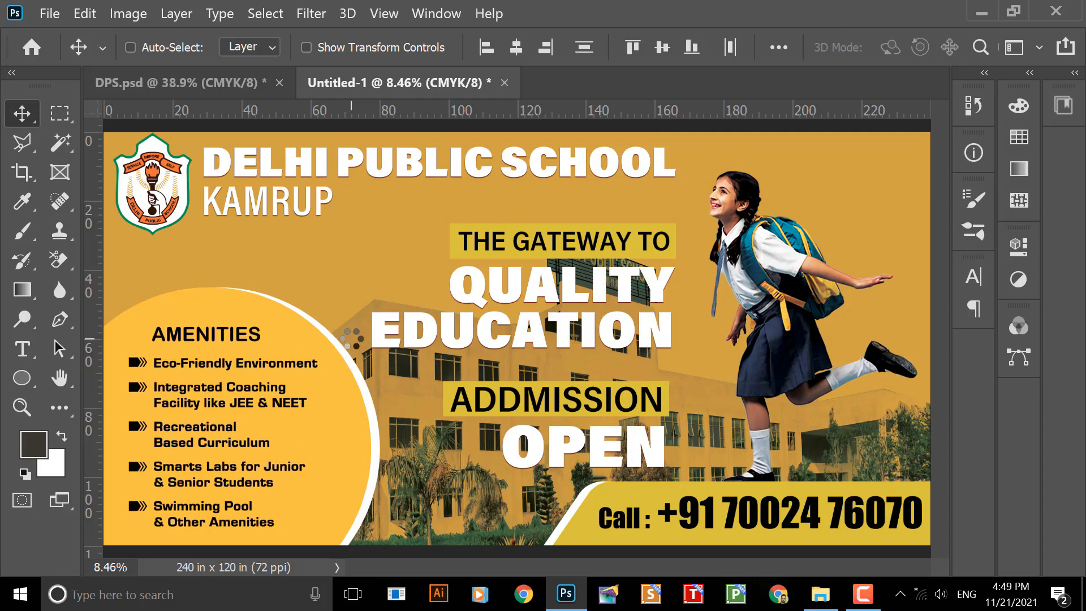
# - Select the background layer (Layer 3) and review the overall banner composition
pyautogui.rightClick(328, 250)
pyautogui.click(334, 254)
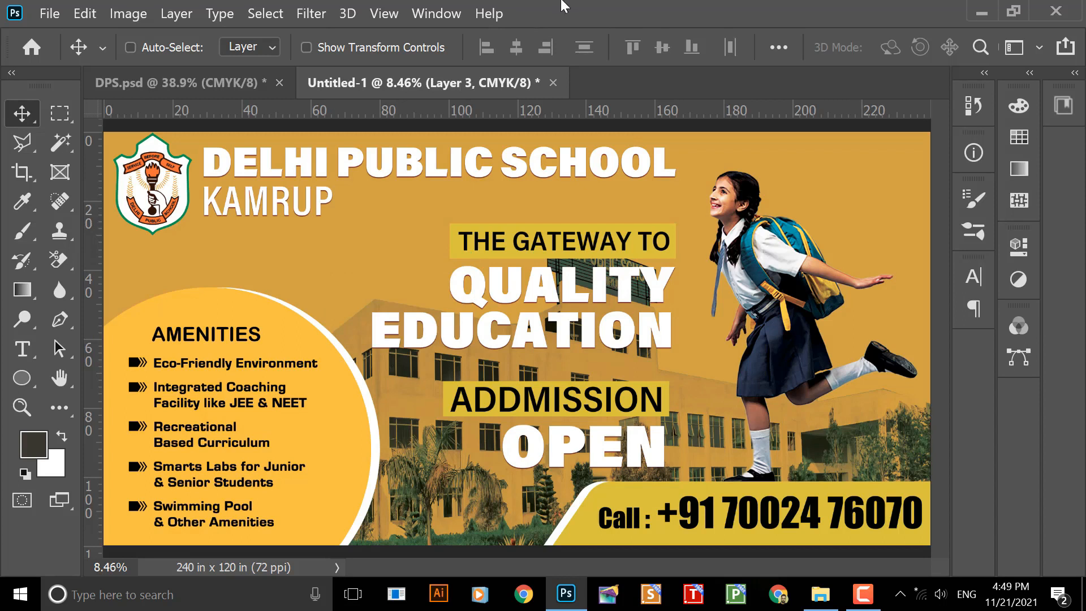
pyautogui.scroll(-2, 527, 233)
pyautogui.scroll(1, 527, 233)
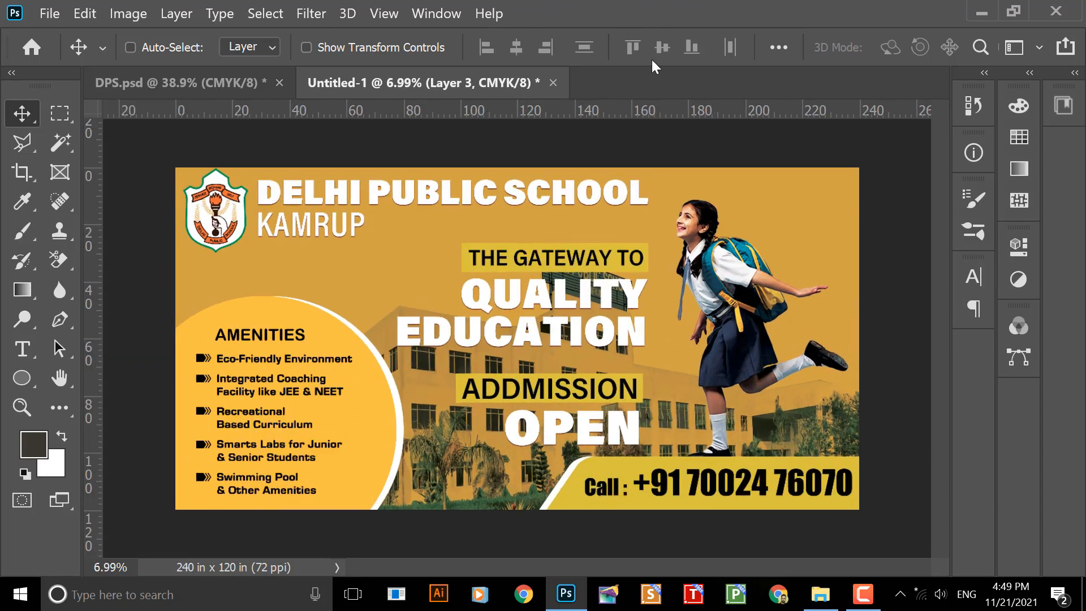
pyautogui.scroll(2, 566, 300)
pyautogui.scroll(-1, 565, 299)
pyautogui.rightClick(320, 249)
pyautogui.click(320, 249)
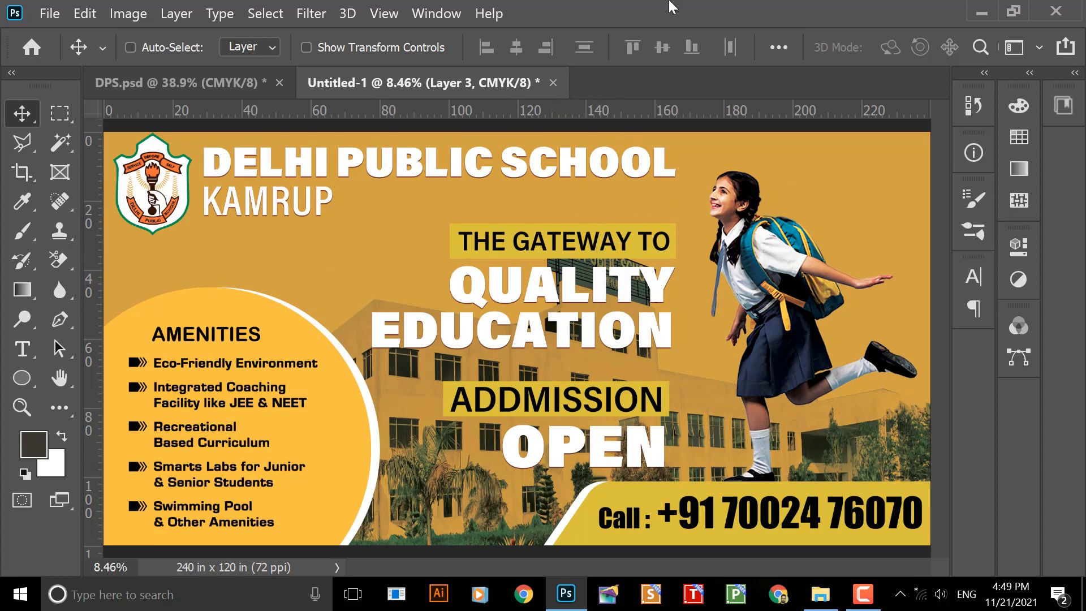
# - Switch to DPS.psd, select the dark textured overlay (Layer 6) across the banner's upper area, and undo its trial move
pyautogui.click(227, 83)
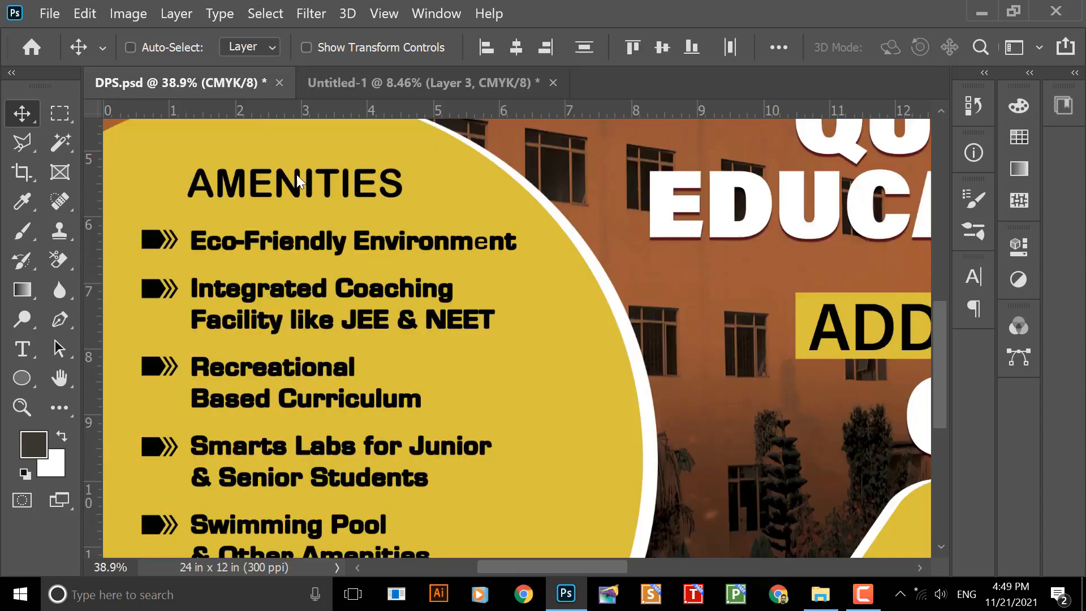
pyautogui.moveTo(597, 247); pyautogui.dragTo(399, 212)
pyautogui.scroll(-5, 642, 340)
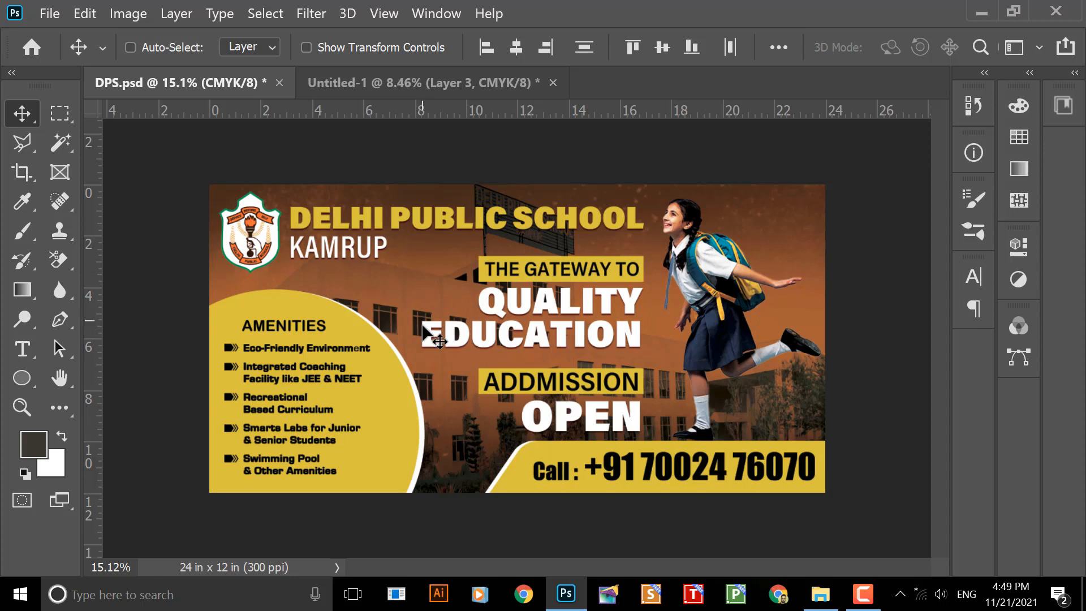
pyautogui.rightClick(748, 205)
pyautogui.click(761, 217)
pyautogui.moveTo(743, 217); pyautogui.dragTo(711, 225)
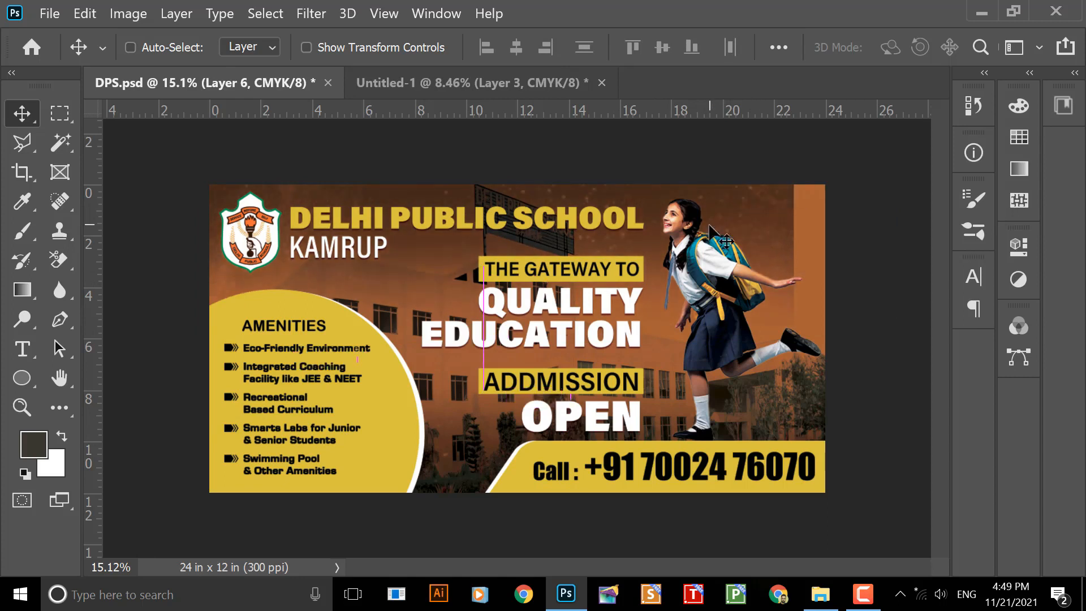
pyautogui.hotkey('ctrl', 'z')
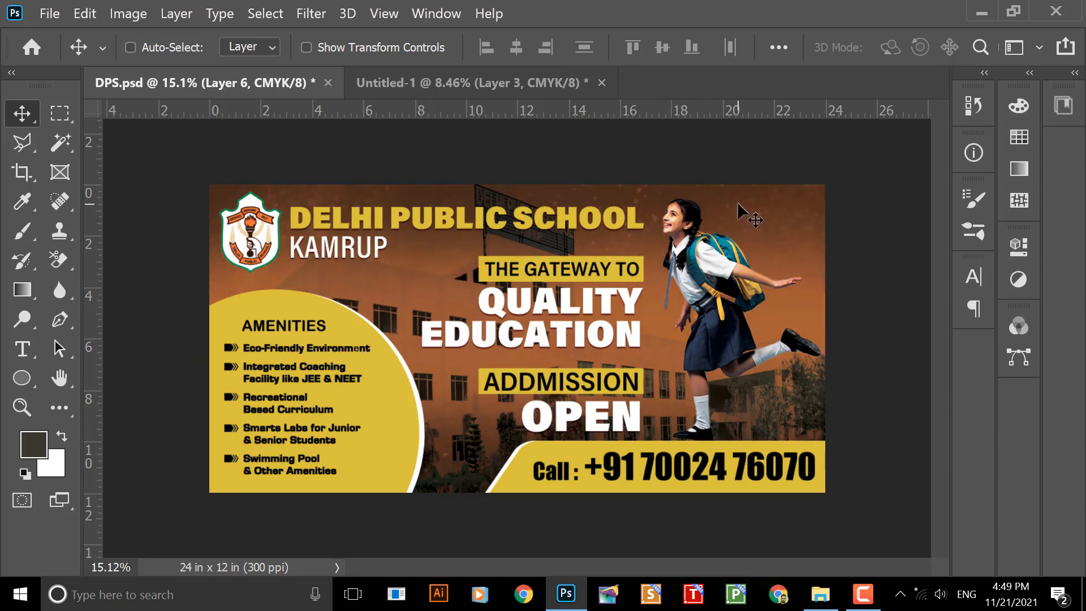
# - Copy the dark textured overlay from DPS.psd into Untitled-1 and move it up behind the school name
pyautogui.moveTo(744, 216); pyautogui.dragTo(606, 230)
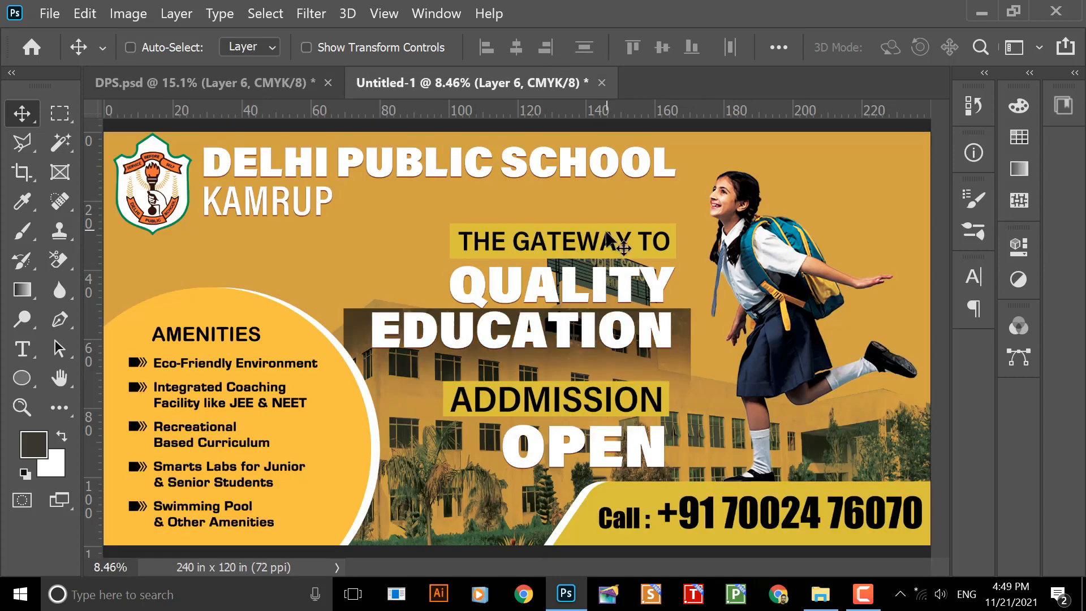
pyautogui.moveTo(660, 357); pyautogui.dragTo(667, 240)
pyautogui.scroll(-5, 621, 244)
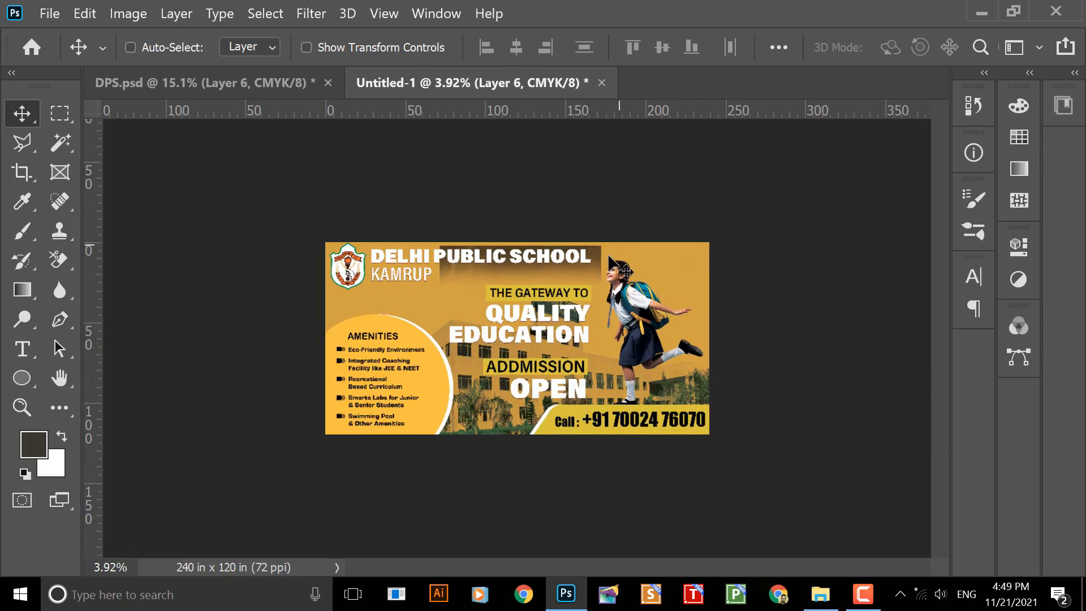
# - Enlarge the dark overlay proportionally until it spans the banner's full width and align it with the top edge
pyautogui.scroll(3, 588, 237)
pyautogui.press('ctrl')
pyautogui.hotkey('ctrl', 't')
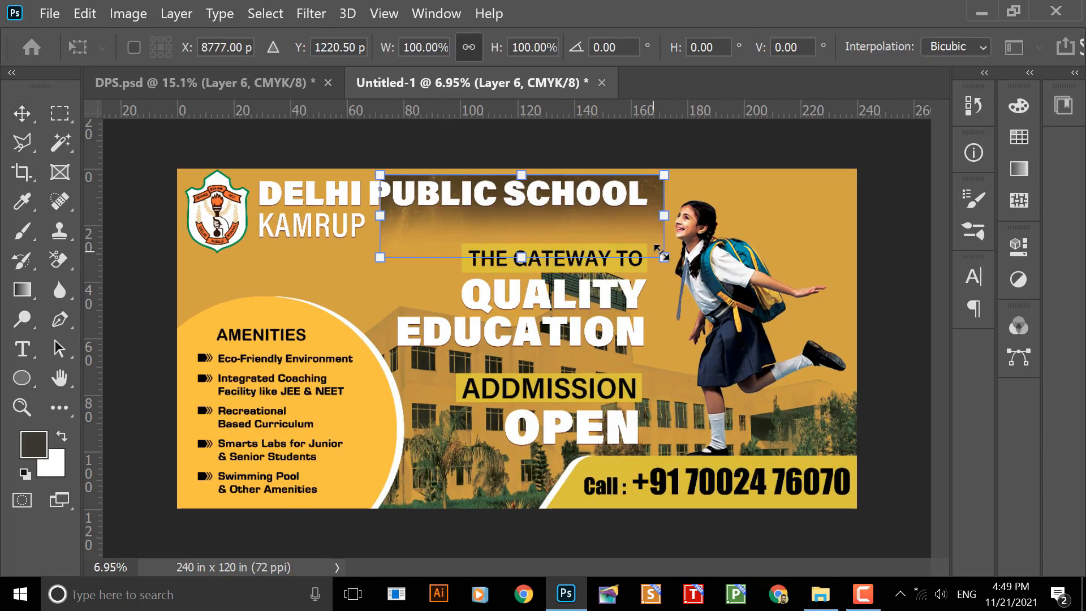
pyautogui.moveTo(659, 252); pyautogui.dragTo(846, 385)
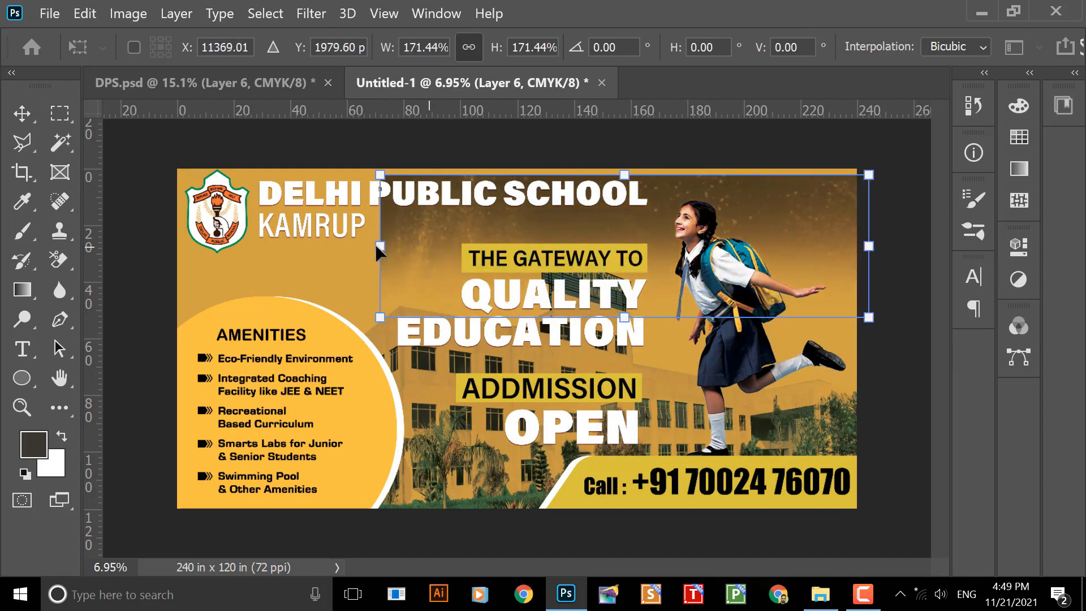
pyautogui.moveTo(376, 321); pyautogui.dragTo(163, 383)
pyautogui.moveTo(351, 263); pyautogui.dragTo(351, 247)
pyautogui.press('Return')
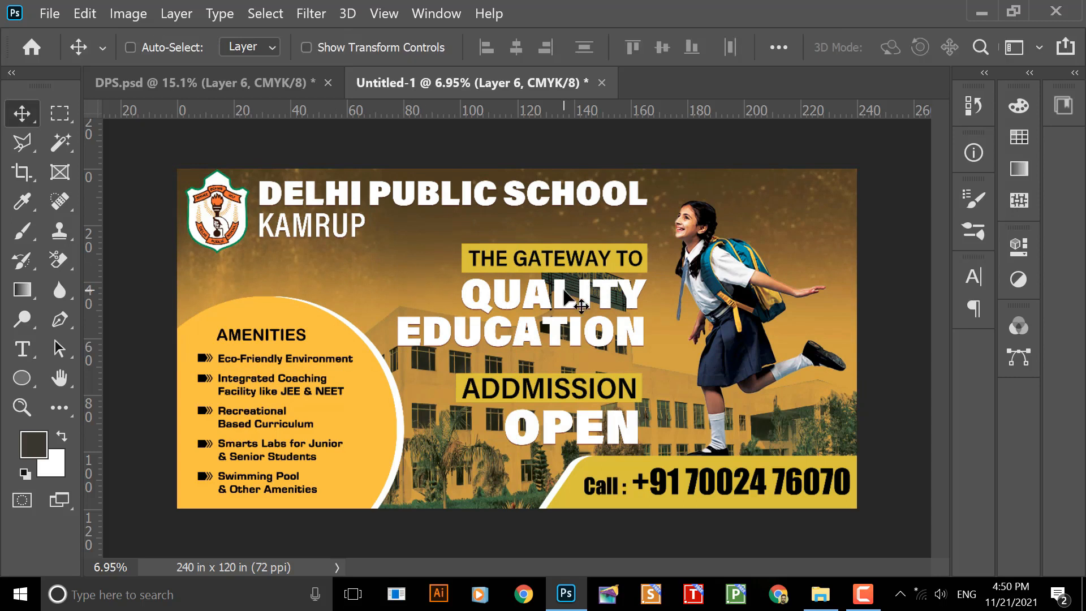
# - Send the dark overlay back one level, and send Layer 3 back below it
pyautogui.hotkey('ctrl', '[')
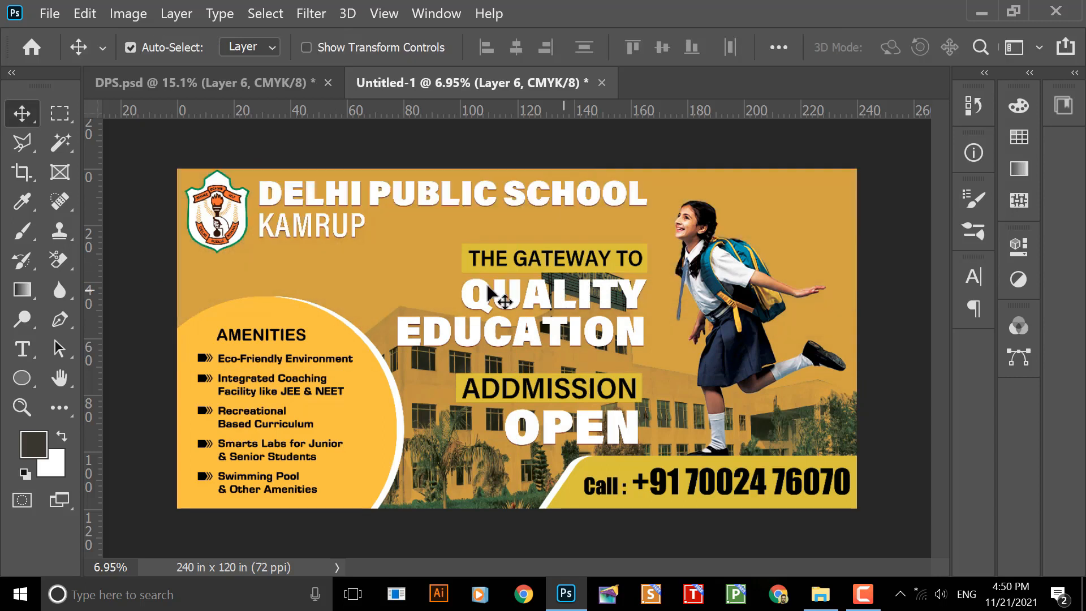
pyautogui.rightClick(399, 273)
pyautogui.click(408, 281)
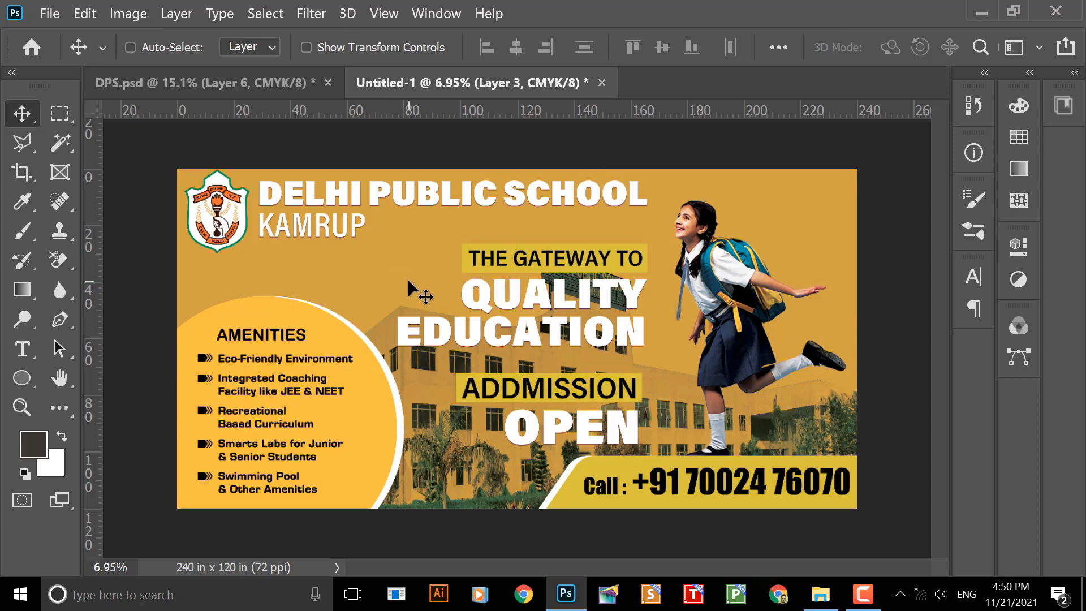
pyautogui.hotkey('ctrl', '[')
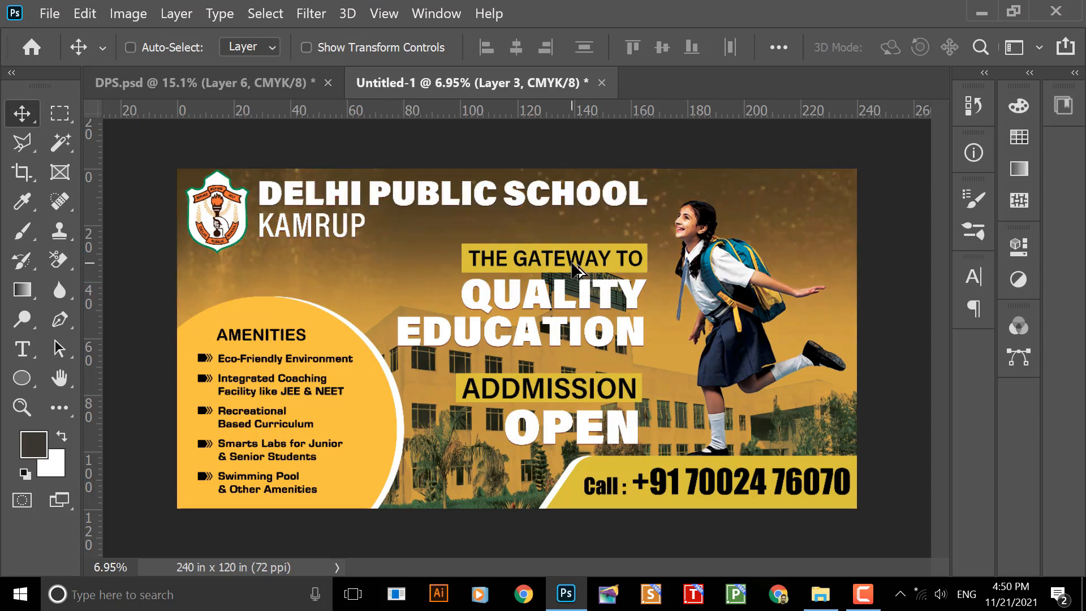
# - Review the darkened background behind the headings, logo, amenities circle and contact strip across the whole banner
pyautogui.scroll(3, 553, 250)
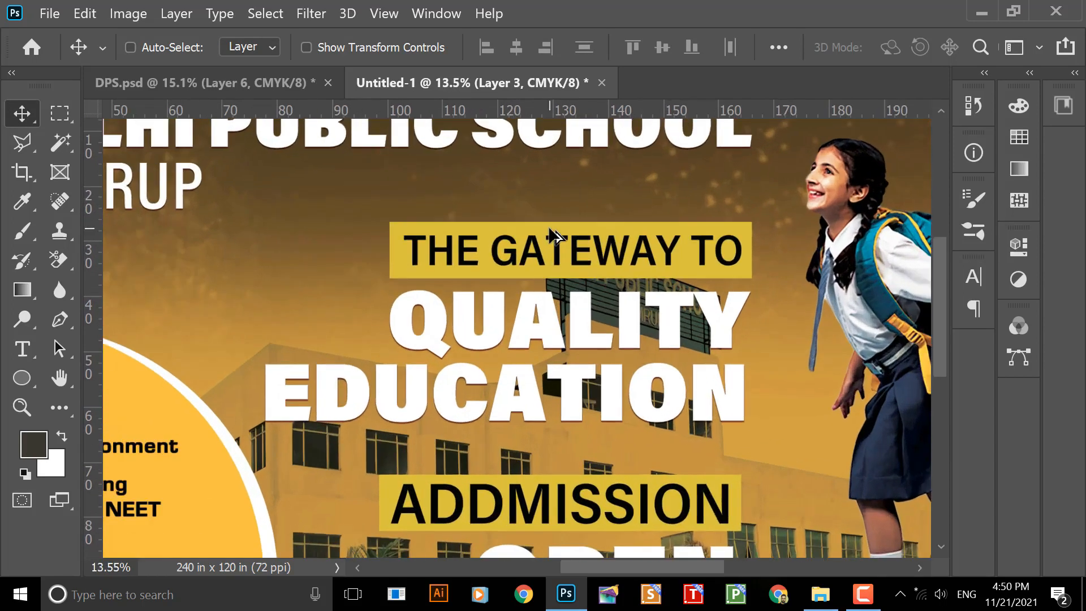
pyautogui.scroll(-2, 552, 236)
pyautogui.scroll(-1, 552, 236)
pyautogui.scroll(2, 371, 247)
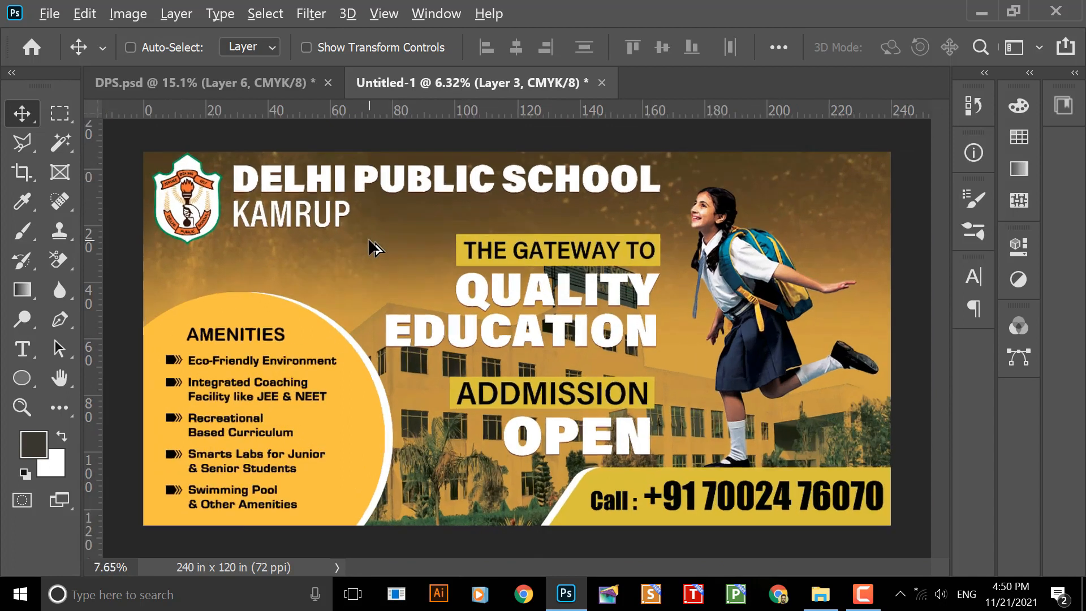
pyautogui.moveTo(319, 195); pyautogui.dragTo(481, 280)
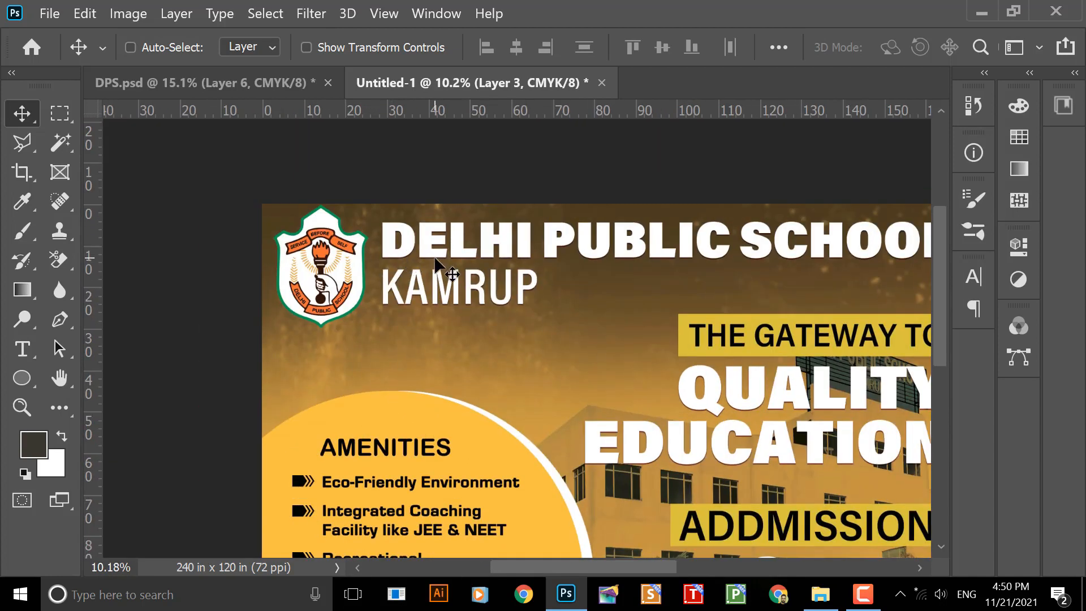
pyautogui.moveTo(630, 267); pyautogui.dragTo(412, 267)
pyautogui.moveTo(639, 394); pyautogui.dragTo(582, 291)
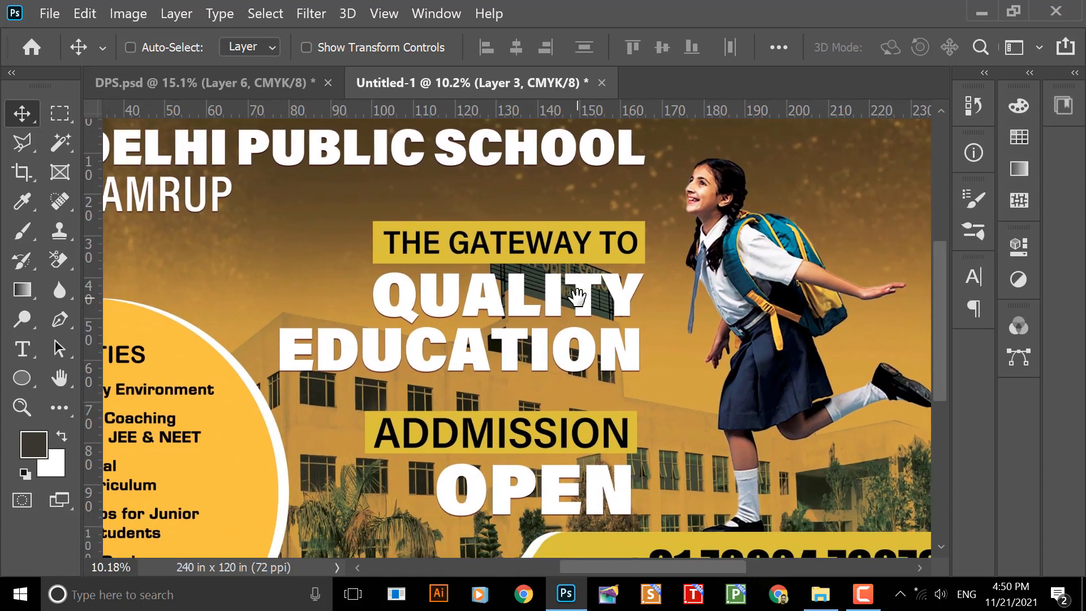
pyautogui.scroll(-2, 648, 283)
pyautogui.scroll(3, 648, 283)
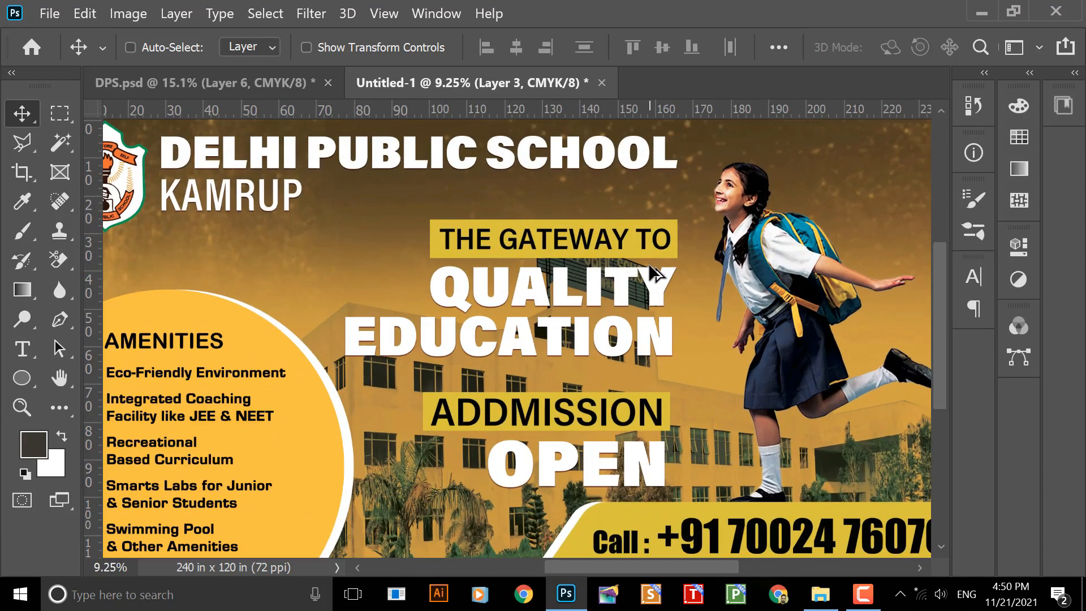
pyautogui.scroll(-2, 653, 274)
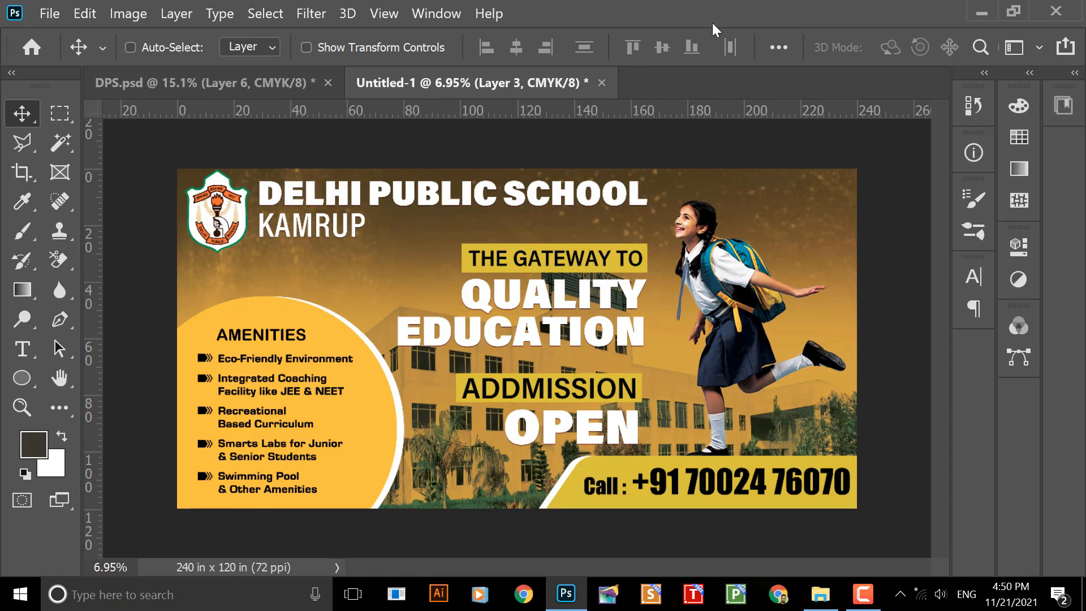
# - Shift the dark overlay on Layer 6 down and inward to expose its top and side edges
pyautogui.moveTo(707, 187); pyautogui.dragTo(695, 224)
pyautogui.hotkey('ctrl', 'z')
pyautogui.moveTo(666, 230)
pyautogui.mouseDown()
pyautogui.moveTo(660, 262)
pyautogui.moveTo(680, 236)
pyautogui.moveTo(676, 249)
pyautogui.mouseUp()
# - Enlarge the soft Eraser Tool brush to 5000 px and erase across the dark overlay below the school name
pyautogui.press('e')
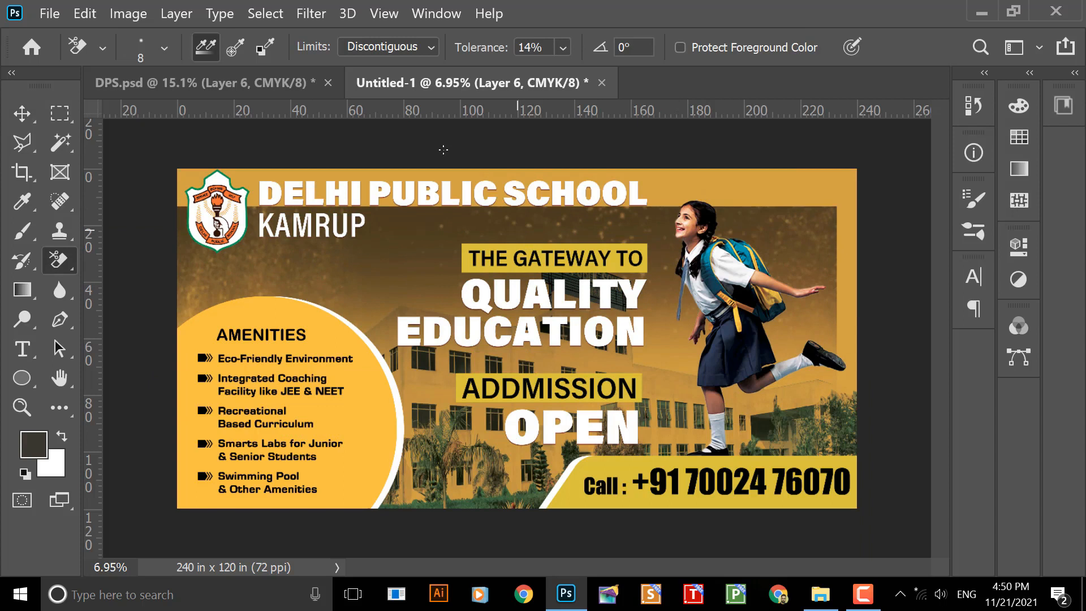
pyautogui.rightClick(62, 256)
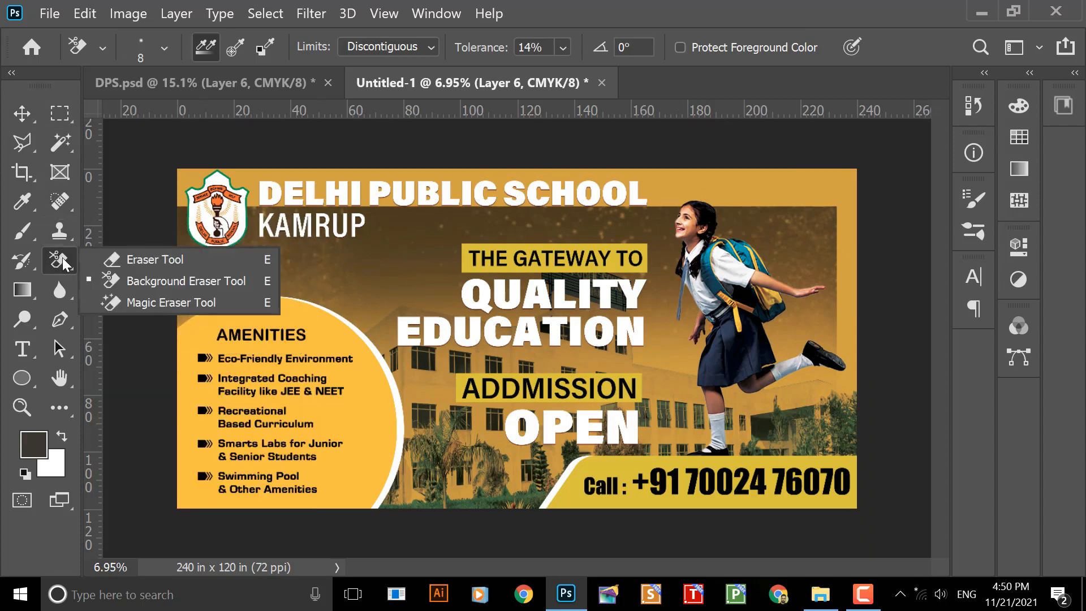
pyautogui.click(169, 262)
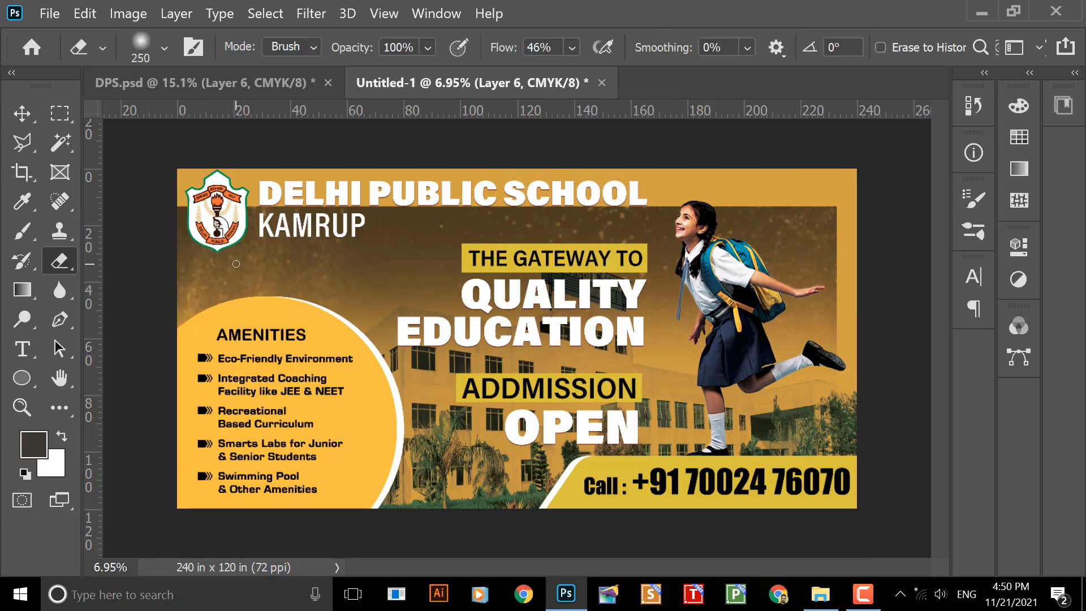
pyautogui.press(']')
pyautogui.press(']')
pyautogui.press(']')
pyautogui.press(']')
pyautogui.press(']')
pyautogui.press(']')
pyautogui.press(']')
pyautogui.press(']')
pyautogui.press(']')
pyautogui.press(']')
pyautogui.press(']')
pyautogui.press(']')
pyautogui.press(']')
pyautogui.press(']')
pyautogui.press(']')
pyautogui.press(']')
pyautogui.press(']')
pyautogui.press(']')
pyautogui.press(']')
pyautogui.press(']')
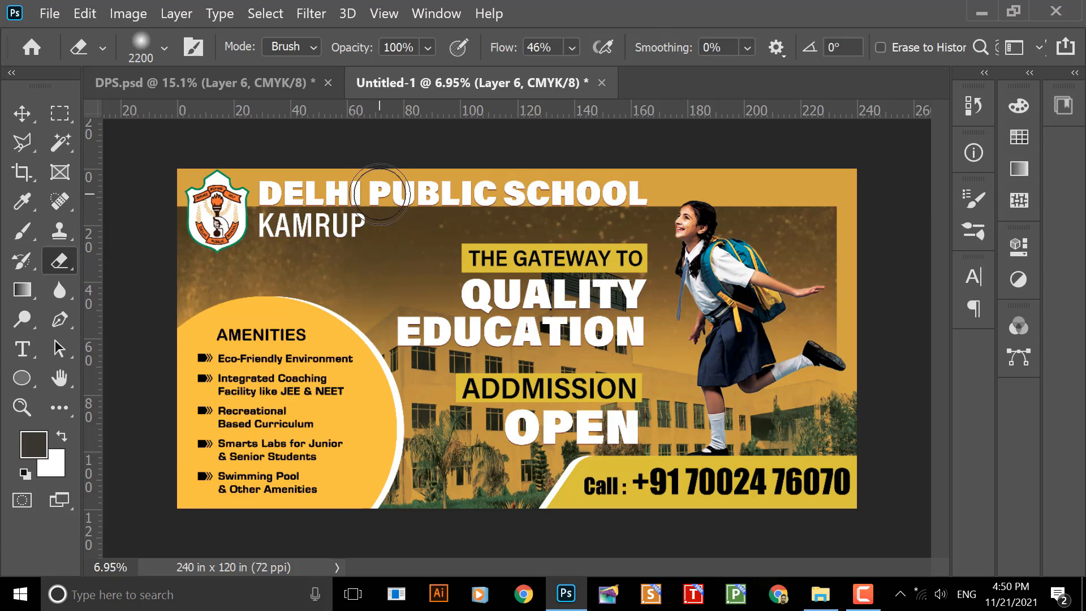
pyautogui.press(']')
pyautogui.press(']')
pyautogui.press(']')
pyautogui.press(']')
pyautogui.press(']')
pyautogui.press(']')
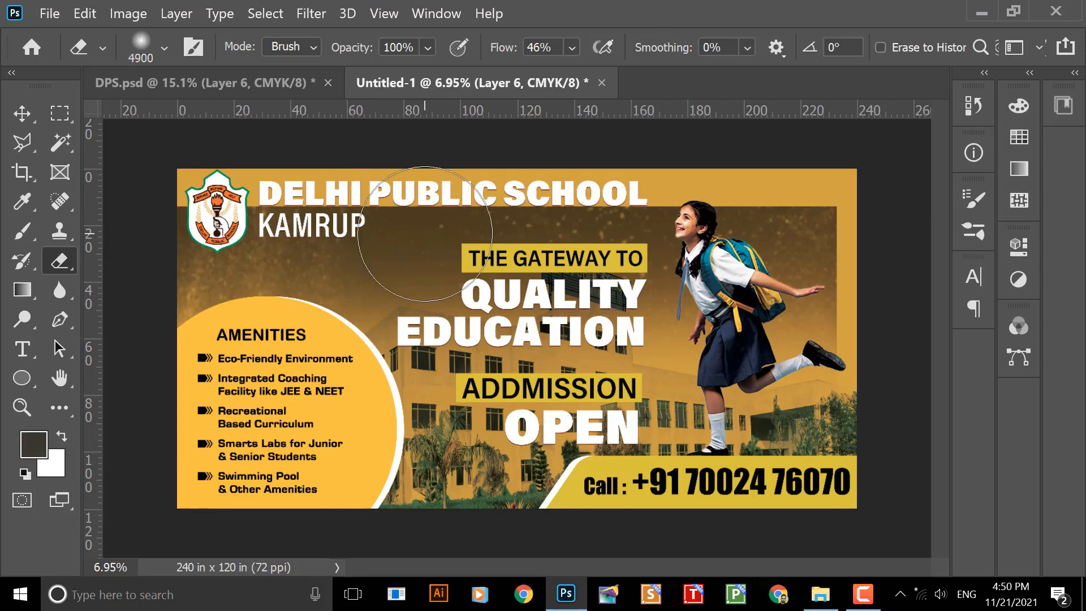
pyautogui.moveTo(578, 228)
pyautogui.mouseDown()
pyautogui.moveTo(668, 249)
pyautogui.moveTo(531, 231)
pyautogui.mouseUp()
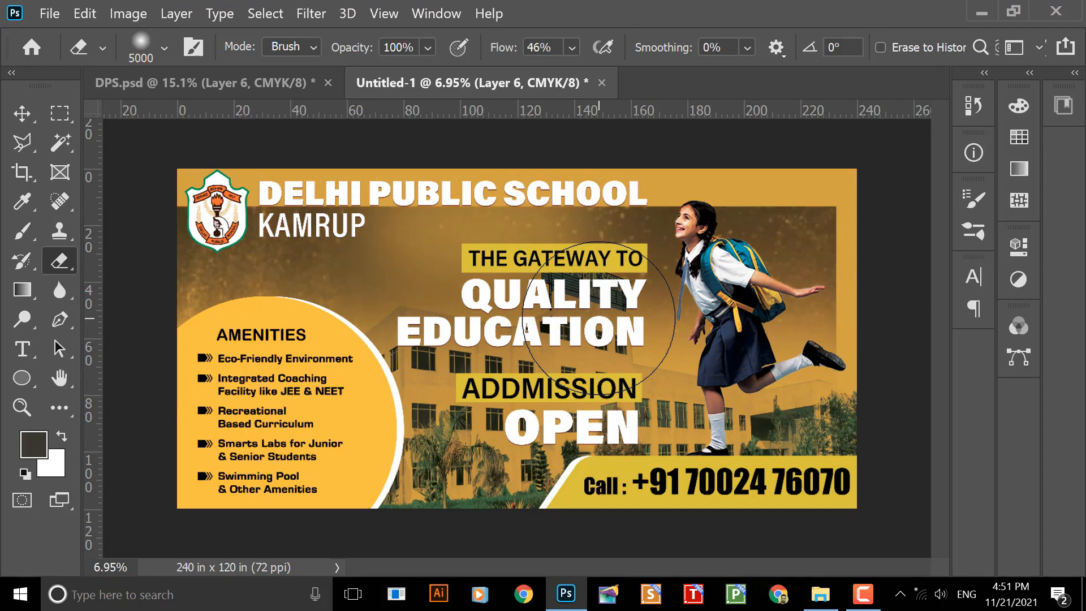
pyautogui.click(23, 113)
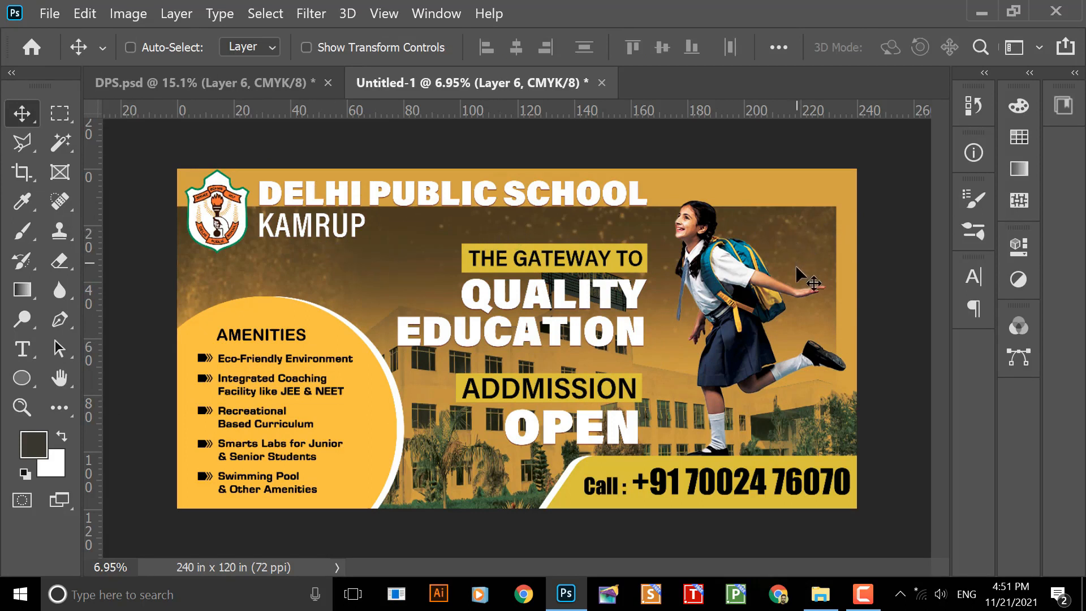
# - Erase the dark overlay's lower area between the headings and the schoolgirl with several dabs of the 5000 px eraser
pyautogui.press('e')
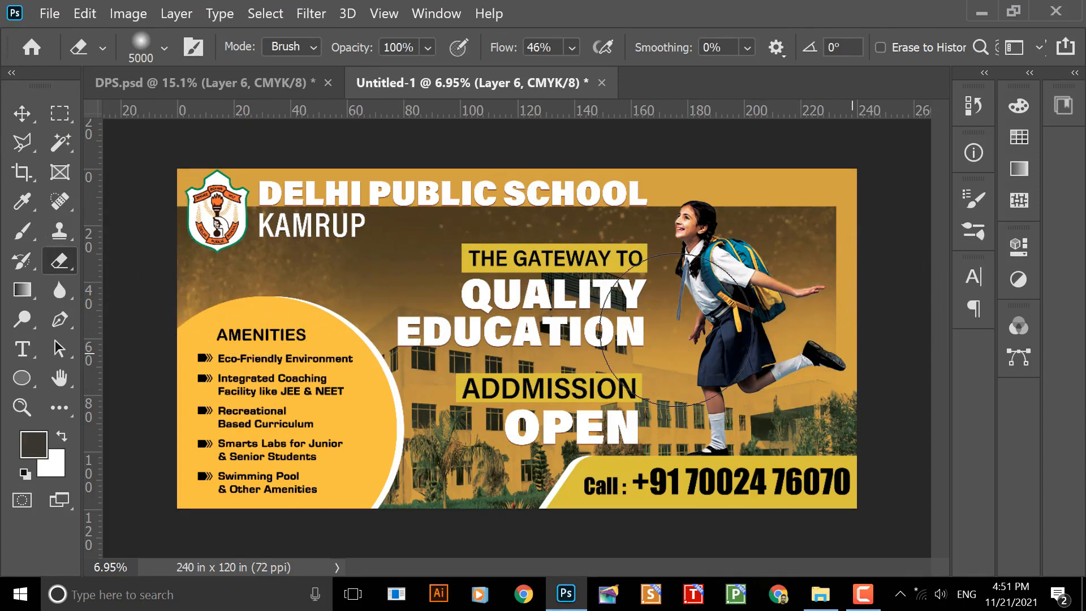
pyautogui.click(675, 328)
pyautogui.click(675, 329)
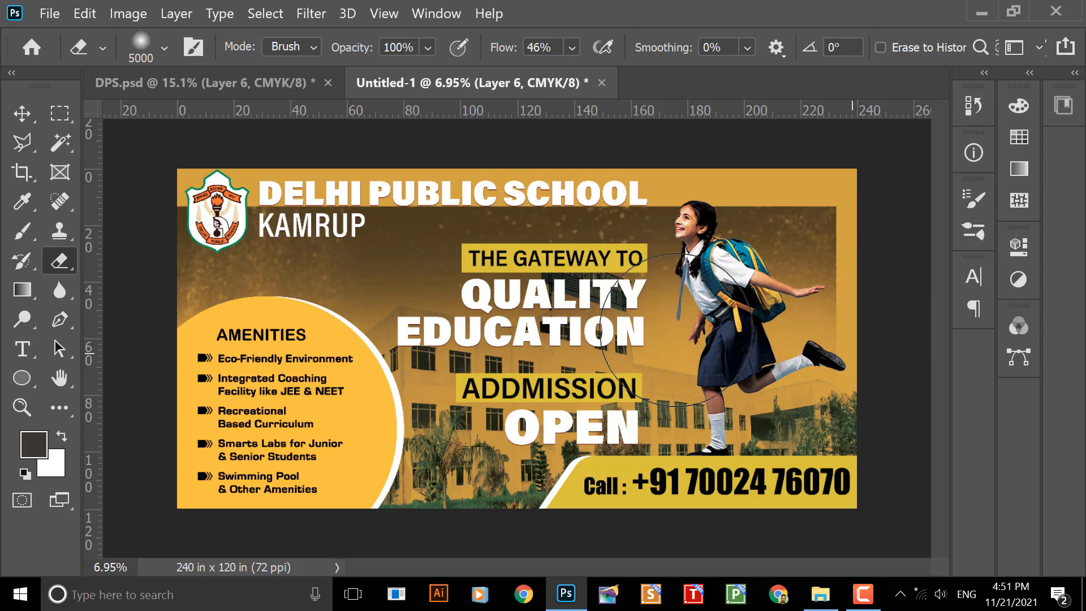
pyautogui.click(675, 329)
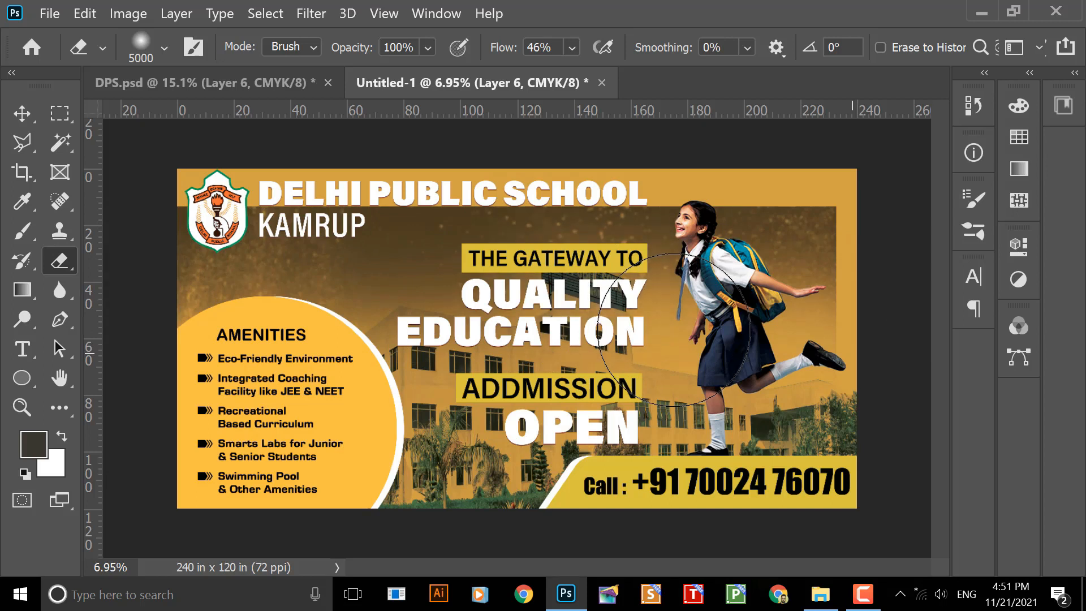
pyautogui.click(673, 330)
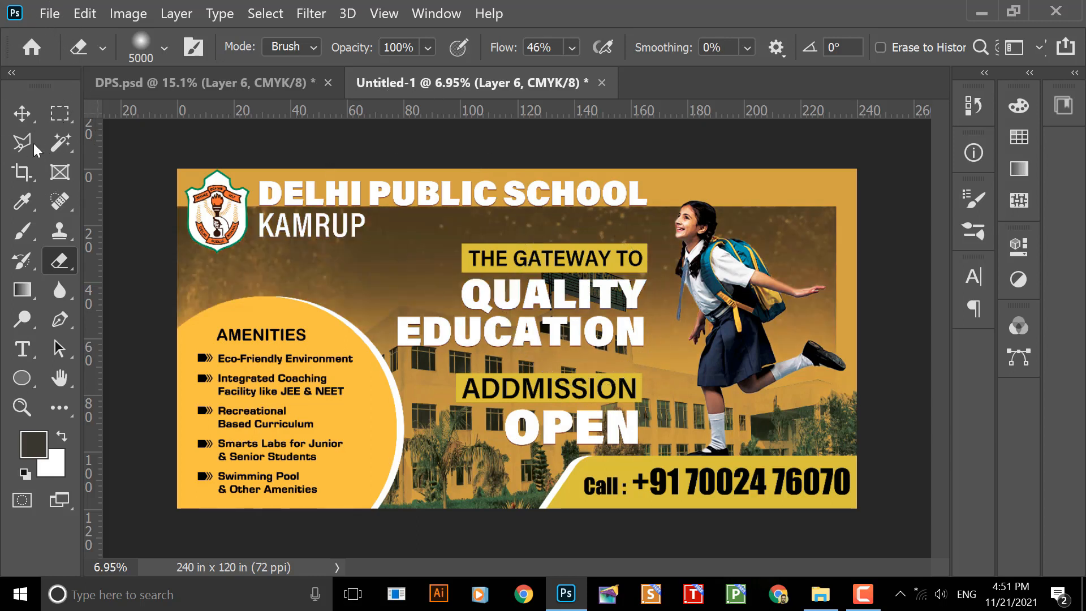
pyautogui.click(23, 112)
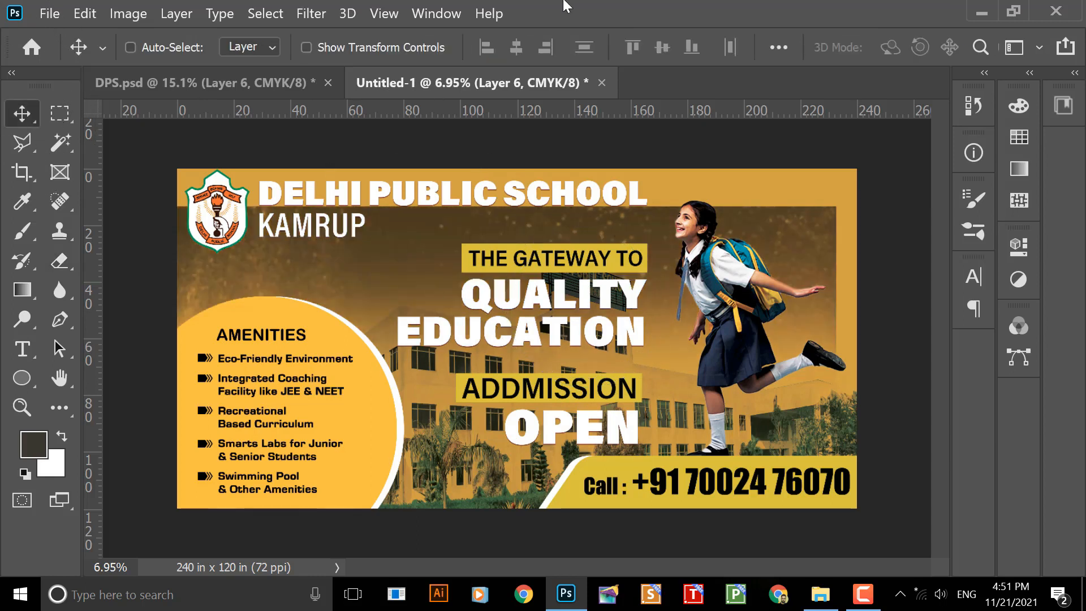
# - Return the Layer 6 dark overlay to the banner's top edge, duplicate it, and move the copy down over the lower half
pyautogui.rightClick(806, 243)
pyautogui.click(814, 249)
pyautogui.moveTo(800, 243); pyautogui.dragTo(813, 199)
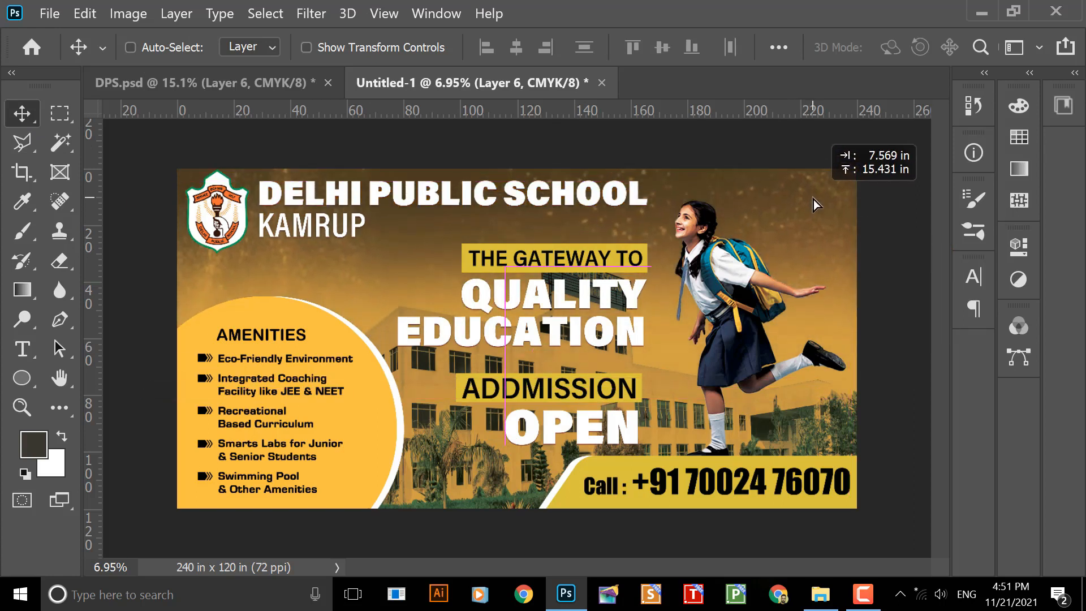
pyautogui.hotkey('ctrl', 'j')
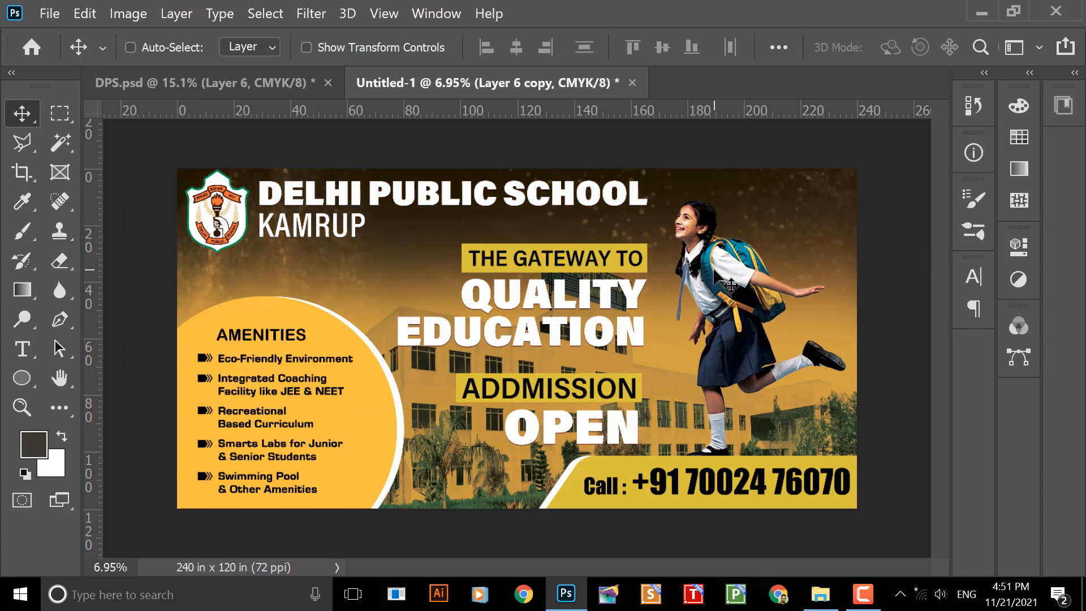
pyautogui.moveTo(764, 208); pyautogui.dragTo(751, 356)
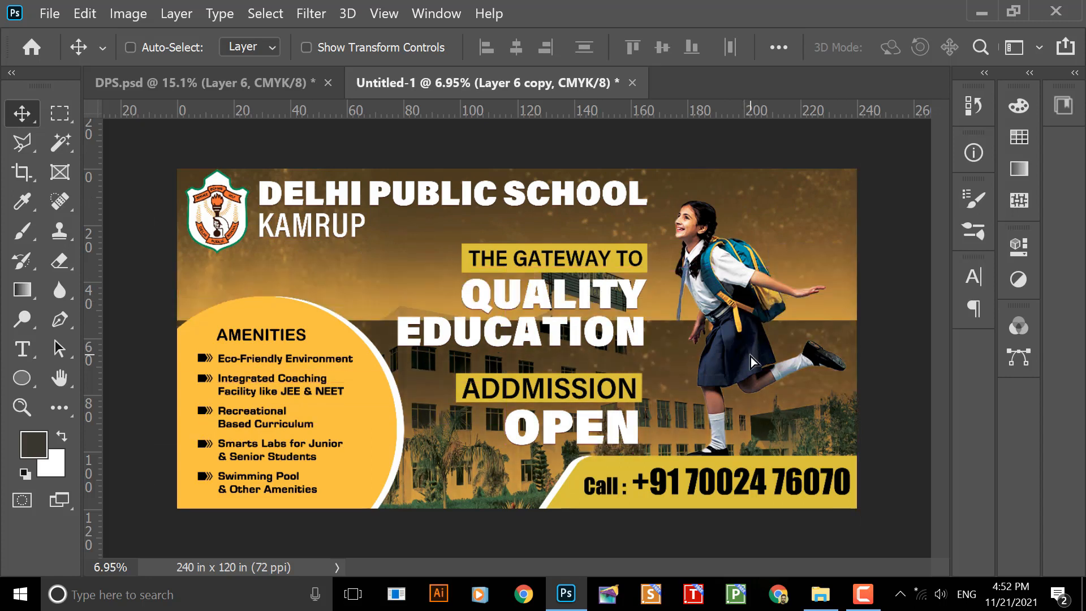
# - Rotate the overlay copy 180° and position it so its dark edge runs along the bottom of the banner
pyautogui.hotkey('ctrl', 't')
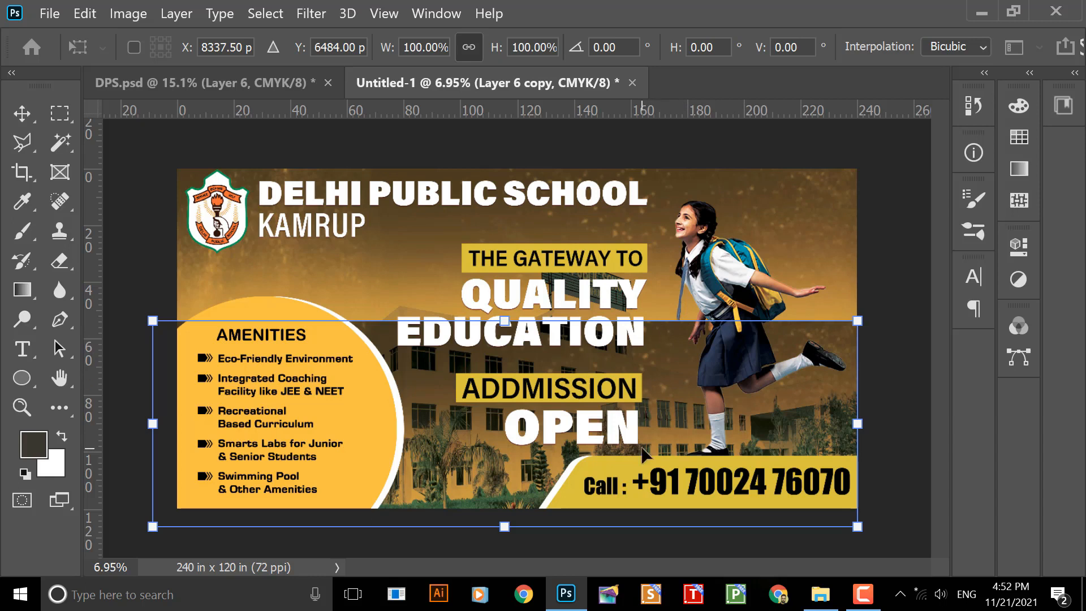
pyautogui.rightClick(667, 362)
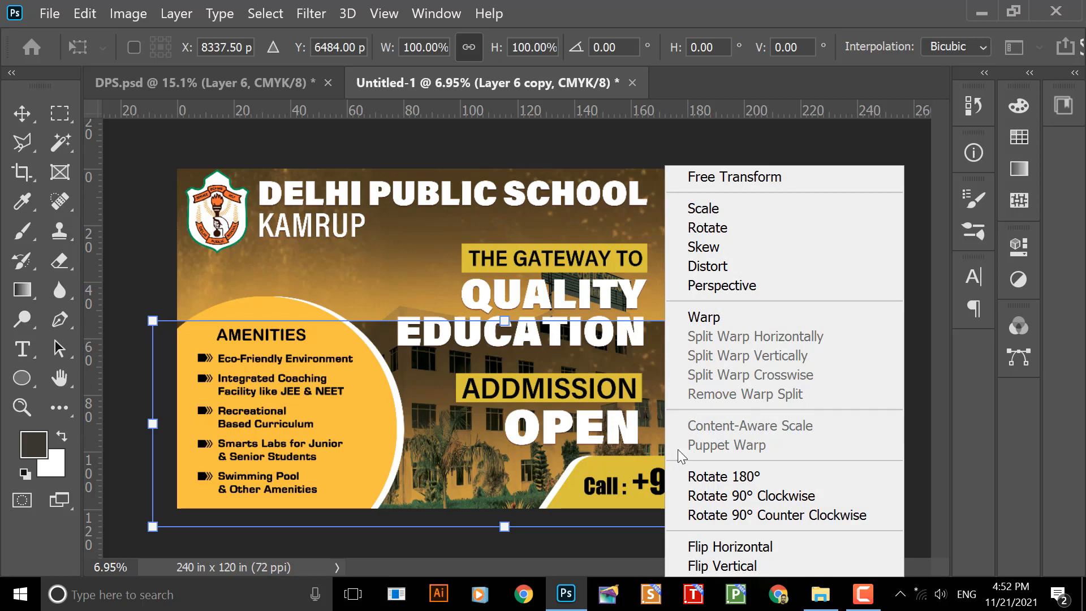
pyautogui.click(749, 480)
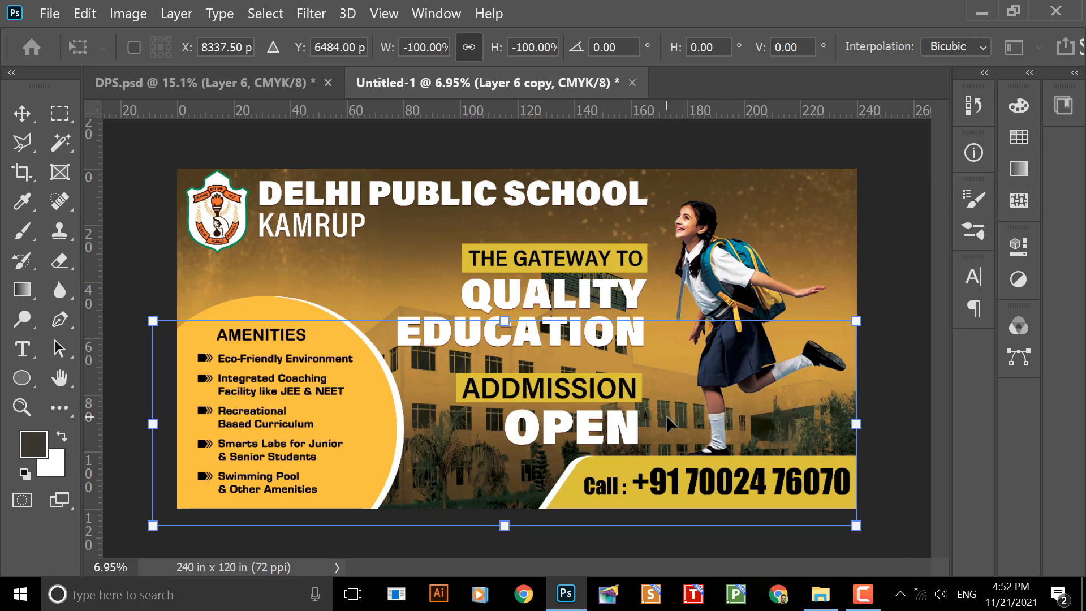
pyautogui.moveTo(663, 424)
pyautogui.mouseDown()
pyautogui.moveTo(670, 345)
pyautogui.moveTo(657, 415)
pyautogui.moveTo(666, 417)
pyautogui.mouseUp()
pyautogui.press('Return')
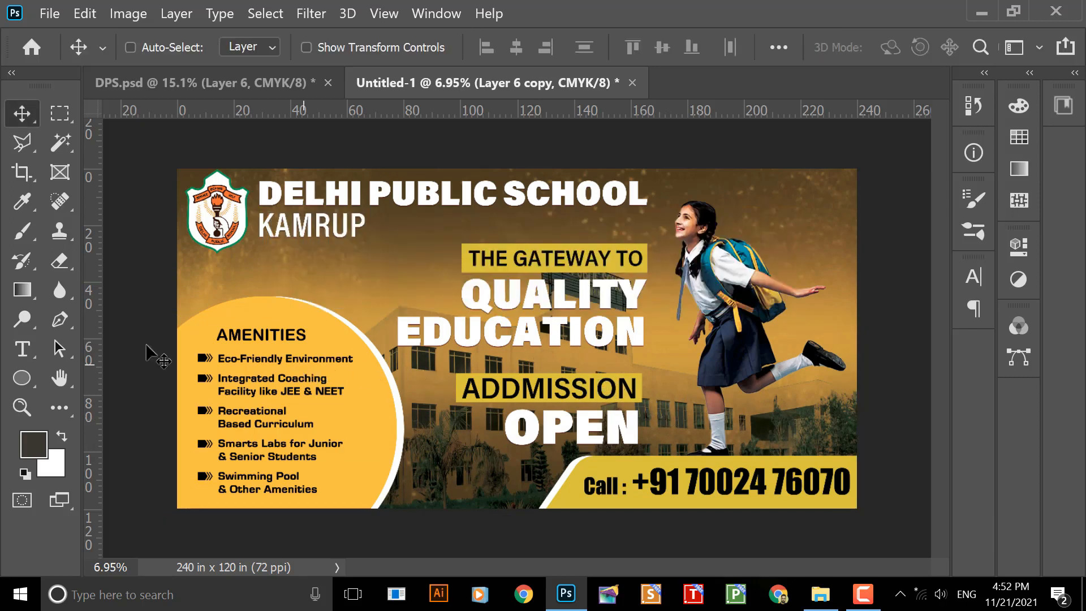
# - Select the original dark overlay on Layer 6 and nudge it slightly along the banner's top
pyautogui.scroll(5, 387, 336)
pyautogui.scroll(-4, 387, 336)
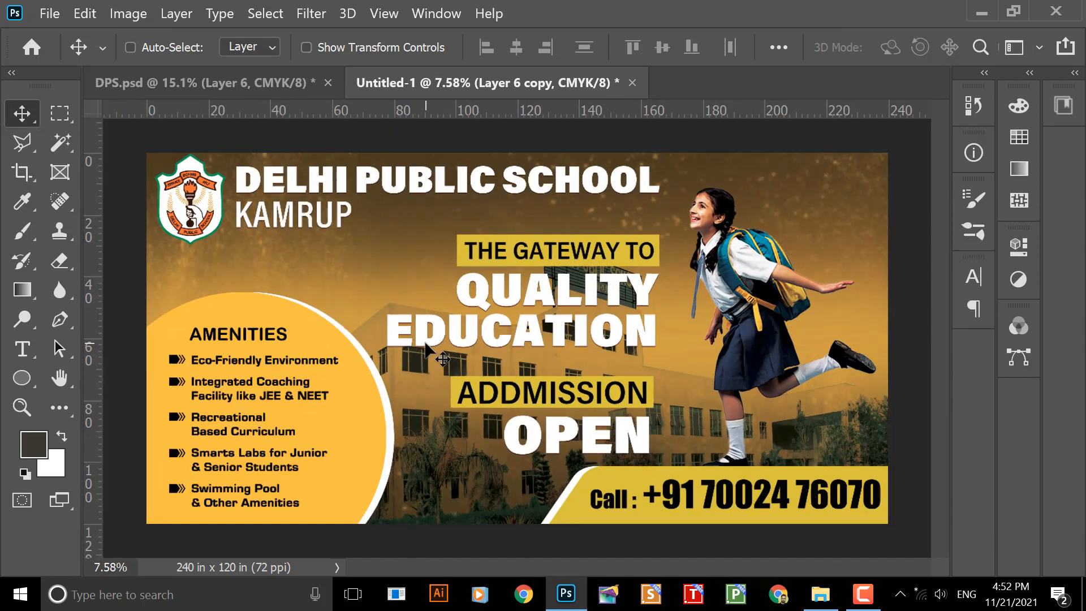
pyautogui.scroll(-1, 439, 362)
pyautogui.scroll(1, 440, 362)
pyautogui.rightClick(288, 289)
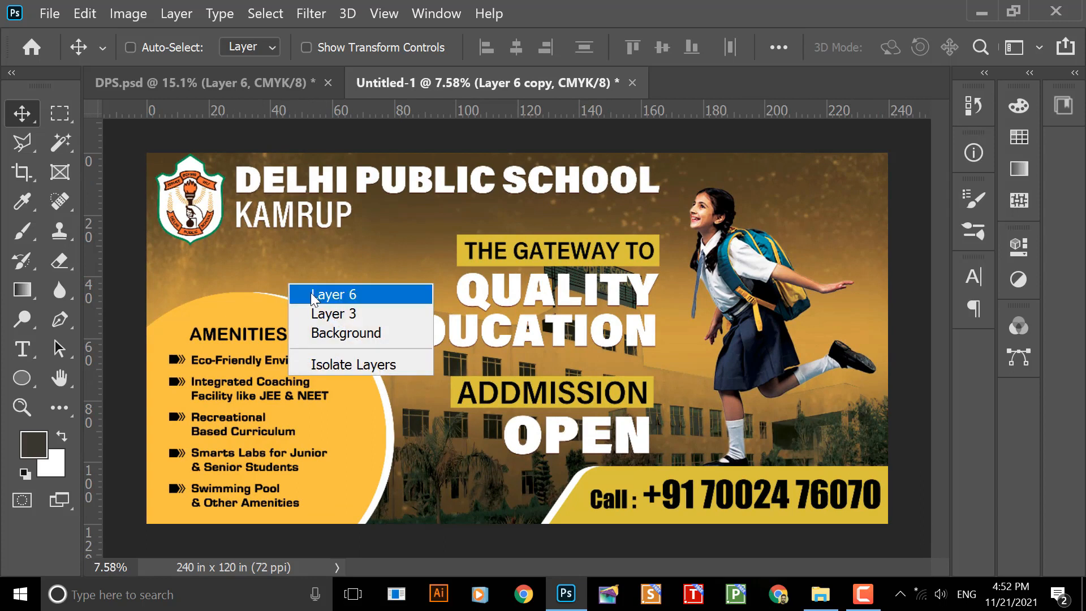
pyautogui.click(381, 297)
pyautogui.moveTo(326, 286)
pyautogui.mouseDown()
pyautogui.moveTo(446, 297)
pyautogui.moveTo(331, 287)
pyautogui.mouseUp()
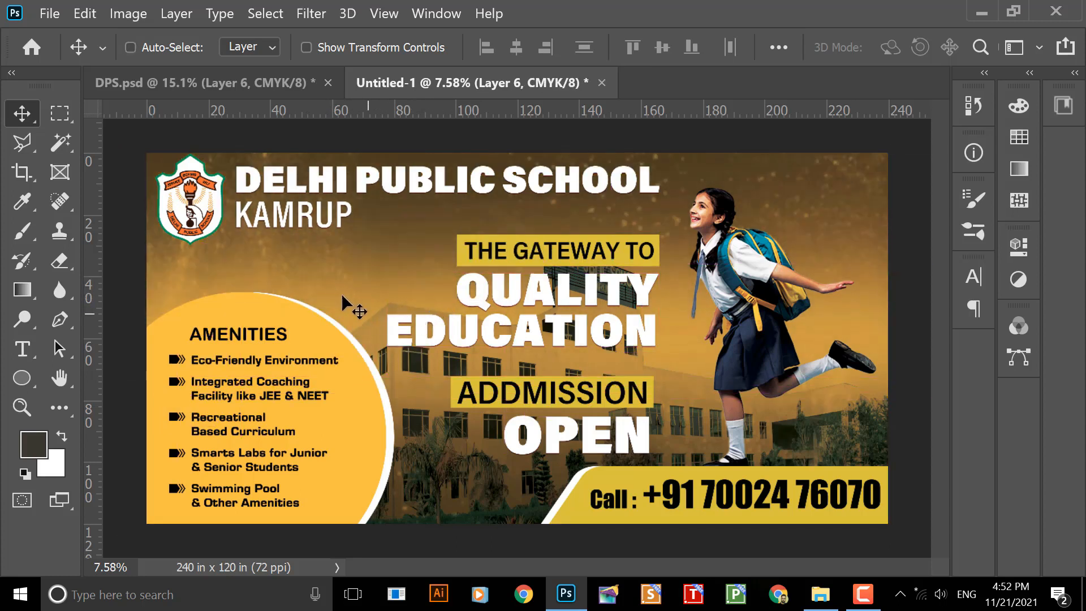
# - Add a Color Overlay layer style to Layer 3 and open its colour for editing, keeping the banner in view
pyautogui.rightClick(342, 298)
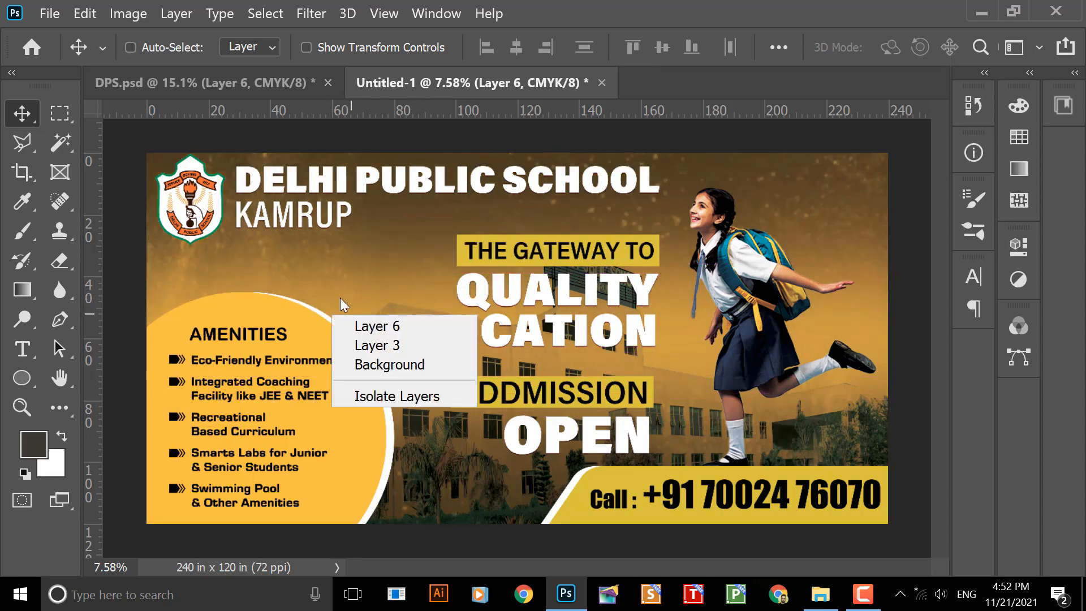
pyautogui.click(371, 345)
pyautogui.moveTo(339, 291); pyautogui.dragTo(428, 304)
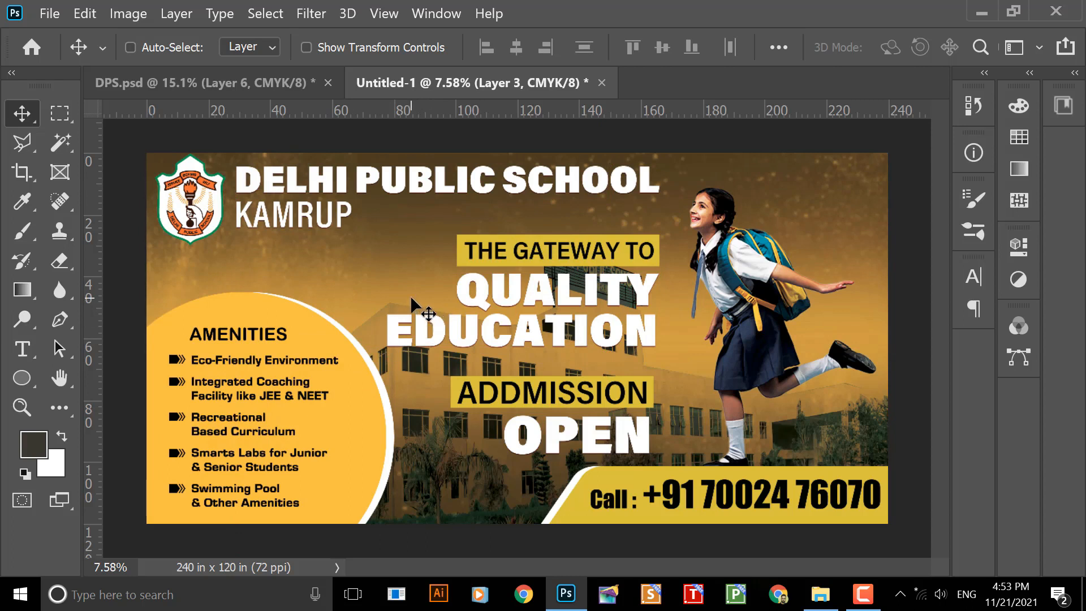
pyautogui.scroll(-1, 429, 314)
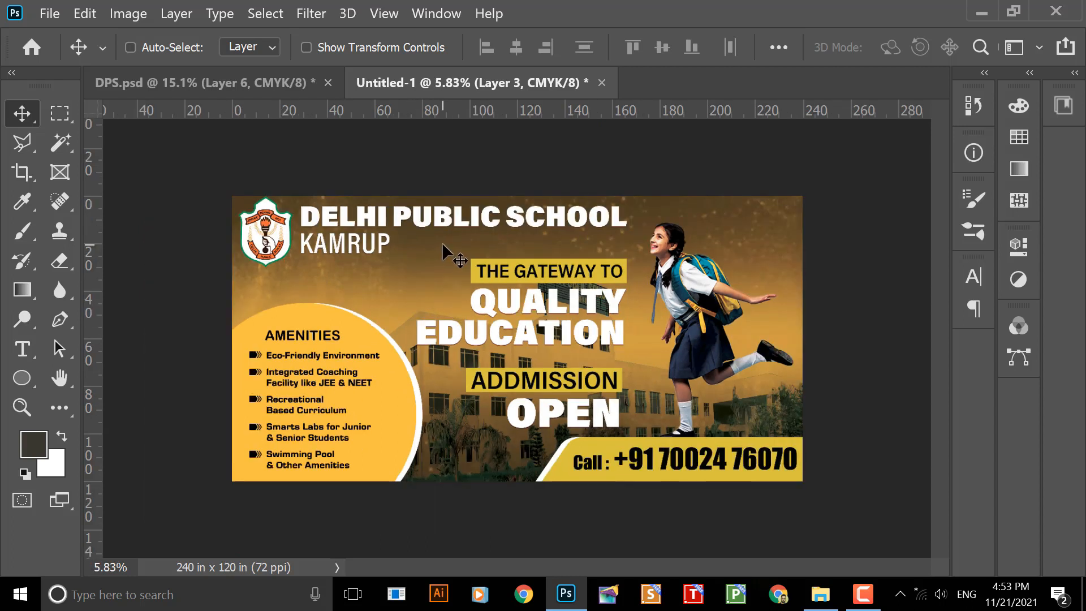
pyautogui.press('F7')
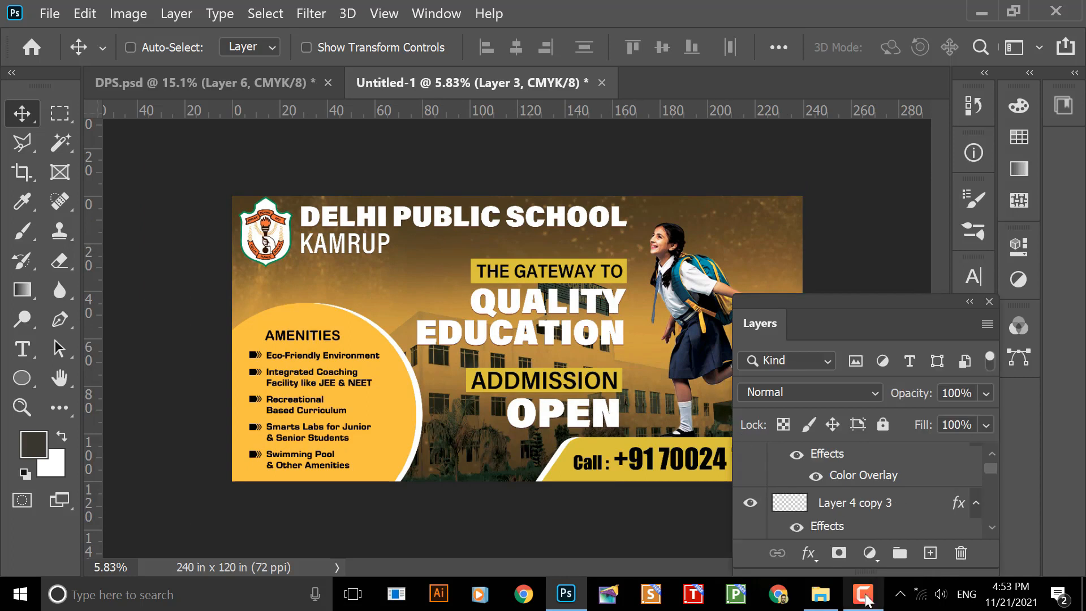
pyautogui.click(808, 552)
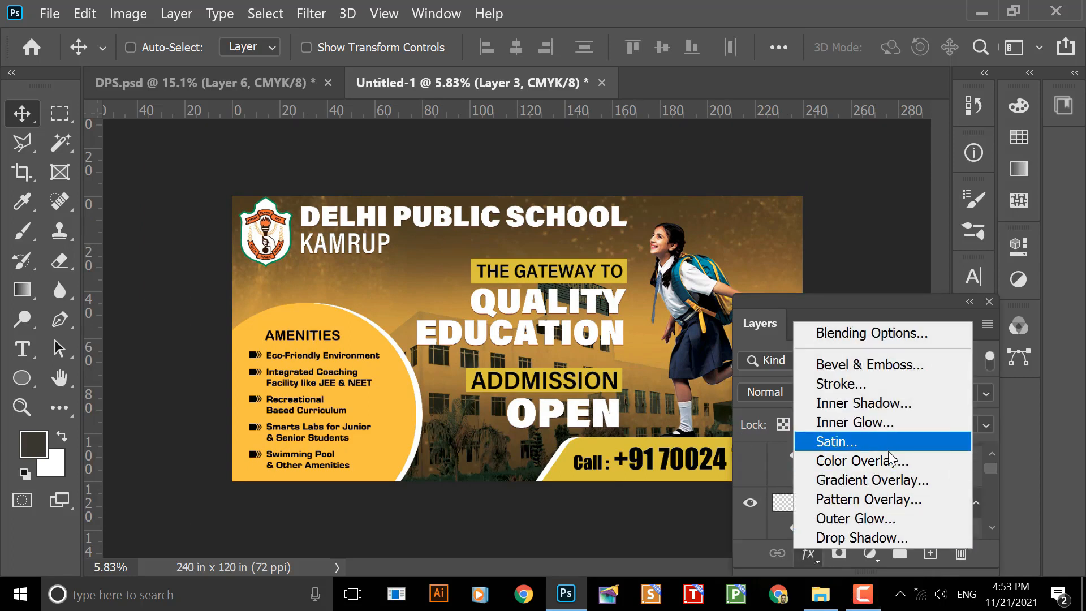
pyautogui.click(877, 455)
pyautogui.moveTo(458, 36); pyautogui.dragTo(787, 406)
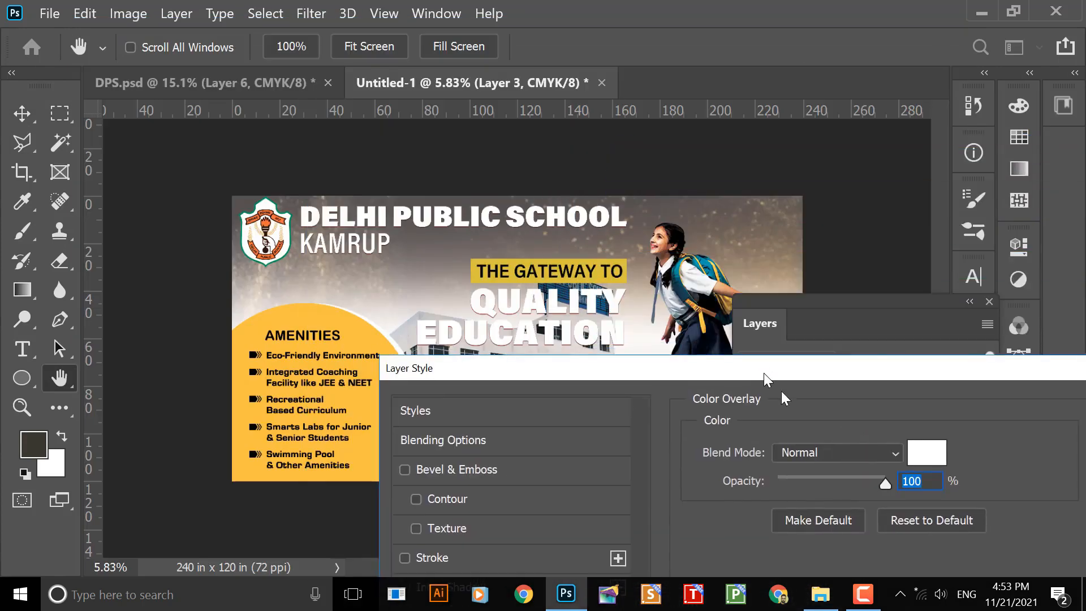
pyautogui.click(963, 482)
pyautogui.moveTo(720, 97); pyautogui.dragTo(938, 166)
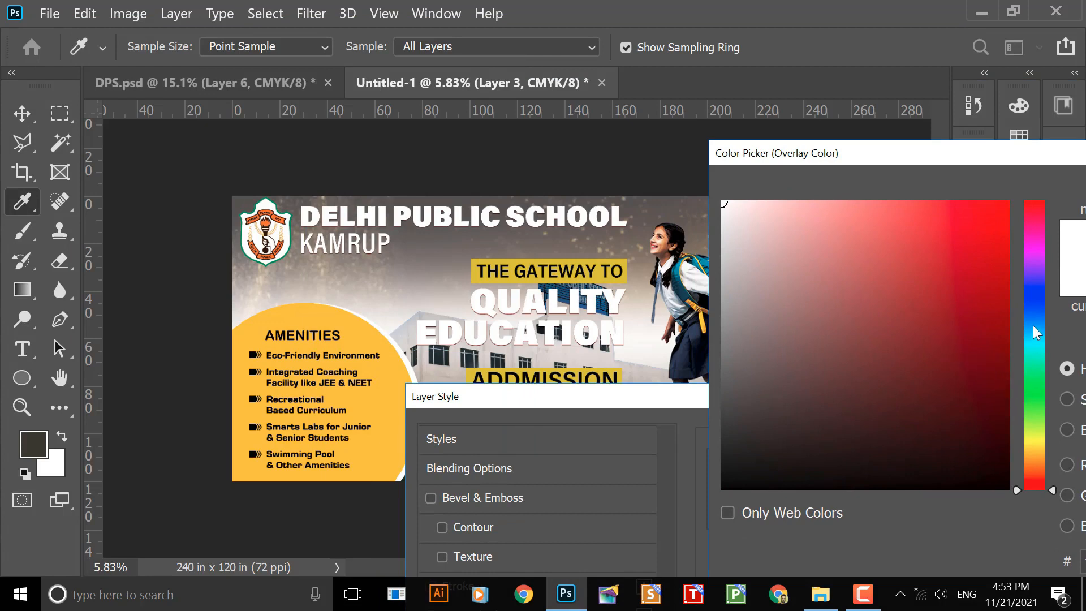
# - Try several blue shades as the overlay colour of Layer 3
pyautogui.click(1034, 291)
pyautogui.click(899, 281)
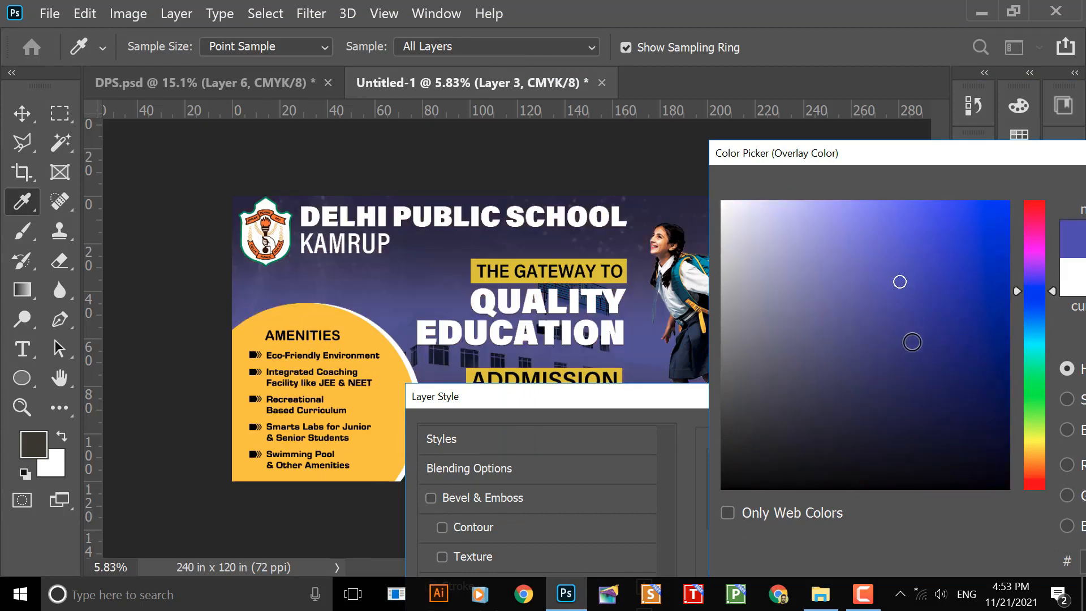
pyautogui.click(877, 319)
pyautogui.click(936, 257)
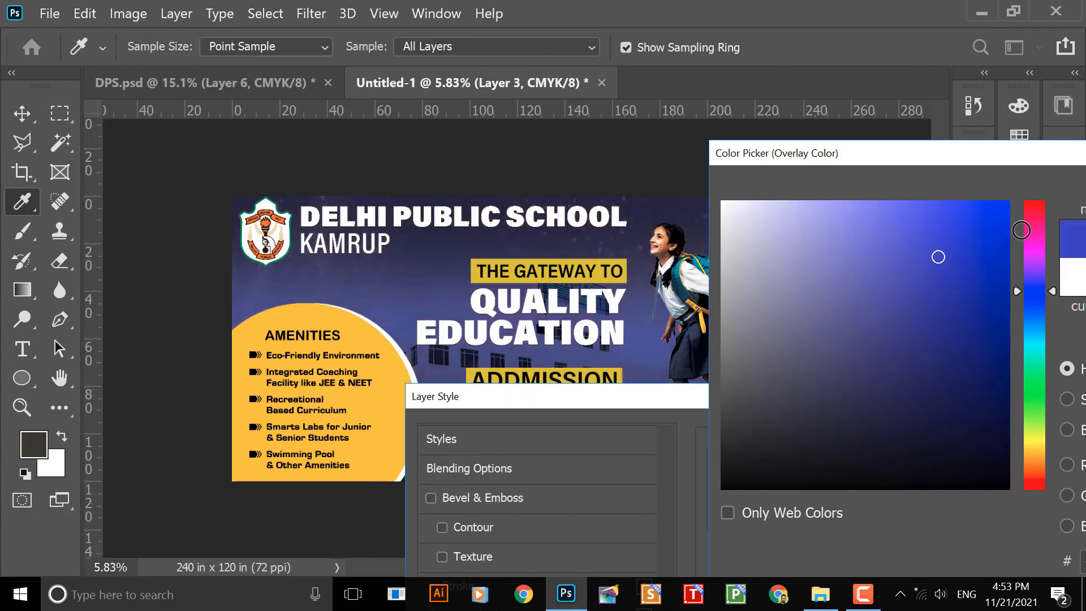
# - Try bright, light and darker red shades as the overlay colour of Layer 3
pyautogui.click(1034, 206)
pyautogui.click(966, 232)
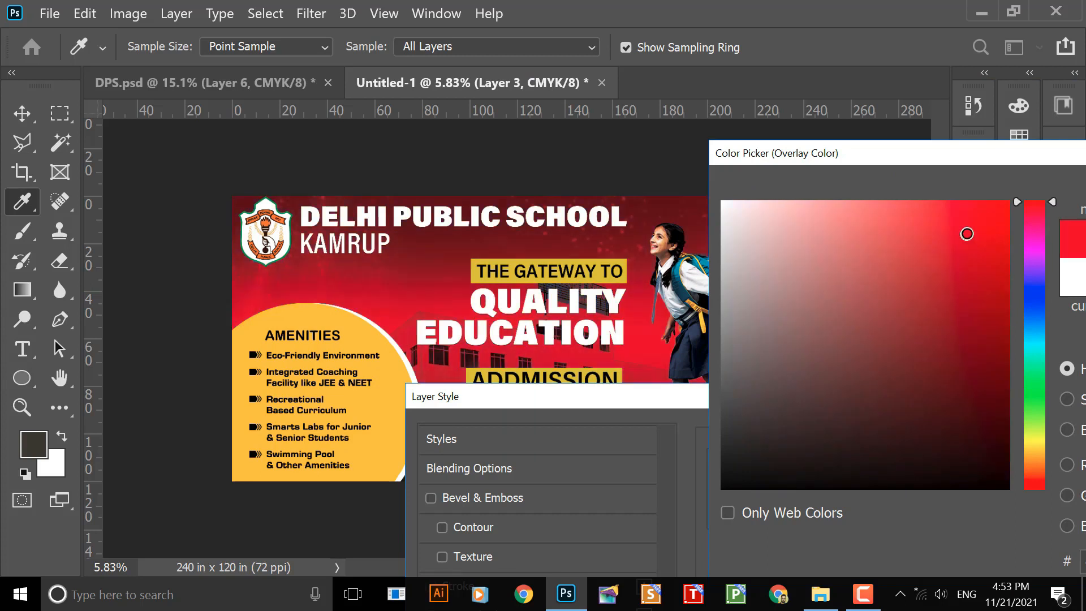
pyautogui.click(922, 233)
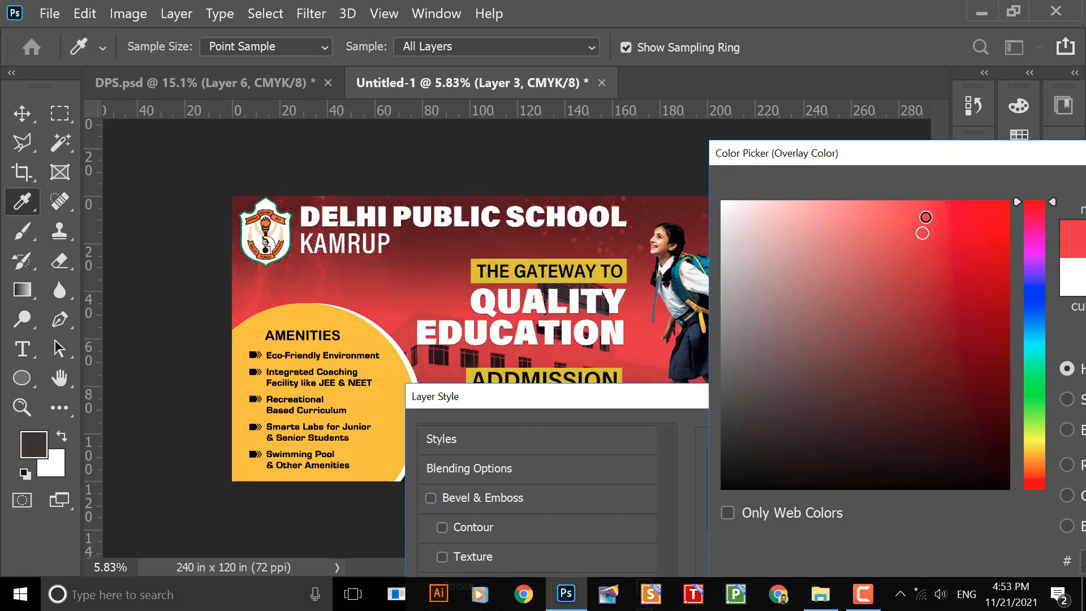
pyautogui.click(934, 271)
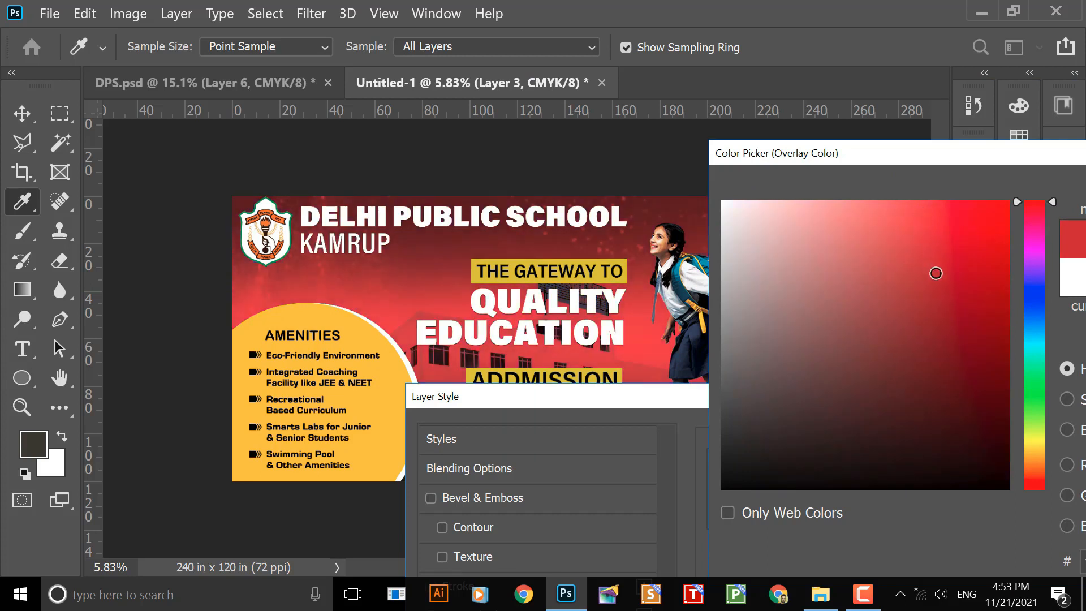
# - Try dark and lighter orange-brown shades as the overlay colour of Layer 3
pyautogui.click(1034, 466)
pyautogui.click(974, 277)
pyautogui.click(993, 318)
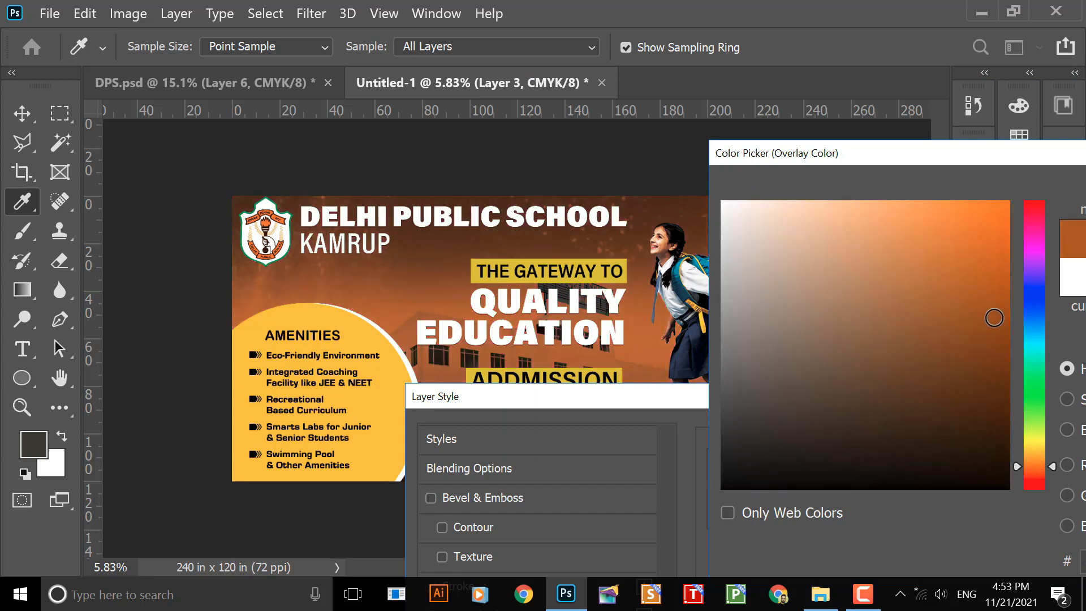
pyautogui.click(940, 331)
pyautogui.click(939, 273)
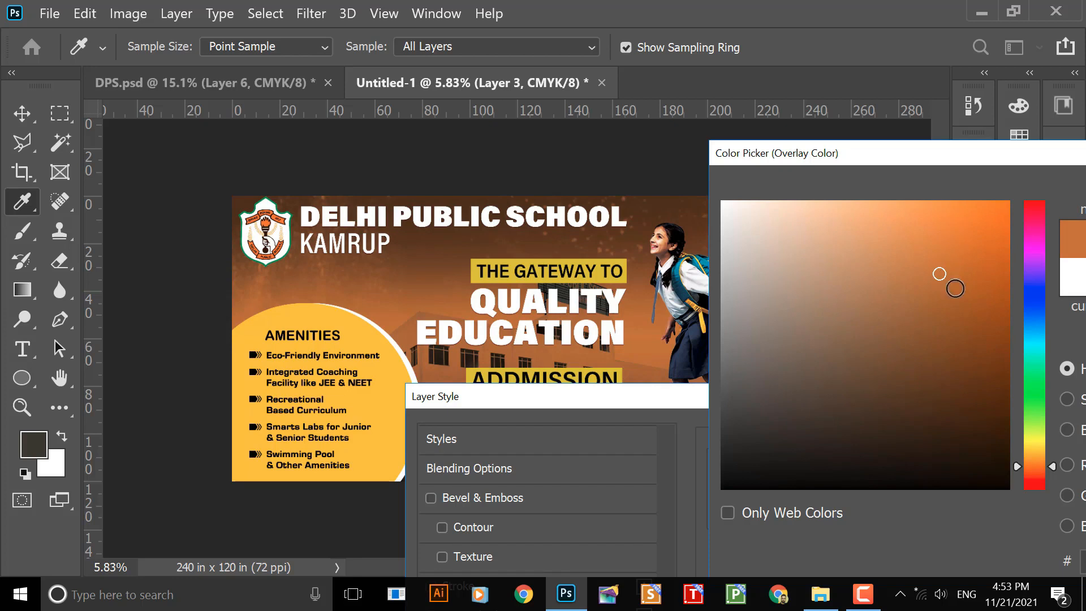
# - Set the overlay colour of Layer 3 to a burnt orange and apply the layer style
pyautogui.click(1039, 465)
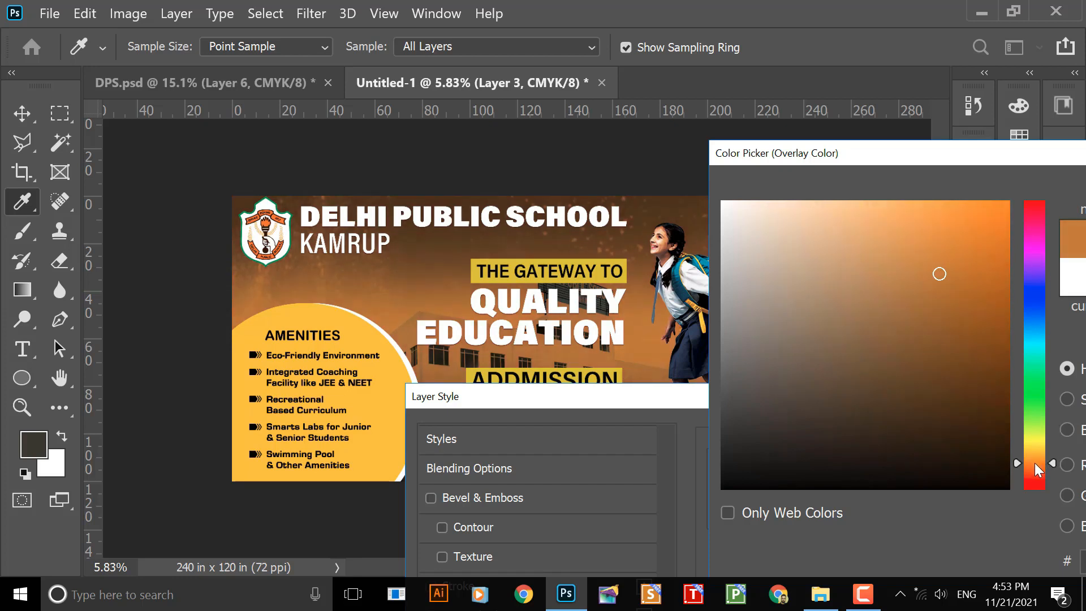
pyautogui.click(985, 282)
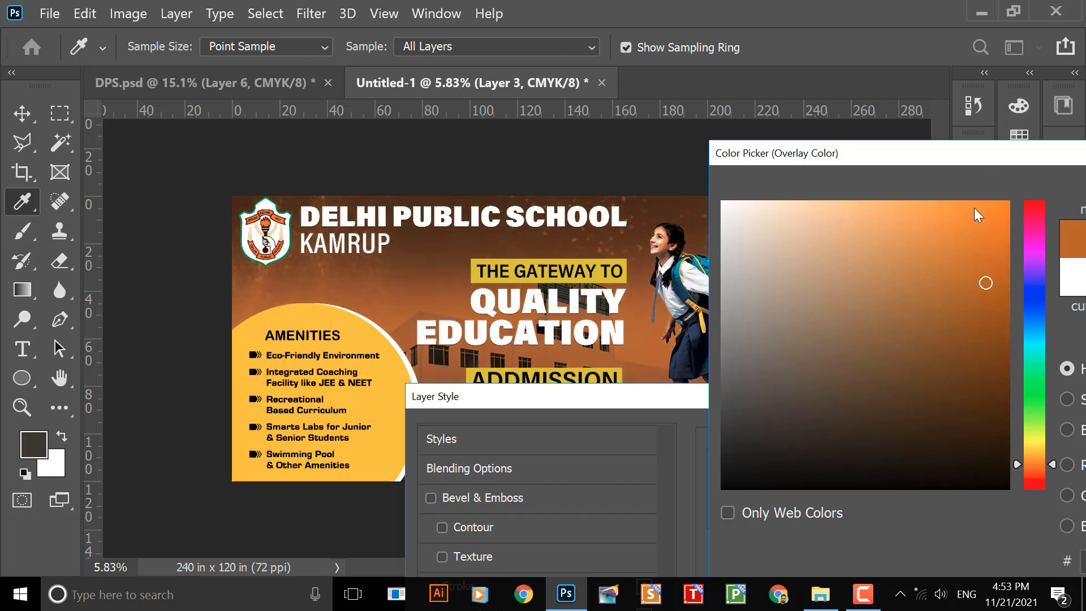
pyautogui.moveTo(989, 162); pyautogui.dragTo(632, 158)
pyautogui.click(820, 190)
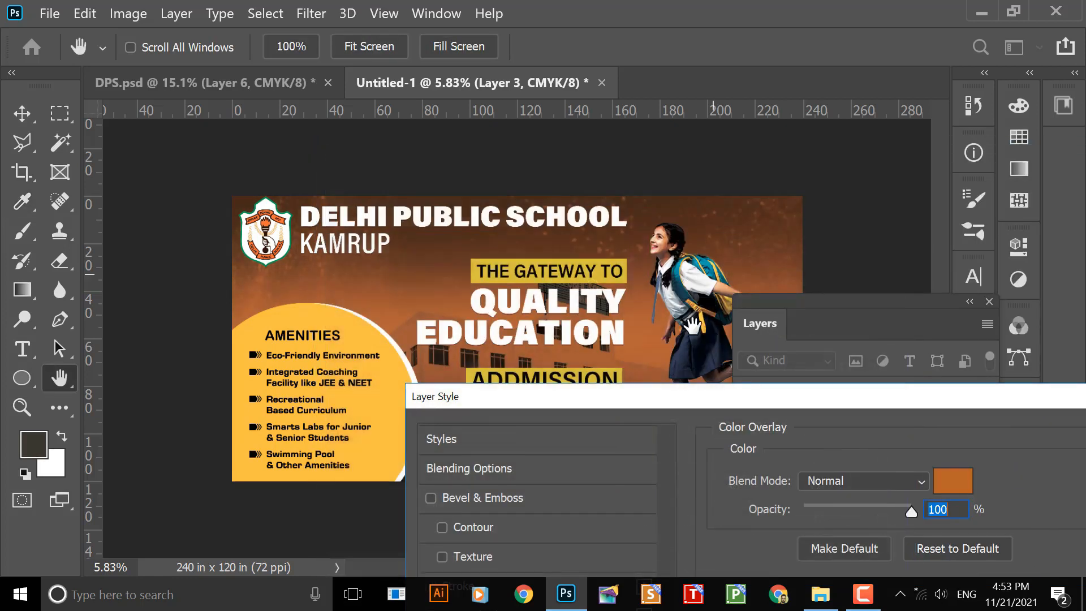
pyautogui.moveTo(785, 407); pyautogui.dragTo(615, 256)
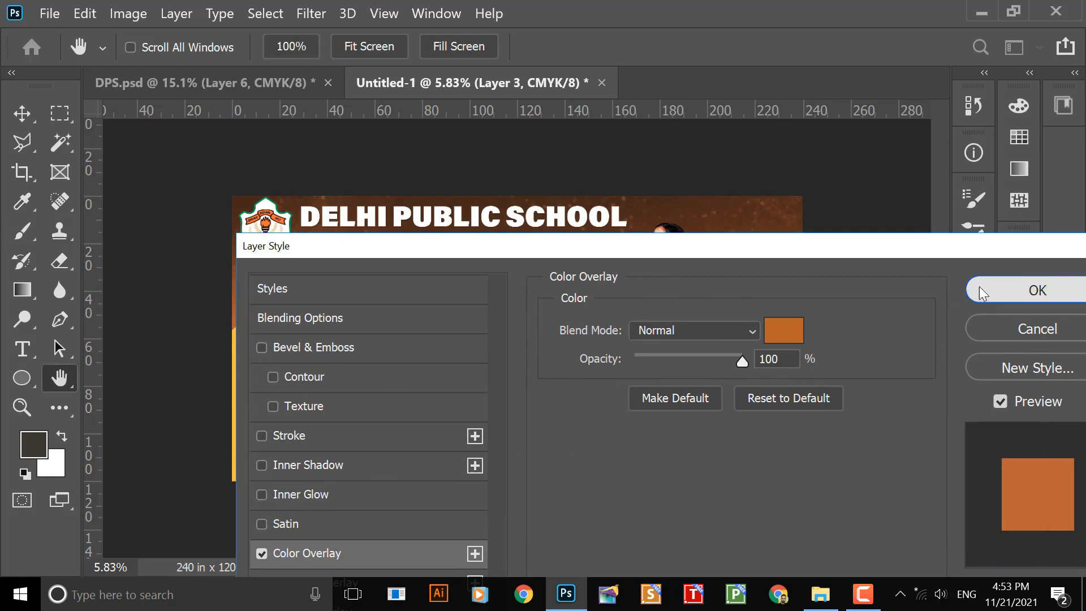
pyautogui.click(979, 286)
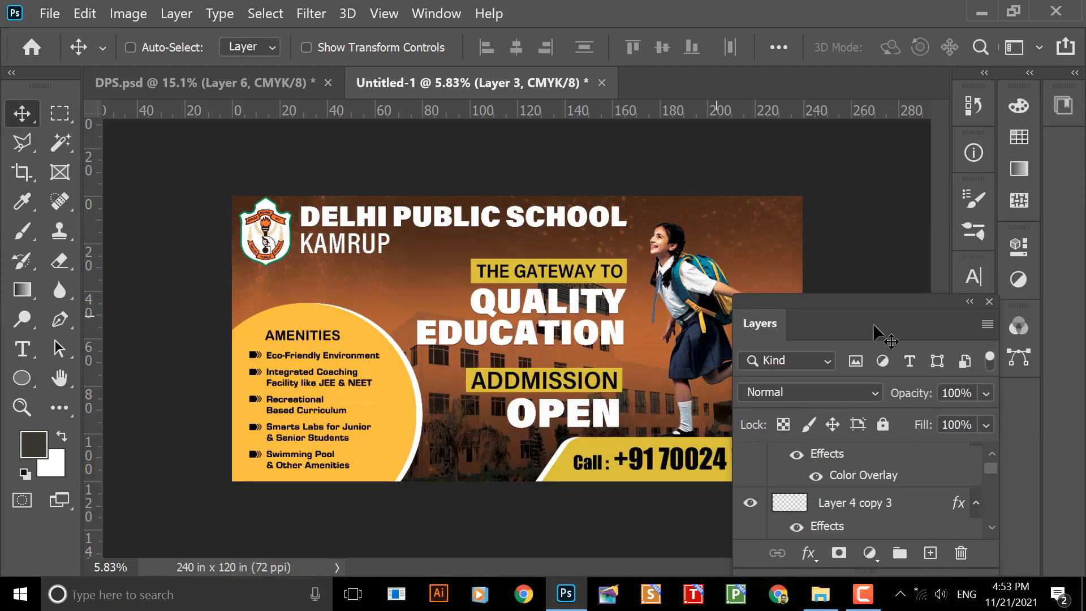
# - Hide the layer list and enlarge the schoolgirl image proportionally to about 106.6%, extending it to the banner's right edge
pyautogui.press('F7')
pyautogui.scroll(2, 601, 325)
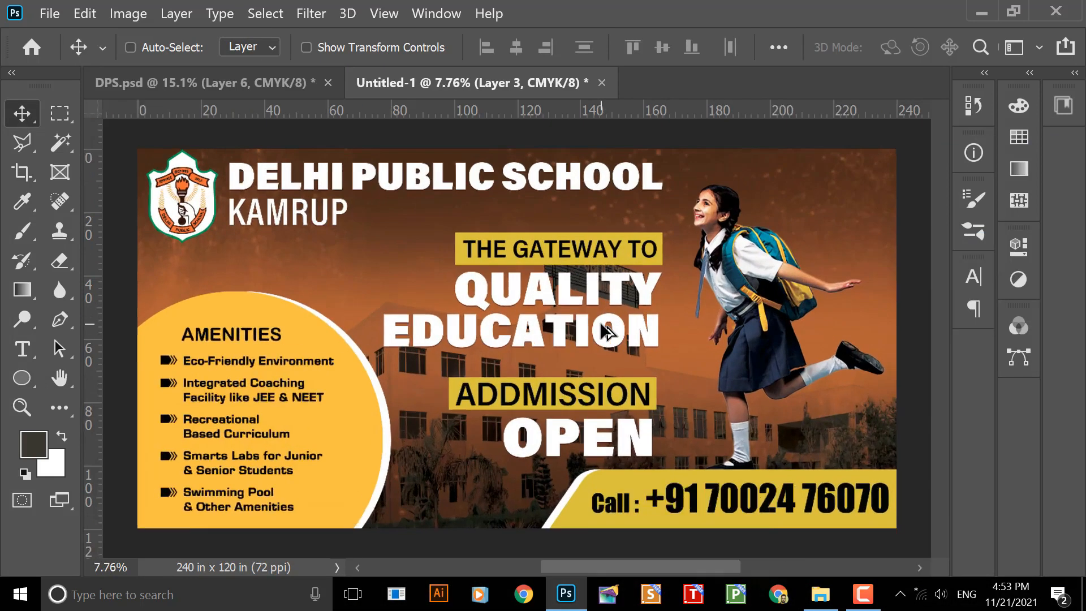
pyautogui.scroll(-1, 602, 328)
pyautogui.scroll(1, 602, 325)
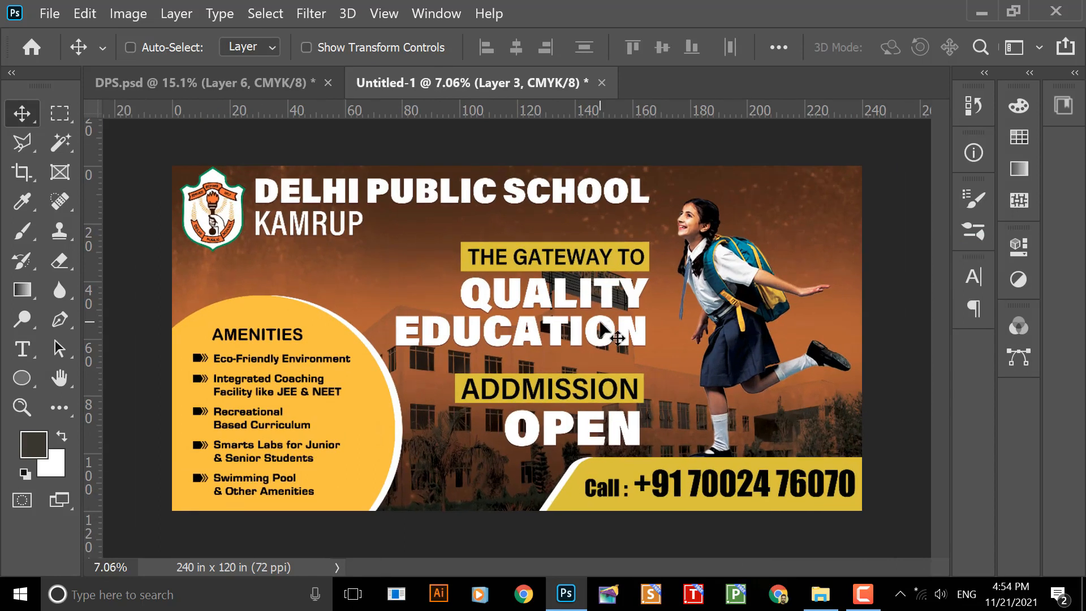
pyautogui.rightClick(722, 266)
pyautogui.click(745, 279)
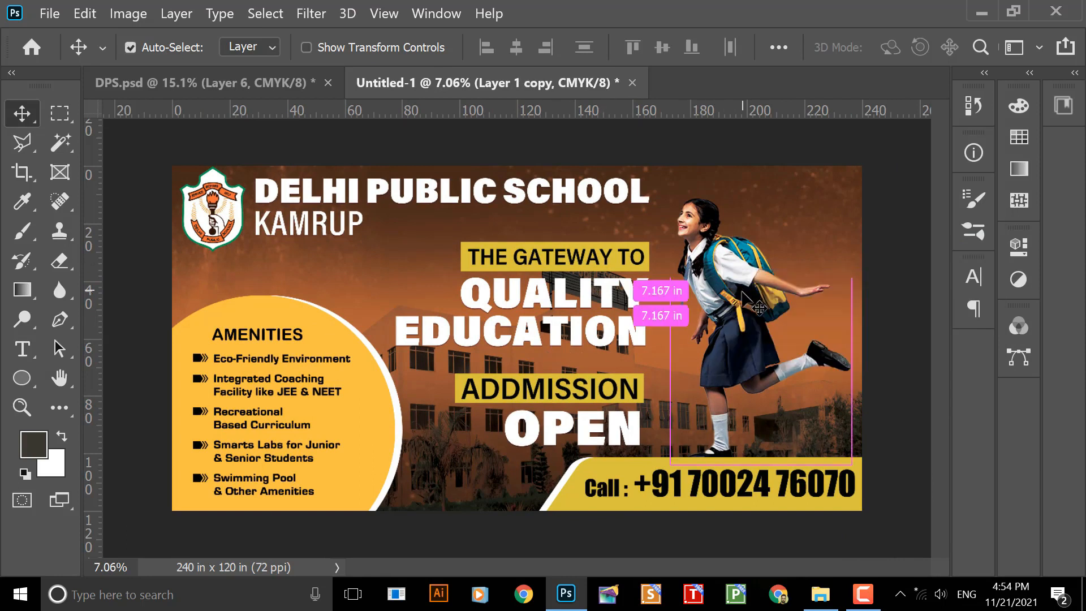
pyautogui.hotkey('ctrl', 't')
pyautogui.moveTo(850, 199); pyautogui.dragTo(862, 190)
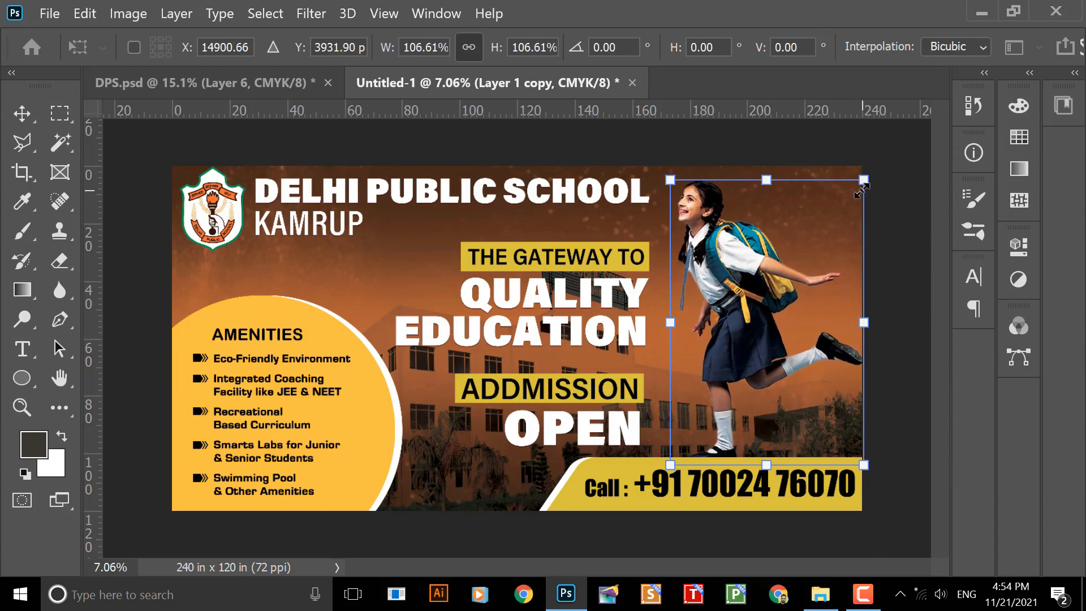
pyautogui.press('Return')
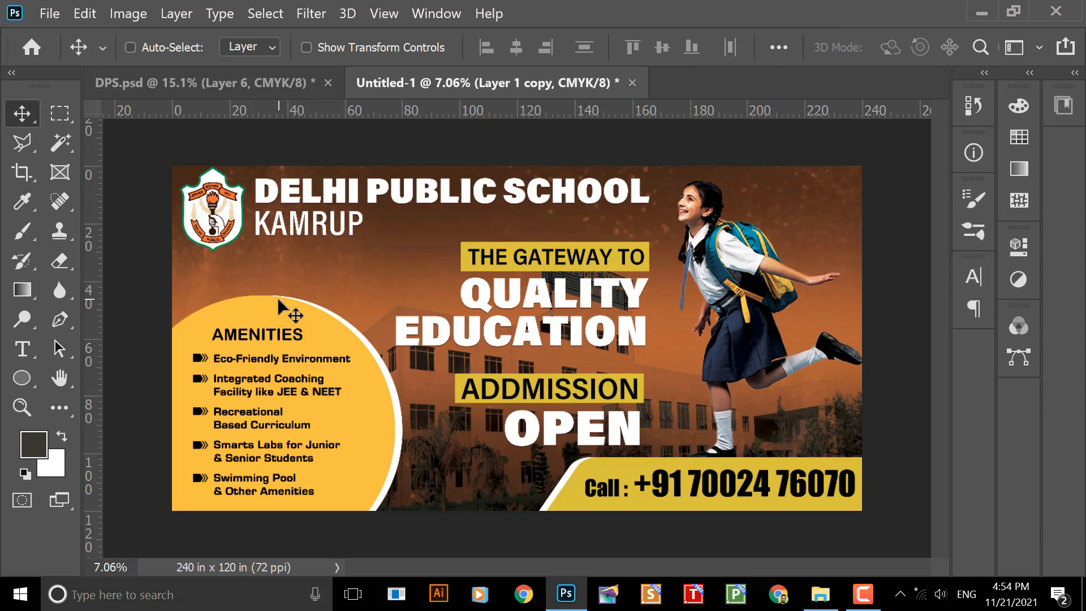
# - Try the Astrolab font on the QUALITY EDUCATION text and discard the change
pyautogui.press('t')
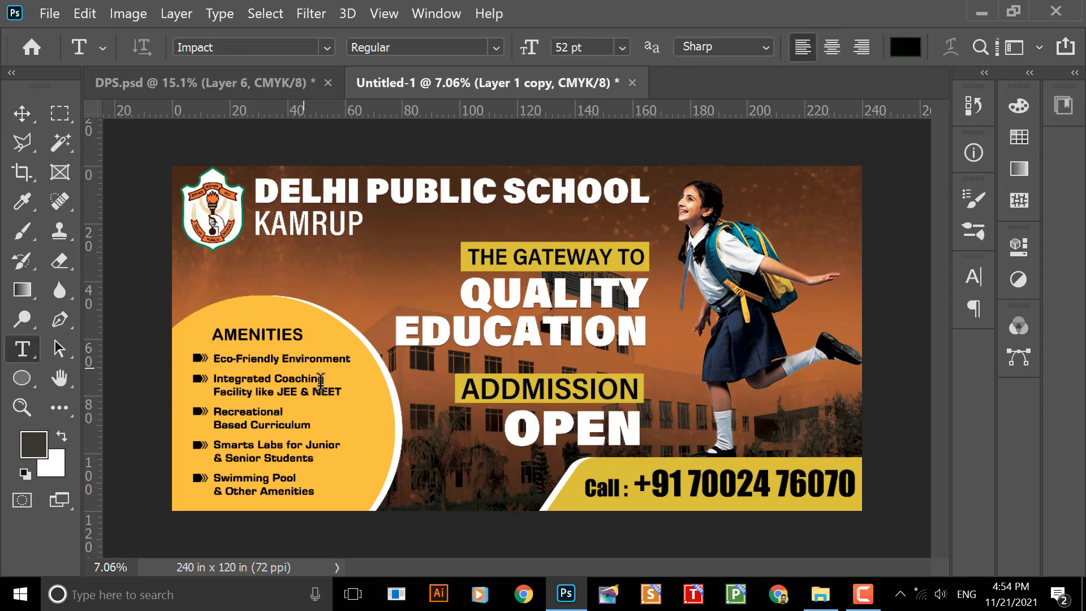
pyautogui.moveTo(463, 278); pyautogui.dragTo(606, 332)
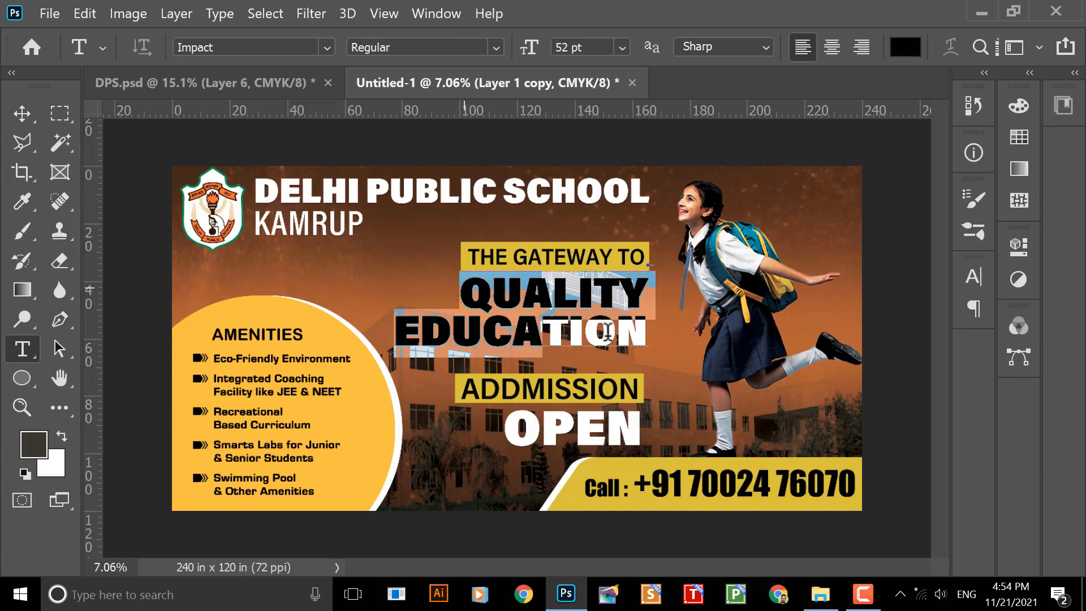
pyautogui.click(292, 44)
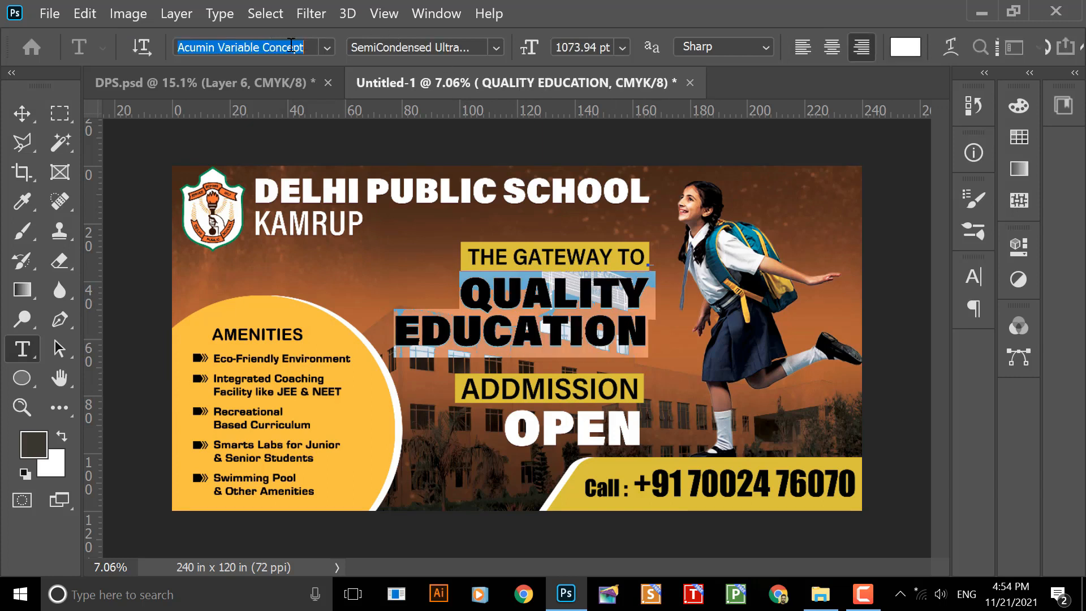
pyautogui.click(326, 48)
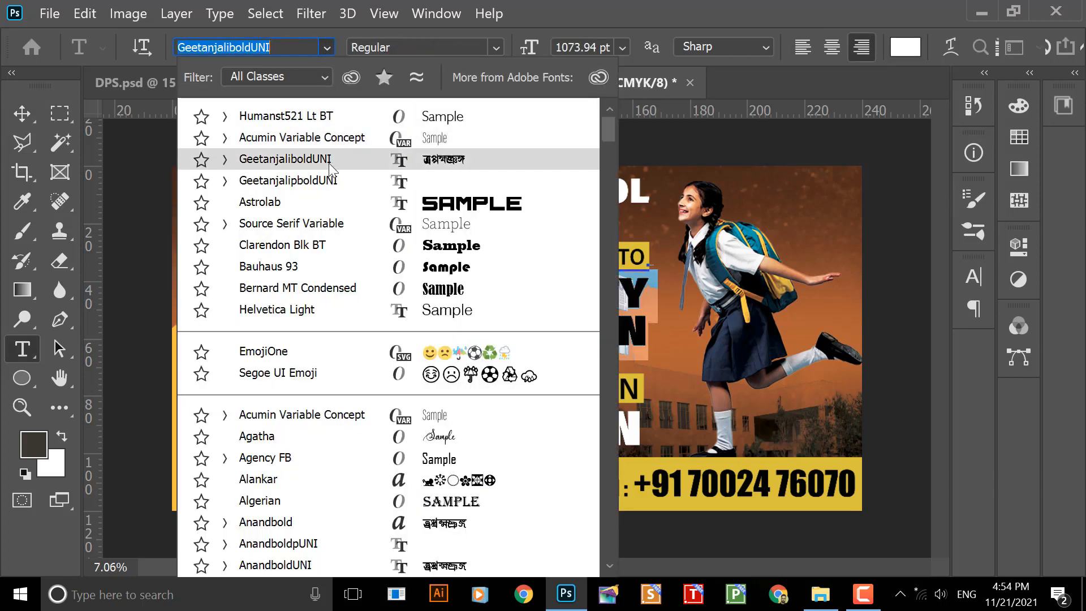
pyautogui.click(325, 203)
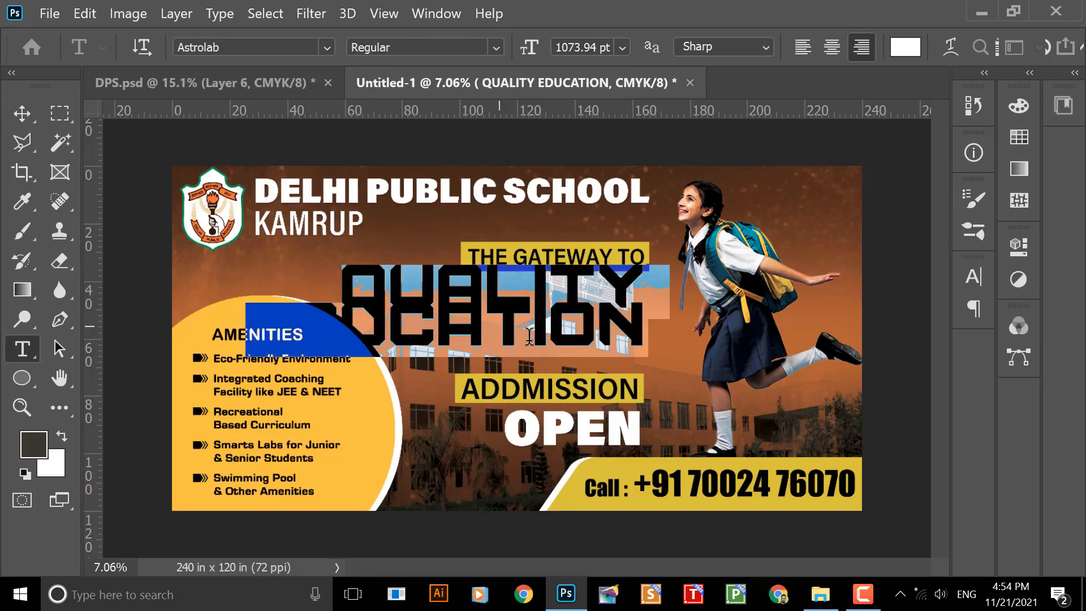
pyautogui.click(552, 324)
pyautogui.press('Escape')
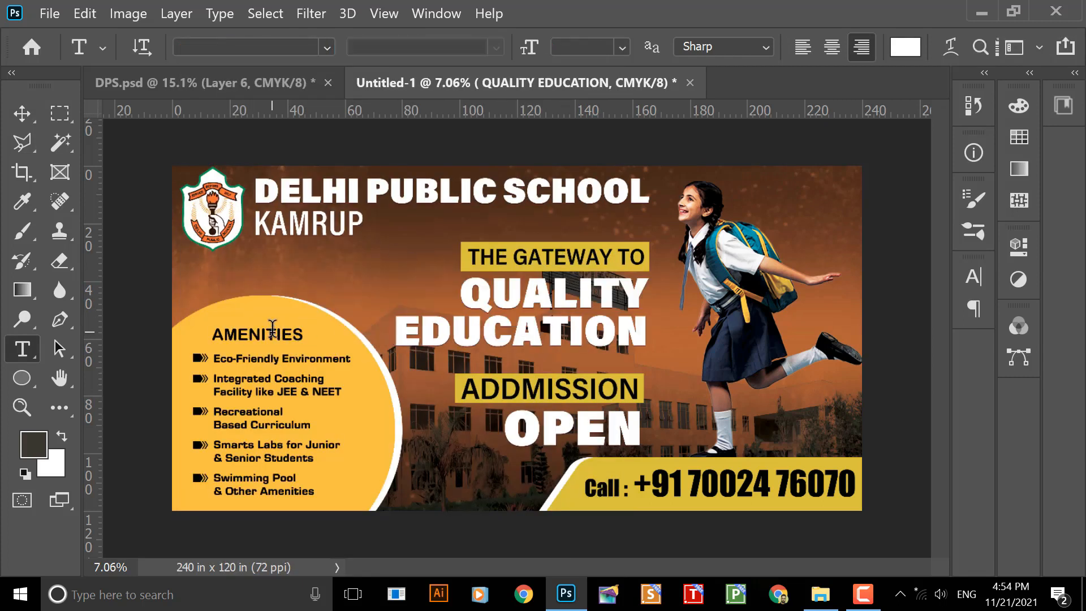
# - Activate the Move tool and bring up the DPS.psd document to compare it with the recreated banner
pyautogui.click(22, 118)
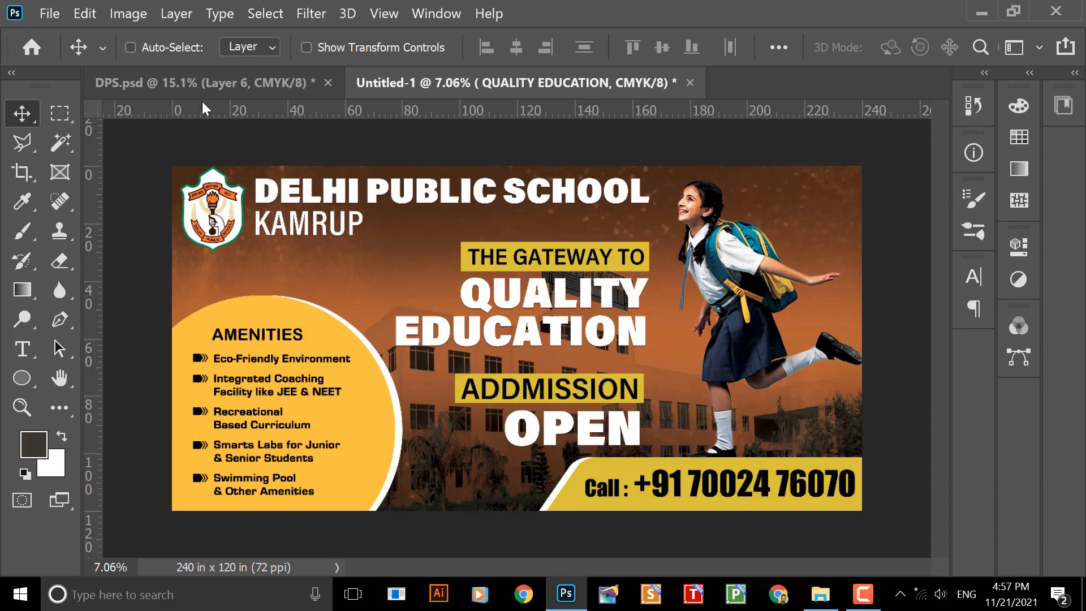
pyautogui.click(224, 79)
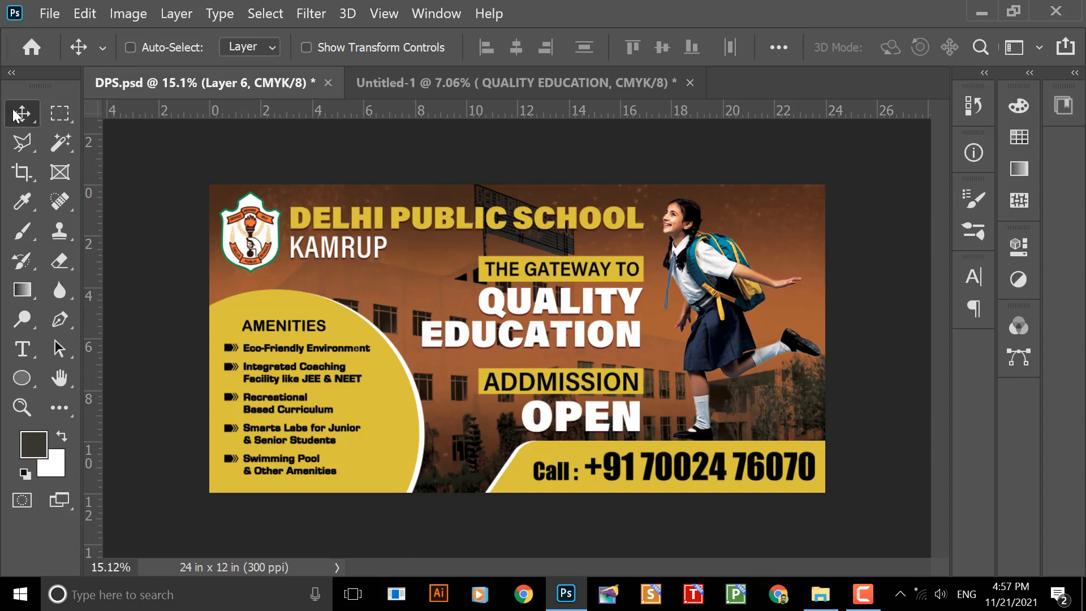